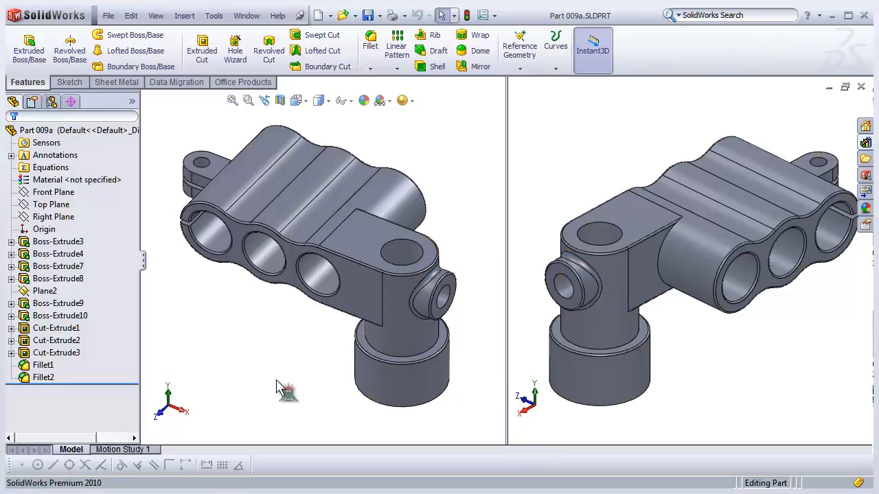
middle_drag(343, 320, 320, 271)
scroll(320, 258, down, 2)
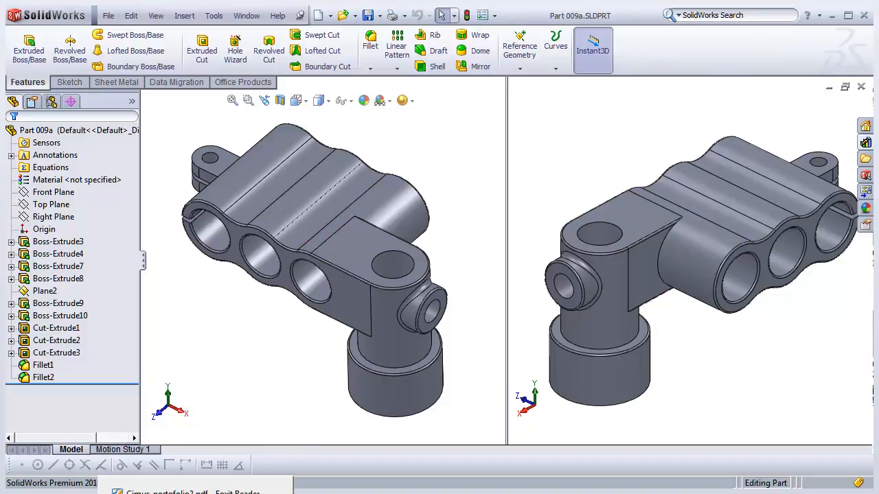
- Switch to Foxit Reader and study the top and front views of the reference drawing
click(186, 491)
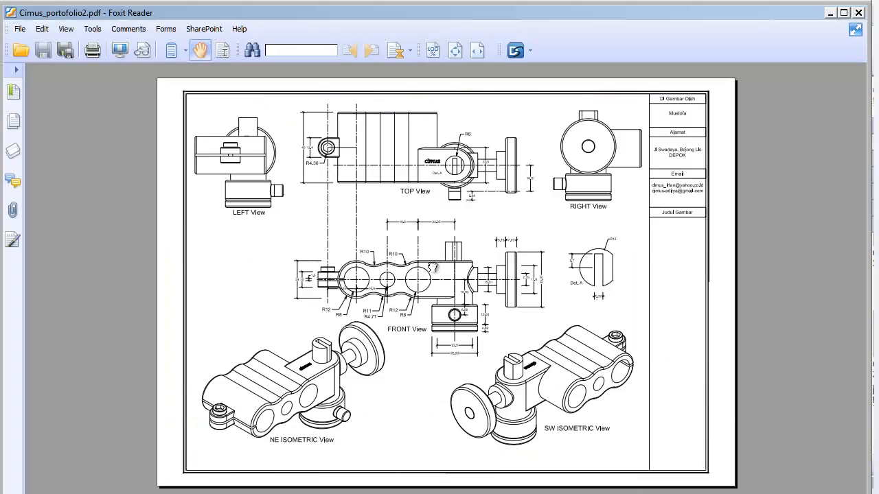
ctrl+scroll(446, 209, up, 3)
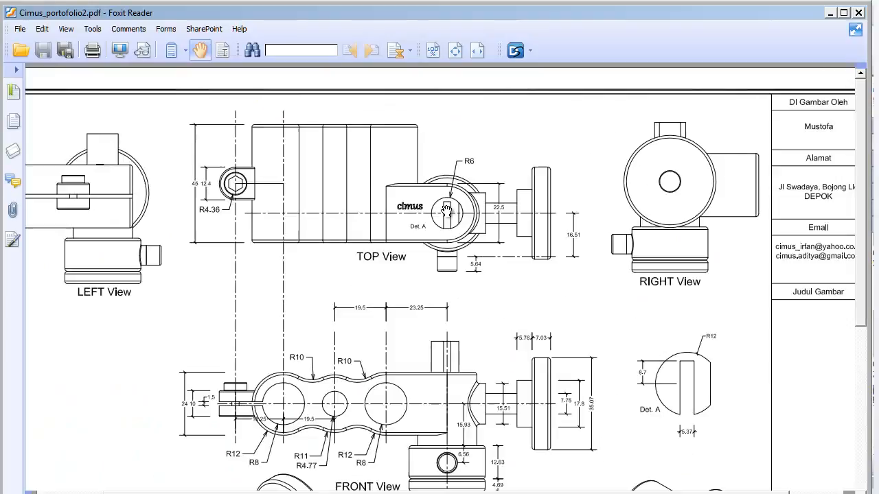
drag(388, 256, 439, 216)
drag(451, 286, 467, 243)
drag(492, 376, 464, 271)
mouse_move(471, 314)
mouse_down()
mouse_move(463, 267)
mouse_move(346, 315)
mouse_move(287, 455)
mouse_move(313, 484)
mouse_move(413, 450)
mouse_move(416, 422)
mouse_up()
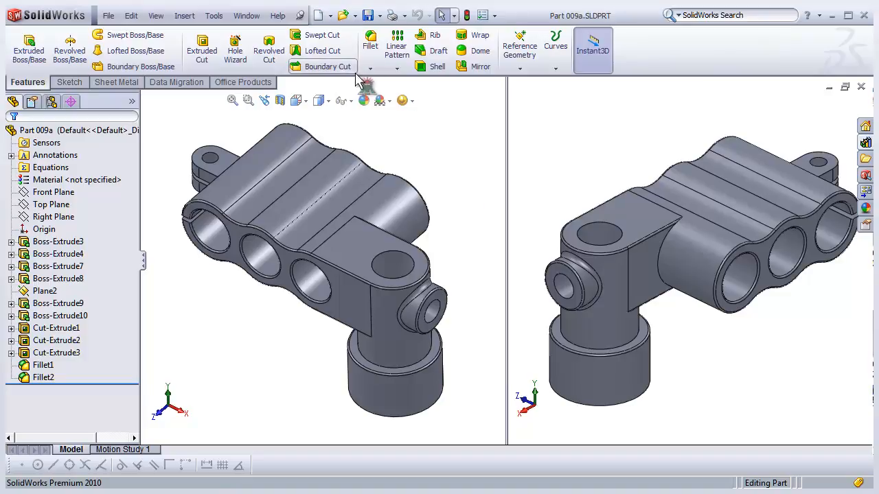
- Create a new part document and start a sketch on its Front Plane
click(330, 16)
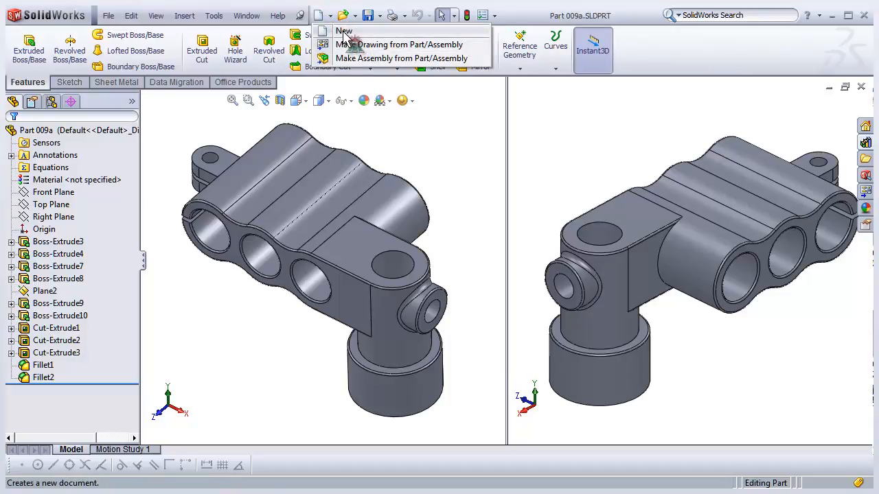
click(343, 31)
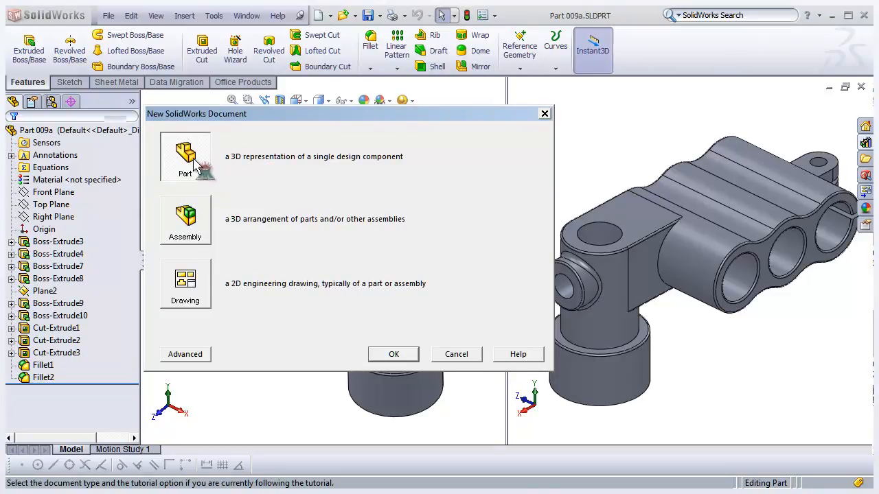
click(393, 354)
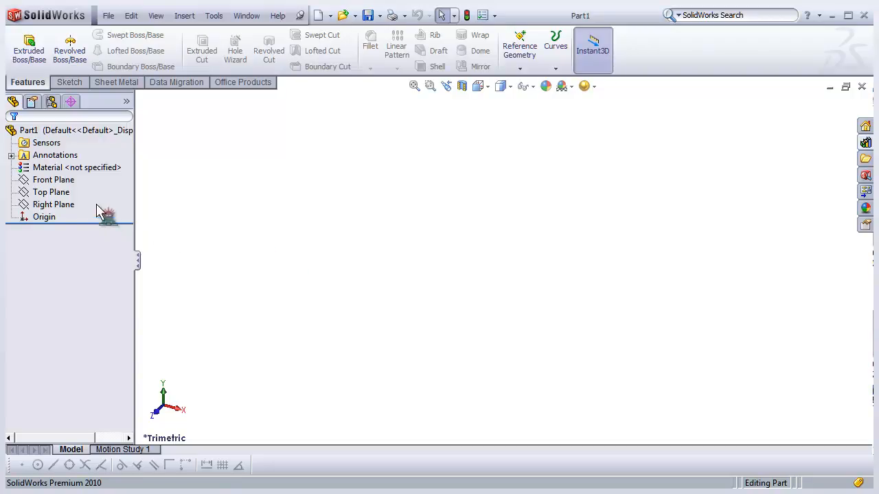
click(55, 180)
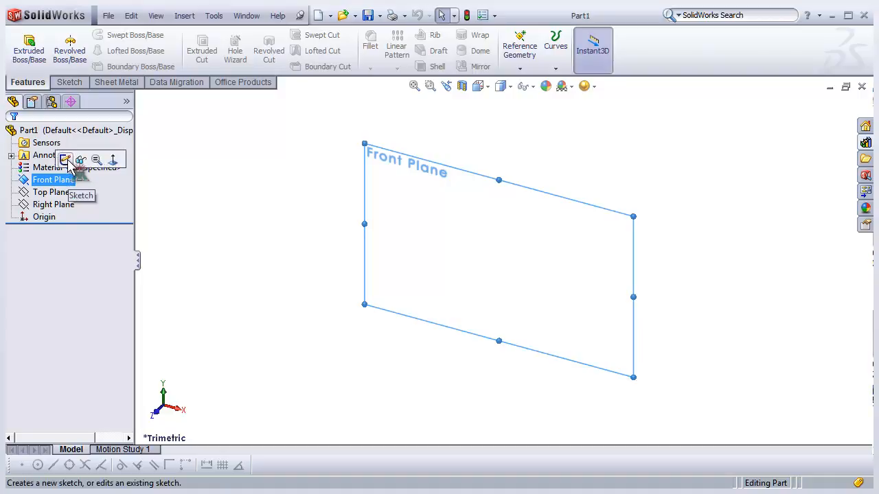
click(65, 161)
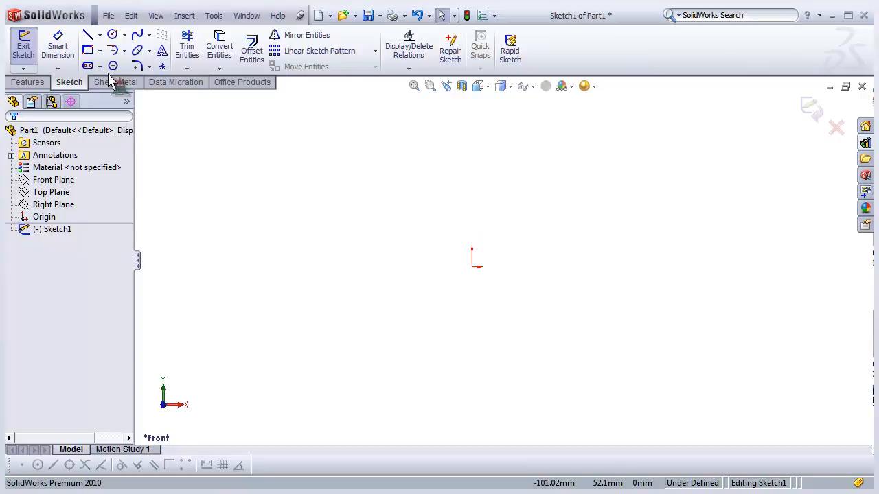
- Draw two circles on the horizontal axis, one on each side of the origin
click(111, 35)
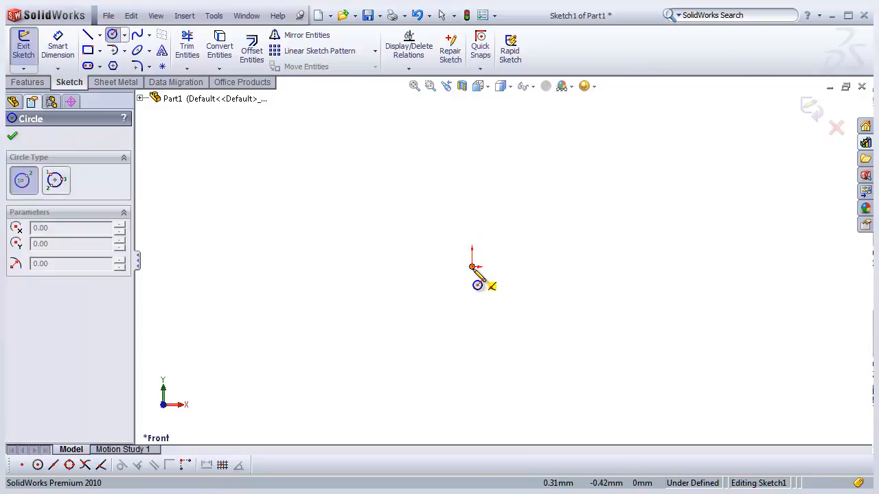
click(369, 266)
click(393, 289)
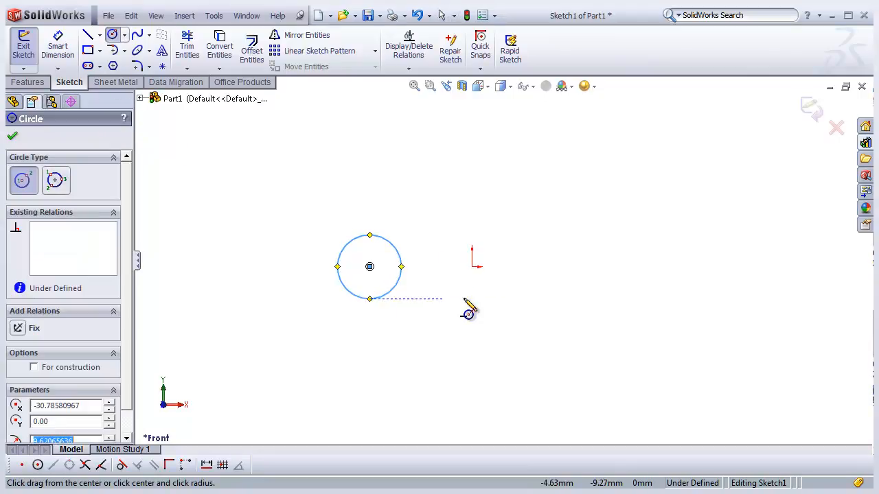
click(562, 266)
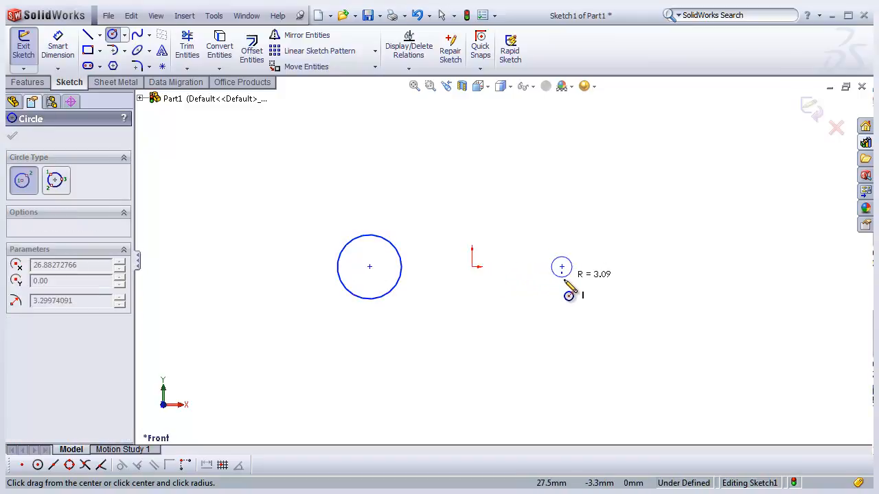
click(563, 295)
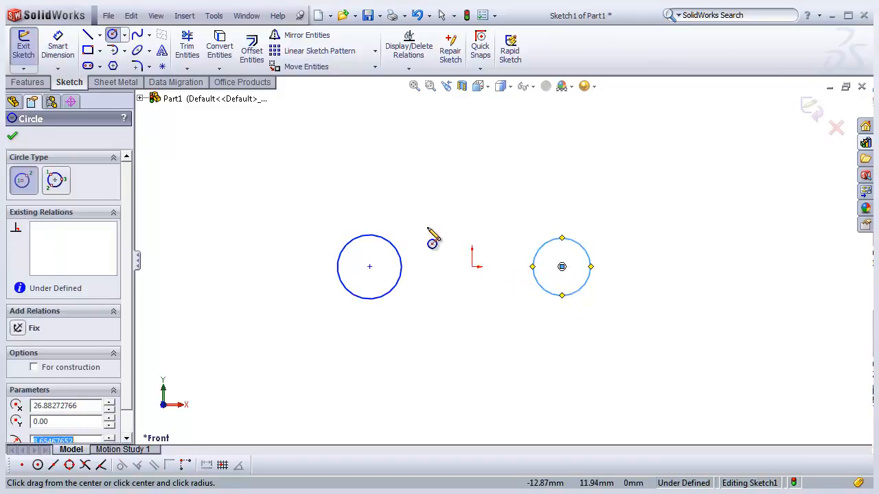
- Select both circles and add an Equal relation between them
right_click(410, 186)
click(424, 192)
drag(287, 176, 612, 359)
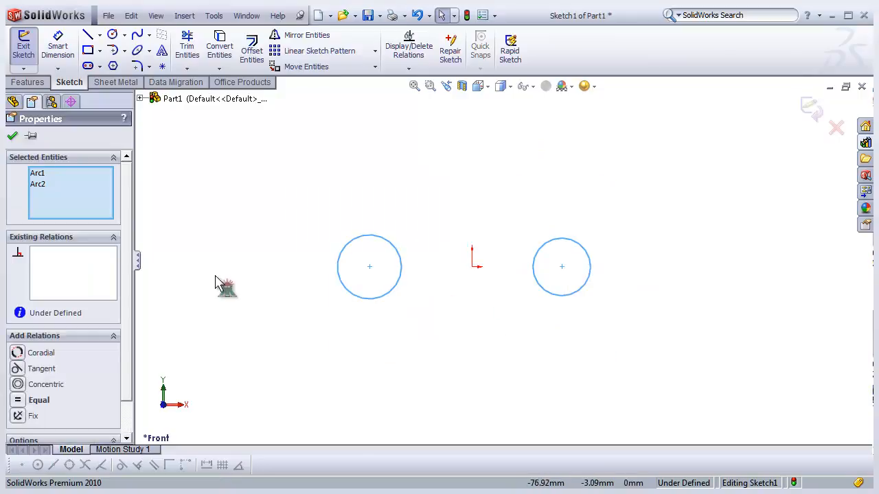
scroll(133, 241, down, 1)
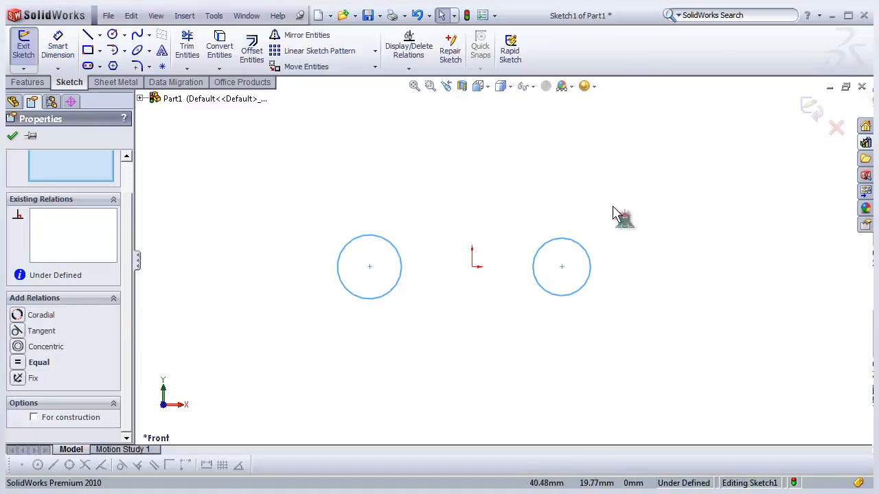
mouse_move(291, 190)
mouse_down()
mouse_move(587, 328)
mouse_move(623, 359)
mouse_move(276, 185)
mouse_up()
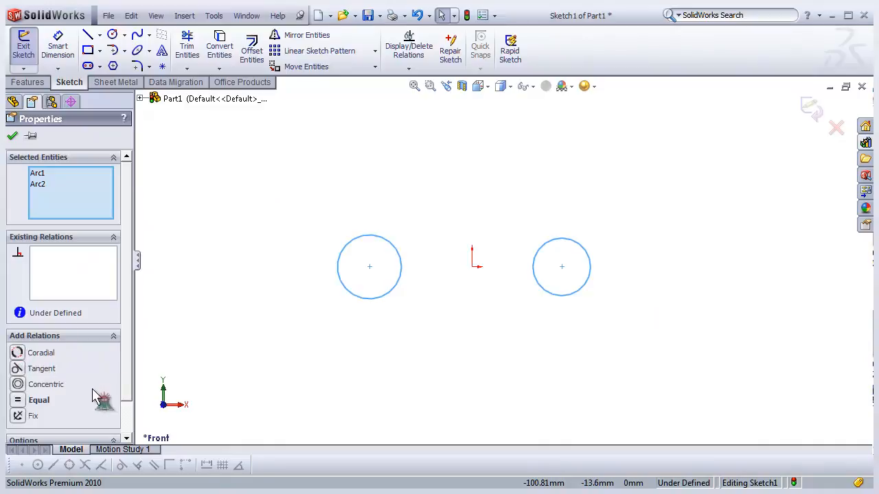
click(18, 401)
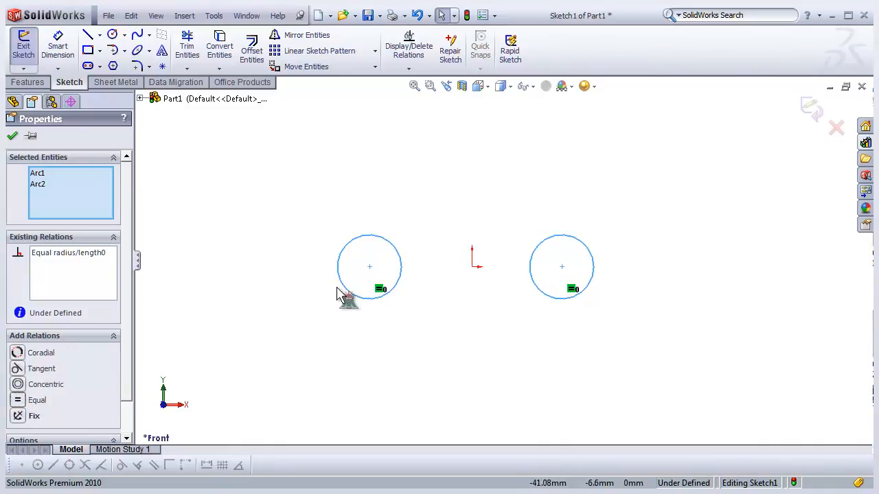
click(436, 216)
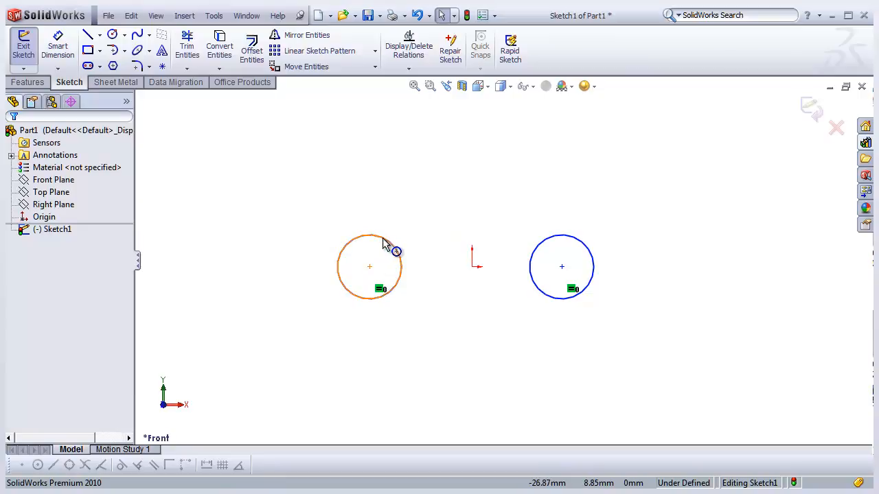
- Dimension the left circle's diameter as 24 mm
click(58, 48)
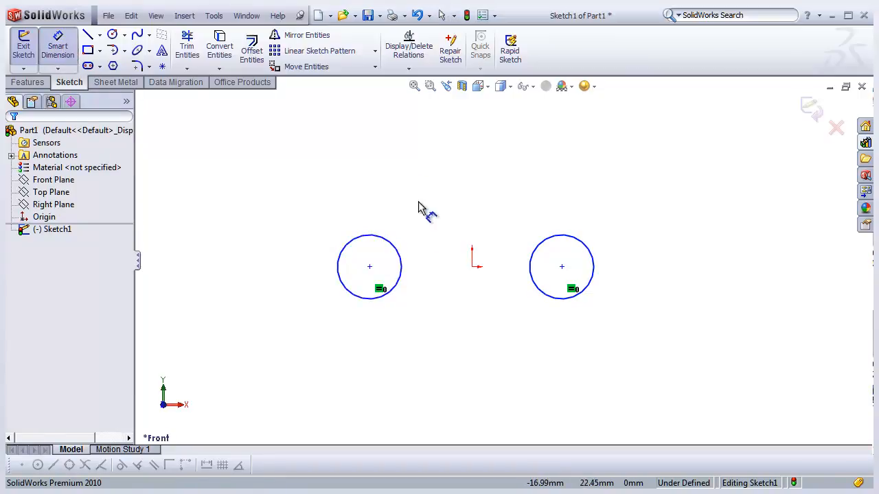
click(389, 249)
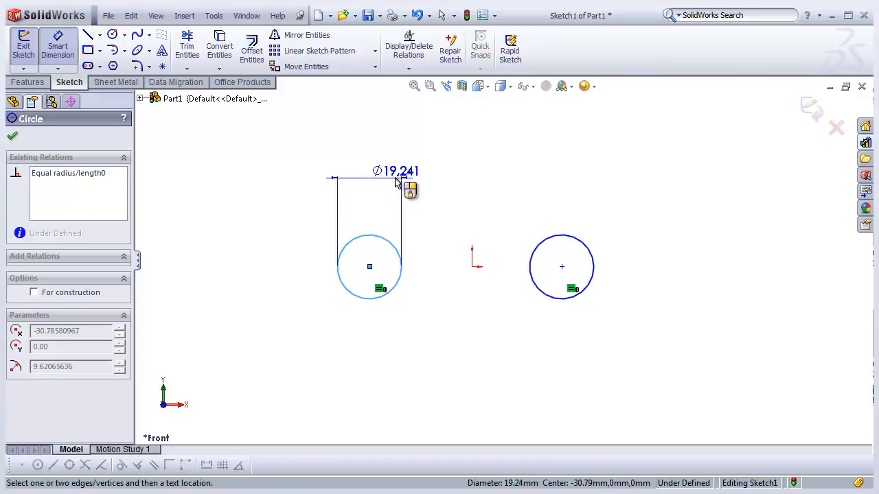
click(402, 184)
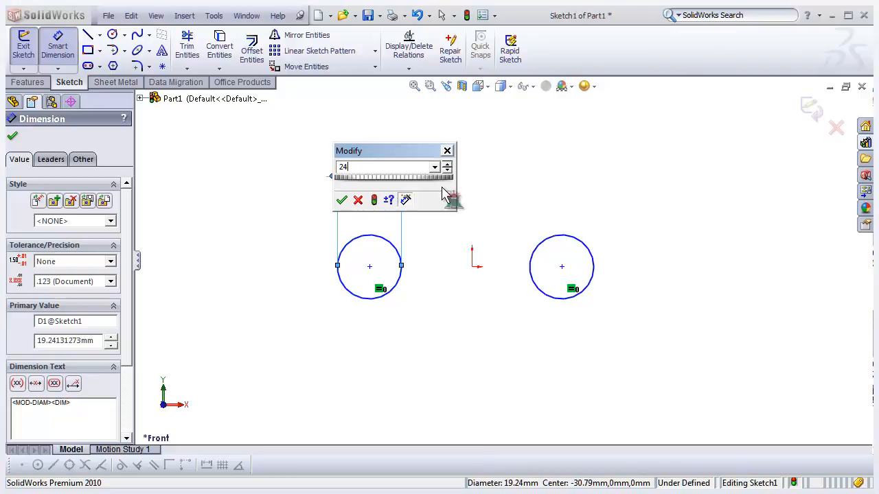
click(341, 200)
scroll(132, 295, down, 3)
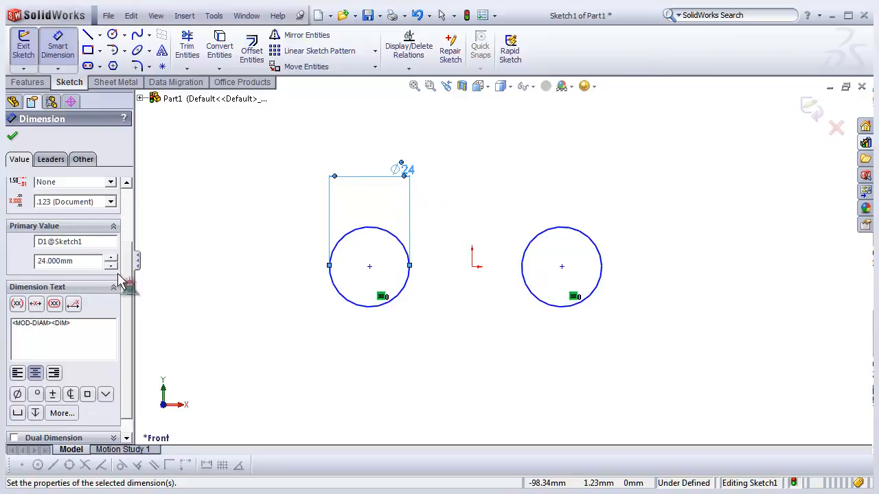
scroll(127, 283, down, 1)
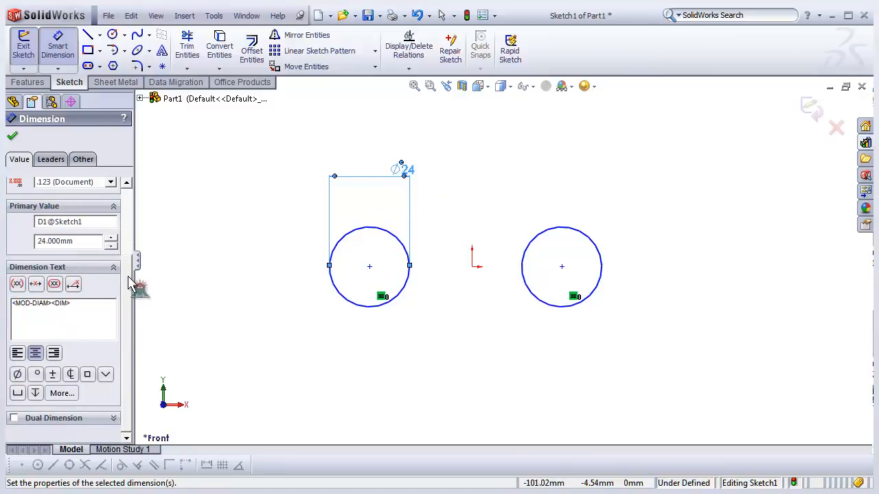
scroll(127, 292, up, 3)
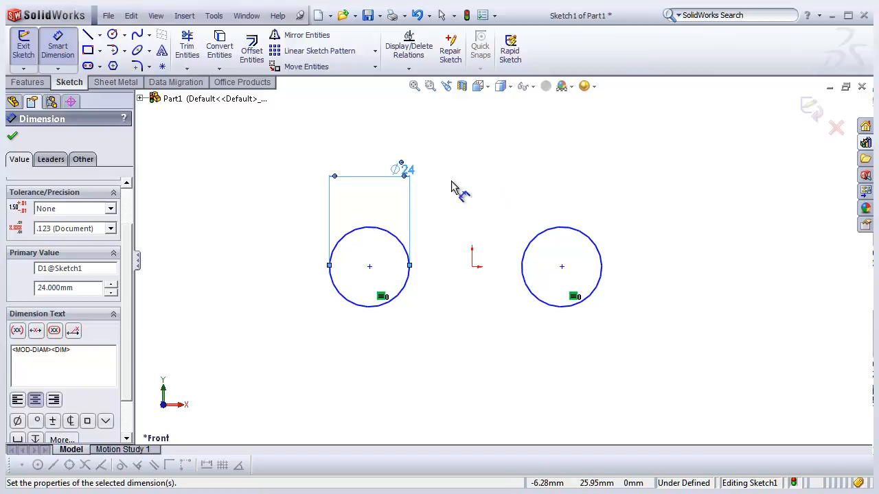
- Draw a circle centred on the origin and set its diameter to 22 mm
click(113, 34)
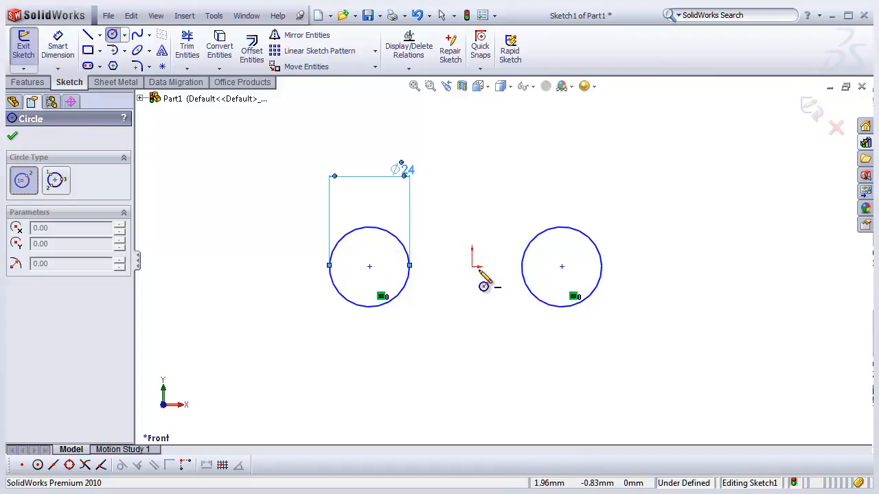
drag(472, 267, 466, 300)
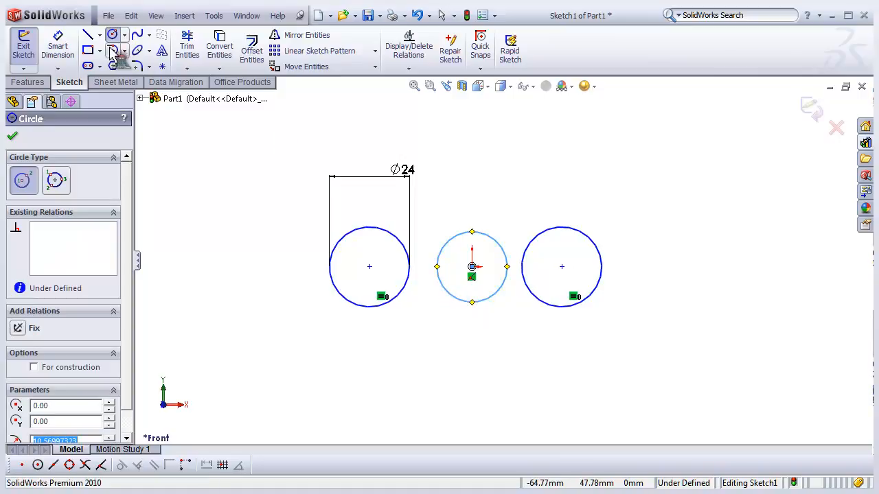
click(57, 47)
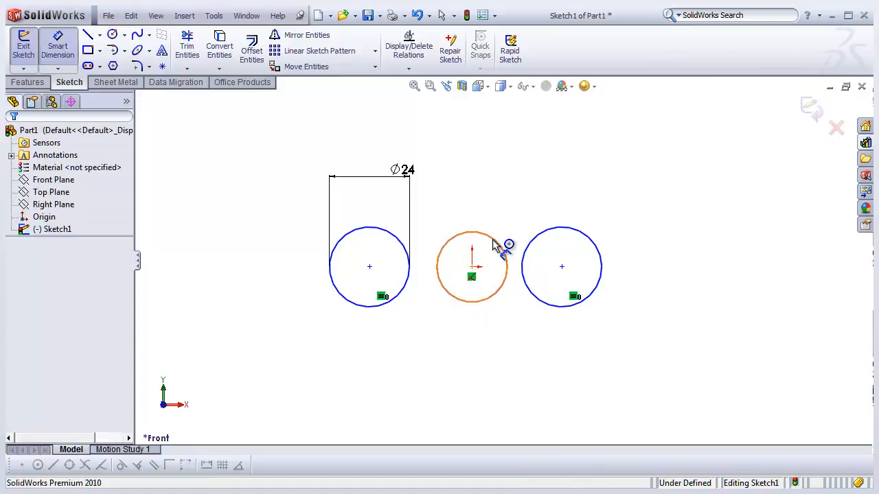
click(504, 248)
click(509, 199)
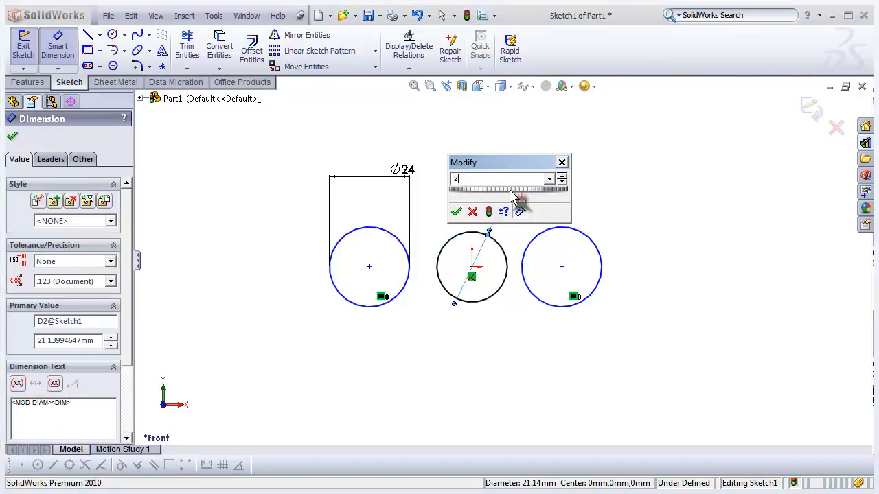
key(Return)
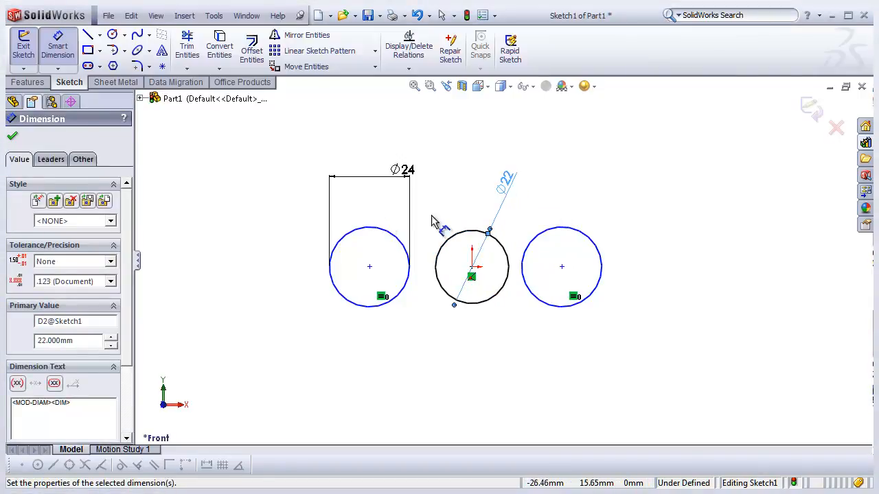
- Set the horizontal distance between the left circle's centre and the origin circle's centre to 19.5 mm
click(375, 310)
click(463, 301)
click(467, 368)
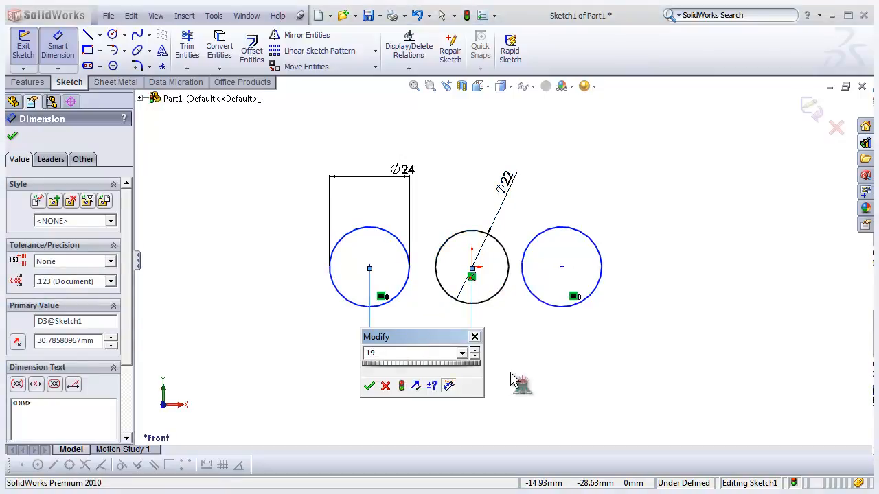
key(Return)
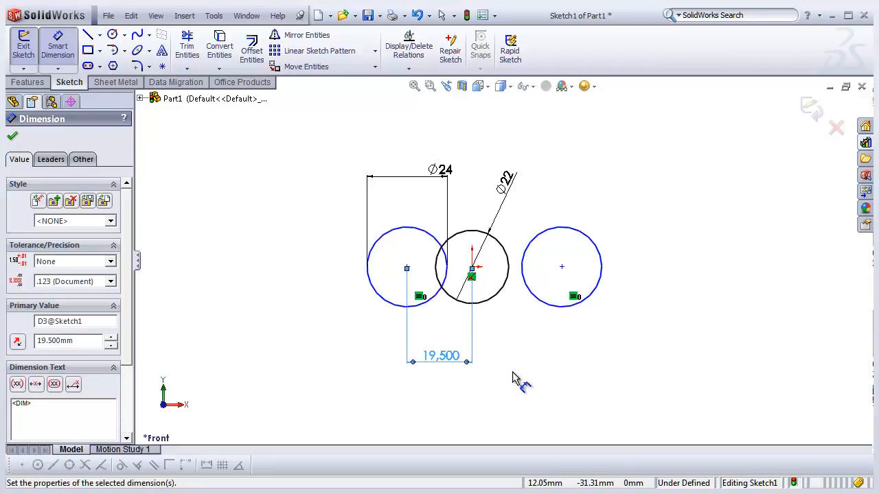
- Set the horizontal distance between the origin circle's centre and the right circle's centre to 19.5 mm
scroll(522, 275, down, 2)
click(527, 310)
click(481, 307)
click(499, 412)
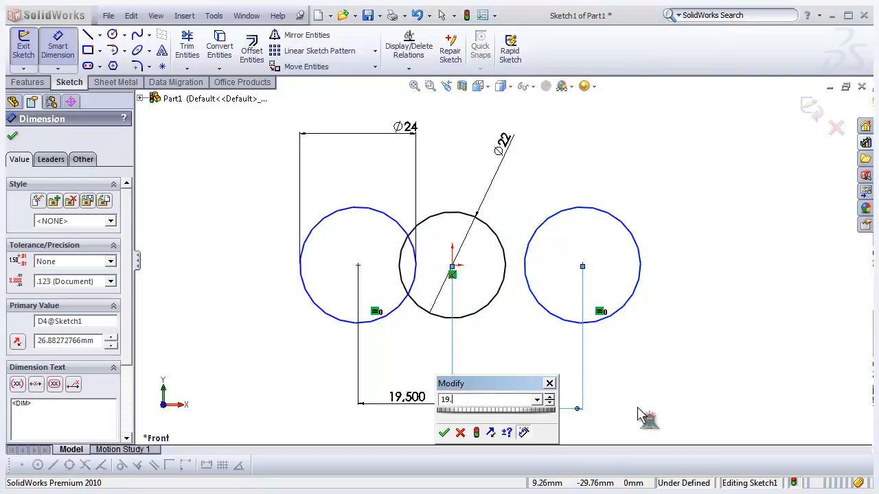
key(Return)
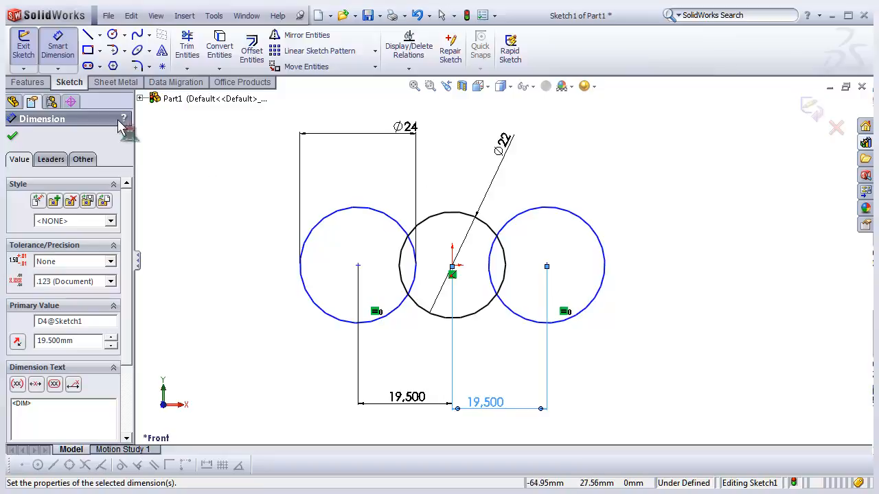
- Exit the sketch and try to extrude it as a boss 45 mm deep
click(812, 113)
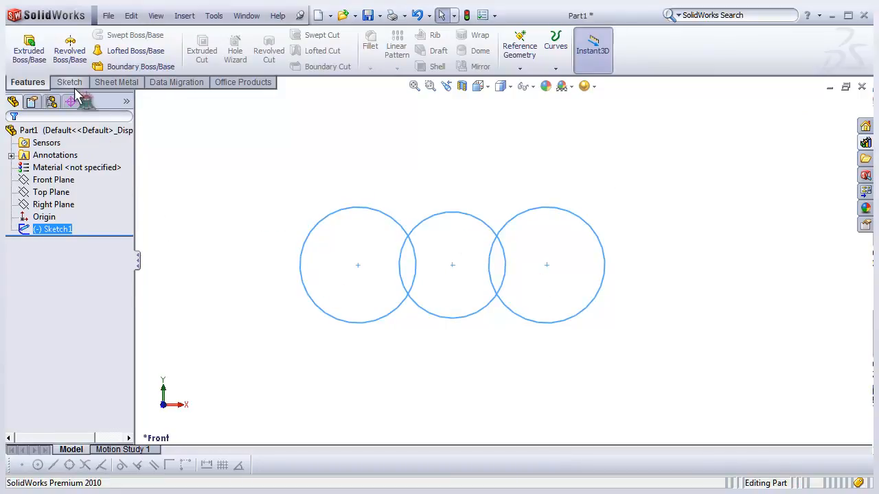
click(39, 66)
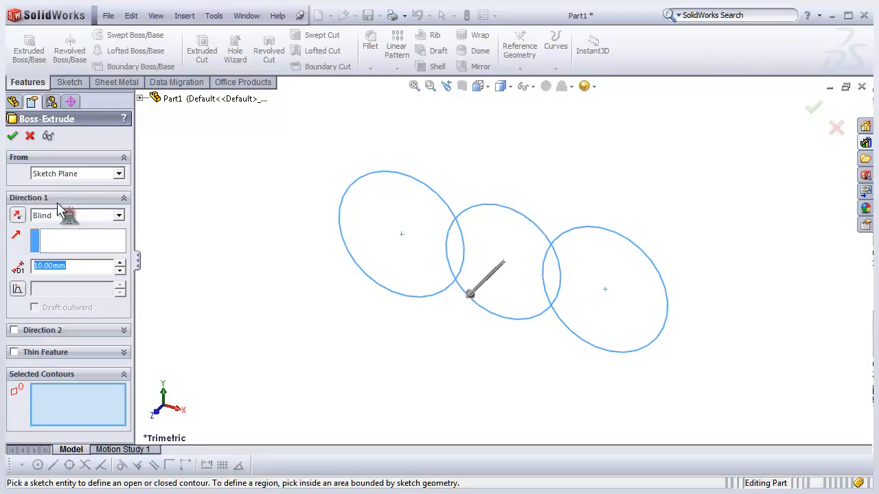
click(121, 218)
click(121, 219)
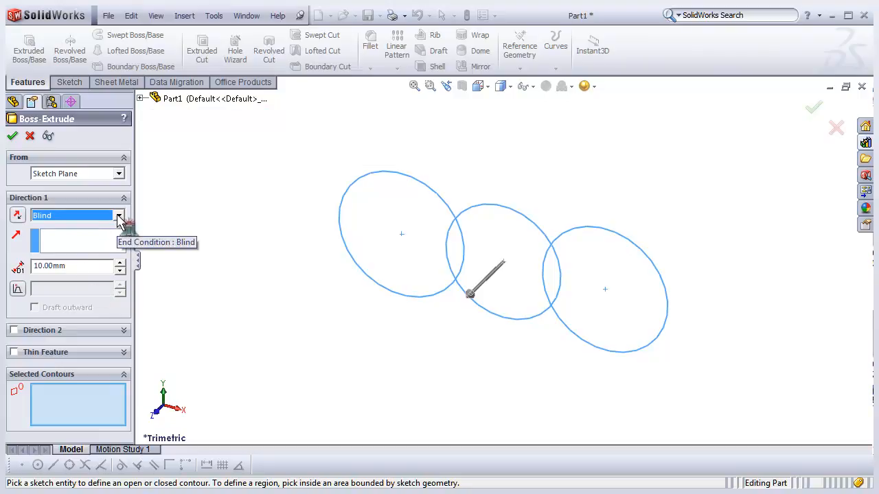
click(91, 266)
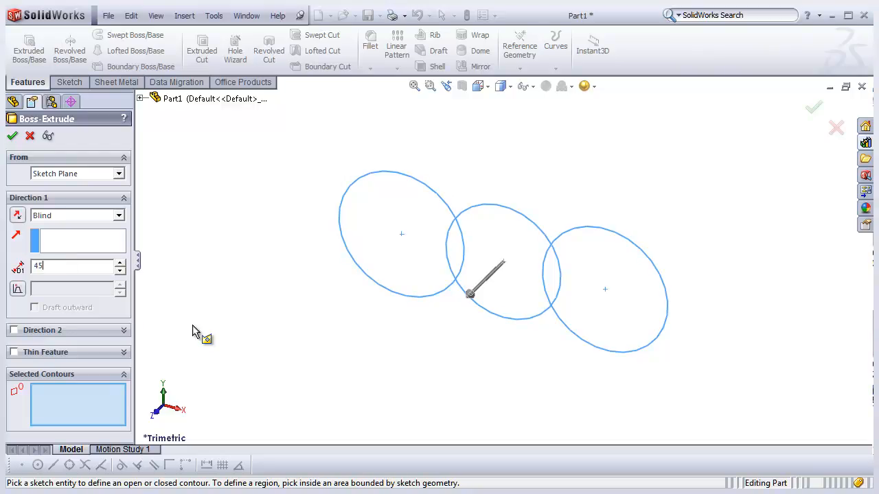
key(Return)
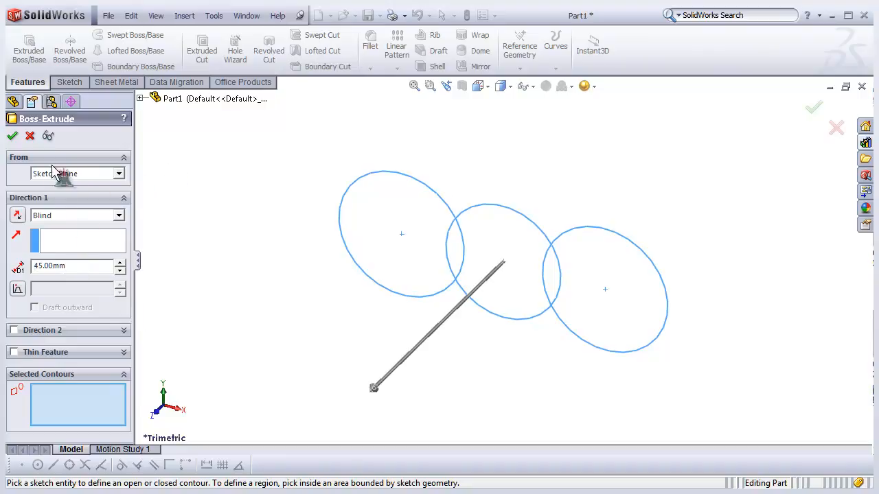
click(13, 137)
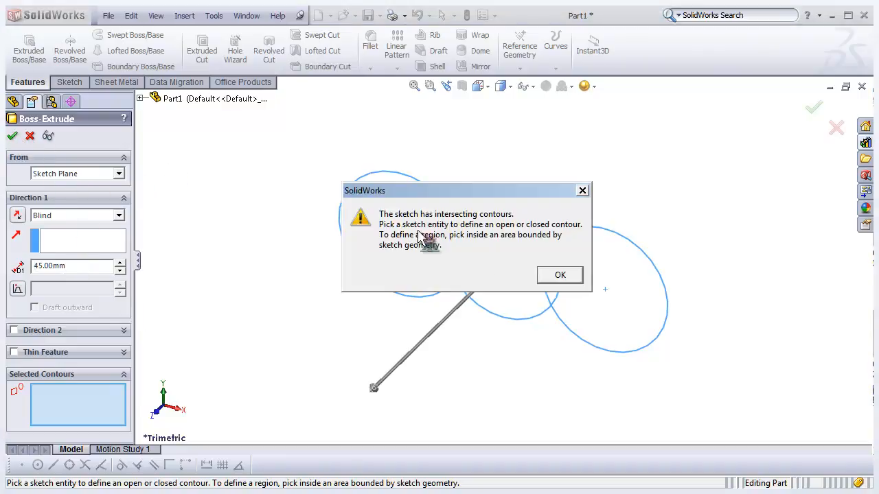
click(558, 276)
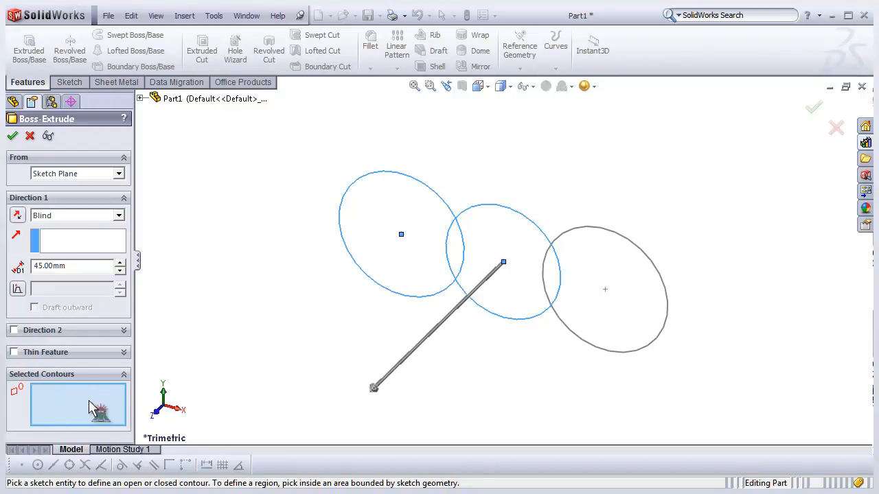
- Select all five regions of the overlapping circles as the extrusion contours
click(379, 225)
click(457, 245)
click(490, 242)
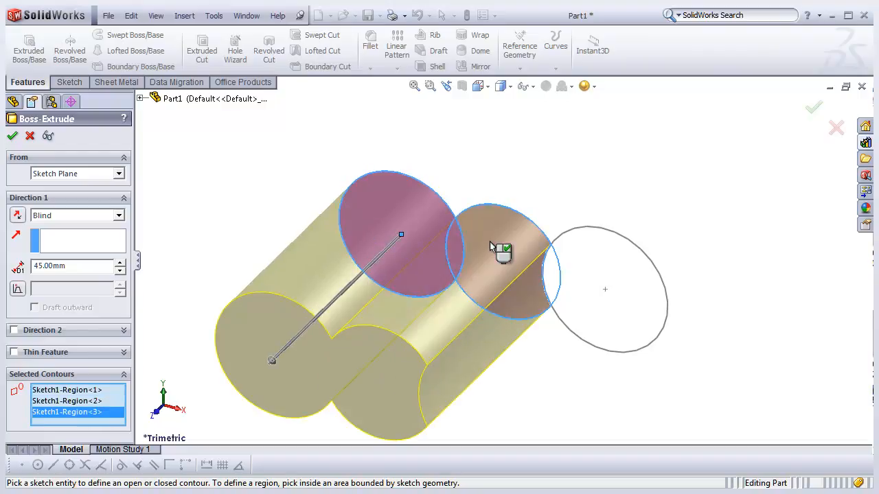
click(550, 277)
click(592, 267)
scroll(482, 265, up, 3)
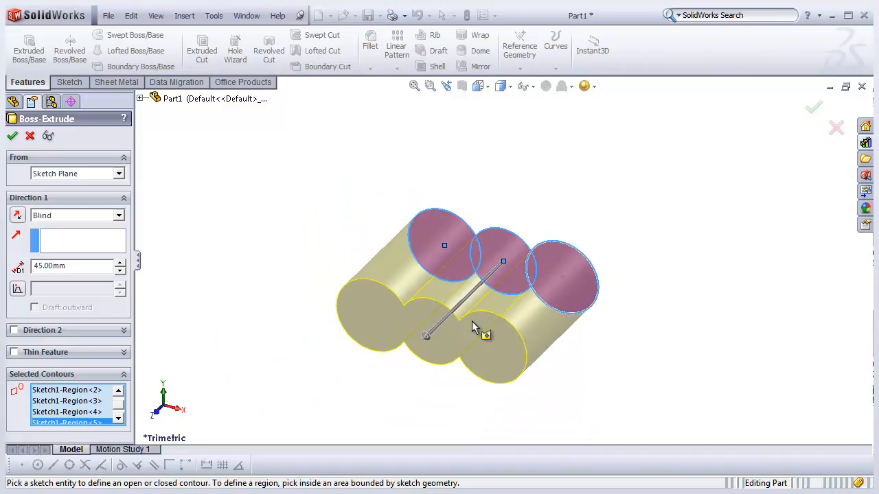
scroll(471, 320, down, 2)
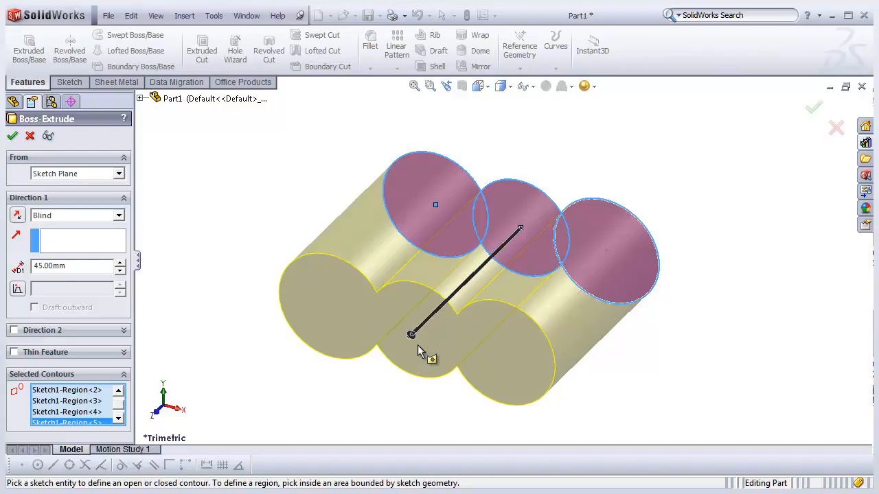
mouse_move(412, 336)
mouse_down()
mouse_move(377, 360)
mouse_move(447, 314)
mouse_move(392, 369)
mouse_move(471, 295)
mouse_move(414, 343)
mouse_move(462, 297)
mouse_up()
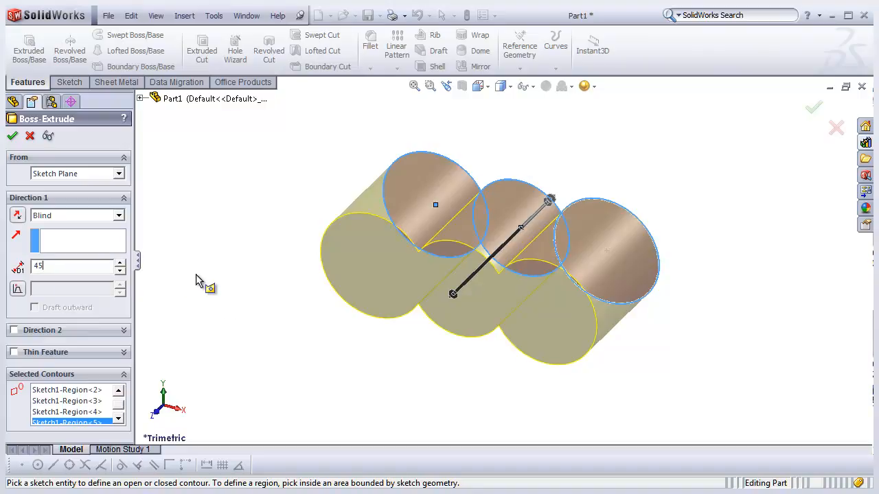
key(Return)
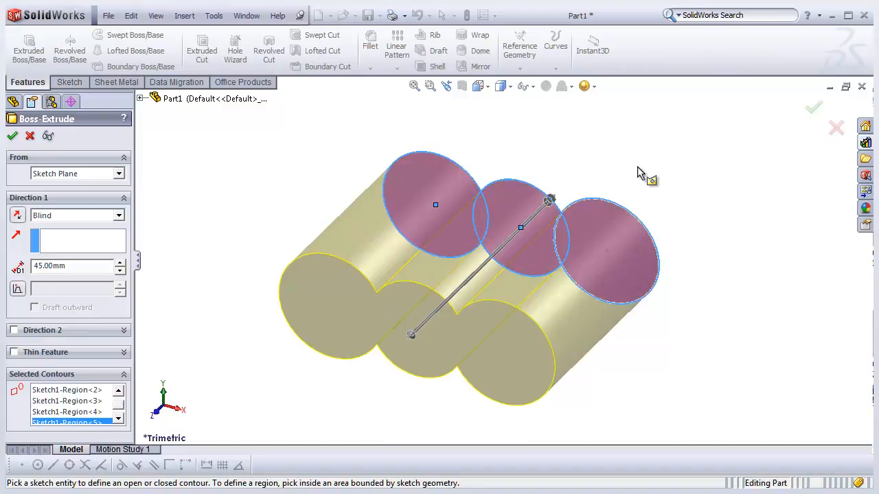
click(19, 216)
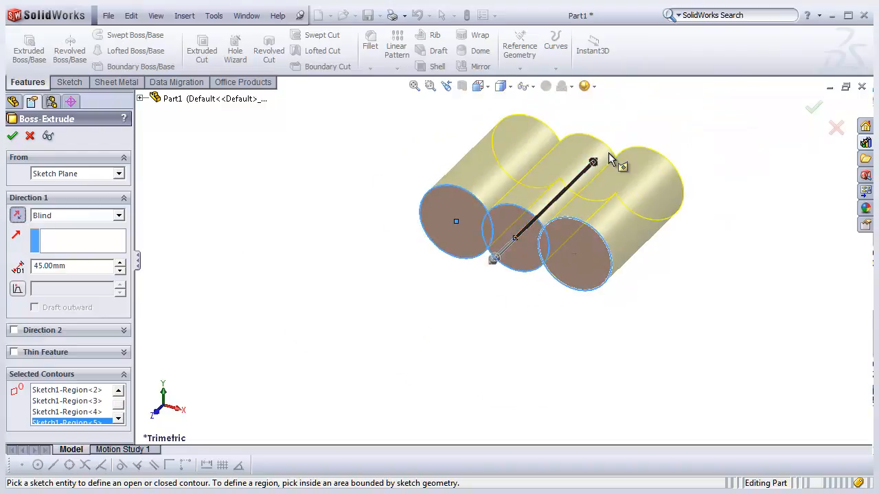
click(18, 216)
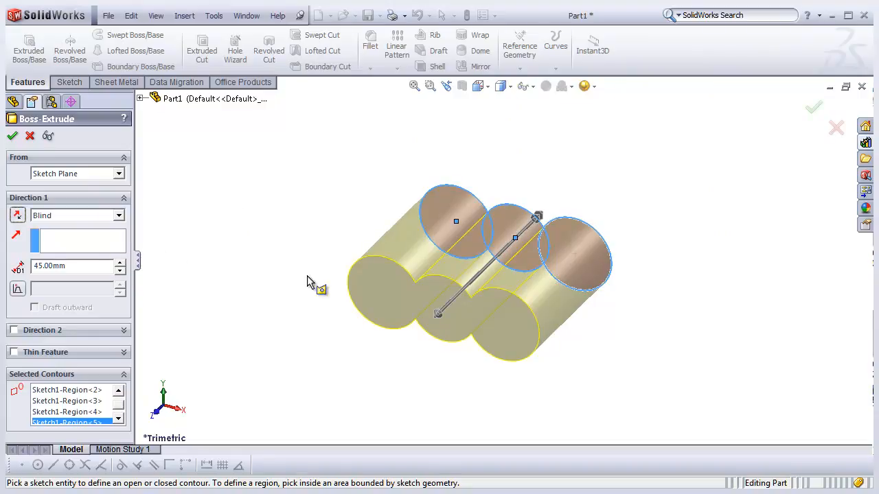
scroll(542, 254, down, 1)
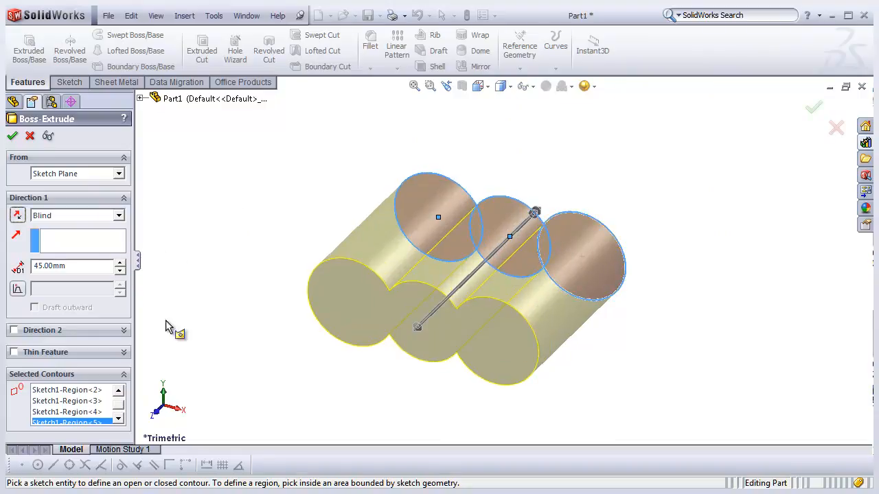
- Set the extrusion end condition to Mid Plane and confirm the 45 mm boss extrusion
click(118, 216)
click(88, 273)
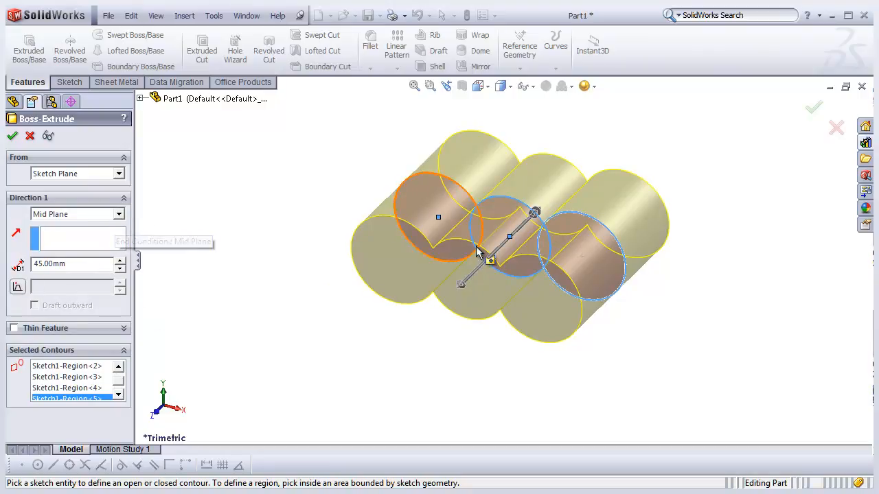
click(119, 214)
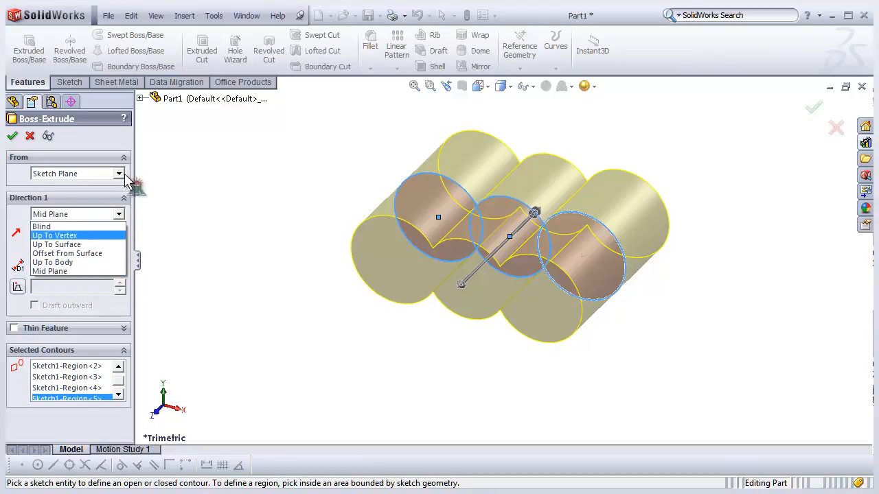
click(106, 141)
click(12, 136)
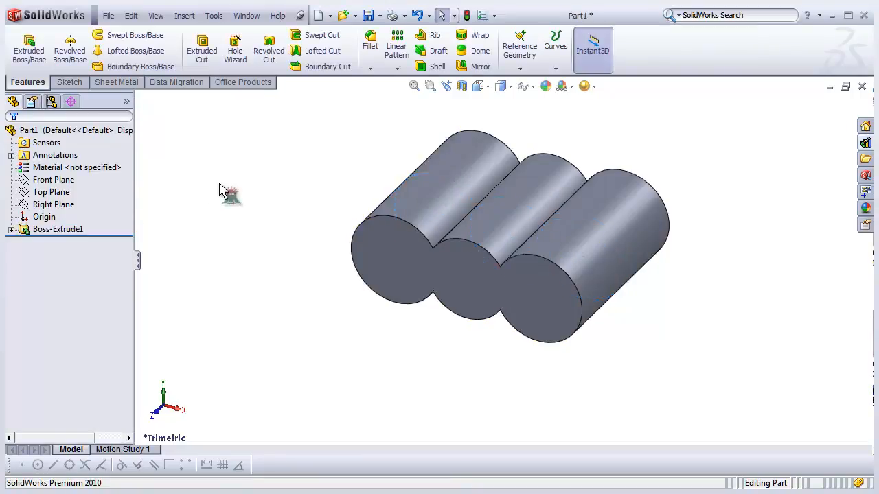
- Examine the reference model Part 009a in its front view and return to Part1
scroll(439, 260, down, 2)
scroll(497, 266, up, 3)
scroll(622, 242, down, 3)
mouse_move(475, 295)
middle_down()
mouse_move(518, 277)
mouse_move(475, 300)
middle_up()
scroll(473, 299, down, 2)
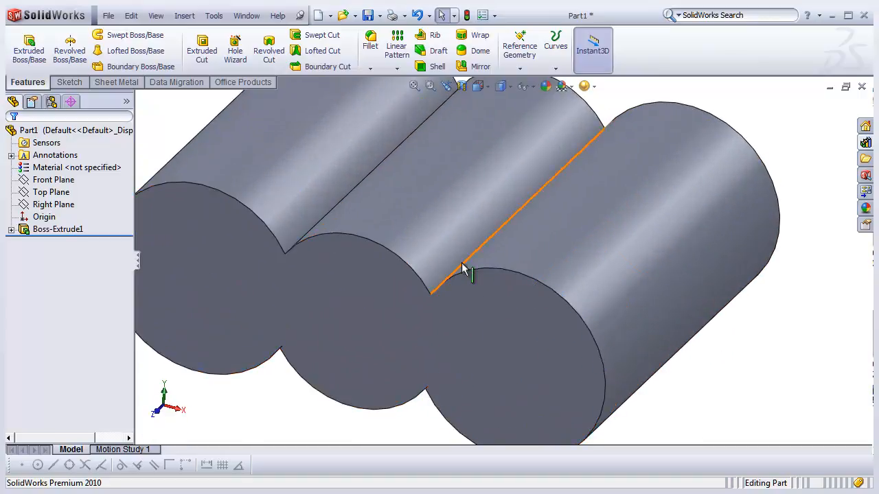
scroll(319, 224, up, 3)
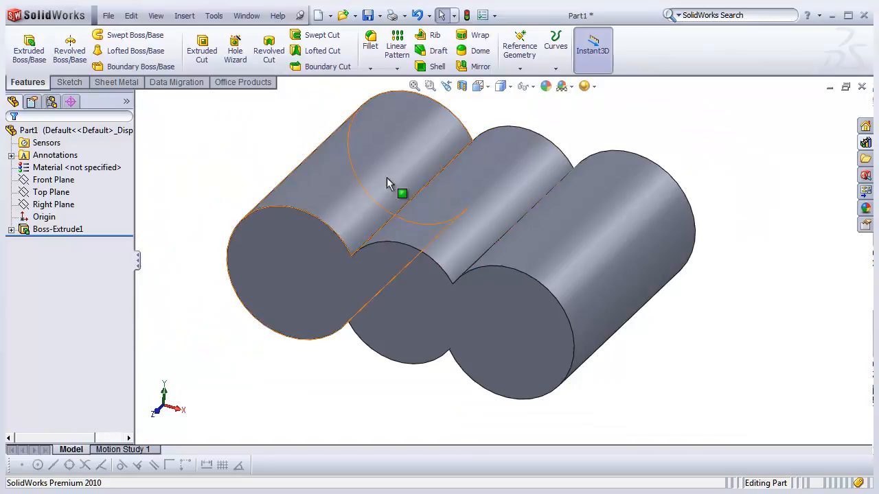
click(246, 15)
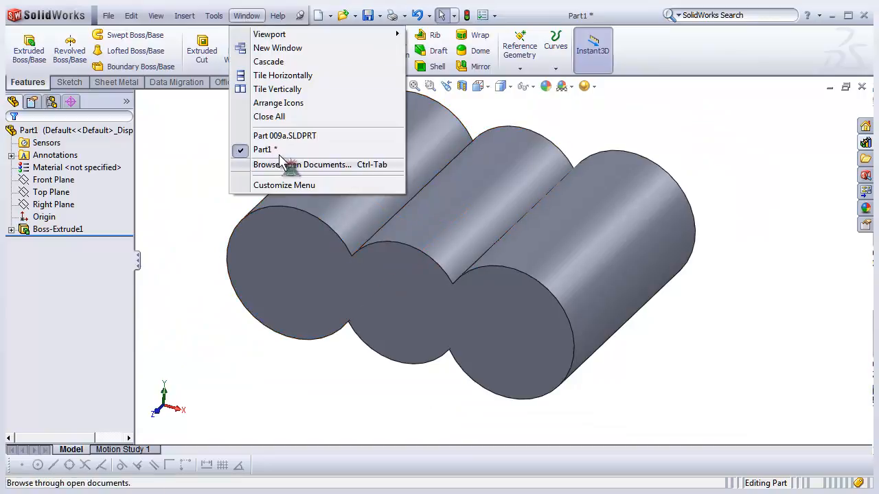
click(283, 135)
scroll(304, 231, down, 2)
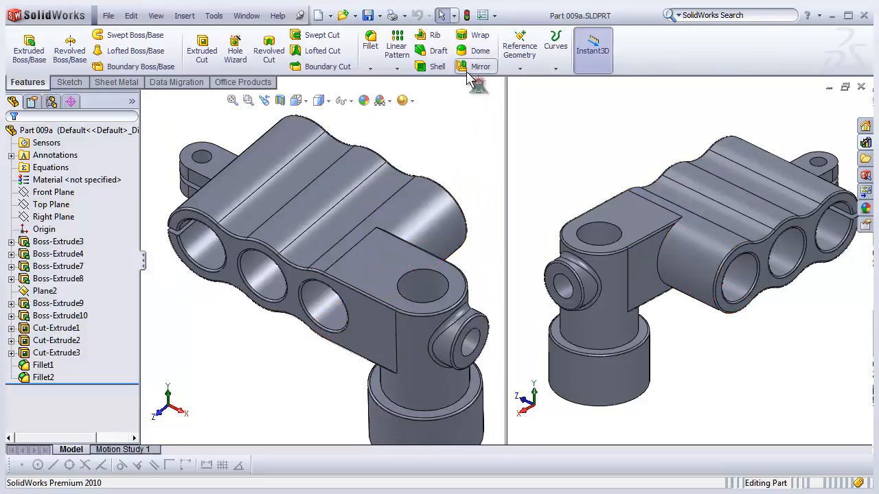
click(296, 100)
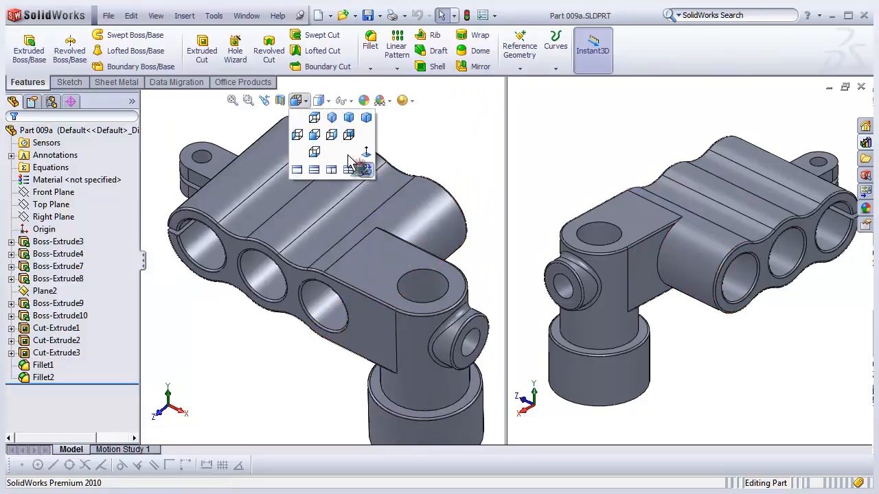
click(314, 135)
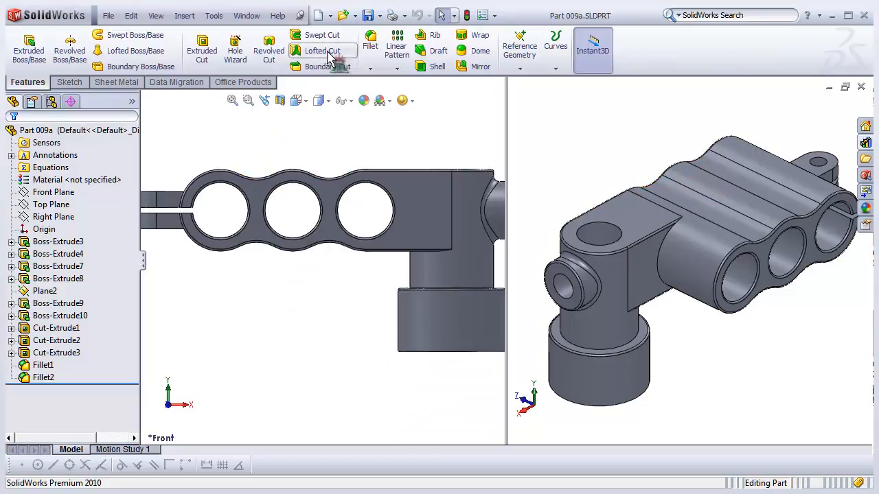
click(246, 15)
click(264, 147)
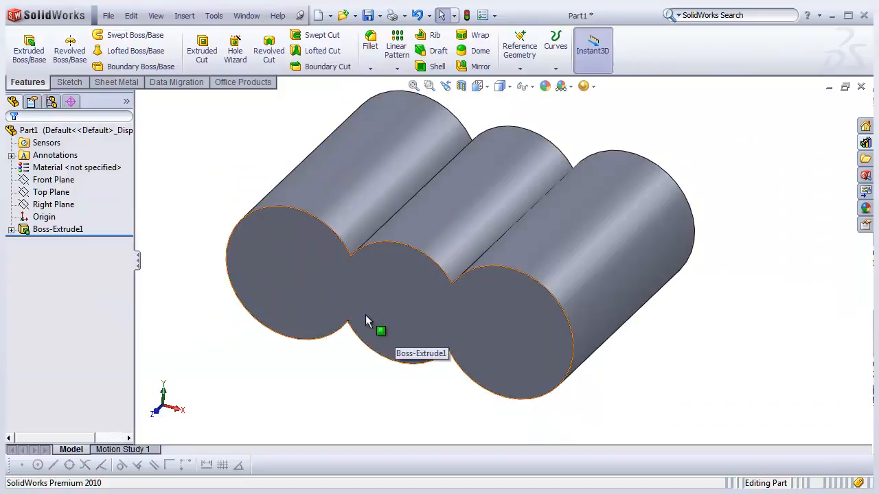
- Fillet the four intersection edges between the cylinders with a 10 mm radius
scroll(353, 327, down, 3)
scroll(522, 275, up, 5)
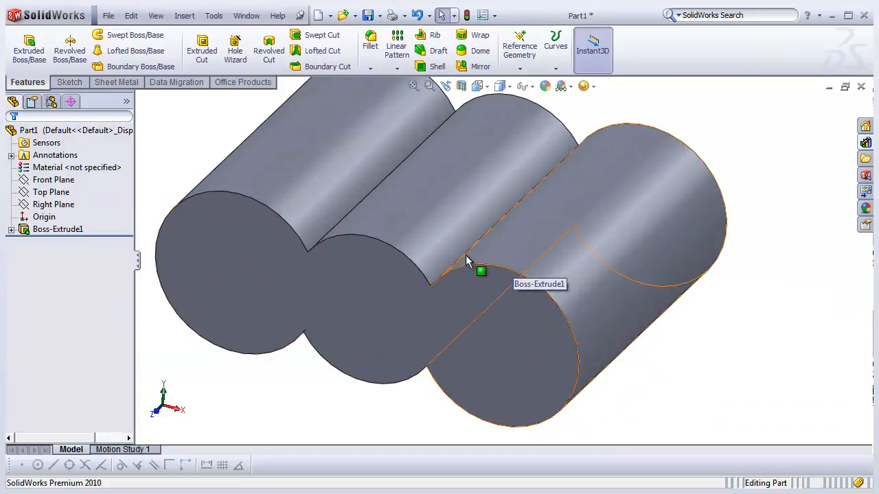
scroll(316, 179, down, 3)
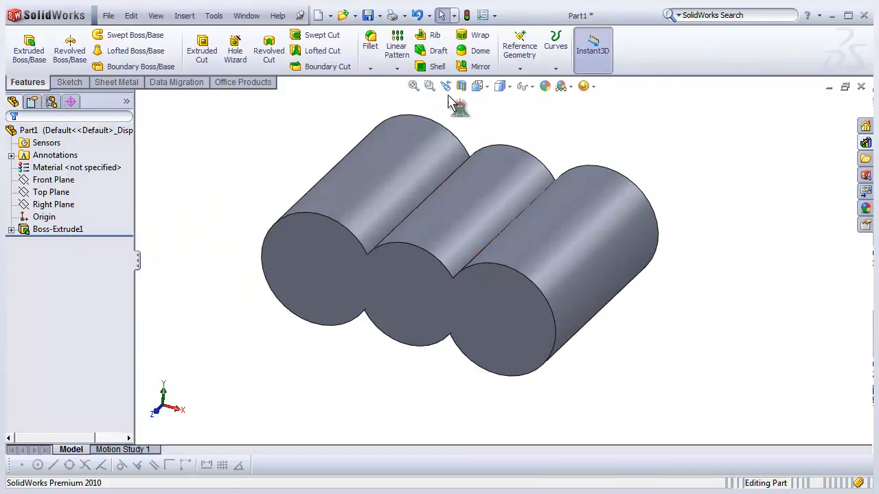
click(370, 41)
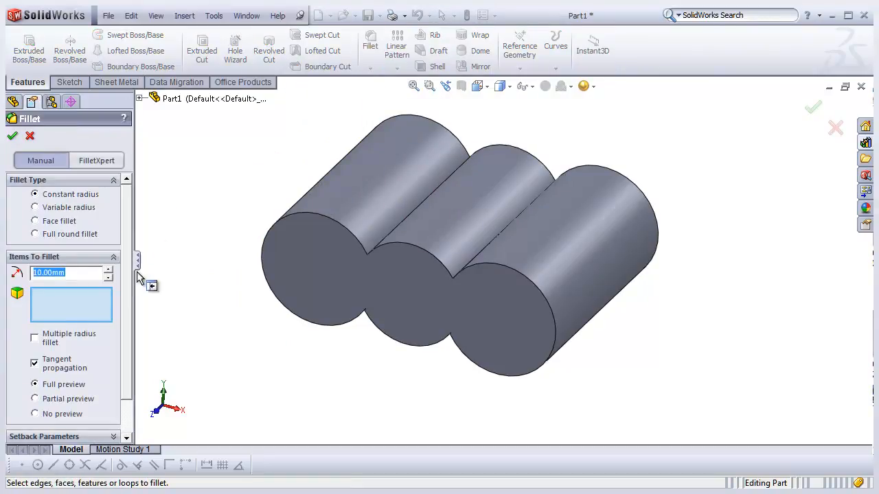
click(63, 311)
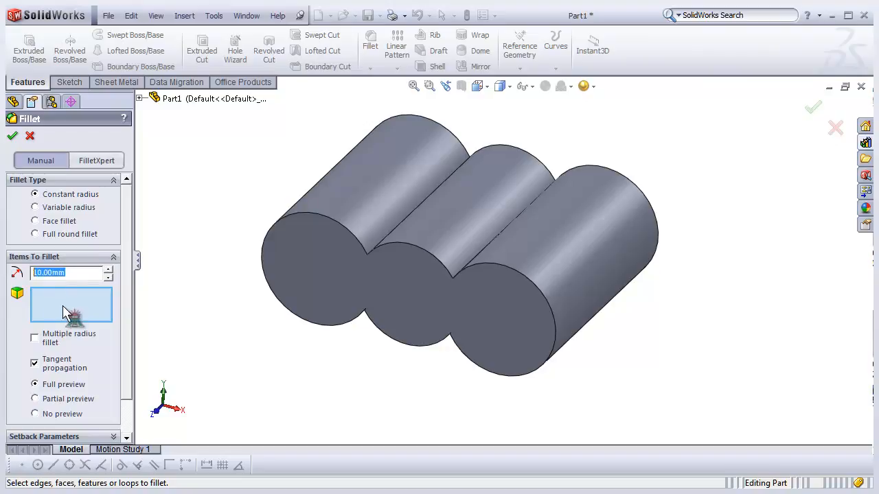
scroll(445, 284, down, 2)
middle_drag(512, 232, 485, 285)
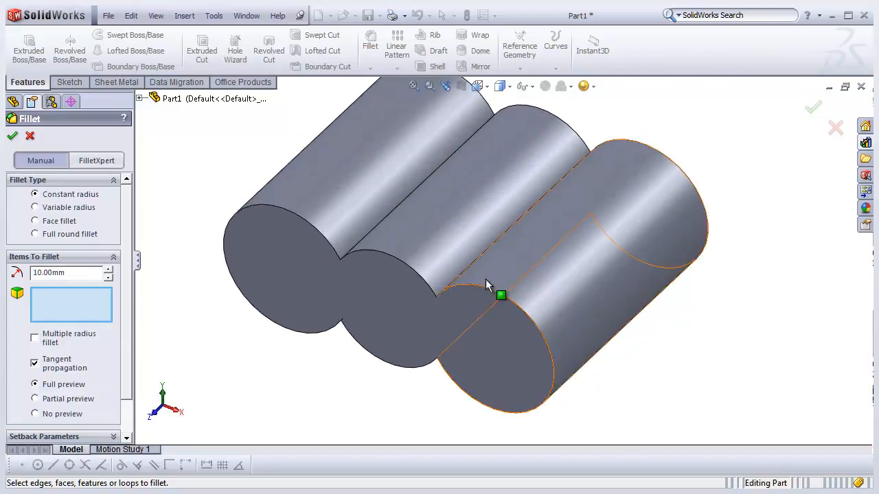
click(494, 245)
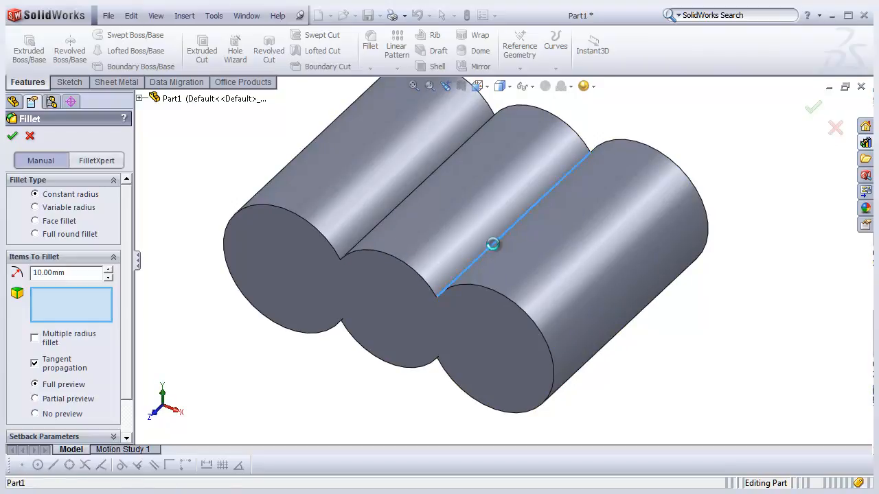
click(380, 230)
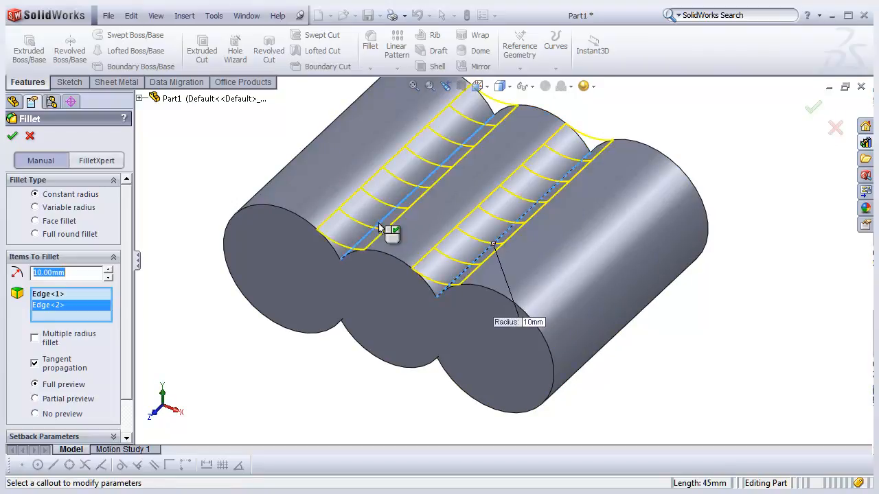
click(352, 318)
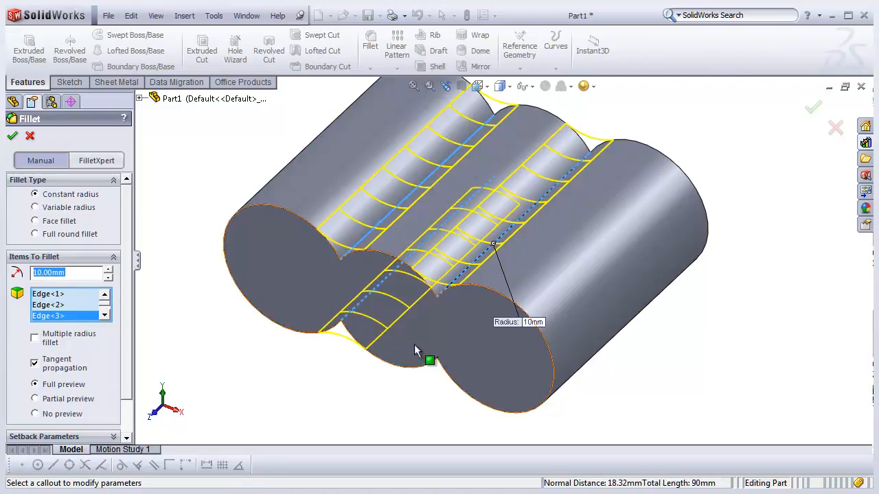
click(450, 349)
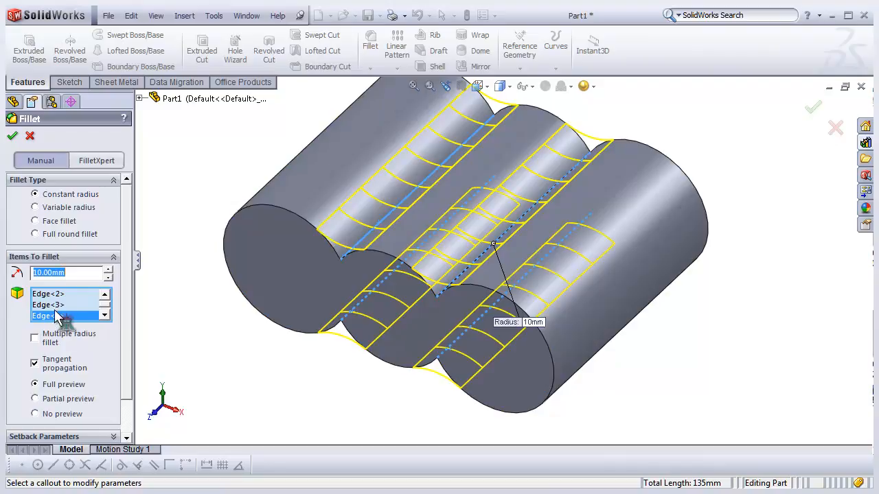
click(14, 140)
middle_drag(232, 347, 424, 275)
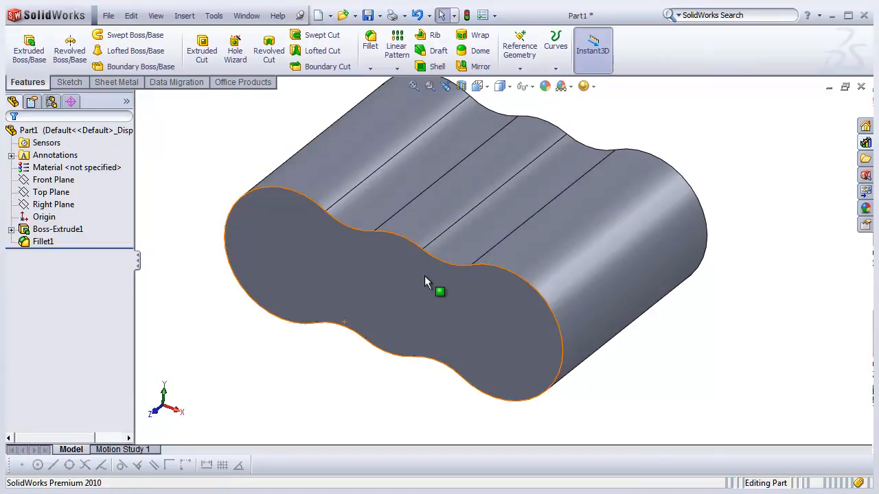
- Examine the reference part Part 009a in its front and top views, then return to Part1
scroll(424, 275, up, 2)
scroll(424, 276, down, 1)
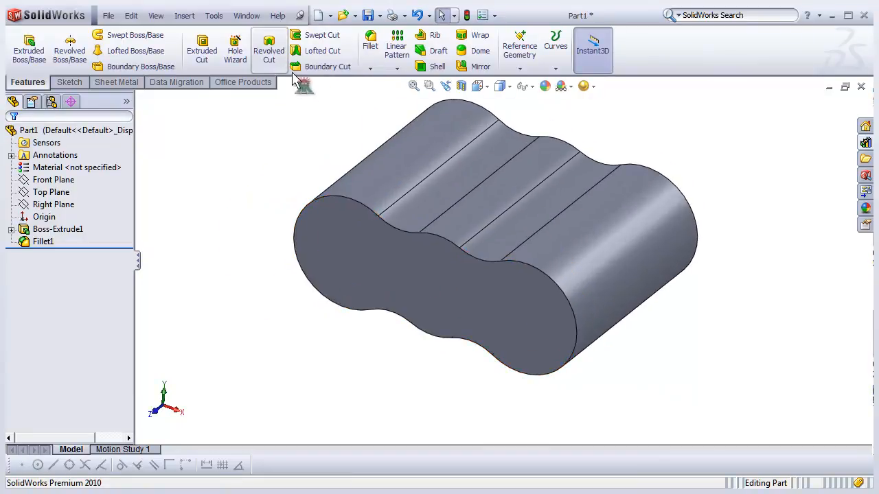
click(246, 15)
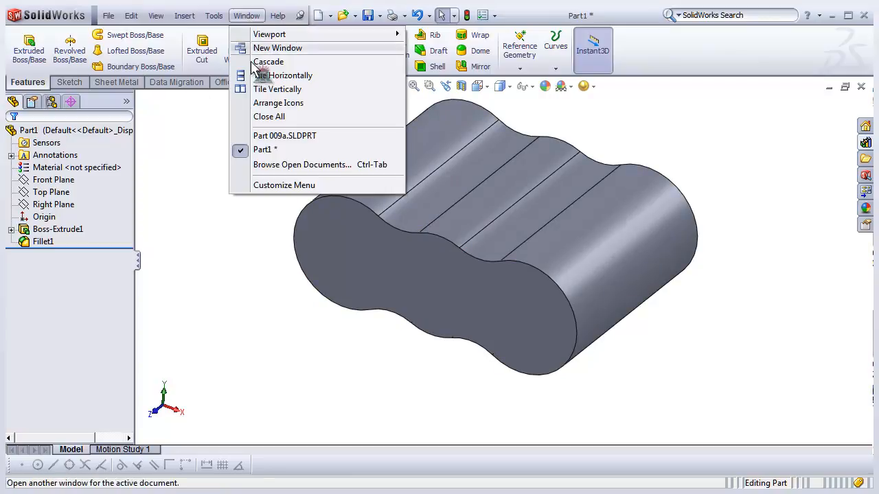
click(278, 135)
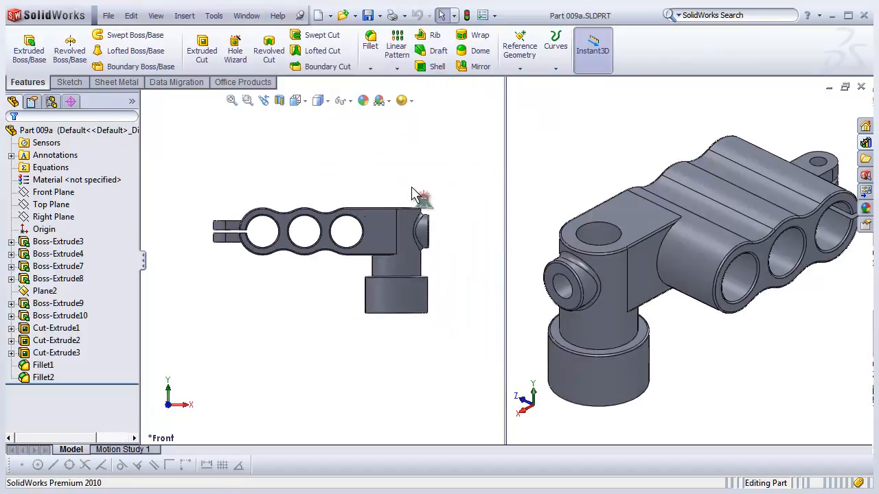
click(297, 101)
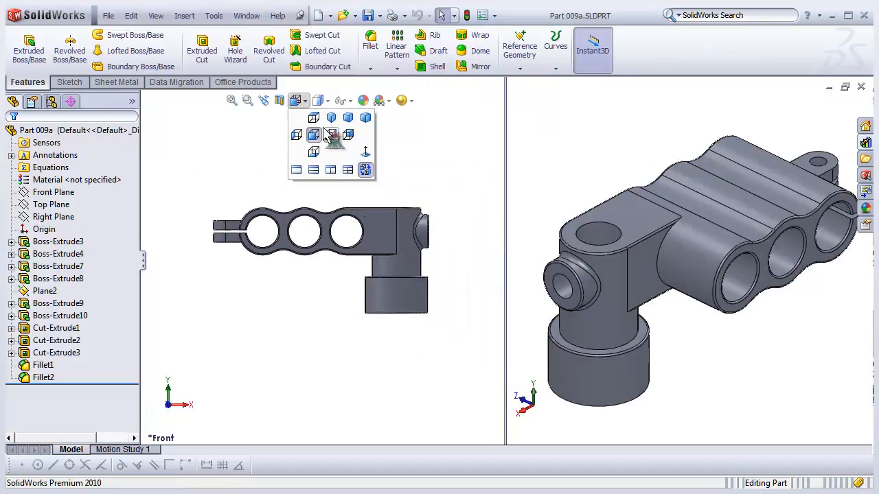
click(315, 119)
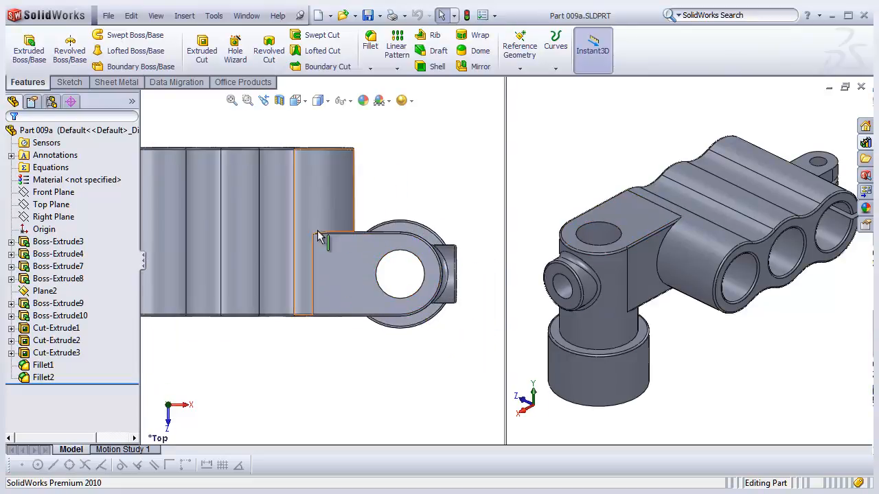
scroll(388, 271, down, 2)
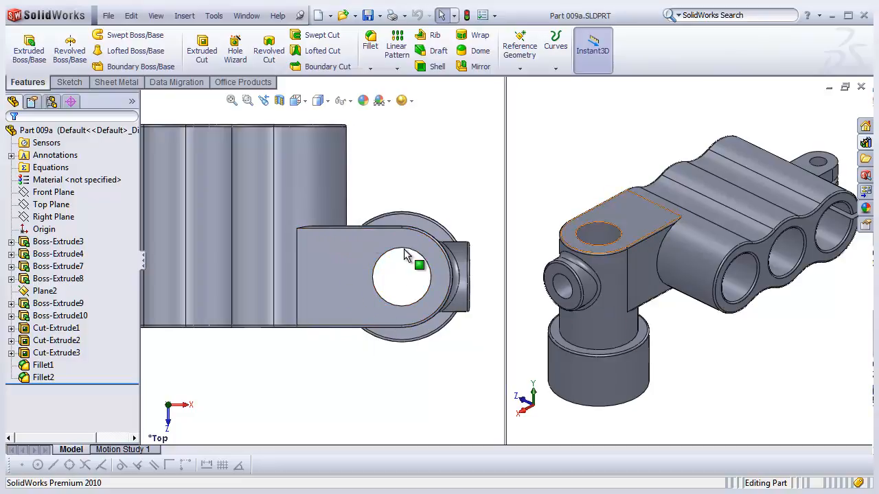
scroll(385, 258, up, 2)
middle_drag(384, 258, 300, 260)
middle_drag(309, 189, 306, 173)
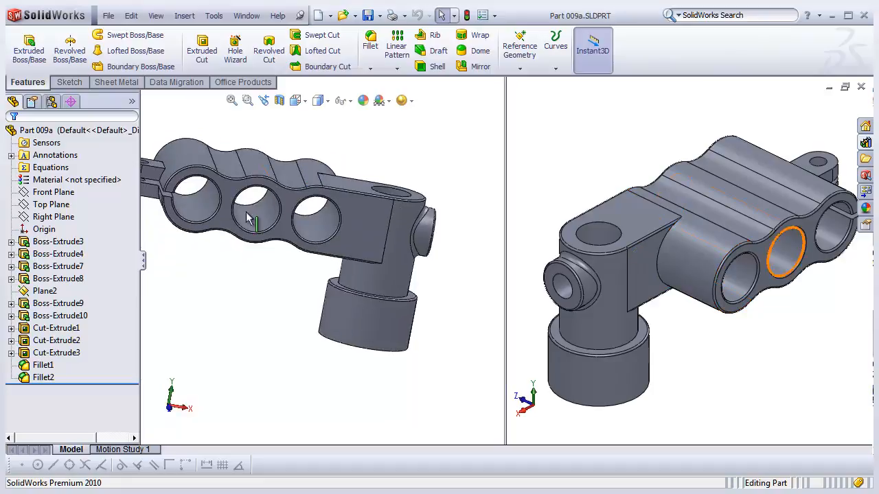
scroll(323, 238, up, 2)
click(296, 100)
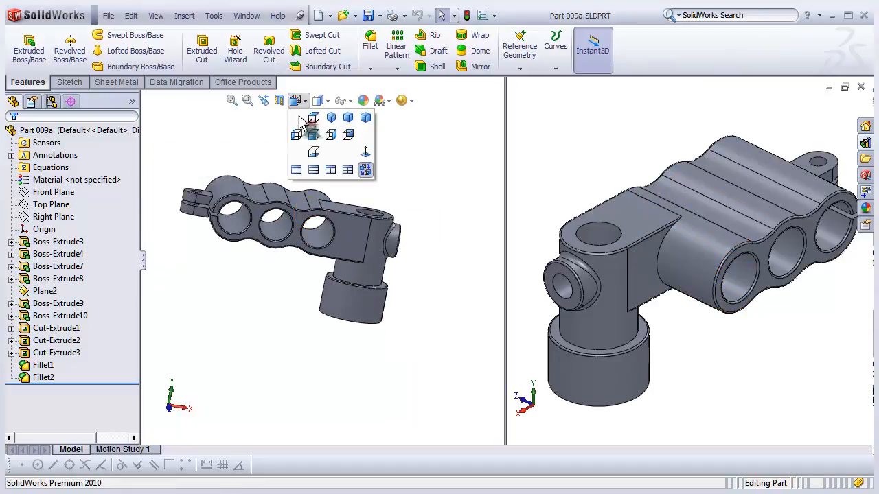
click(315, 127)
click(296, 100)
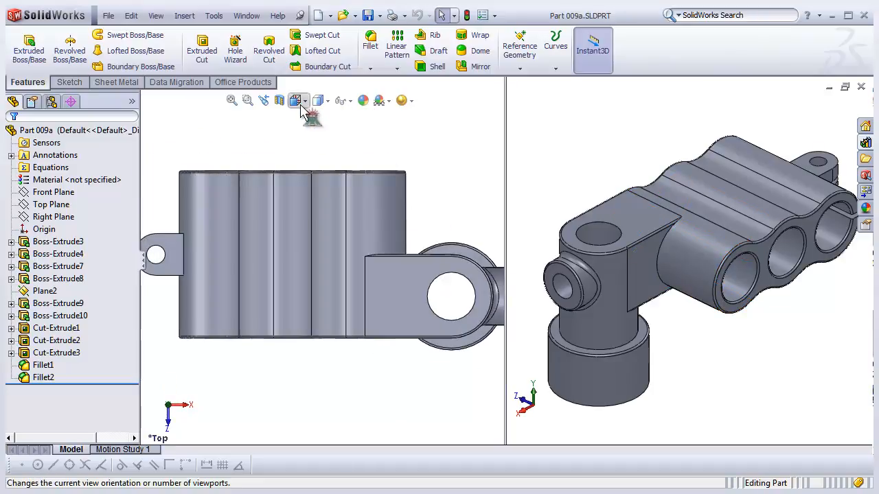
click(315, 145)
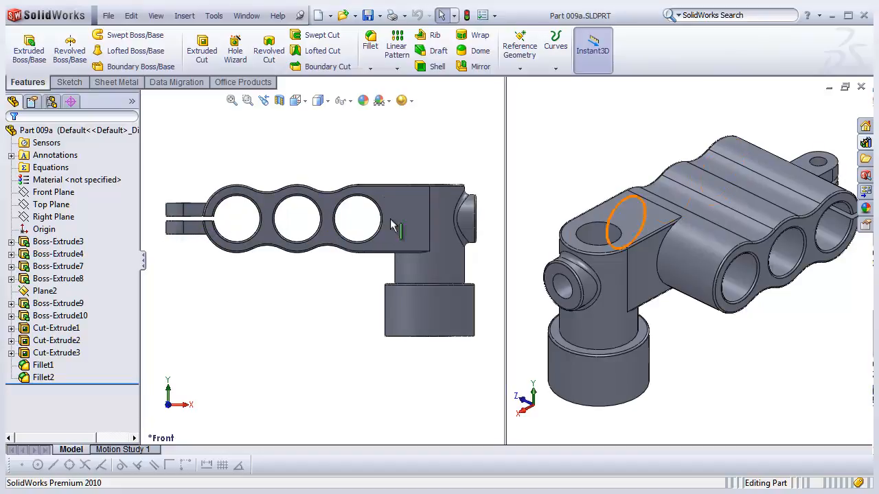
click(261, 15)
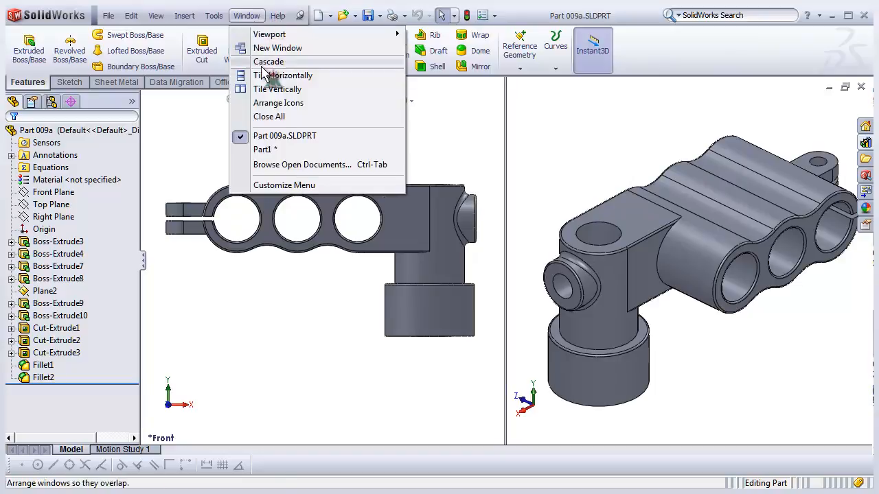
click(276, 152)
- Examine where the Top Plane lies relative to the extruded body from several view angles
scroll(354, 256, up, 4)
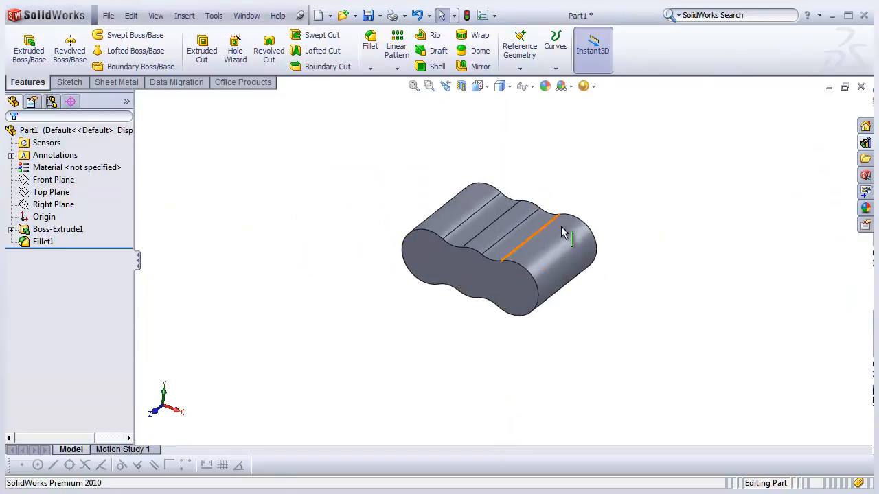
scroll(566, 230, down, 3)
scroll(444, 247, up, 2)
scroll(533, 272, down, 1)
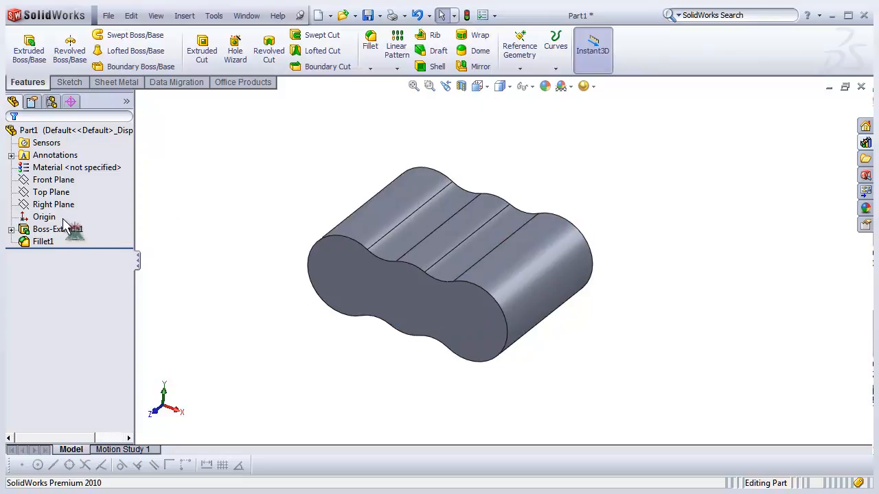
click(54, 194)
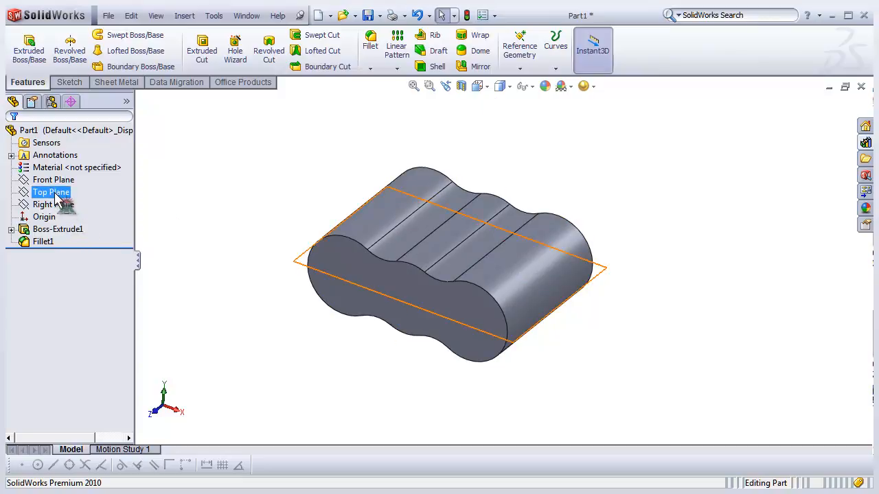
middle_drag(427, 326, 453, 280)
click(487, 90)
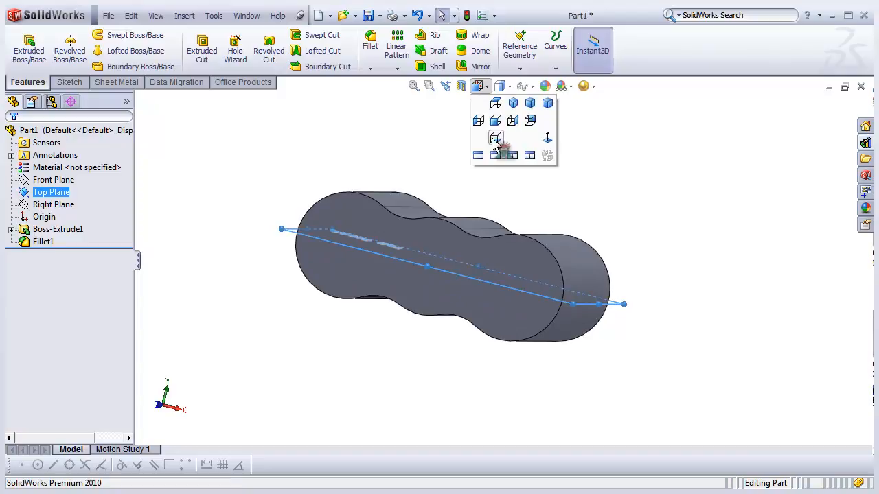
click(502, 137)
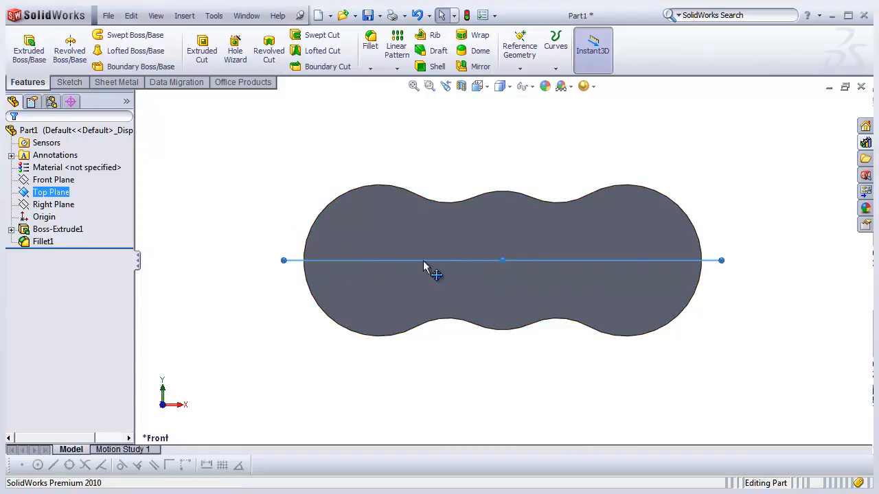
scroll(434, 304, up, 1)
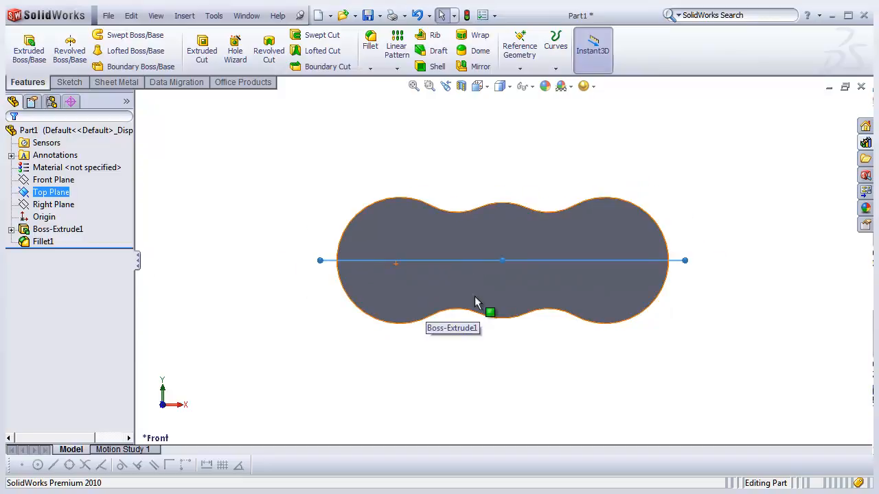
scroll(497, 282, down, 1)
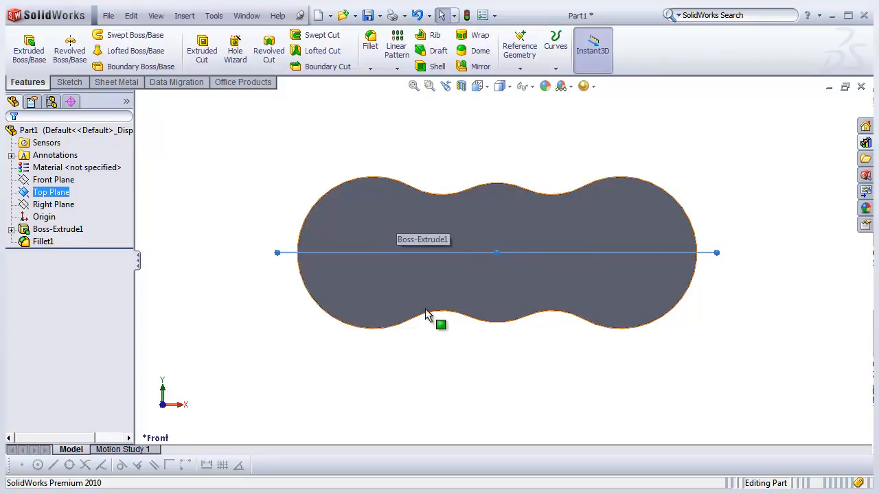
middle_drag(540, 272, 524, 304)
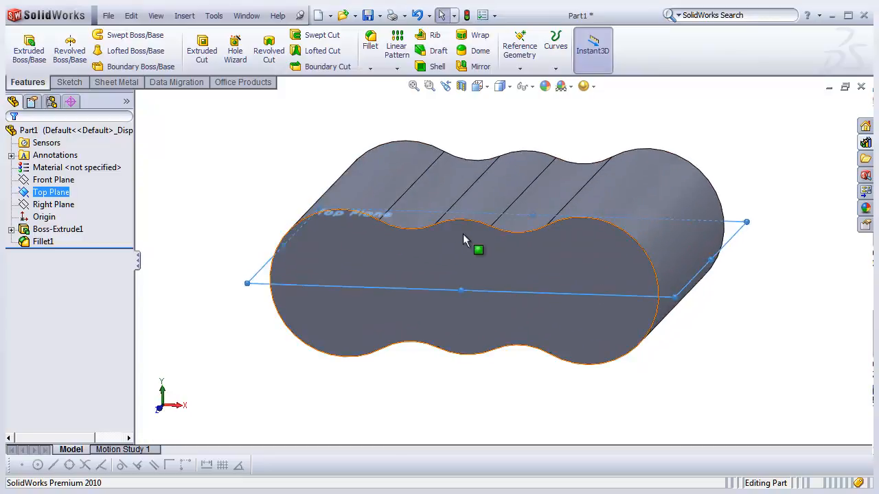
click(195, 212)
scroll(278, 180, up, 3)
middle_drag(465, 257, 490, 283)
scroll(491, 283, down, 2)
scroll(543, 247, up, 2)
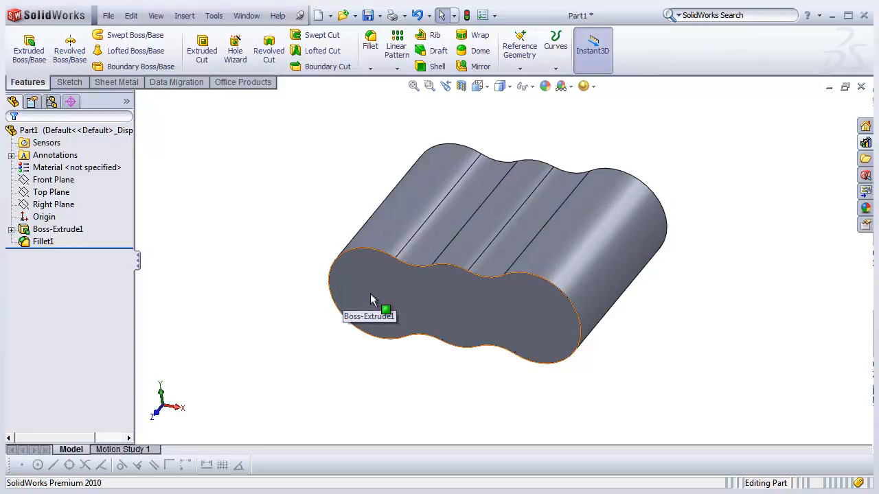
scroll(401, 286, up, 1)
scroll(560, 277, down, 1)
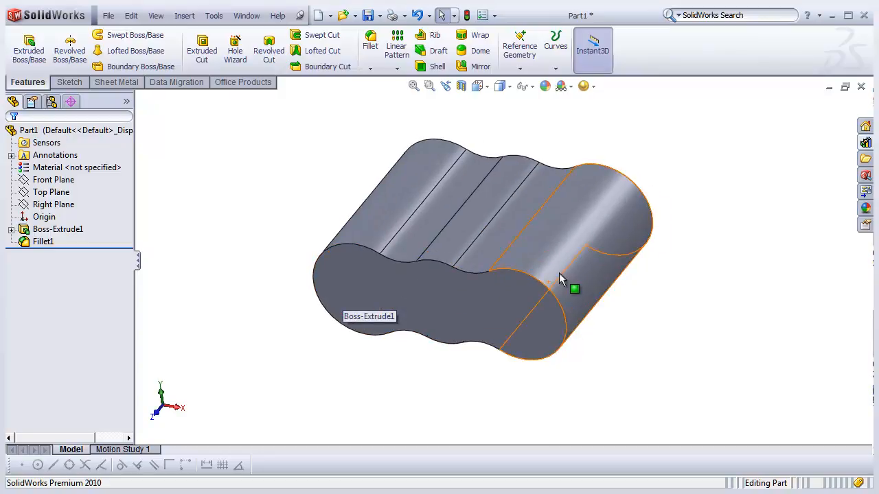
click(64, 193)
middle_drag(297, 263, 343, 226)
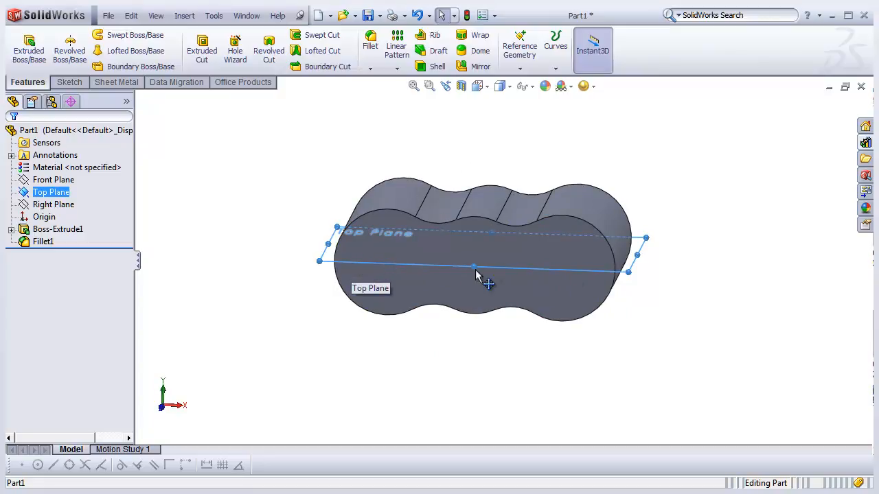
middle_drag(526, 267, 314, 350)
click(314, 349)
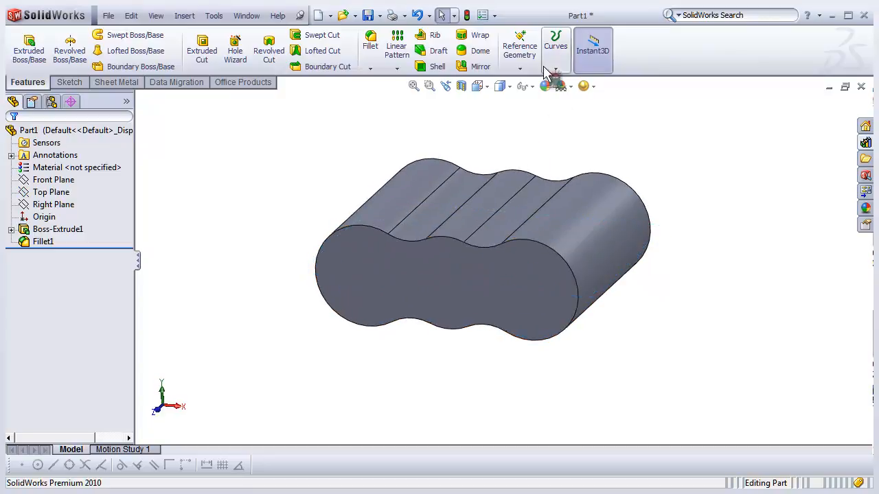
- Show temporary axes and create a reference plane coincident with the axes of the left and middle cylinders
click(521, 66)
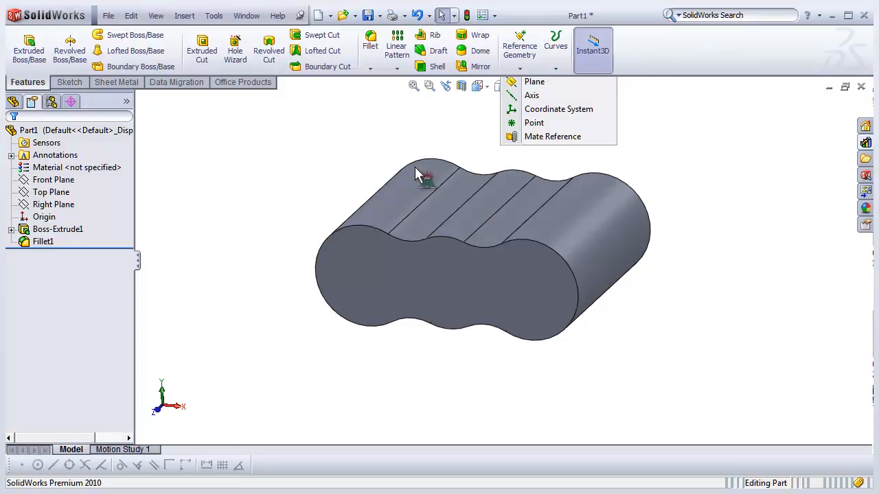
click(534, 82)
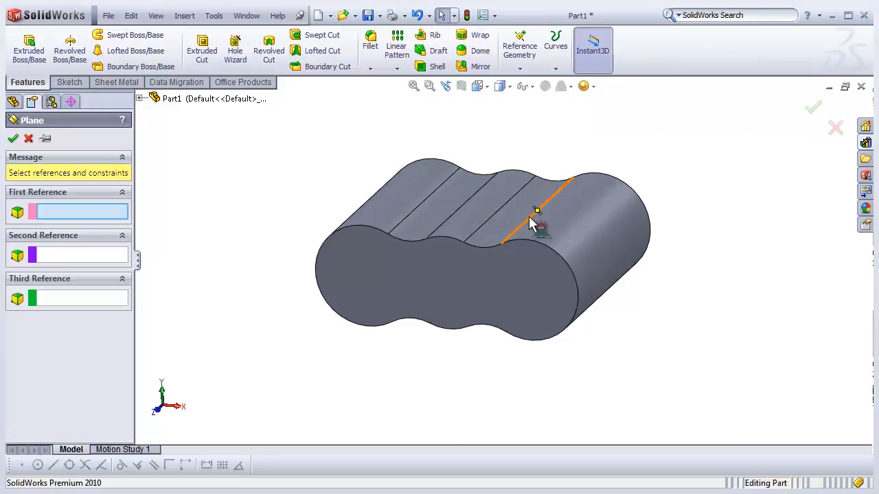
middle_drag(607, 253, 610, 264)
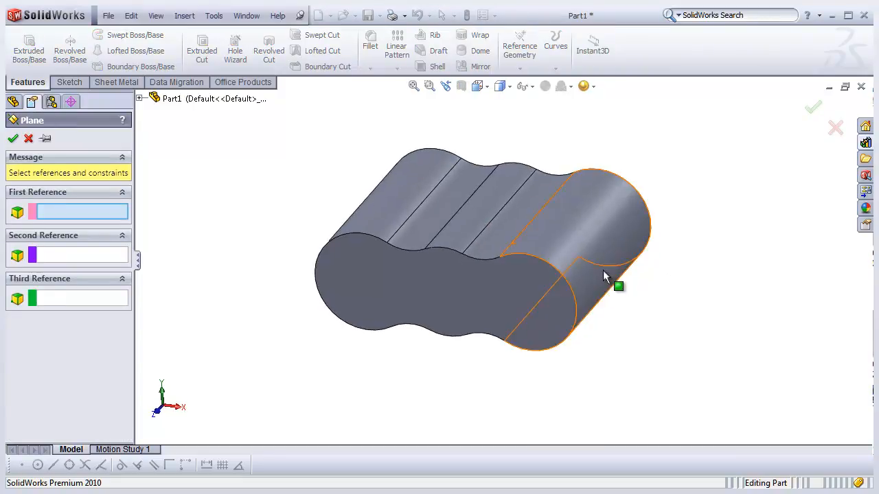
scroll(586, 273, down, 1)
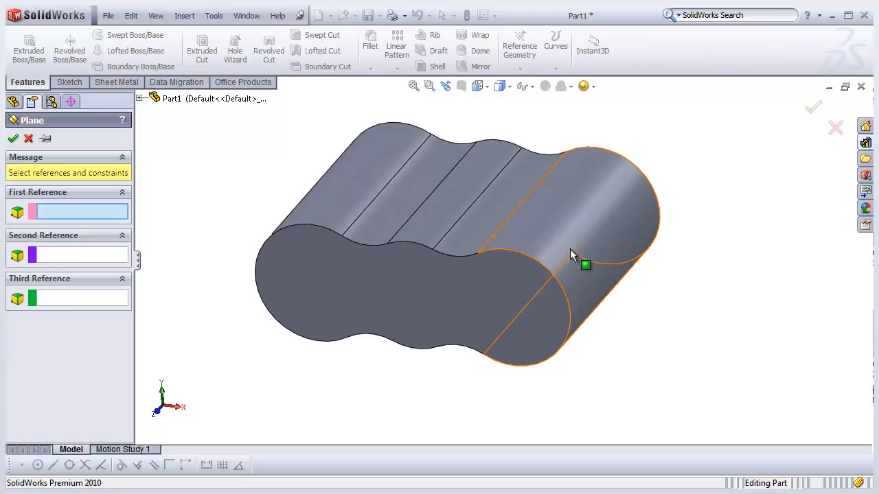
mouse_move(547, 182)
middle_down()
mouse_move(270, 303)
mouse_move(366, 285)
middle_up()
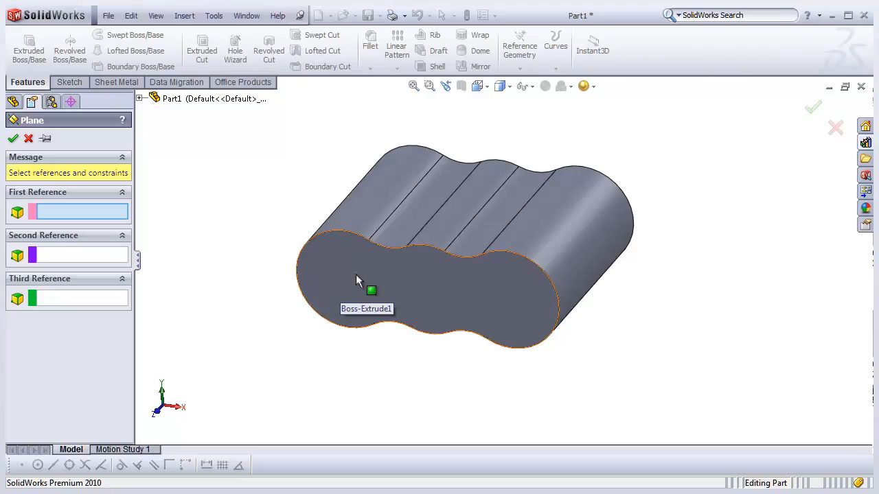
ctrl+middle_drag(402, 270, 418, 270)
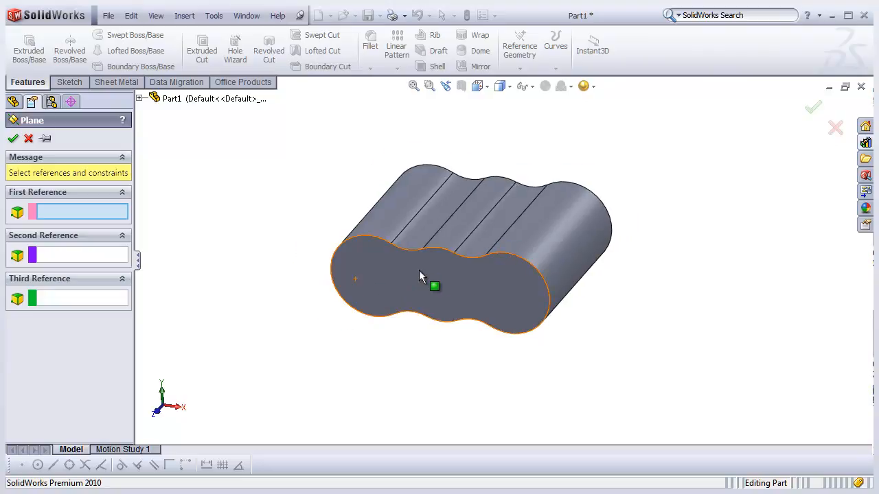
click(533, 89)
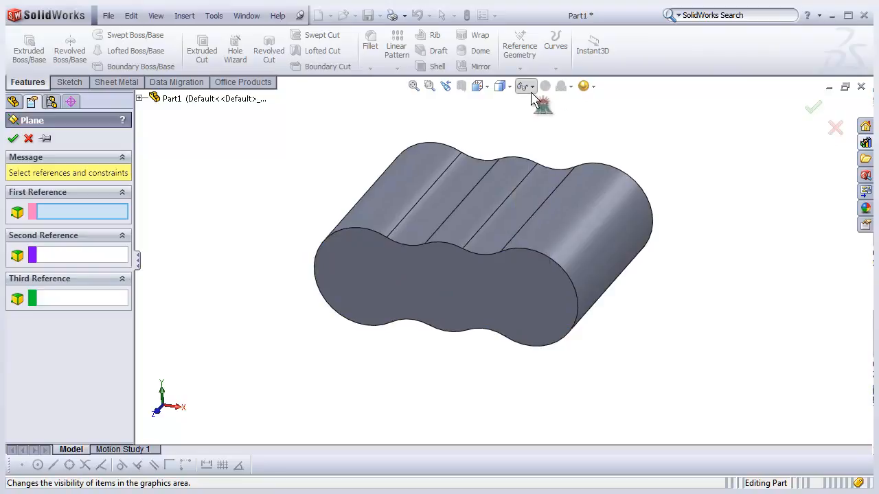
click(533, 89)
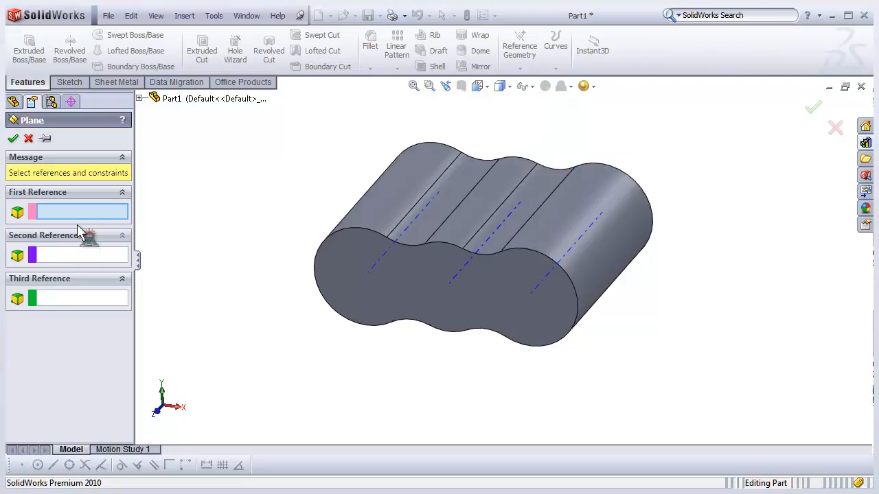
mouse_move(369, 353)
middle_down()
mouse_move(375, 331)
mouse_move(366, 351)
middle_up()
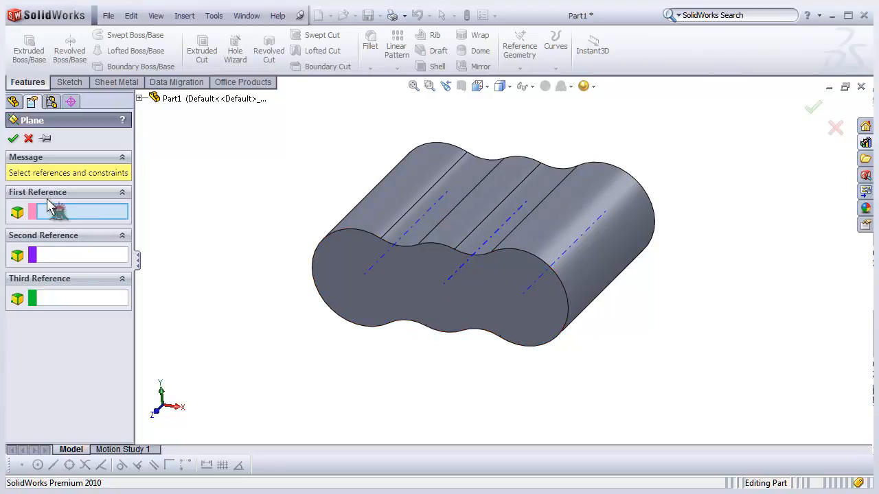
click(390, 264)
middle_drag(417, 339, 416, 320)
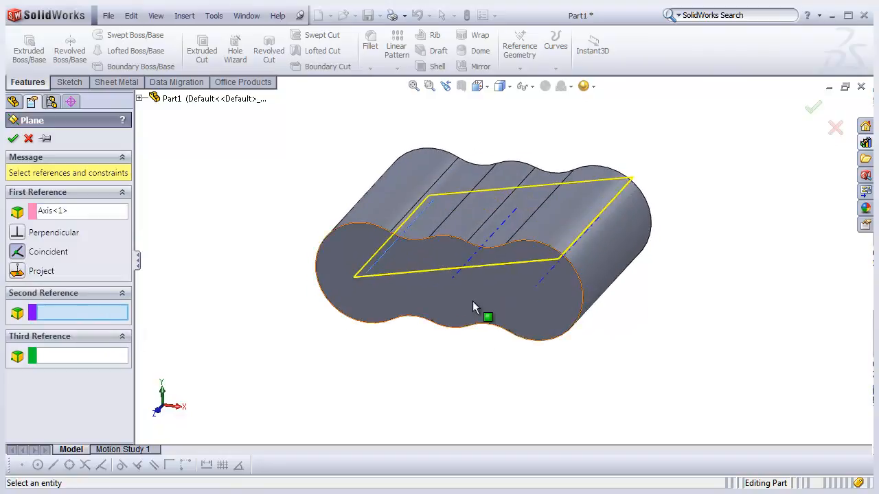
click(464, 280)
mouse_move(445, 327)
middle_down()
mouse_move(467, 288)
mouse_move(439, 339)
middle_up()
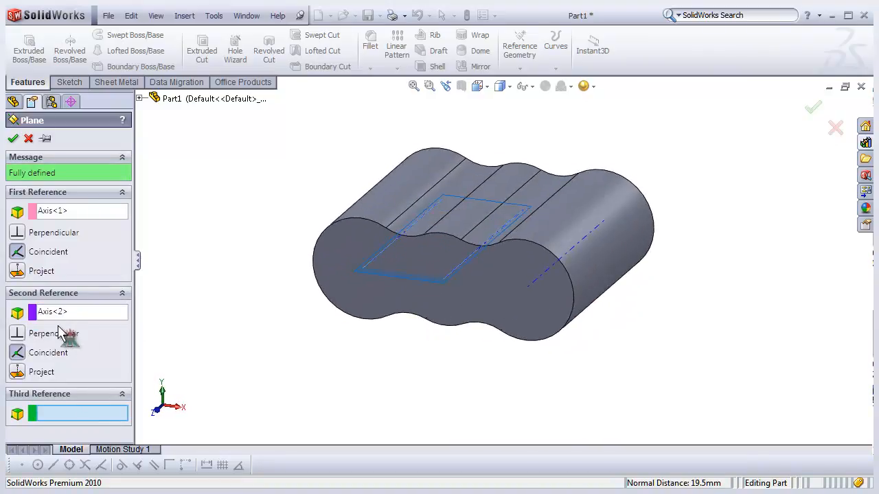
middle_drag(337, 346, 471, 338)
click(13, 139)
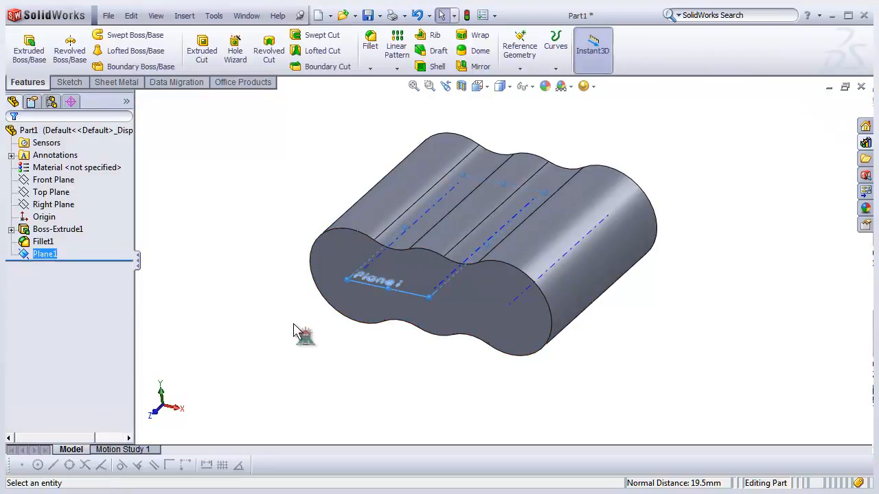
- Open a new sketch on Plane1 and switch to the Top view orientation
middle_drag(190, 265, 418, 294)
click(54, 254)
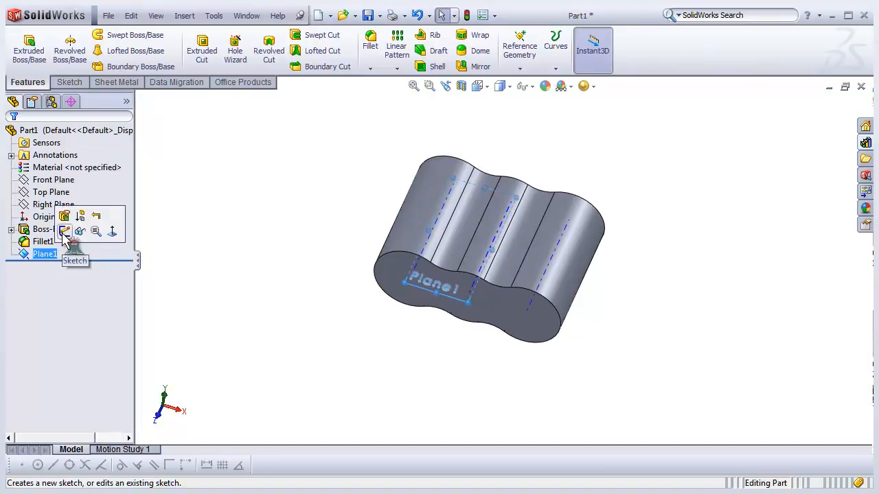
click(63, 232)
middle_drag(284, 281, 284, 310)
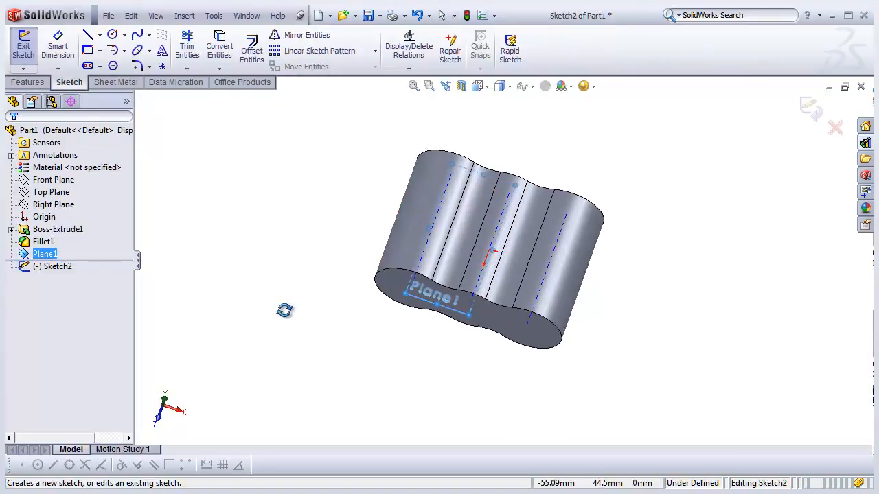
scroll(503, 288, down, 3)
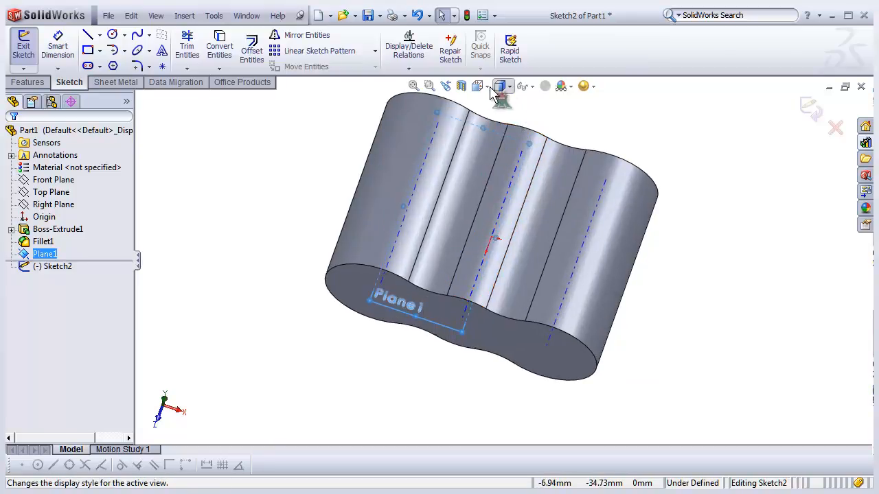
click(477, 86)
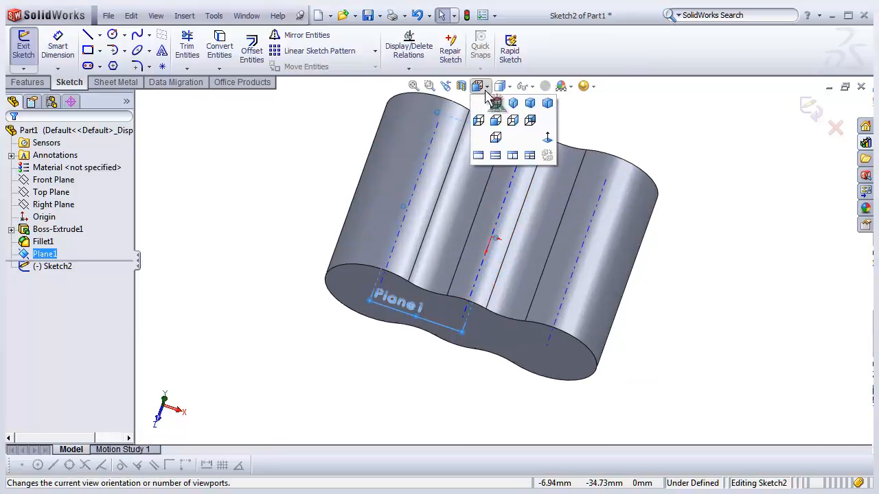
click(498, 105)
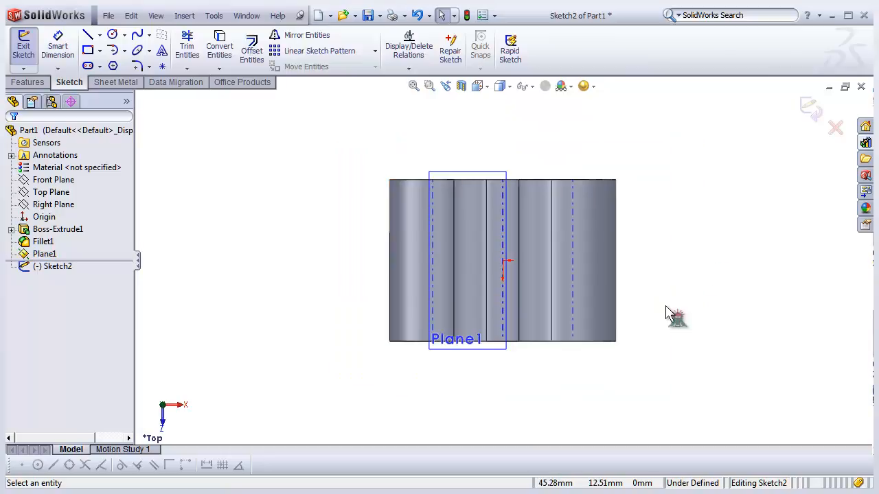
- Draw a corner rectangle about 32 mm by 23 mm beside the body's right end
scroll(656, 304, up, 1)
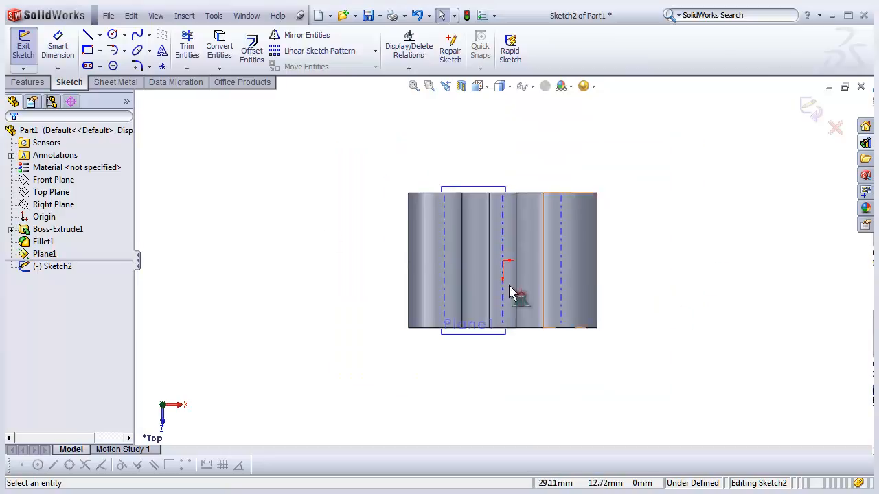
scroll(631, 276, down, 2)
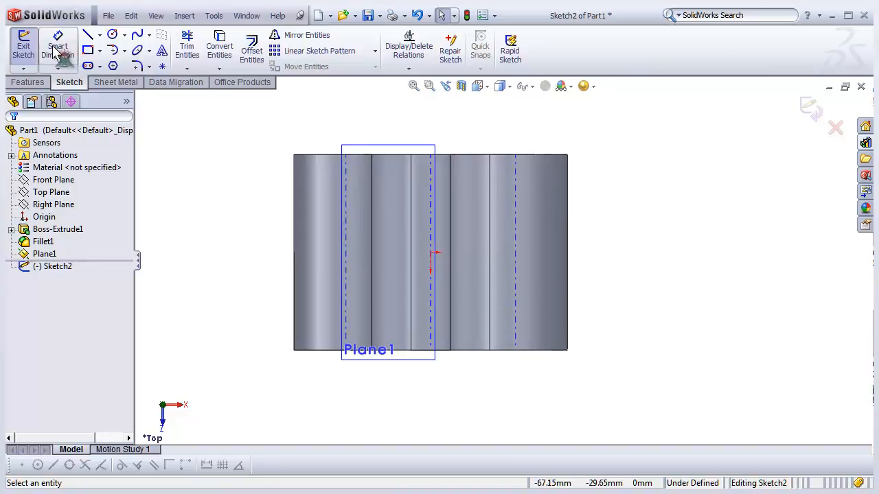
click(91, 53)
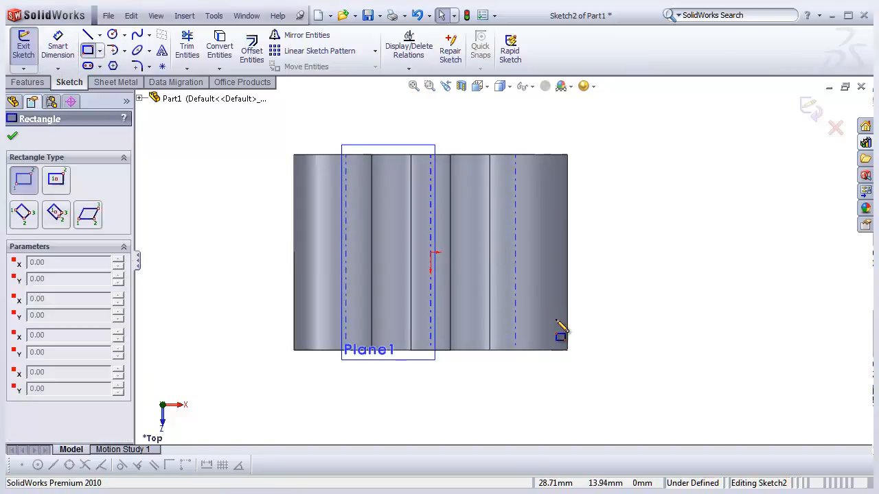
scroll(574, 347, down, 2)
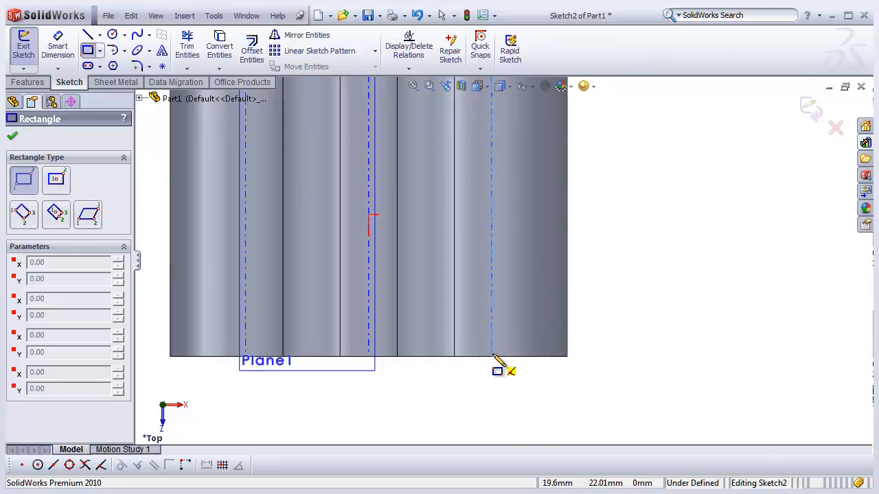
scroll(467, 344, up, 2)
scroll(547, 304, down, 3)
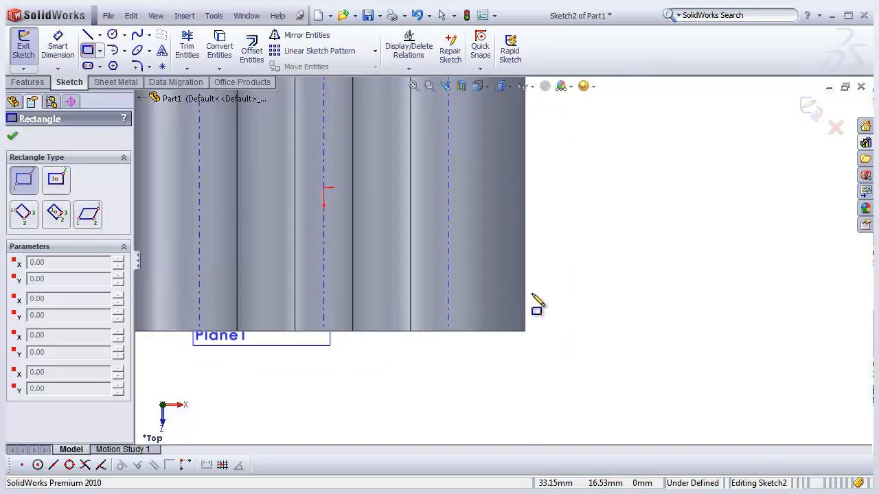
scroll(473, 333, up, 3)
click(504, 350)
click(644, 250)
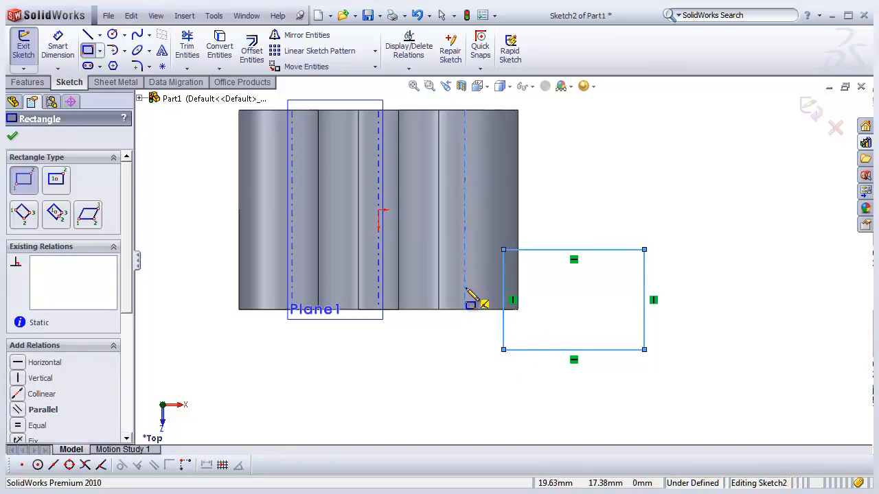
scroll(446, 322, up, 2)
scroll(540, 253, down, 1)
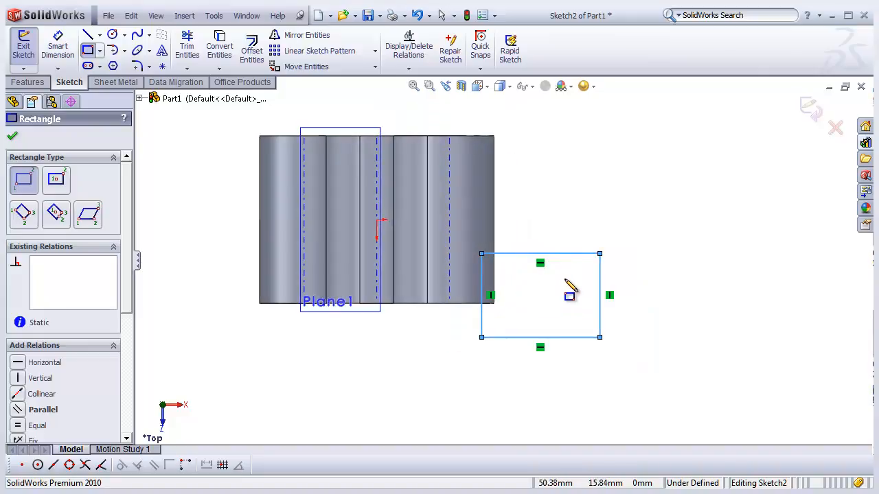
scroll(558, 289, up, 1)
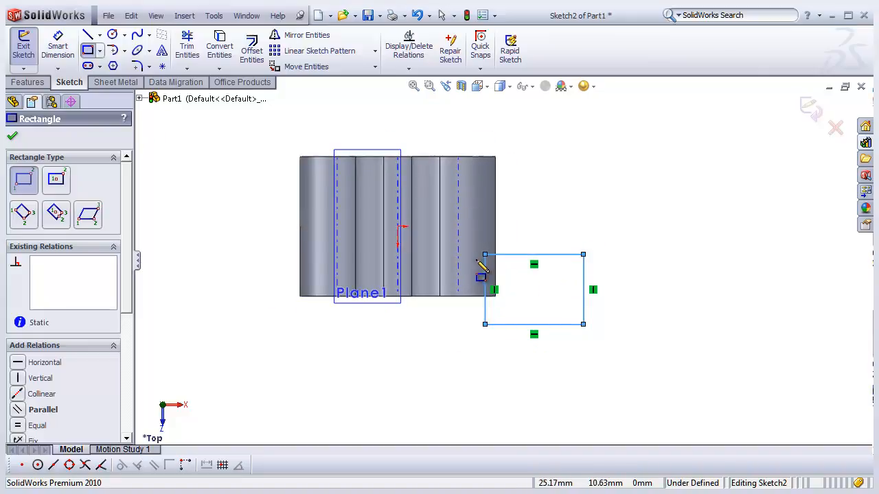
- Dimension the rectangle's width to 23.25 mm and its height to 22.5 mm
click(58, 48)
click(549, 254)
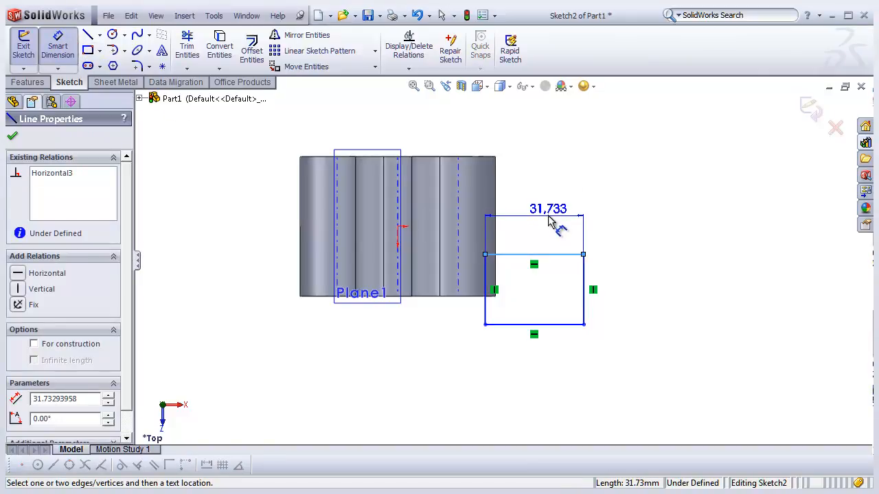
click(576, 233)
text(23.25)
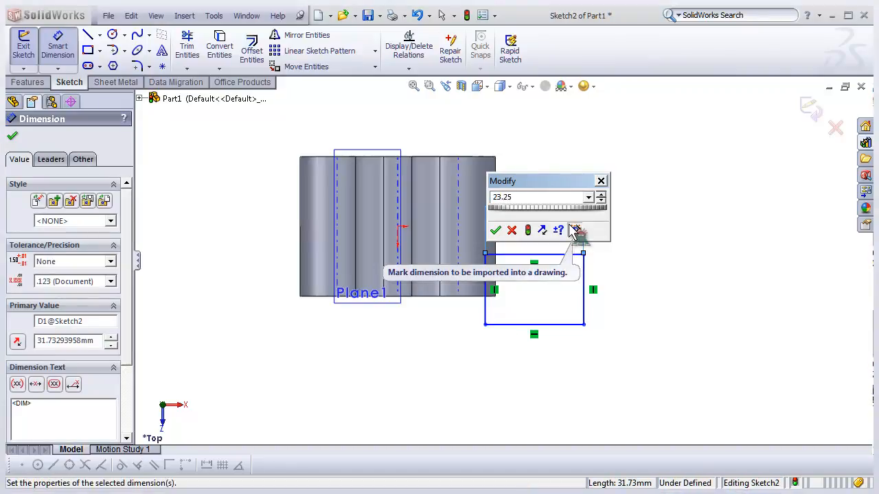
key(Return)
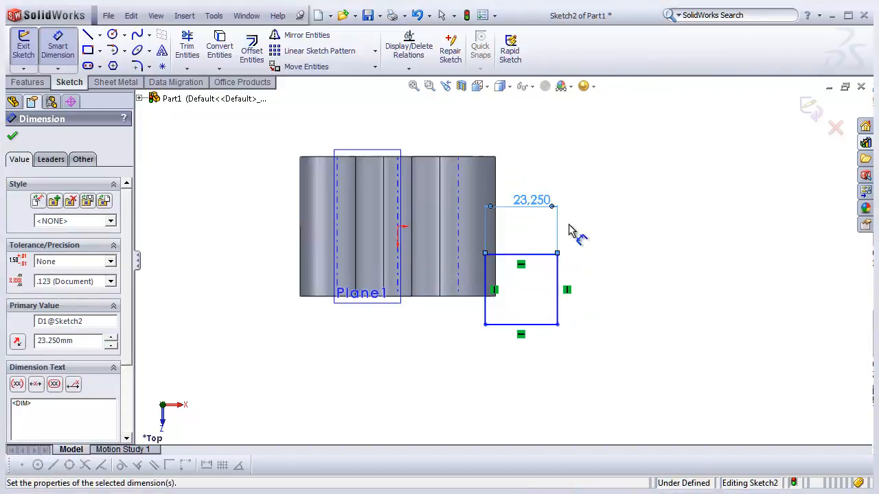
click(558, 280)
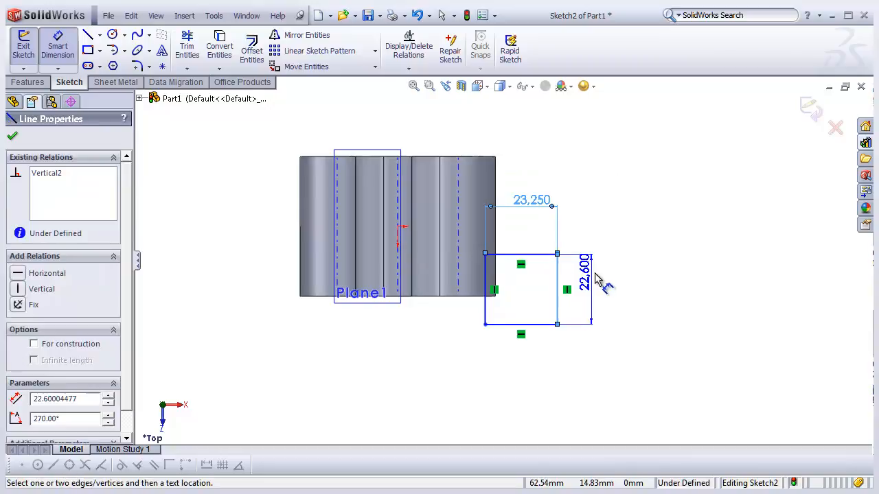
click(609, 291)
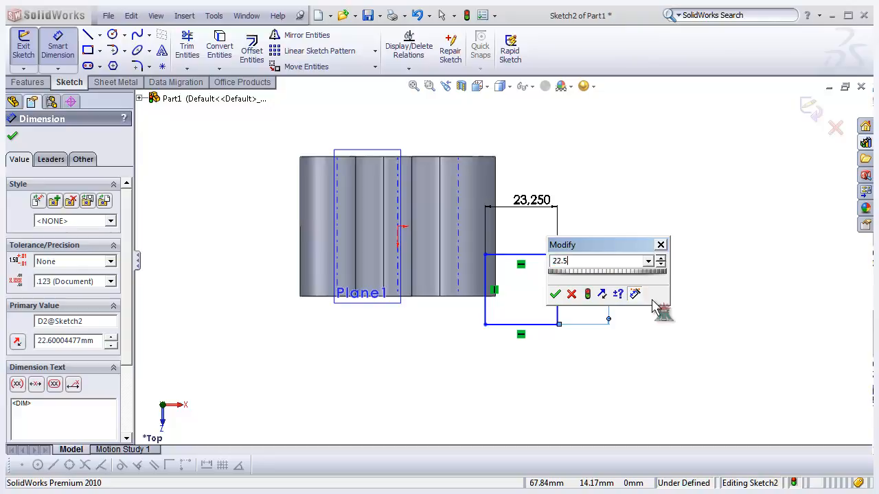
key(Return)
- Make the rectangle's bottom line collinear with the body's bottom edge
scroll(553, 308, down, 3)
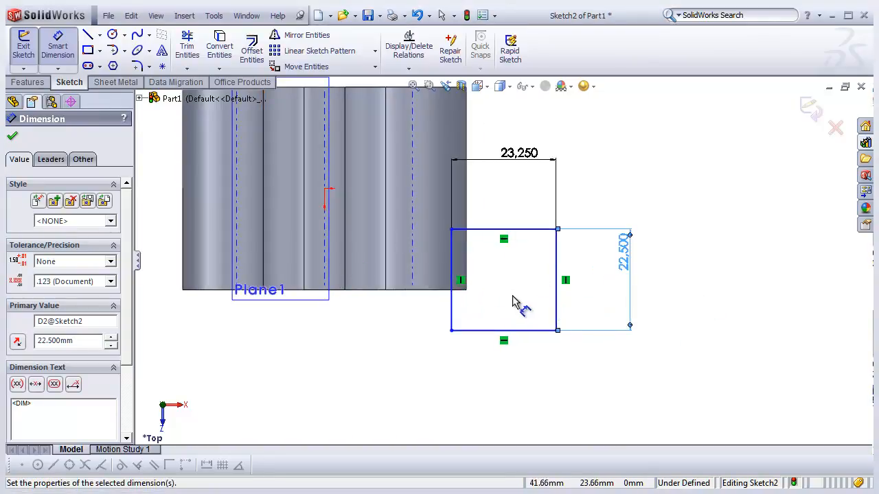
scroll(518, 305, up, 1)
scroll(502, 315, down, 1)
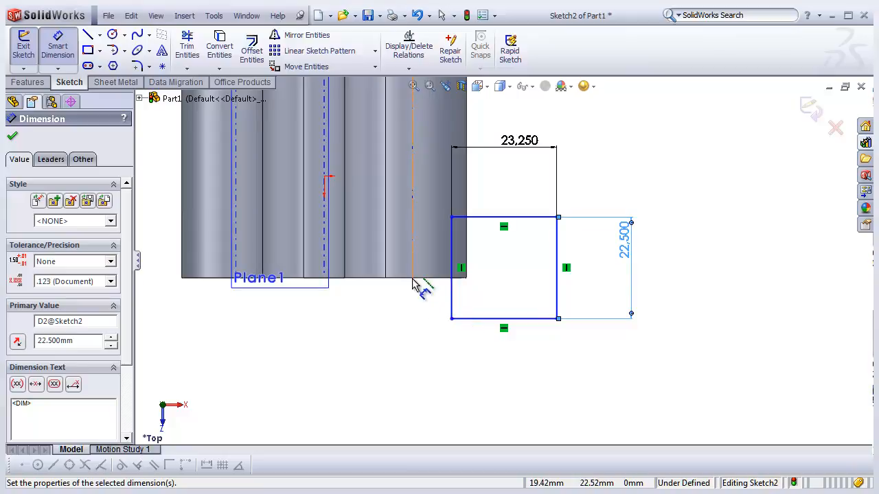
scroll(415, 239, up, 1)
scroll(443, 214, down, 1)
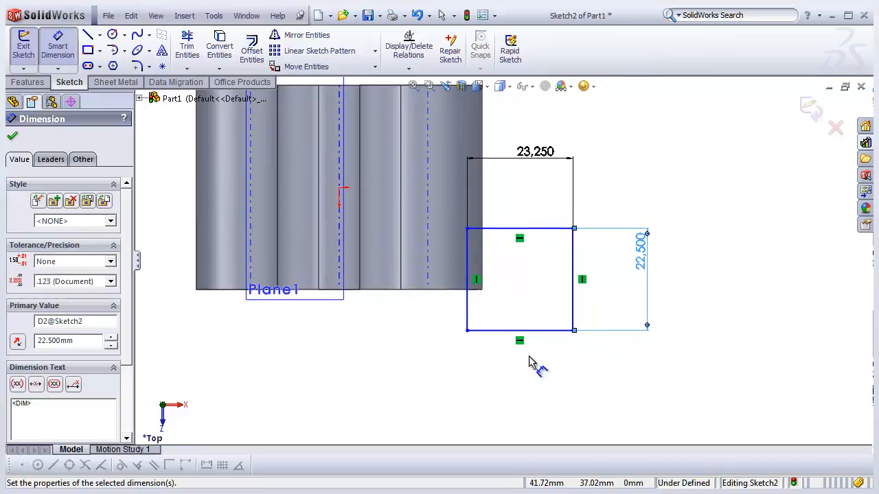
click(69, 58)
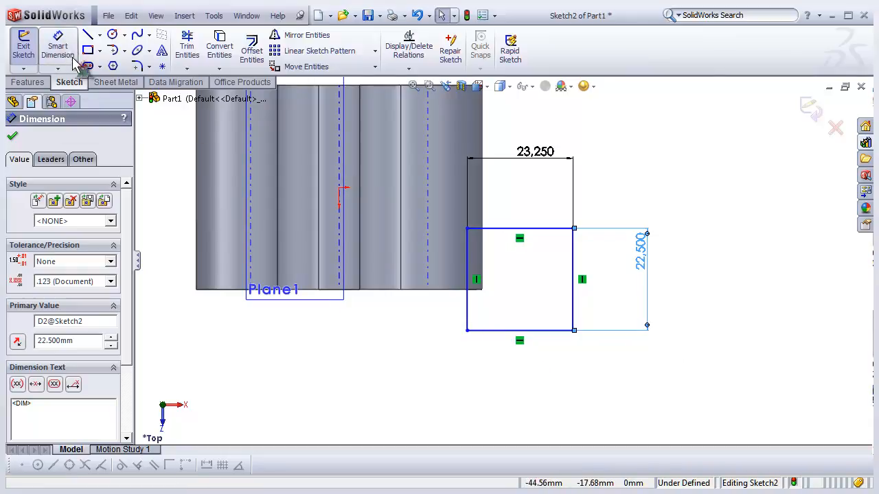
click(443, 294)
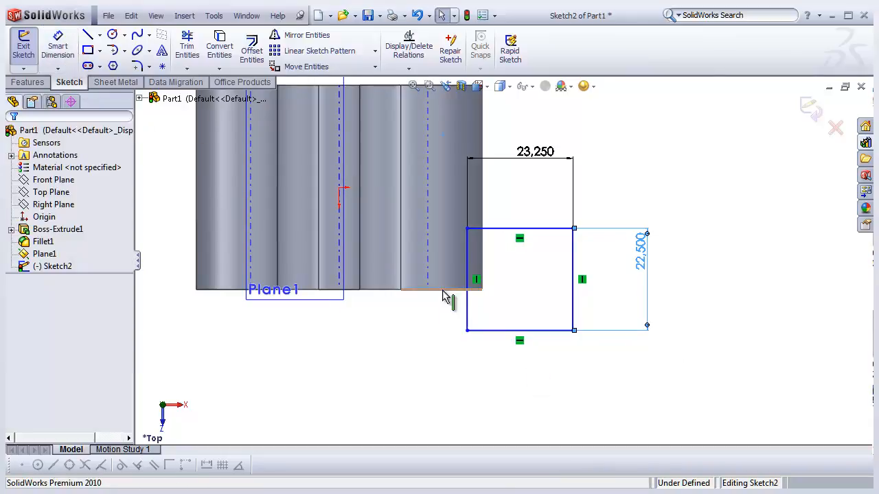
ctrl+click(494, 332)
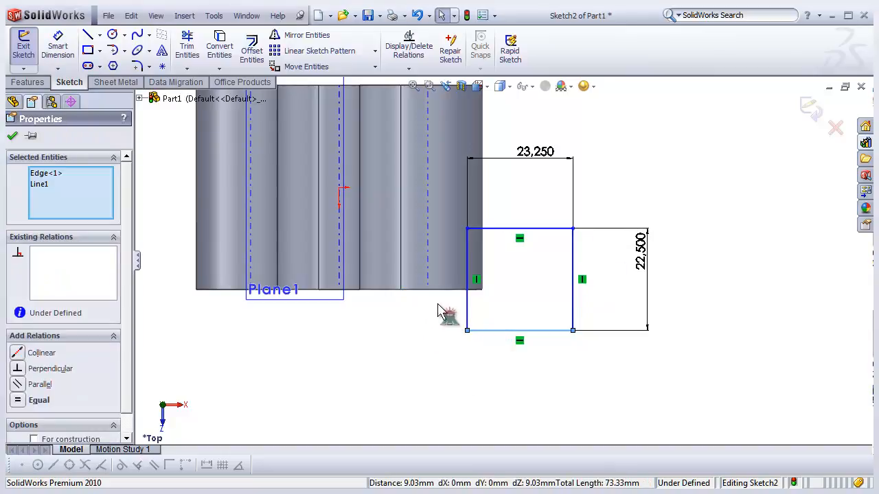
click(448, 297)
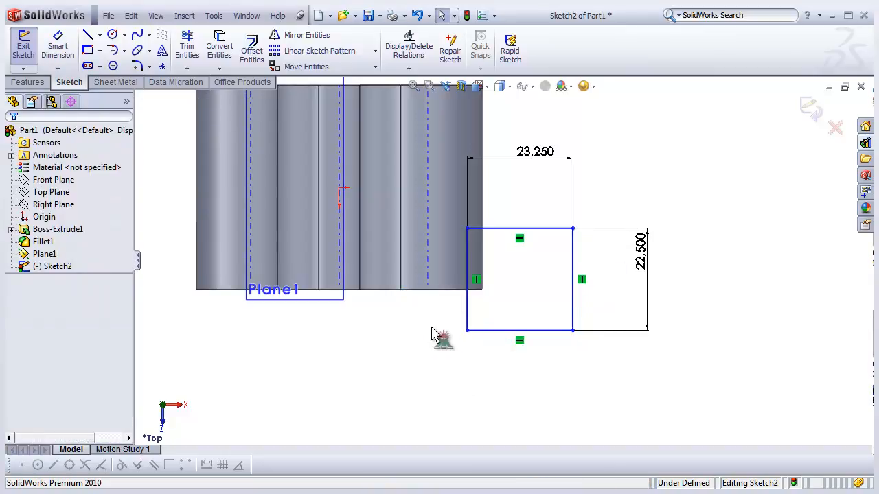
click(499, 336)
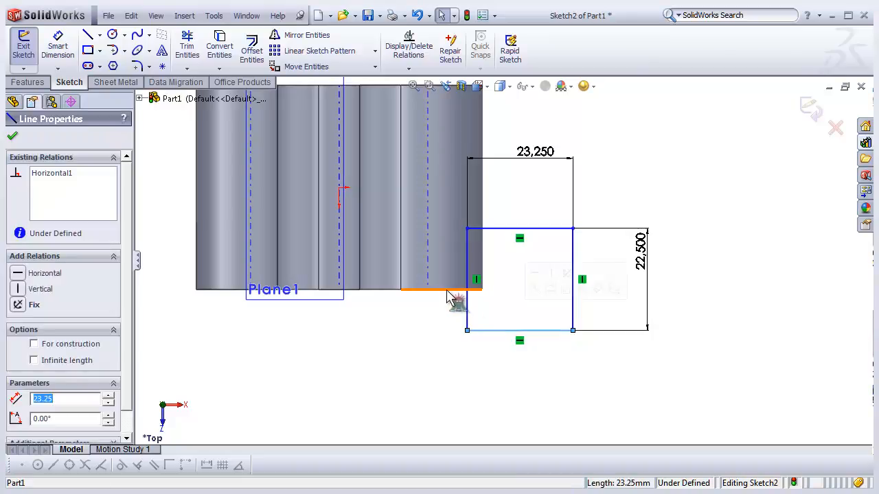
ctrl+click(450, 298)
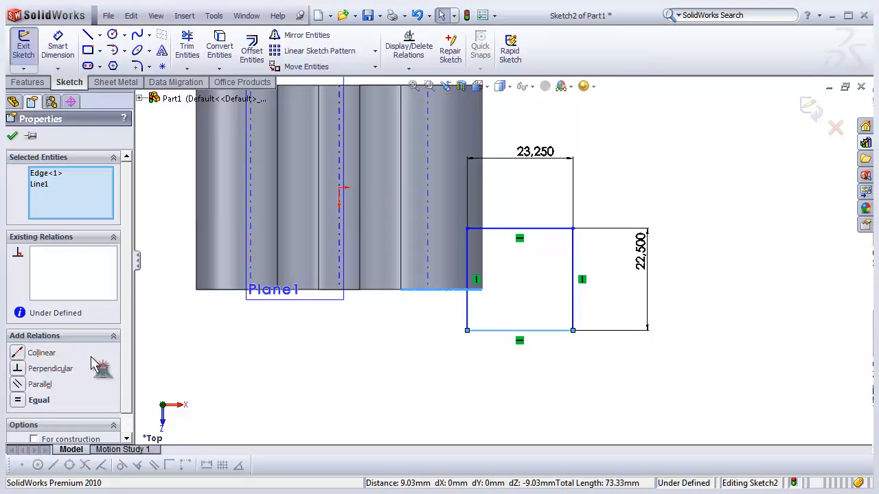
click(18, 355)
click(451, 367)
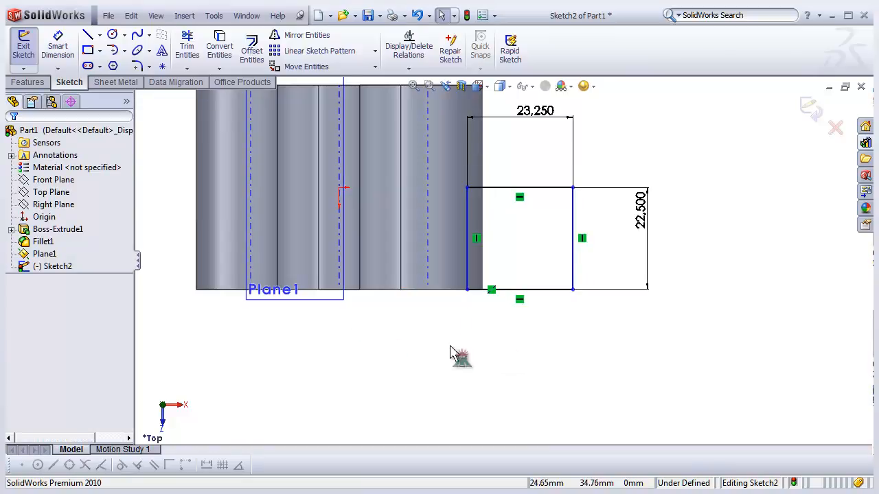
- Make the rectangle's left side collinear with the right cylinder's axis
click(467, 271)
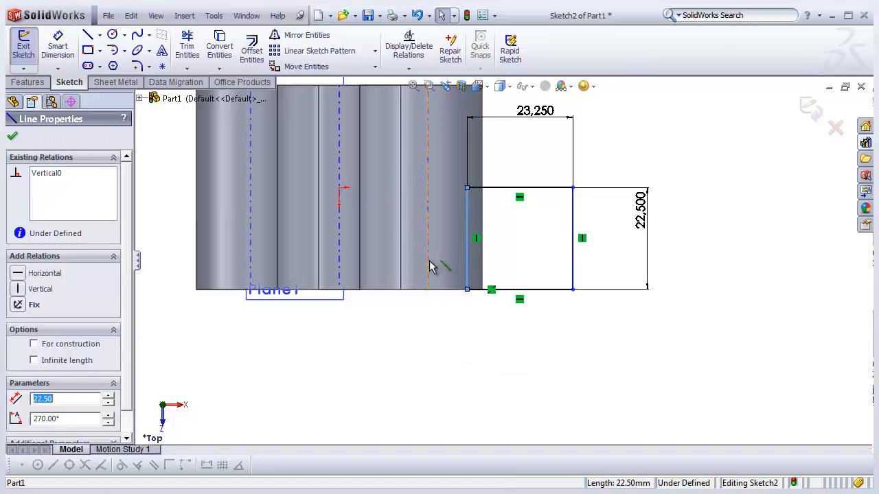
ctrl+click(429, 266)
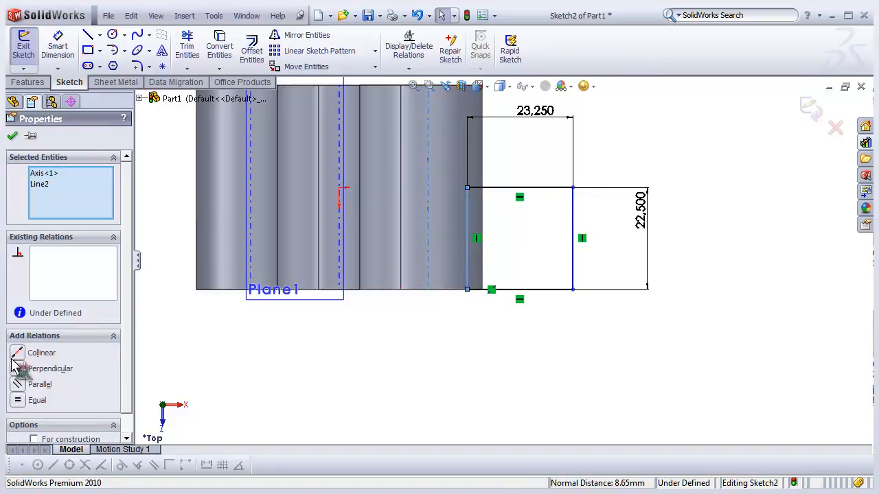
click(17, 354)
click(301, 374)
- Draw a circle centred on the midpoint of the rectangle's right side, passing through its top corner
scroll(331, 397, up, 2)
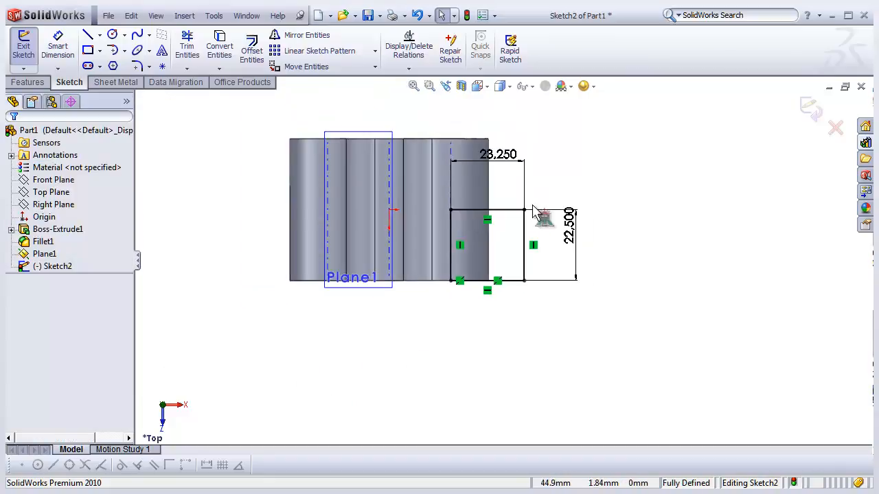
scroll(535, 197, down, 2)
scroll(532, 278, down, 2)
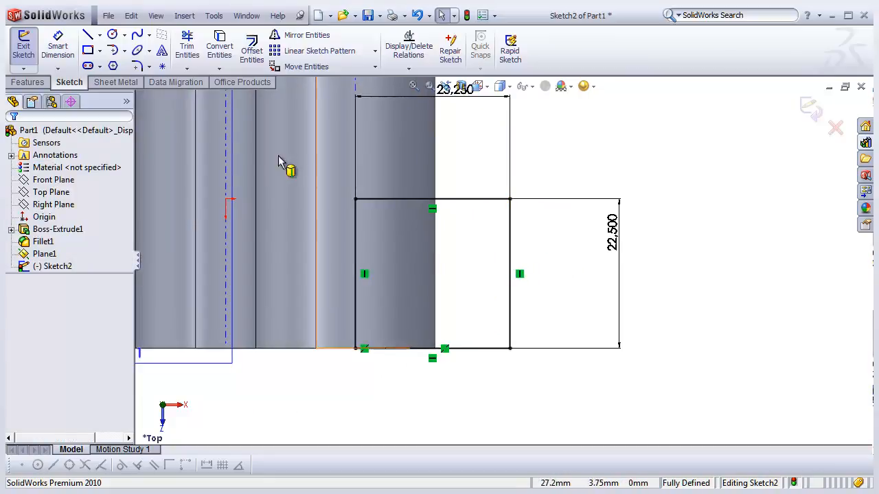
click(112, 34)
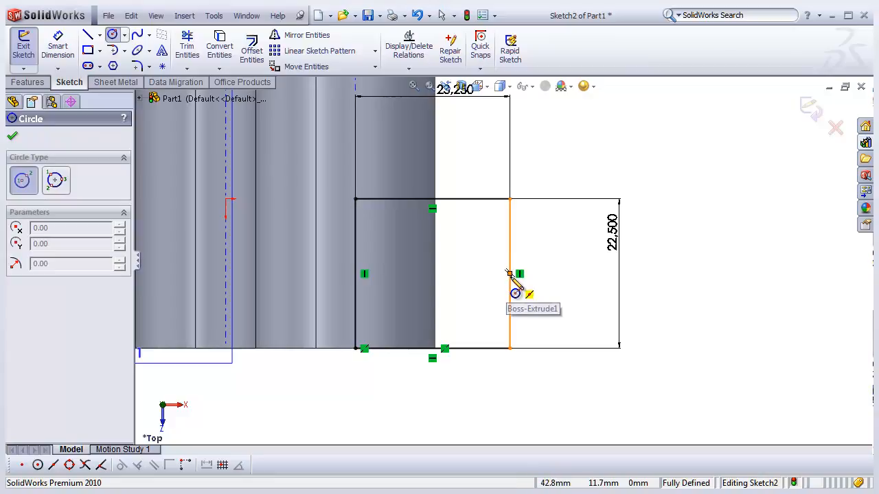
click(510, 274)
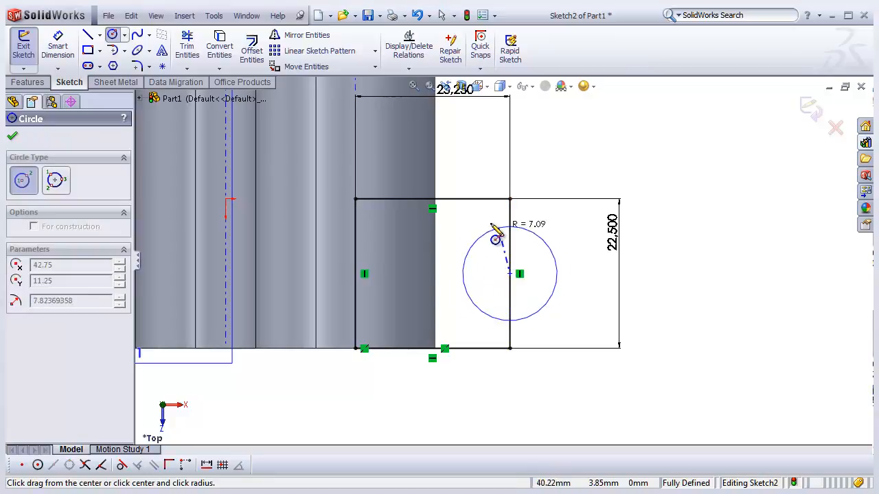
click(510, 200)
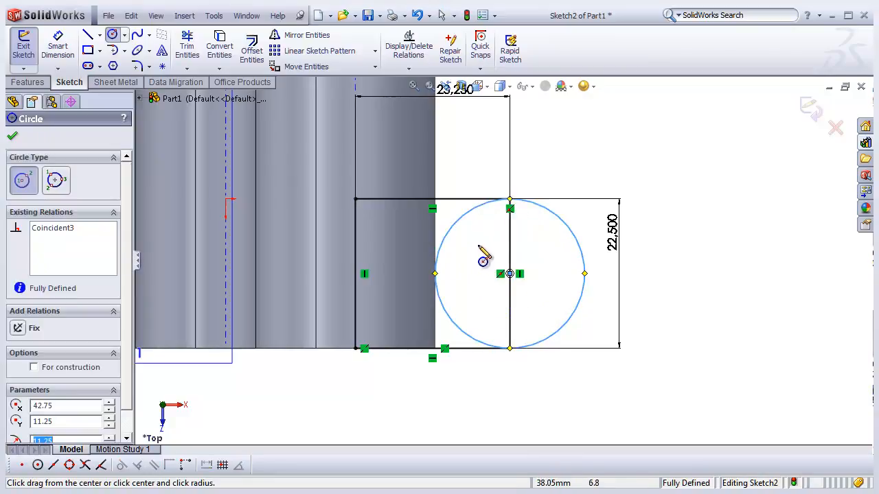
- Trim away the circle's left half and the rectangle's right side inside it, then undo both trims
scroll(487, 251, up, 3)
scroll(490, 247, down, 2)
scroll(493, 270, up, 1)
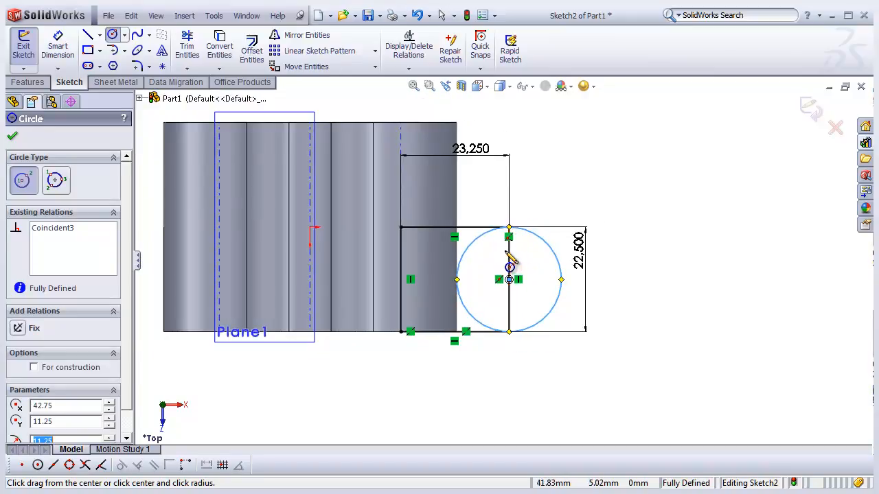
scroll(512, 260, down, 1)
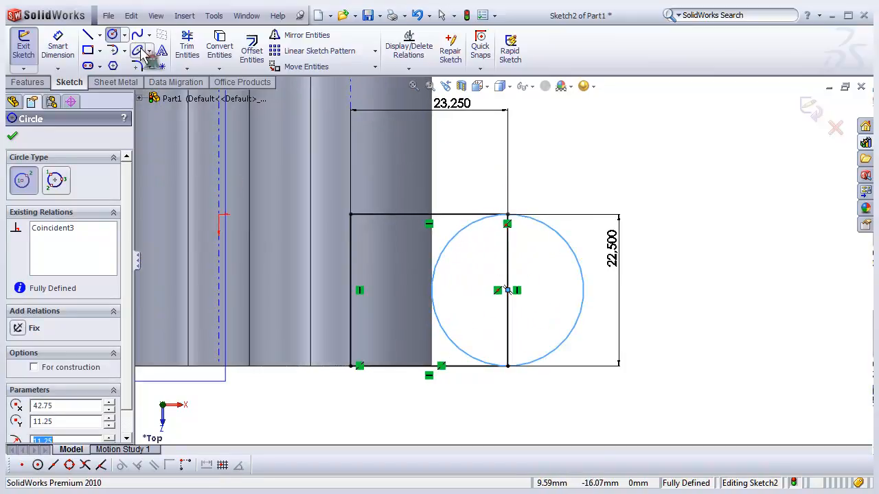
click(187, 47)
scroll(552, 348, up, 2)
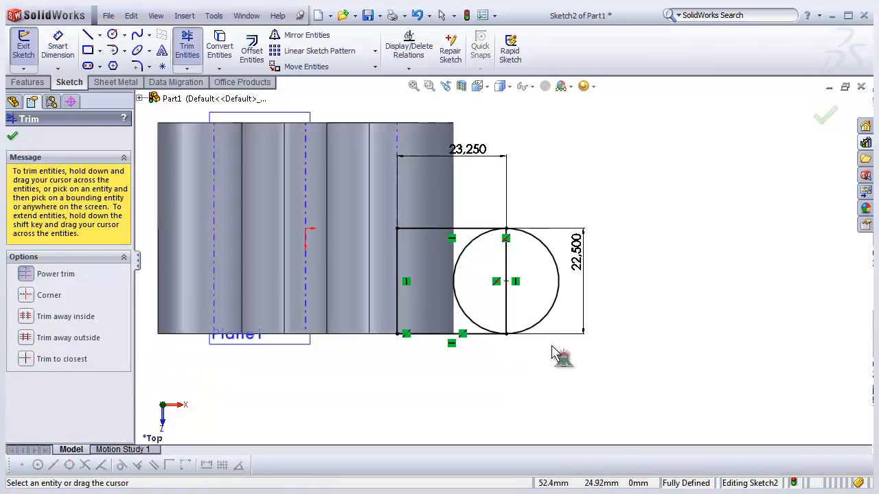
scroll(523, 308, down, 1)
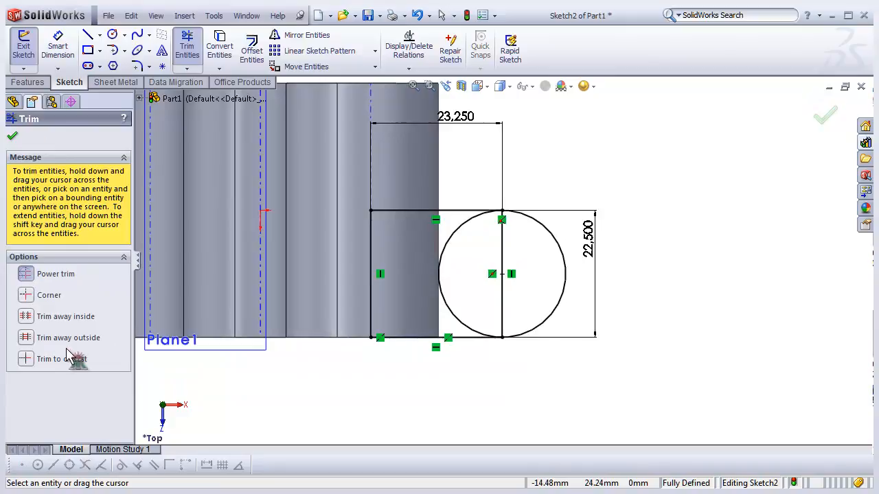
click(27, 302)
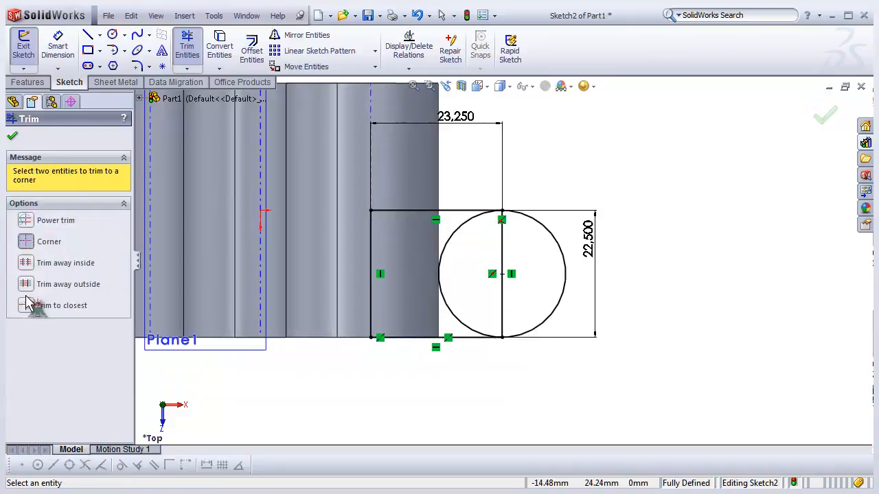
click(503, 262)
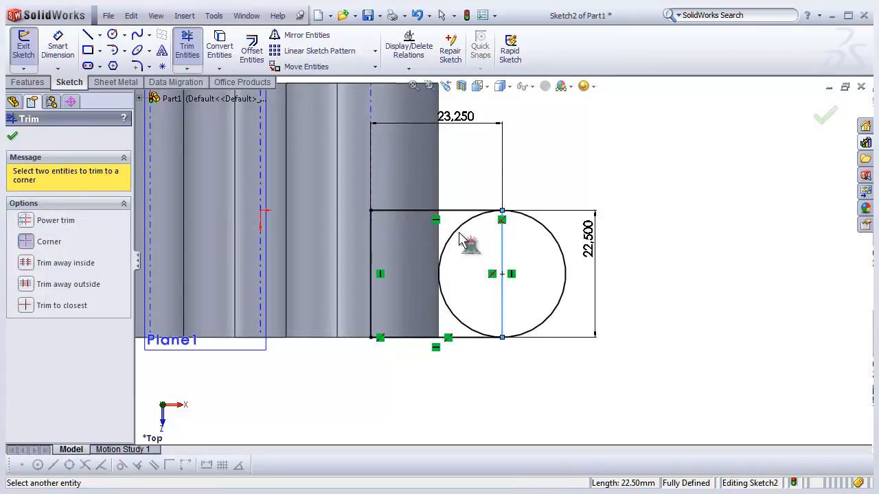
click(28, 307)
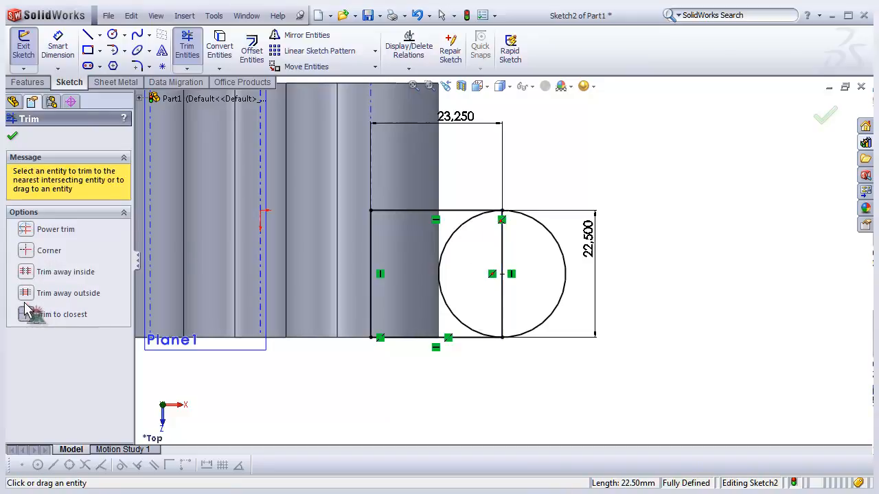
click(505, 257)
click(513, 274)
click(460, 237)
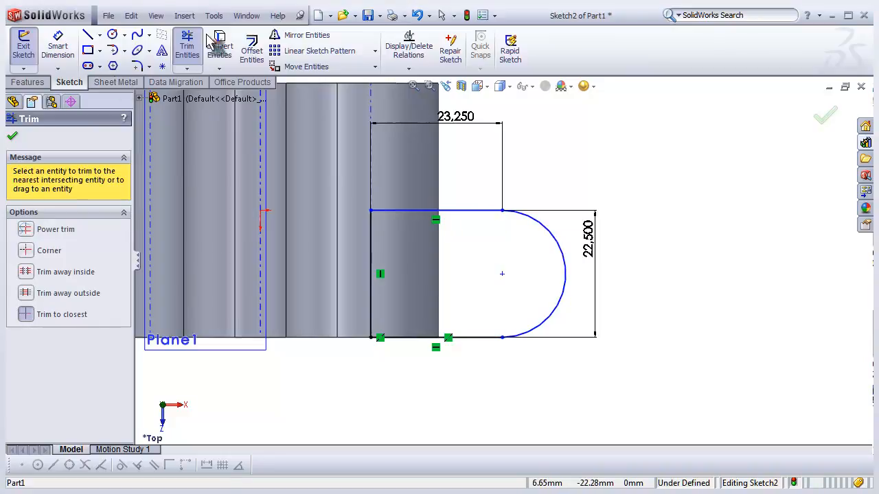
click(416, 15)
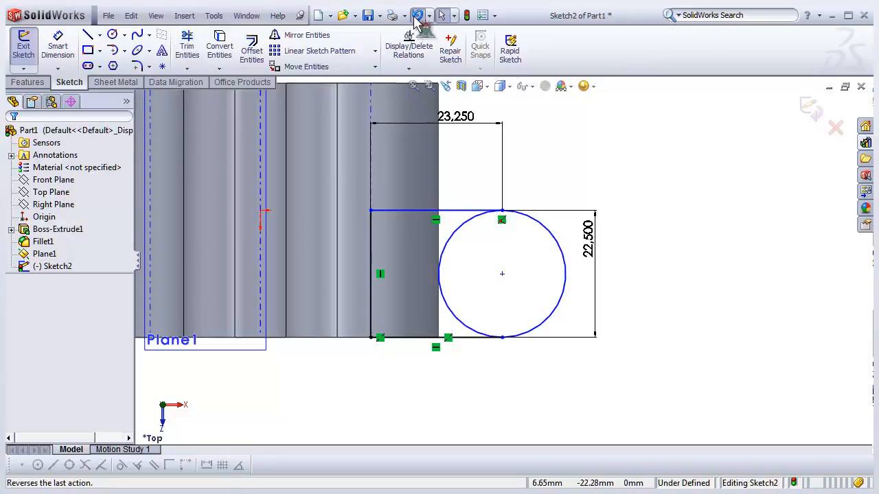
click(415, 16)
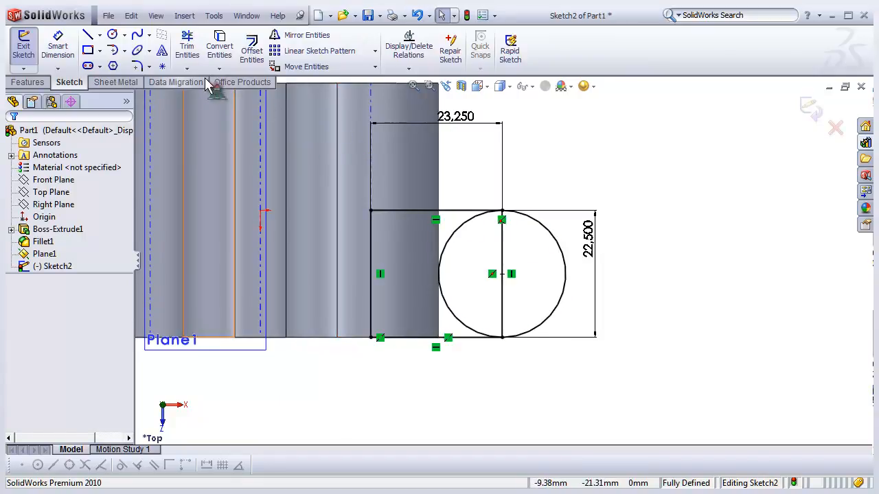
- Power-trim the circle's left half and the rectangle's right side inside it, then exit the sketch
click(187, 48)
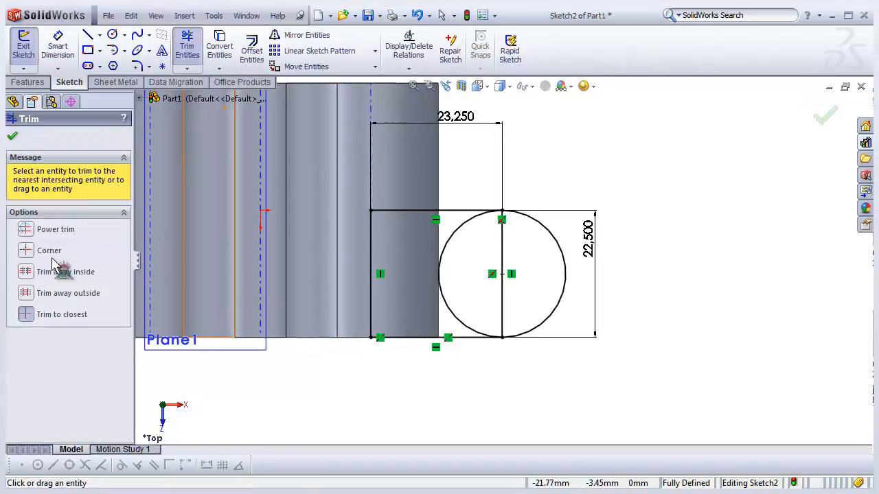
click(26, 234)
mouse_move(439, 300)
mouse_down()
mouse_move(526, 265)
mouse_move(451, 240)
mouse_move(489, 273)
mouse_up()
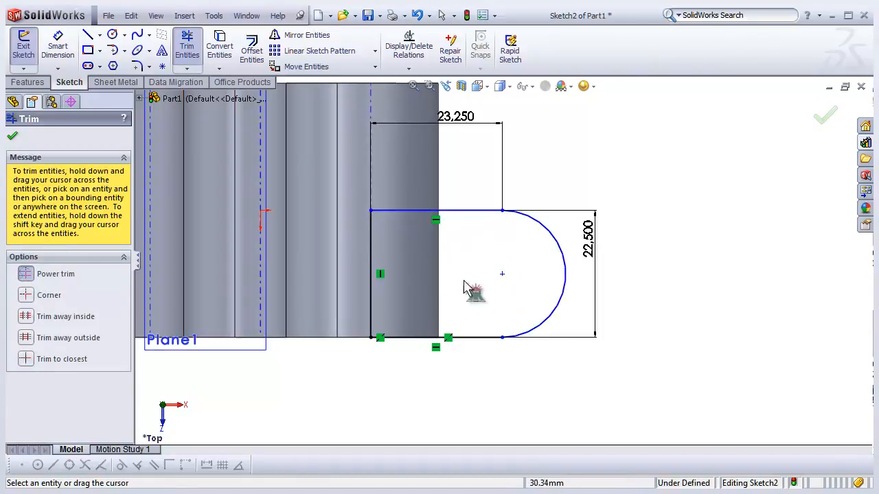
click(11, 138)
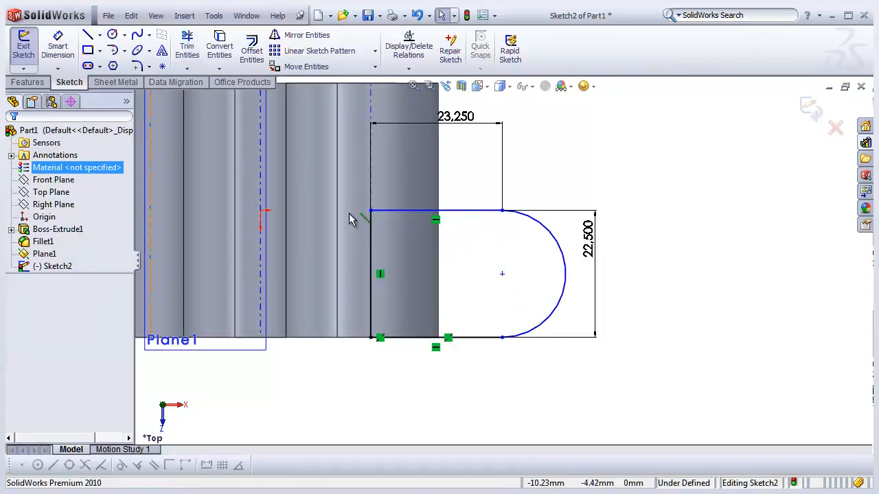
scroll(458, 304, up, 3)
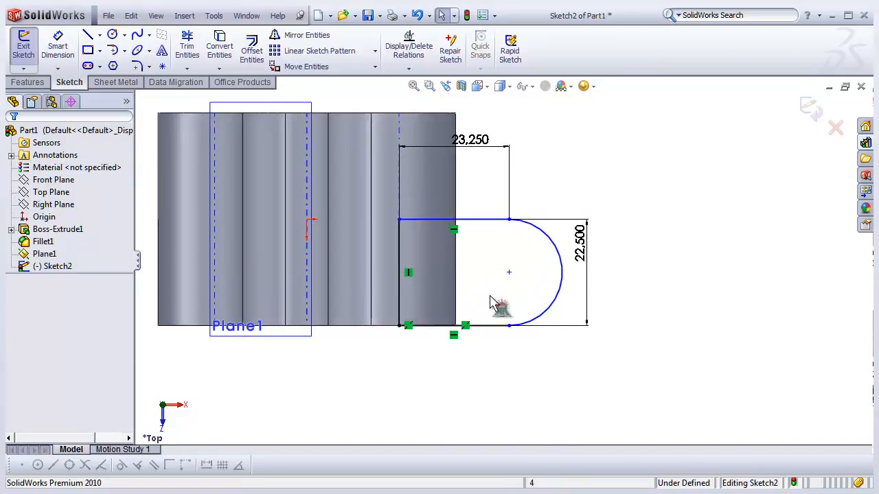
click(811, 107)
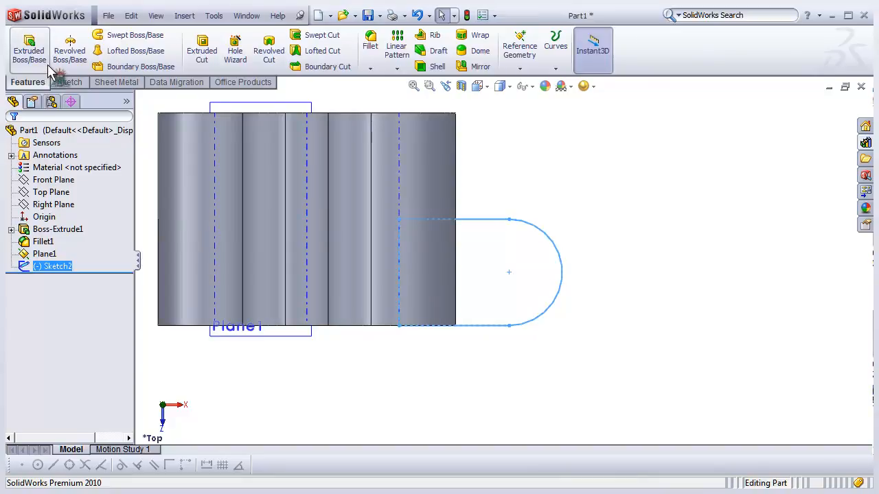
- Start a boss extrusion of the arm sketch, trying the Mid Plane end condition before returning to Blind
click(29, 53)
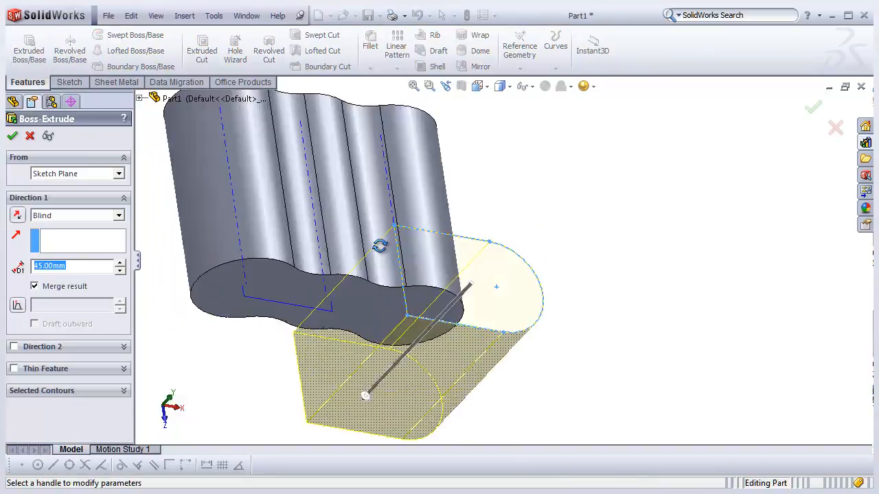
scroll(434, 245, up, 3)
middle_drag(395, 321, 408, 289)
scroll(424, 259, down, 3)
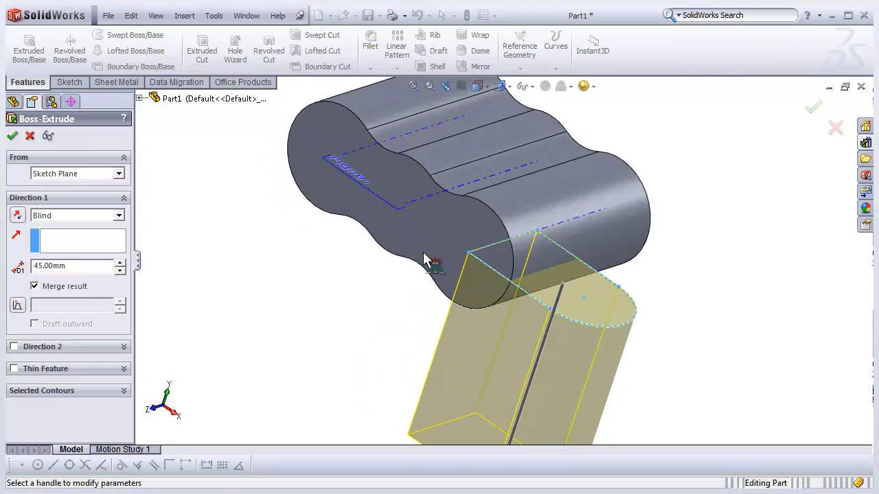
scroll(415, 307, up, 2)
middle_drag(503, 318, 530, 268)
scroll(527, 272, down, 2)
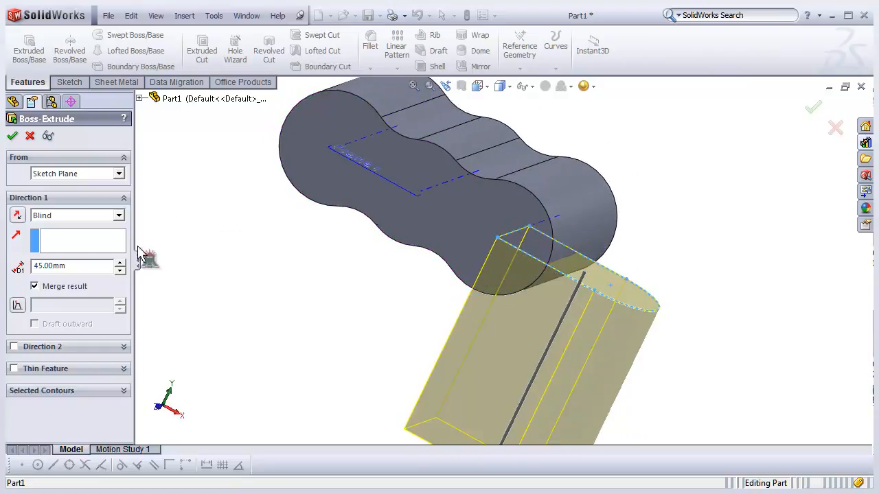
click(119, 215)
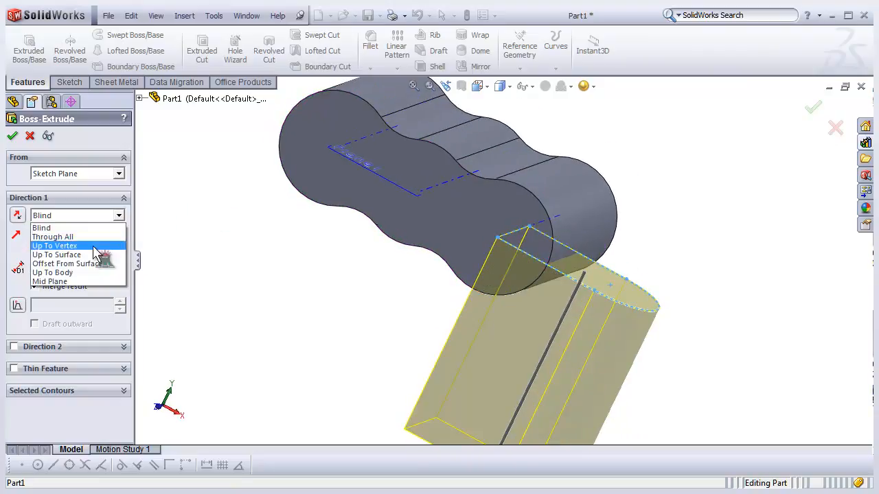
click(82, 281)
middle_drag(336, 324, 462, 301)
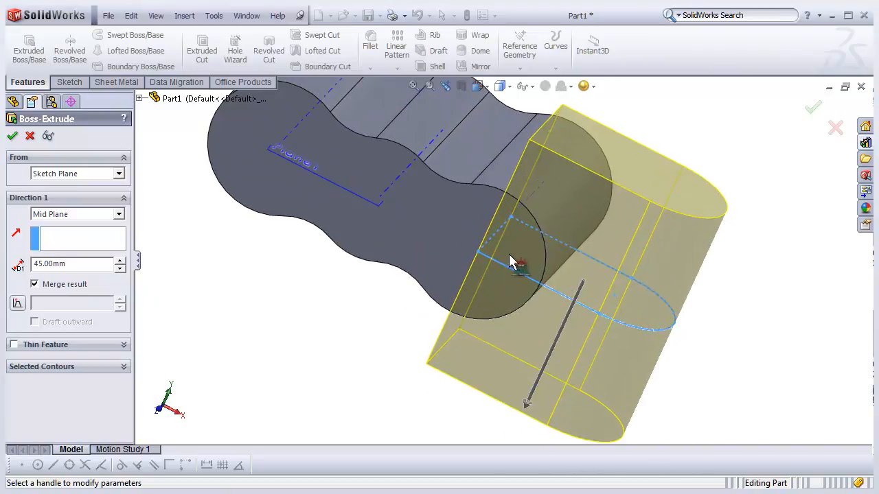
middle_drag(526, 249, 530, 265)
middle_drag(484, 321, 457, 321)
click(119, 214)
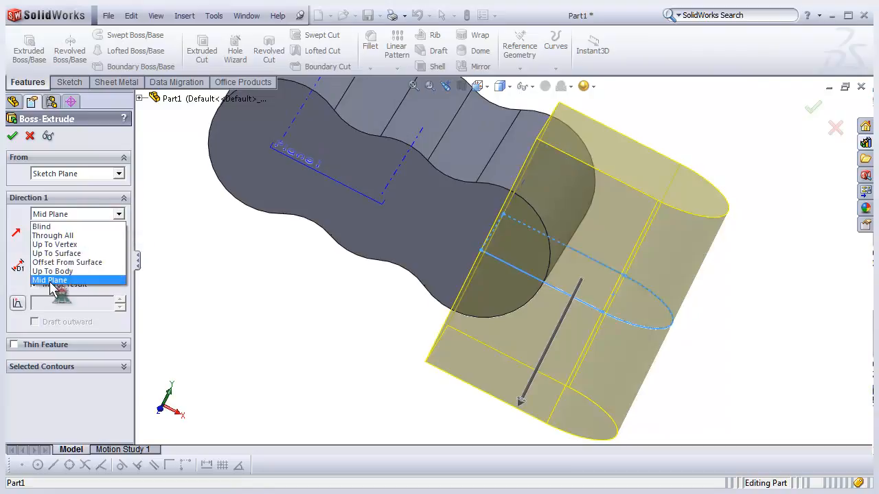
click(41, 227)
- Reverse the extrusion direction, set the depth to 12 mm and accept the boss extrusion
middle_drag(467, 240, 425, 244)
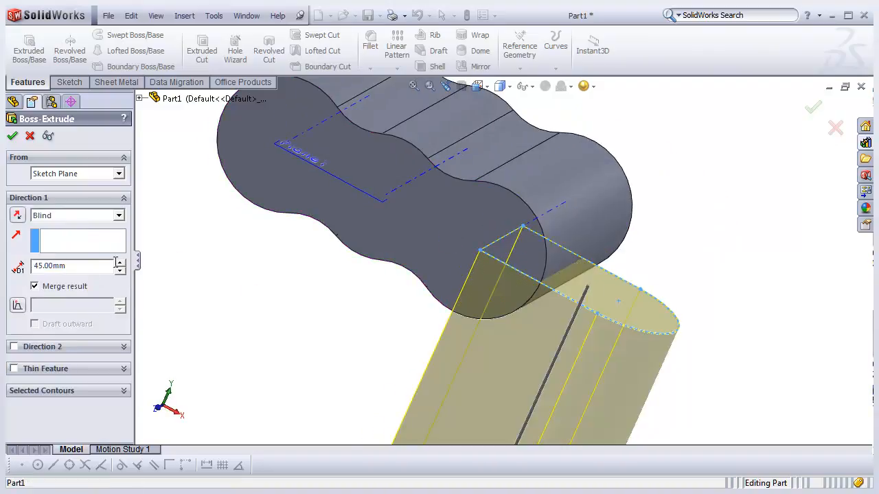
click(20, 217)
scroll(428, 319, down, 3)
middle_drag(434, 282, 343, 304)
click(17, 215)
click(18, 215)
mouse_move(475, 268)
middle_down()
mouse_move(471, 248)
mouse_move(523, 252)
mouse_move(473, 272)
middle_up()
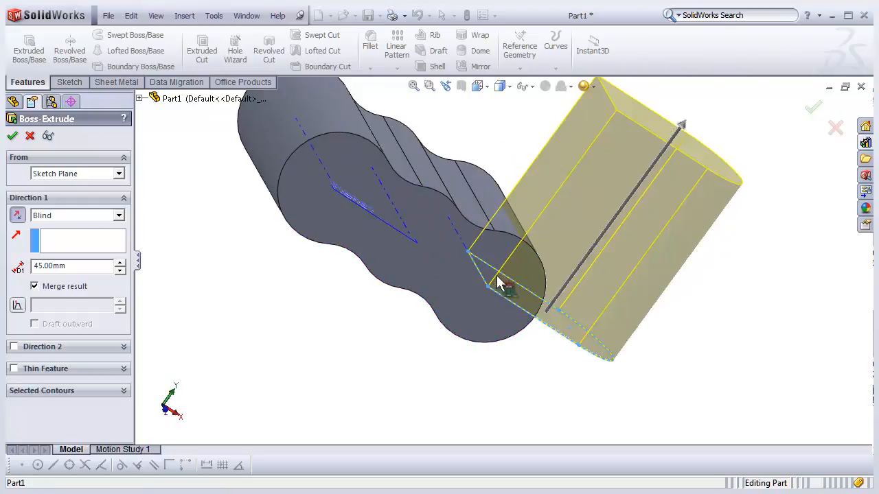
scroll(506, 279, down, 2)
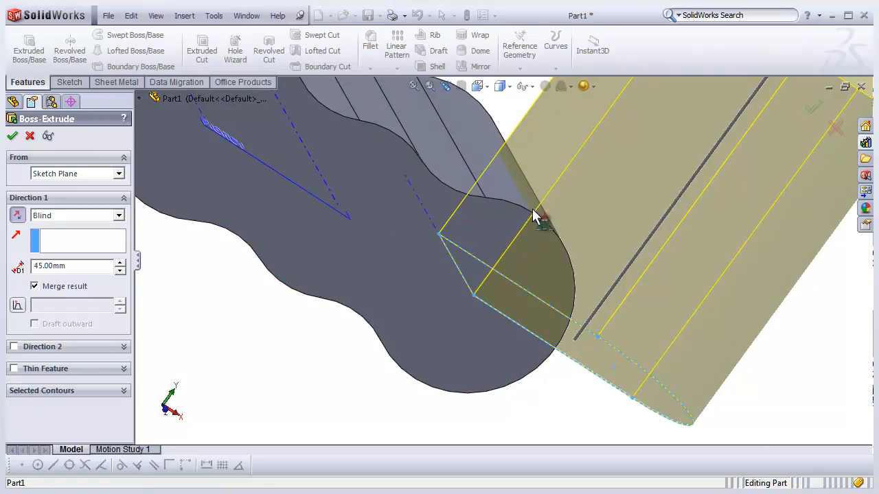
scroll(508, 244, up, 4)
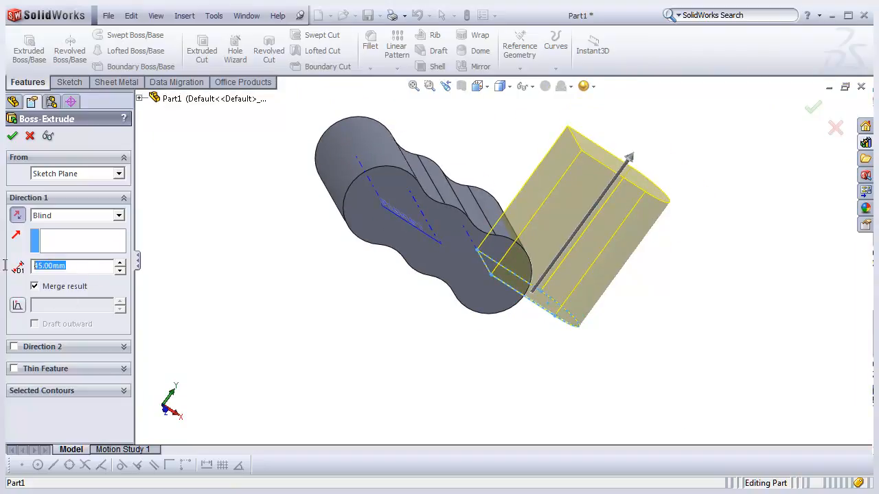
scroll(494, 275, down, 2)
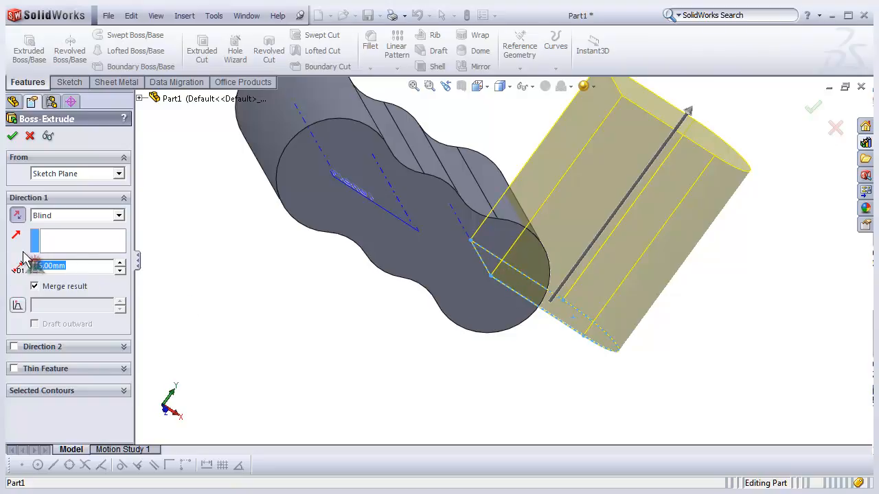
key(Return)
middle_drag(349, 346, 415, 242)
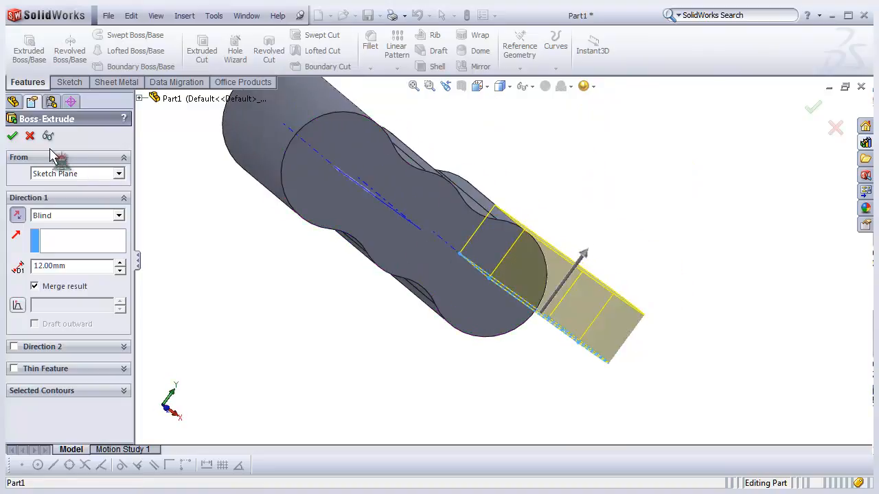
click(14, 138)
- Edit the arm extrusion and change its first-direction end condition to Through All
middle_drag(345, 249, 388, 279)
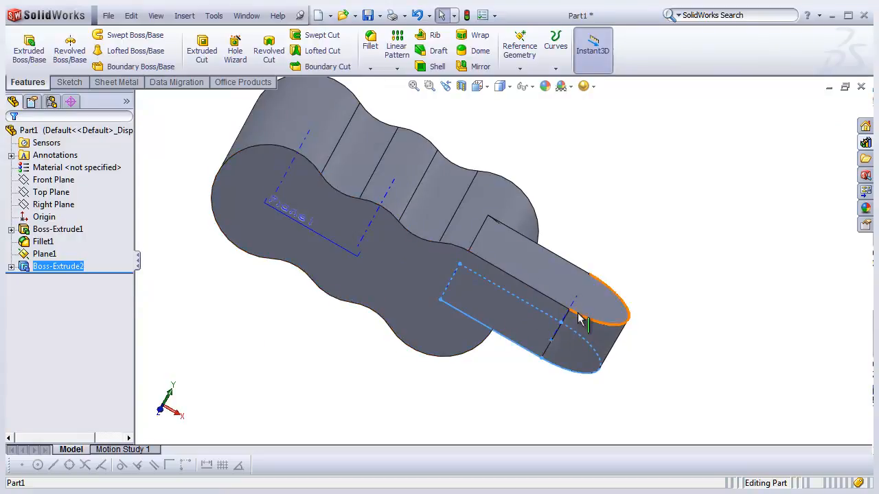
right_click(61, 271)
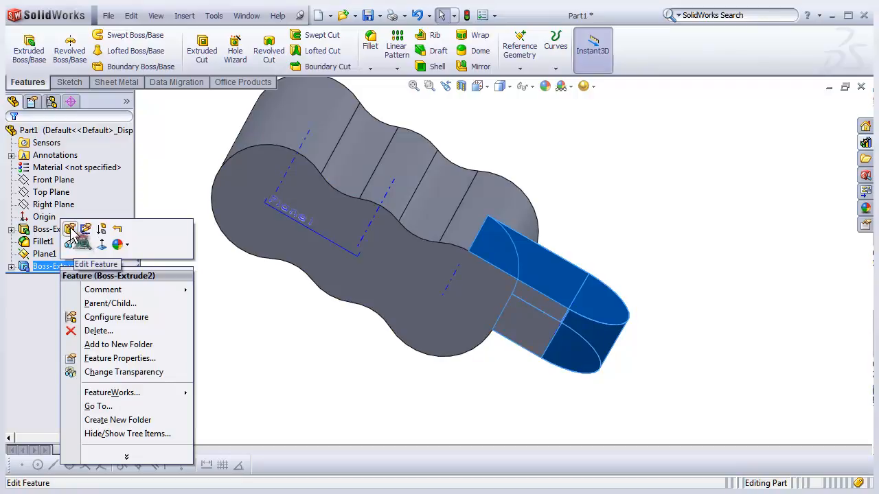
click(71, 229)
middle_drag(483, 305, 251, 308)
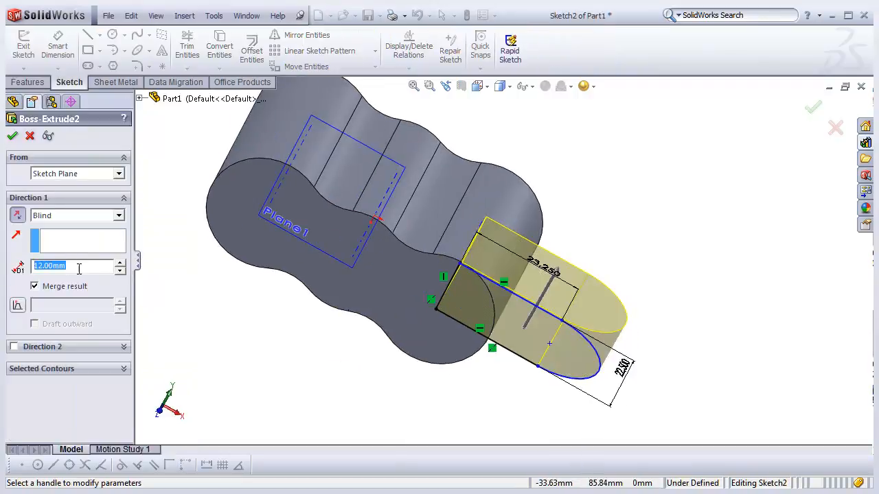
middle_drag(474, 350, 103, 300)
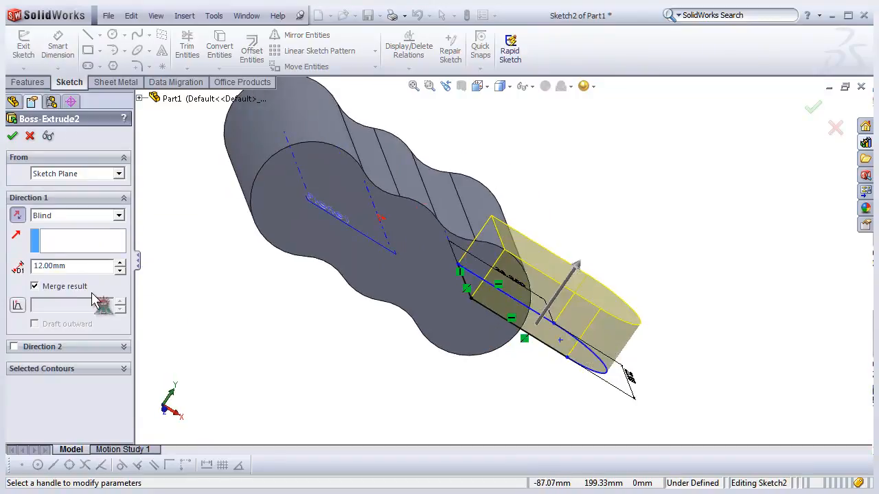
mouse_move(396, 320)
middle_down()
mouse_move(369, 320)
mouse_move(389, 316)
mouse_move(347, 333)
mouse_move(422, 300)
mouse_move(412, 306)
middle_up()
scroll(412, 306, up, 2)
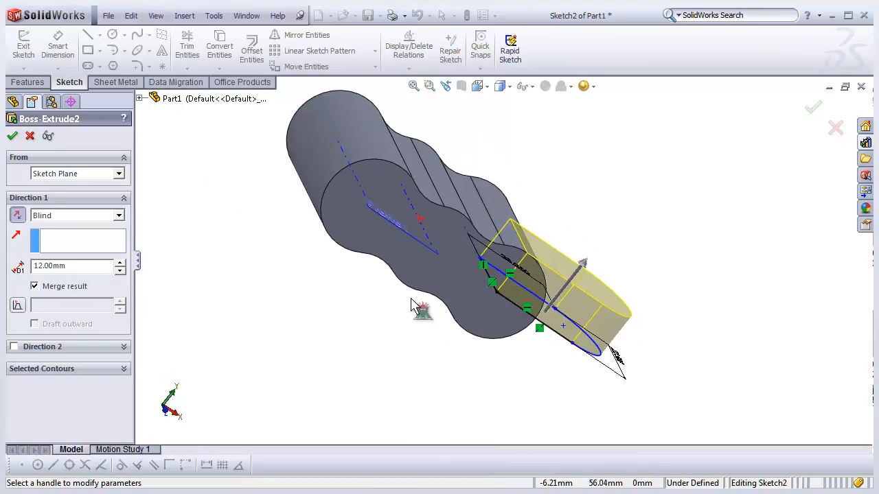
middle_drag(558, 270, 523, 220)
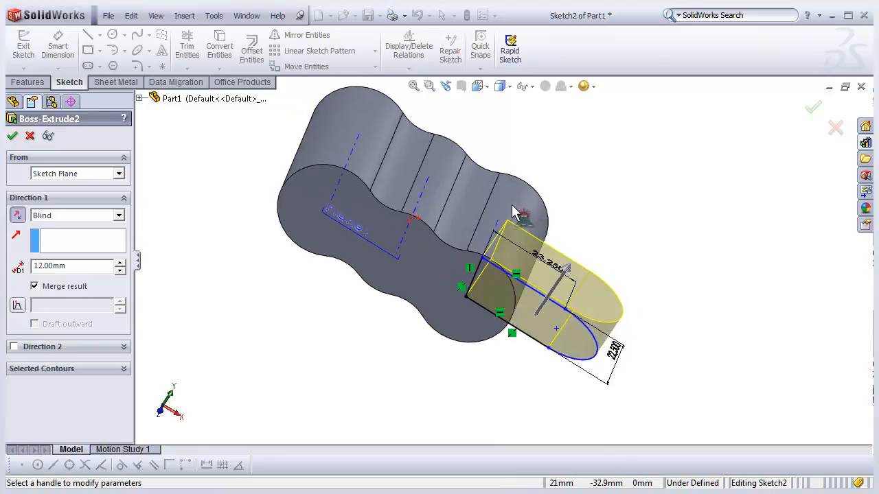
click(119, 215)
click(96, 239)
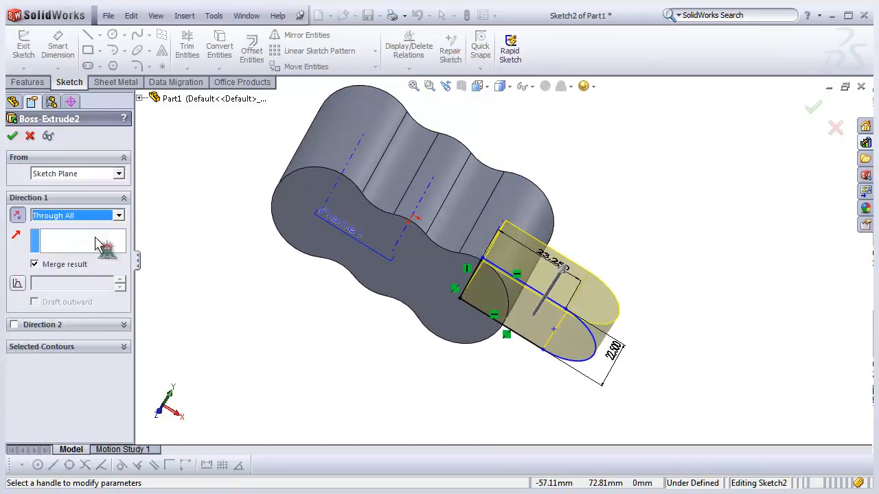
middle_drag(470, 333, 506, 249)
middle_drag(527, 200, 438, 281)
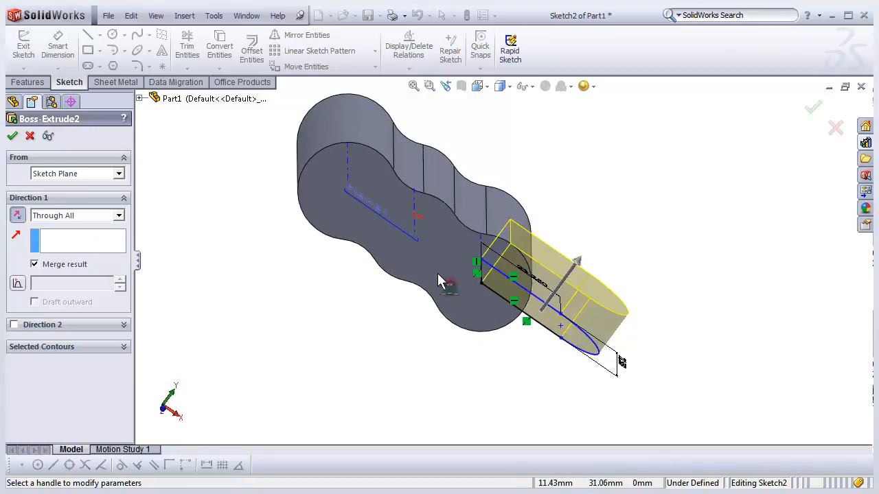
click(13, 136)
- Edit the arm extrusion again and add a Blind second direction of 15.90 mm
mouse_move(508, 347)
middle_down()
mouse_move(467, 363)
mouse_move(496, 339)
middle_up()
middle_drag(508, 248, 426, 254)
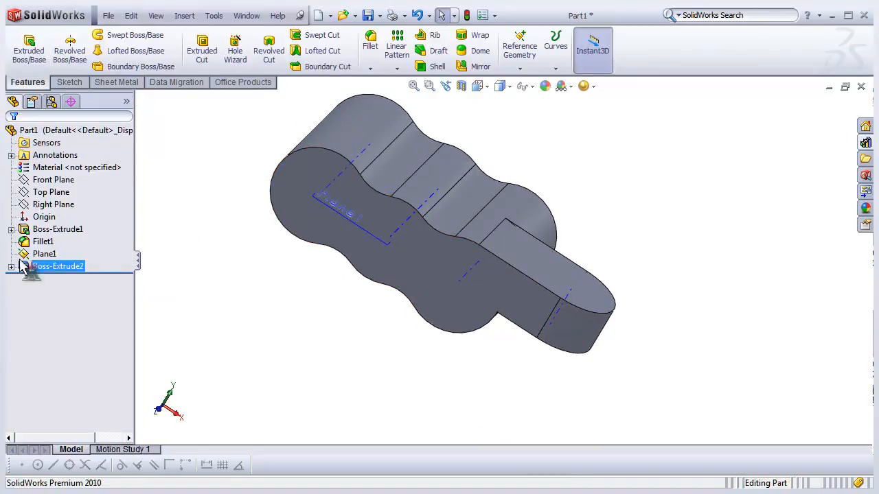
right_click(58, 268)
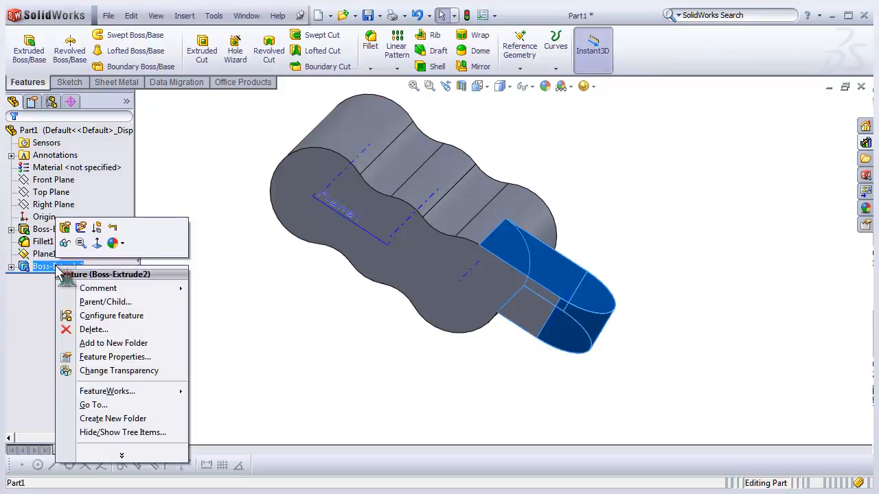
click(67, 230)
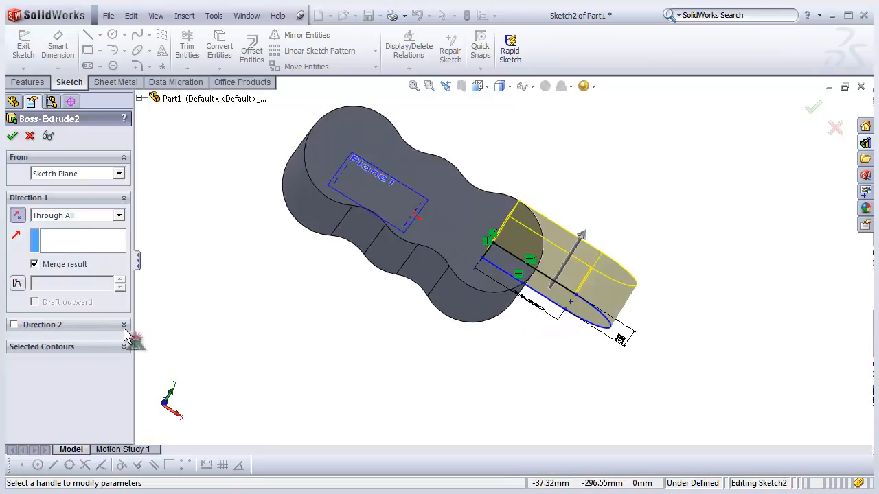
click(14, 325)
middle_drag(464, 348, 415, 364)
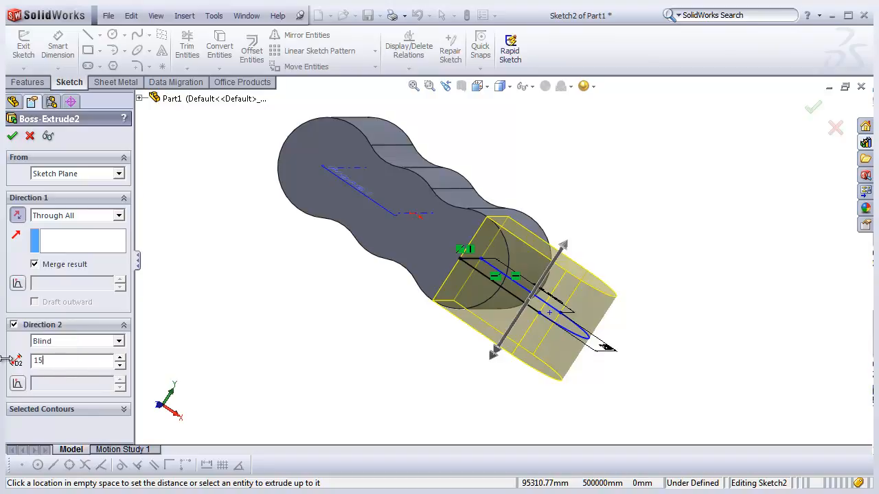
key(Return)
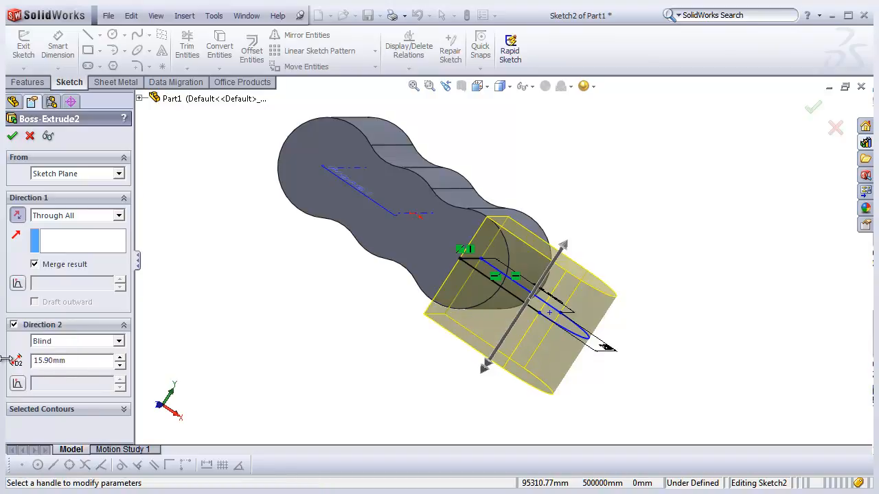
middle_drag(343, 320, 355, 289)
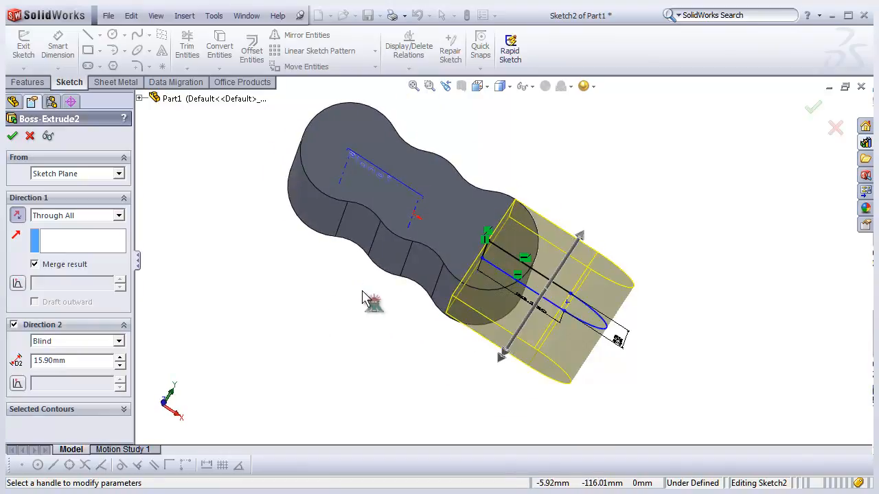
click(13, 135)
- Switch to the Part 009a reference model to examine the arm, then return to Part1
middle_drag(252, 300, 380, 363)
scroll(440, 328, down, 3)
mouse_move(440, 328)
middle_down()
mouse_move(441, 337)
mouse_move(406, 336)
mouse_move(446, 320)
middle_up()
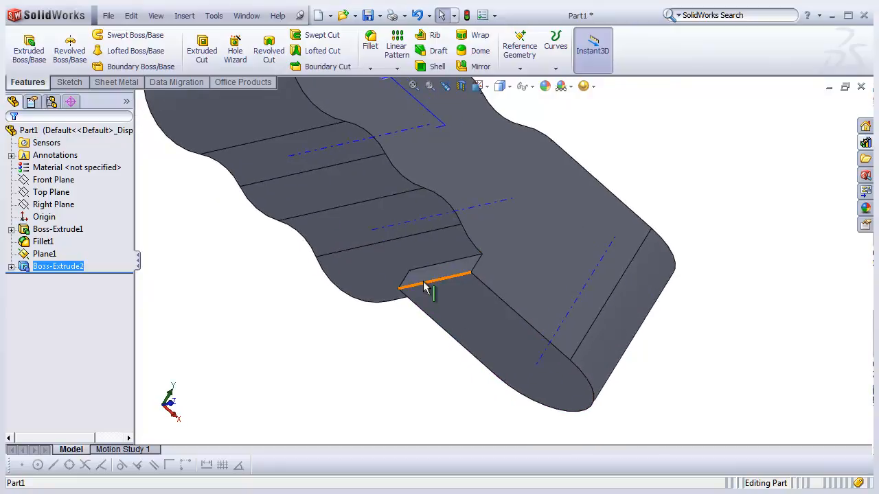
click(246, 15)
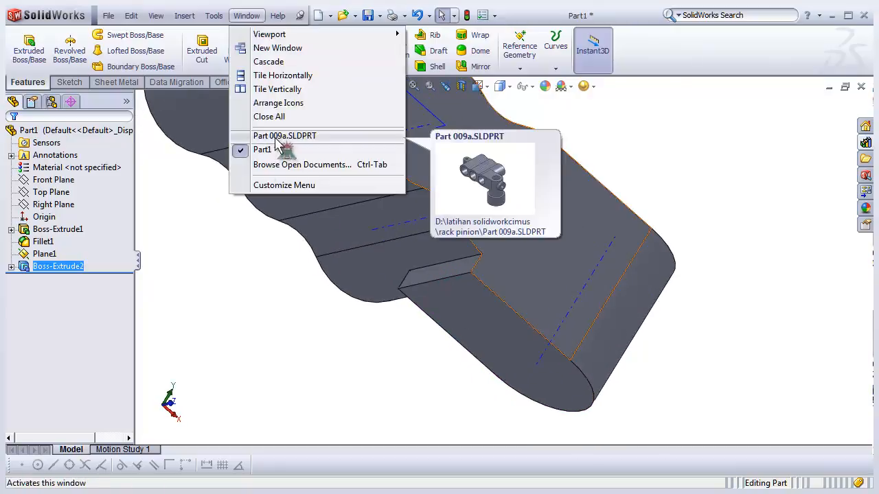
click(276, 136)
scroll(425, 234, down, 2)
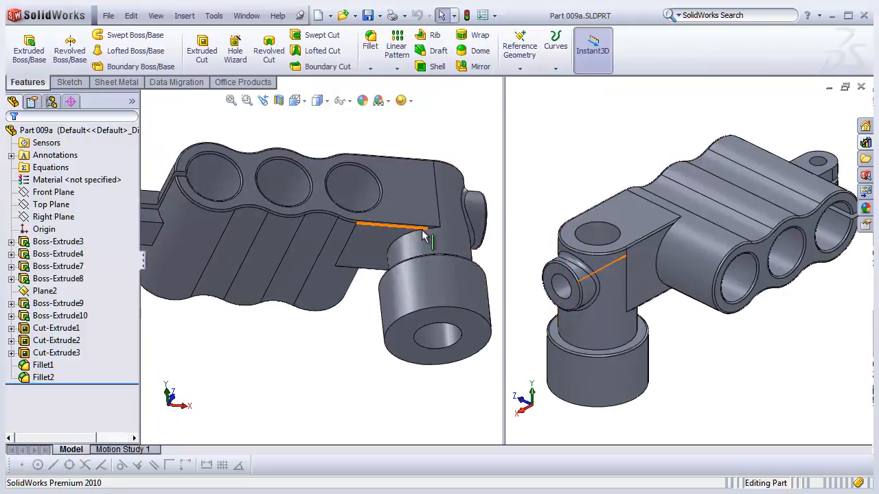
middle_drag(402, 236, 374, 296)
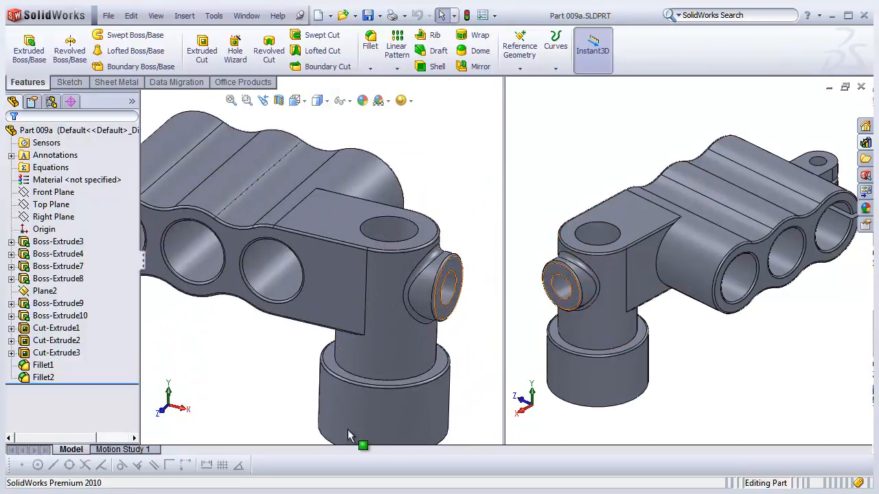
click(247, 16)
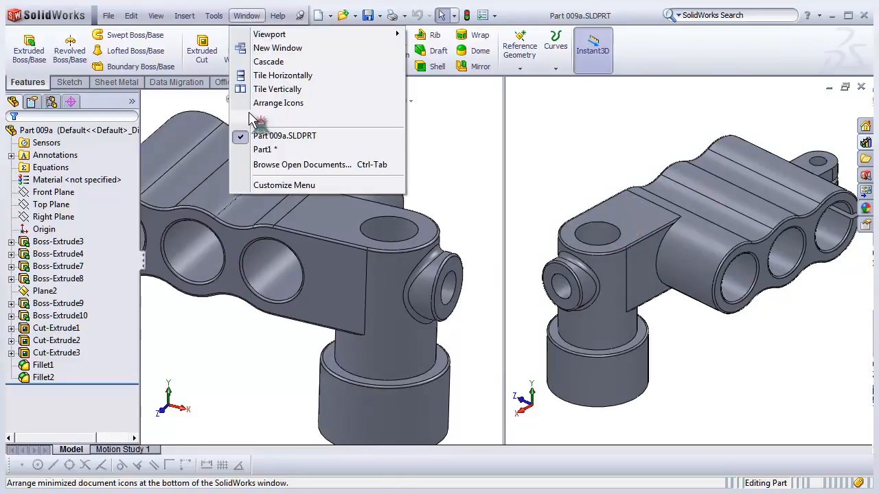
click(261, 150)
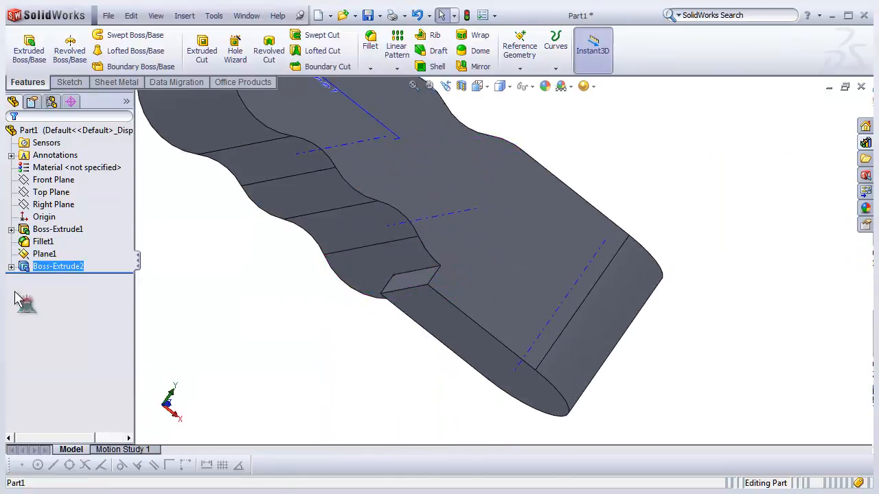
- Edit the arm extrusion and set its second-direction end condition to Through All
middle_drag(273, 303, 343, 295)
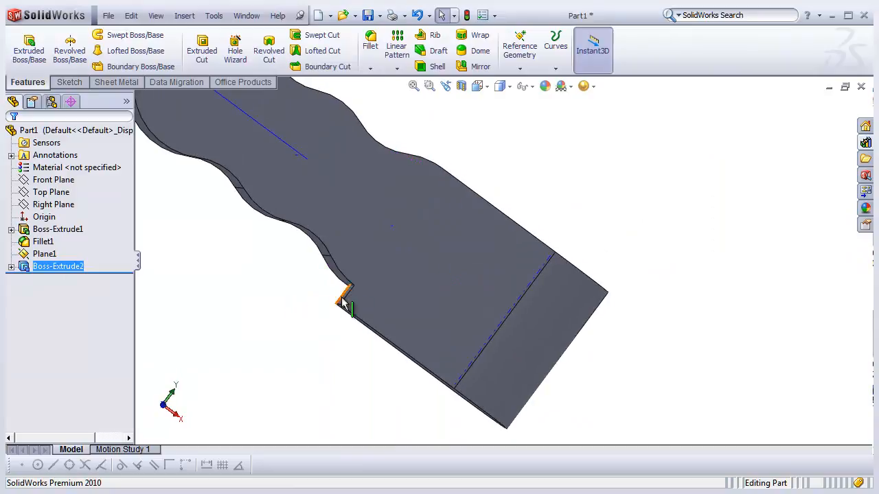
click(11, 267)
click(11, 267)
right_click(53, 271)
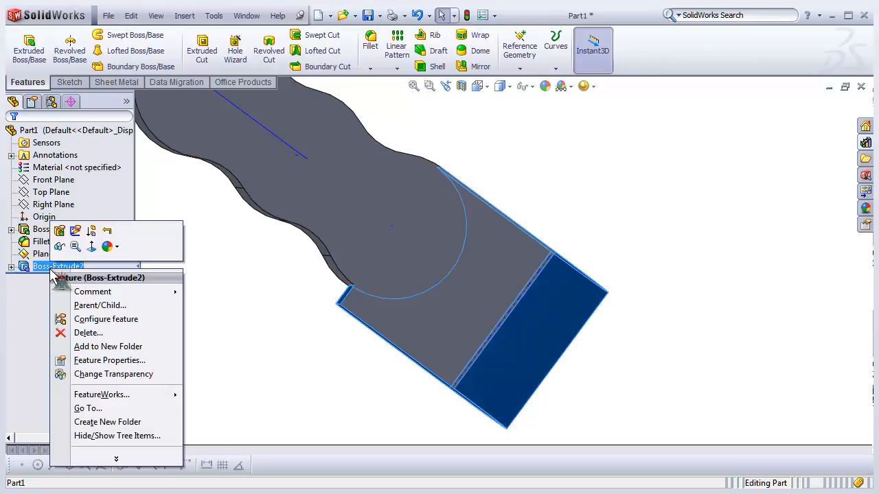
click(60, 232)
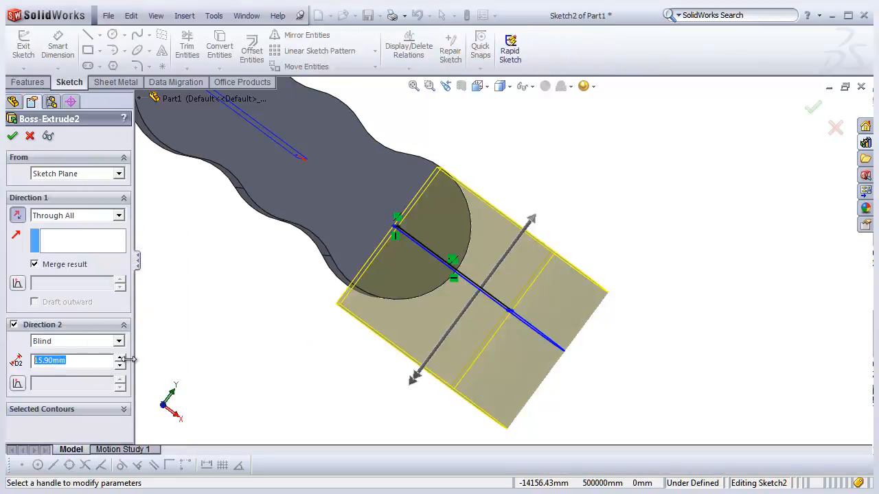
click(119, 343)
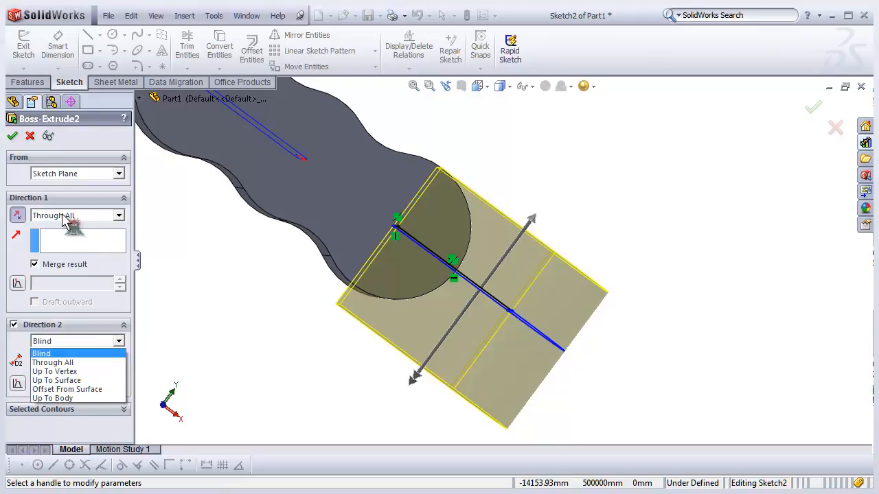
click(53, 362)
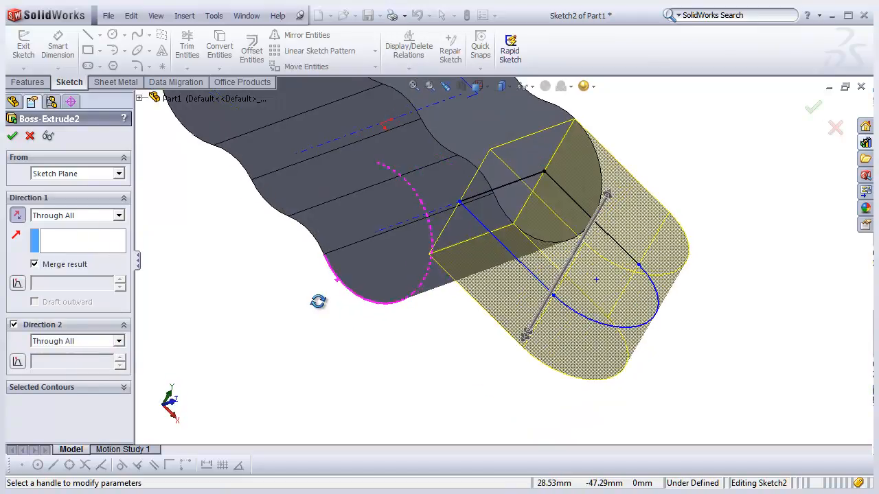
click(12, 135)
- Switch to the Cimus_portofolio2.pdf drawing and examine the front view dimensions
middle_drag(288, 294, 387, 263)
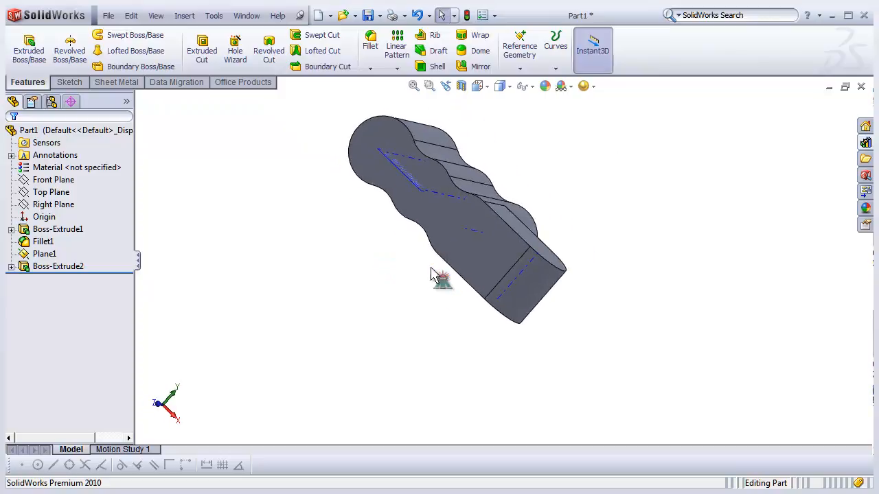
middle_drag(572, 300, 467, 230)
scroll(524, 270, down, 2)
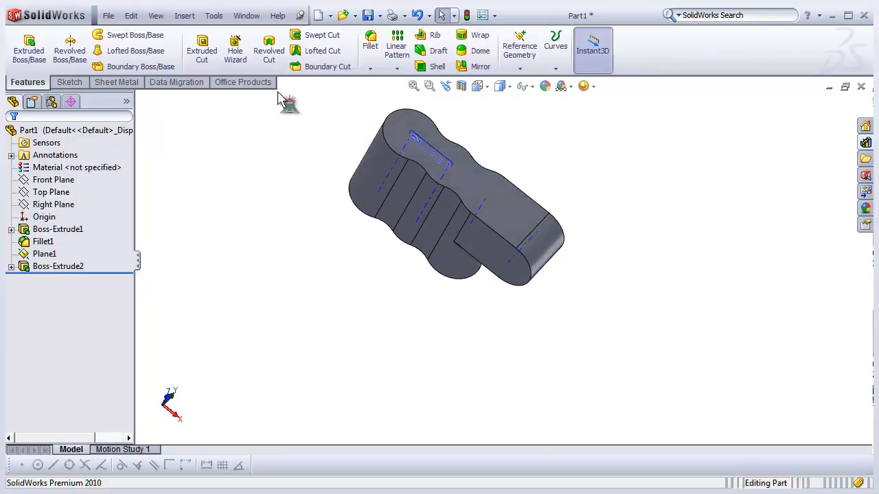
click(289, 493)
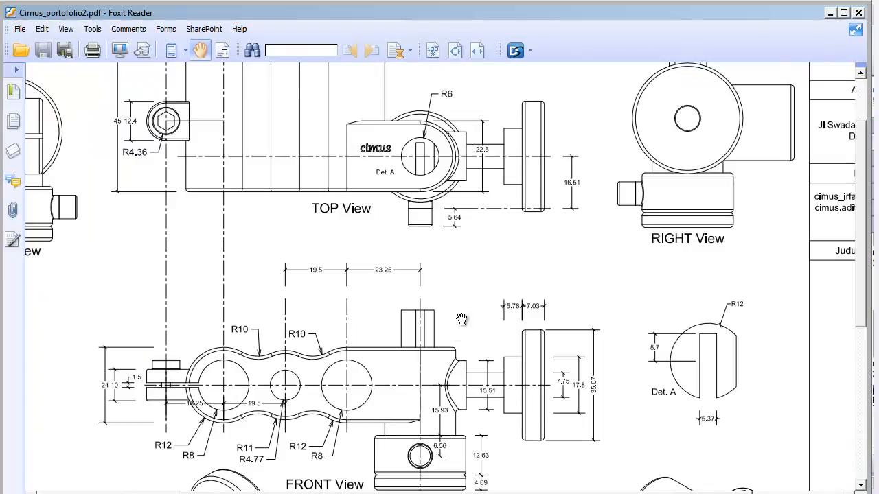
drag(478, 339, 491, 267)
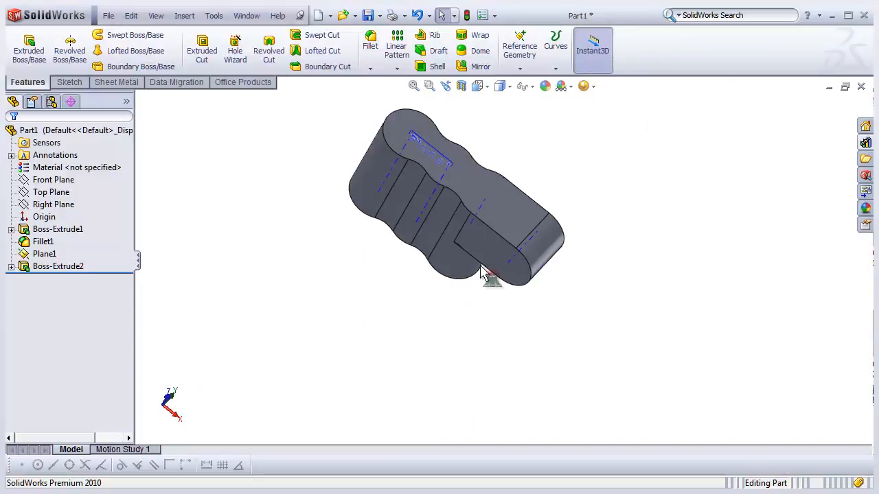
middle_drag(483, 273, 487, 251)
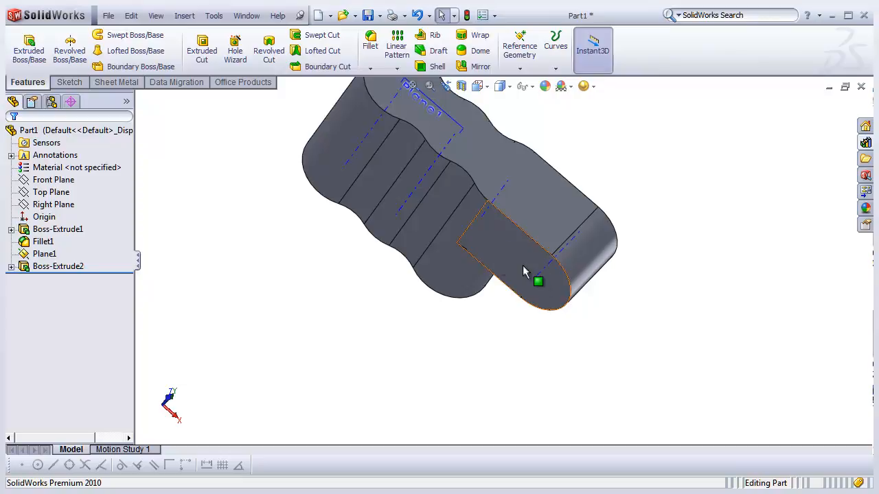
- Sketch a circle of radius 11.25 mm on the arm's end face, concentric with its rounded end
click(538, 297)
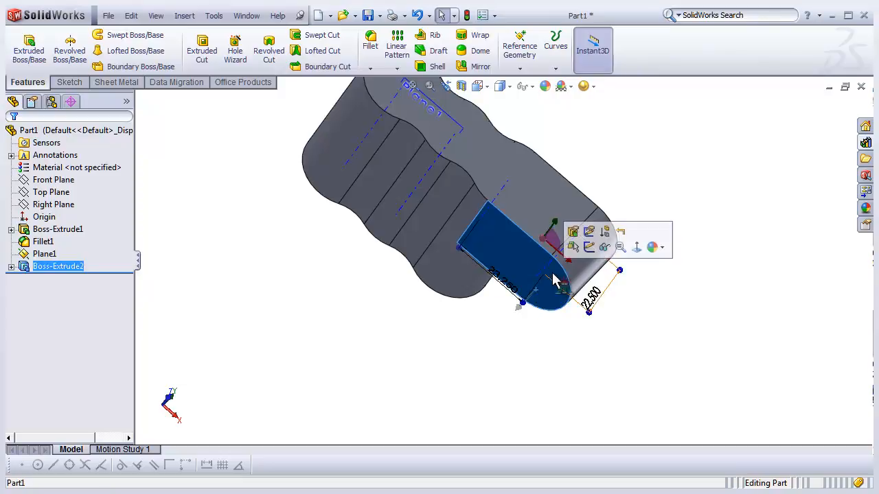
click(589, 248)
scroll(563, 292, down, 2)
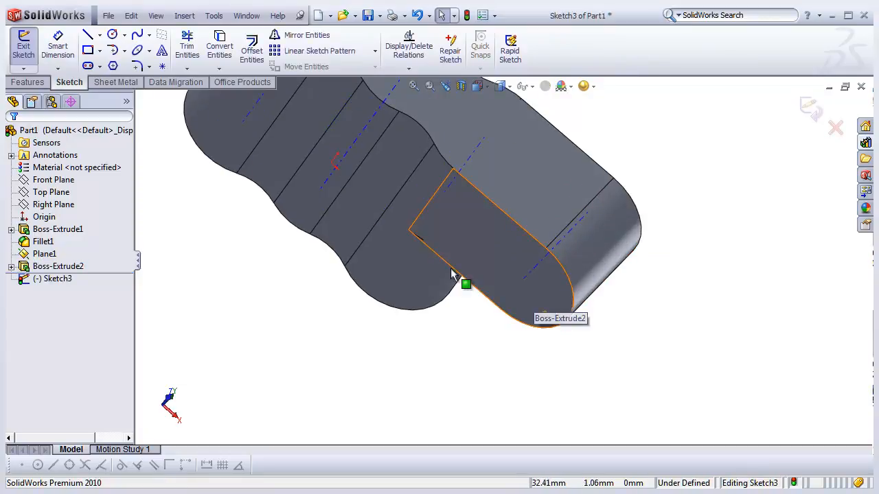
click(113, 35)
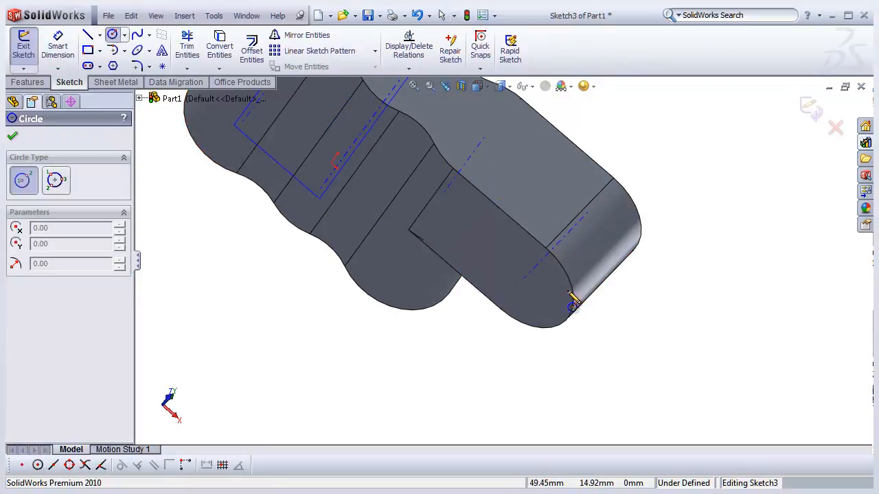
click(524, 279)
click(549, 330)
middle_drag(555, 337, 230, 271)
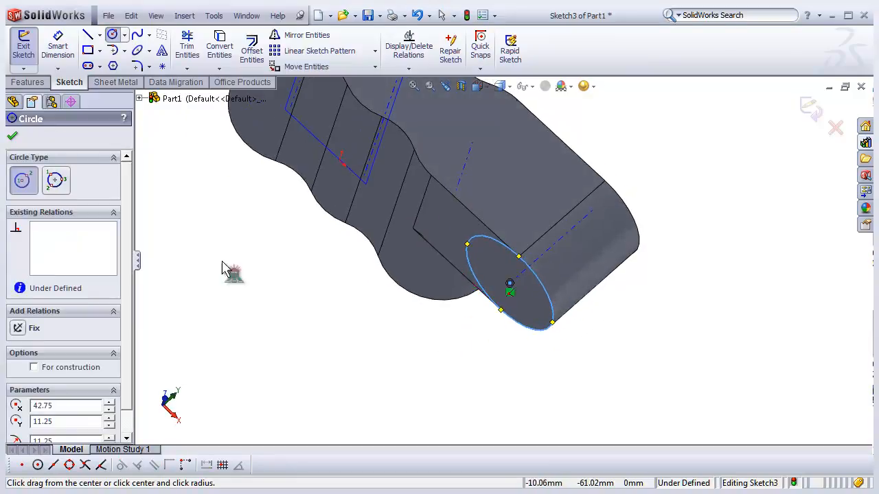
- Exit the sketch and start a Boss-Extrude on the circle at the arm's end
click(24, 54)
click(35, 55)
middle_drag(369, 288, 414, 326)
middle_drag(307, 326, 444, 149)
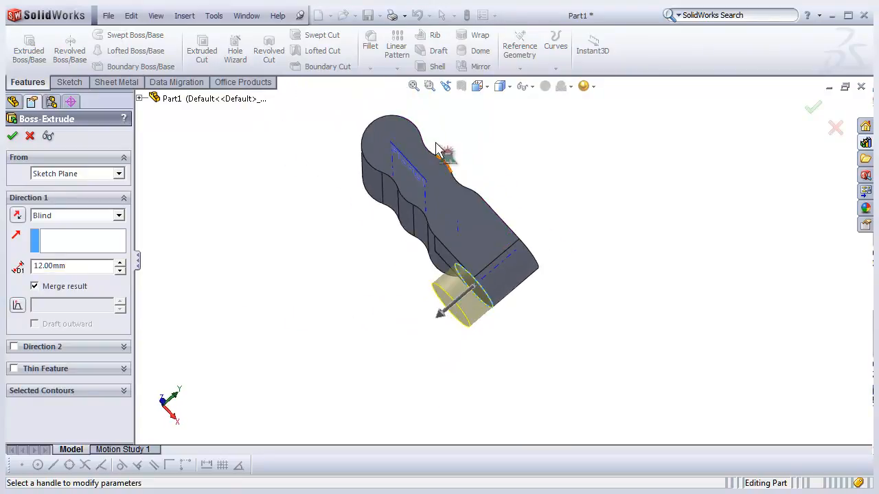
- Examine the boss extrusion preview from the left and front standard views
click(481, 92)
click(511, 136)
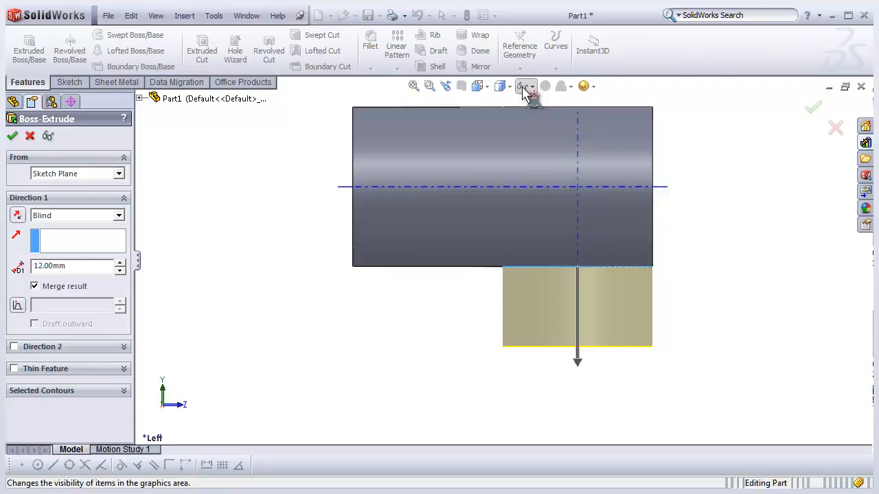
click(481, 92)
click(506, 137)
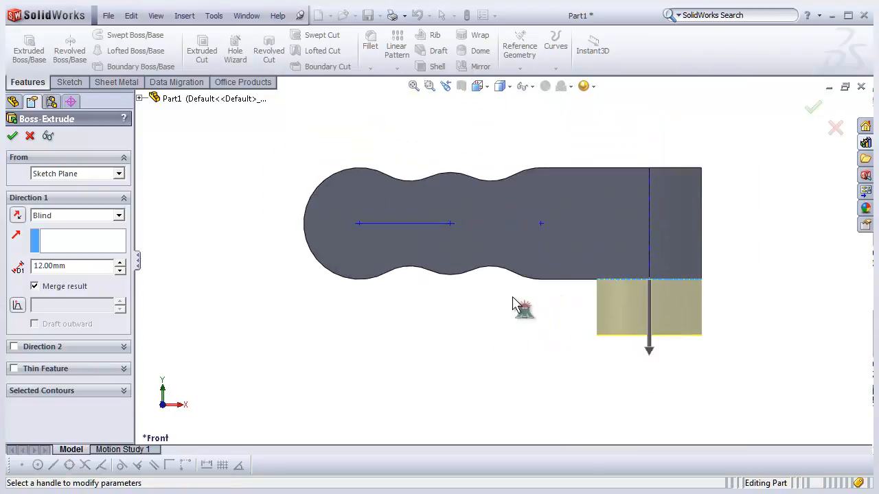
scroll(698, 312, down, 1)
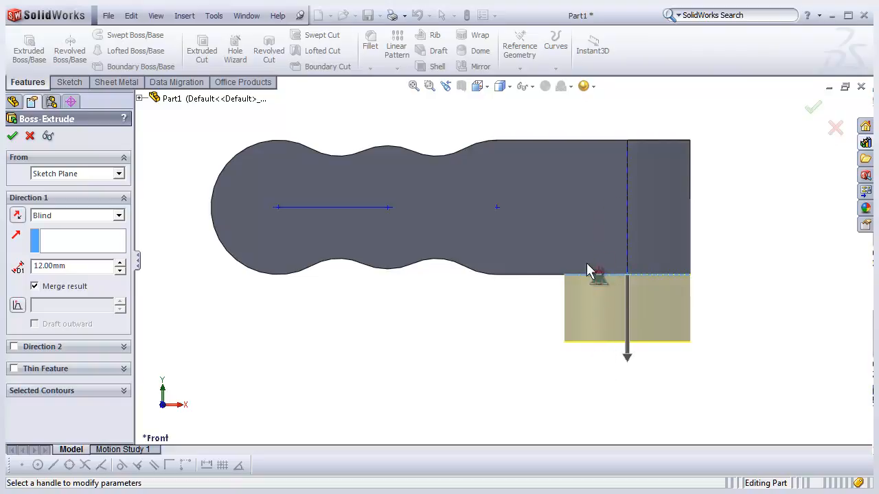
scroll(443, 284, up, 3)
scroll(588, 240, down, 3)
middle_drag(550, 265, 553, 233)
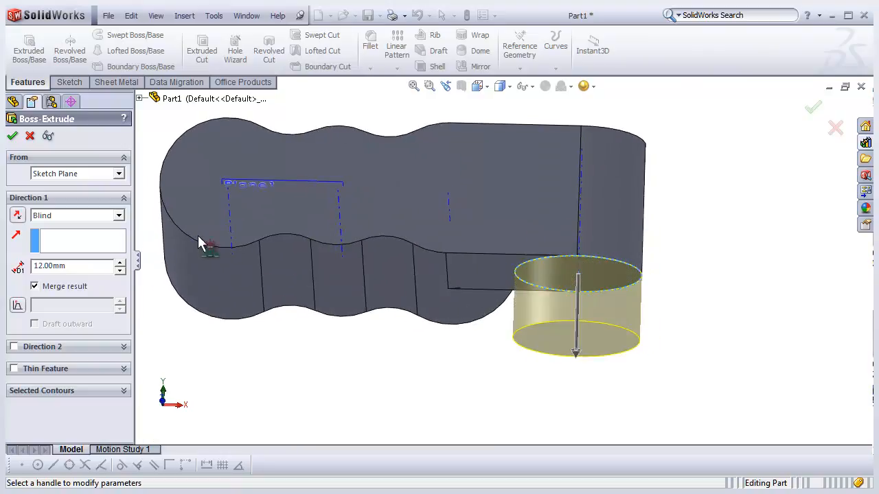
- Set the end condition to Offset From Surface and choose Plane1 as the reference surface
click(120, 217)
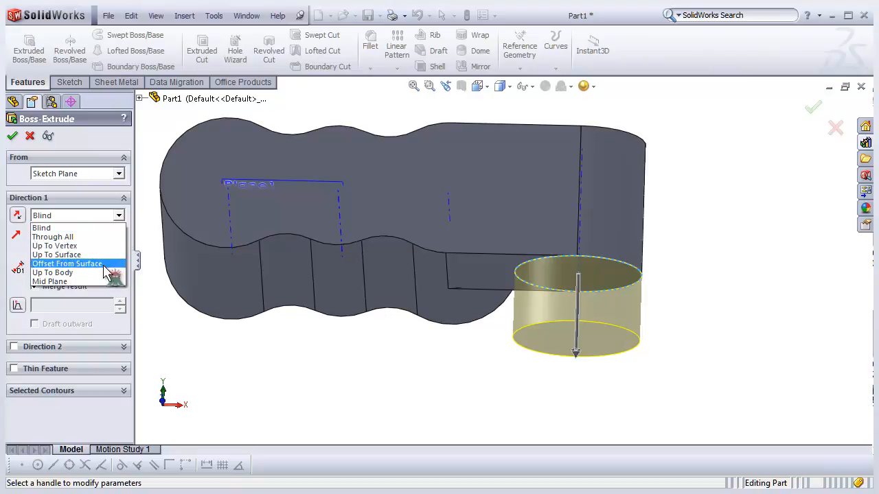
click(69, 264)
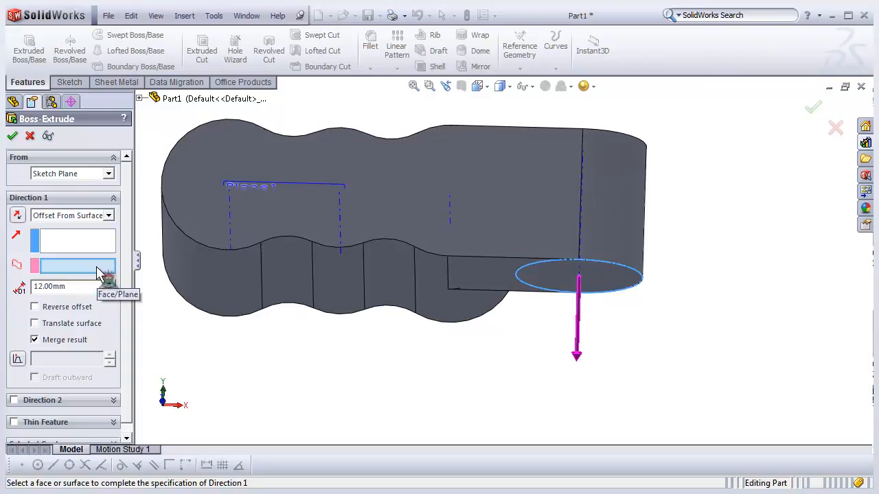
middle_drag(482, 309, 474, 311)
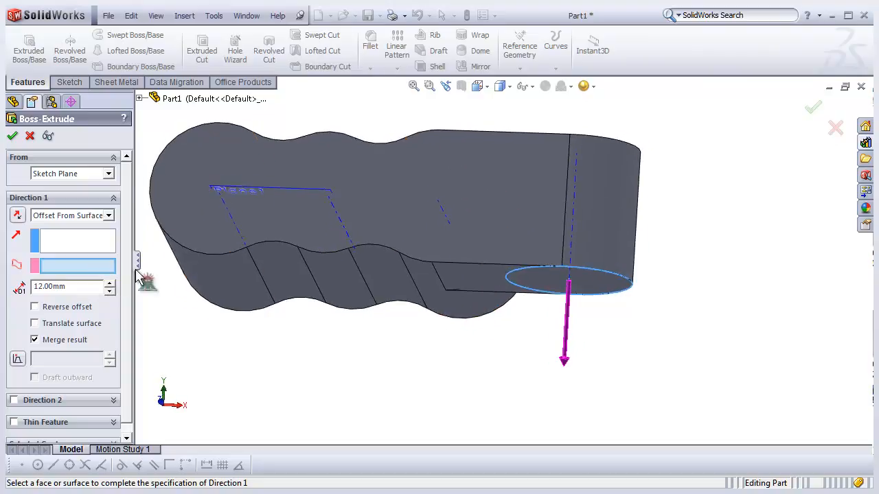
click(275, 188)
middle_drag(404, 226, 420, 257)
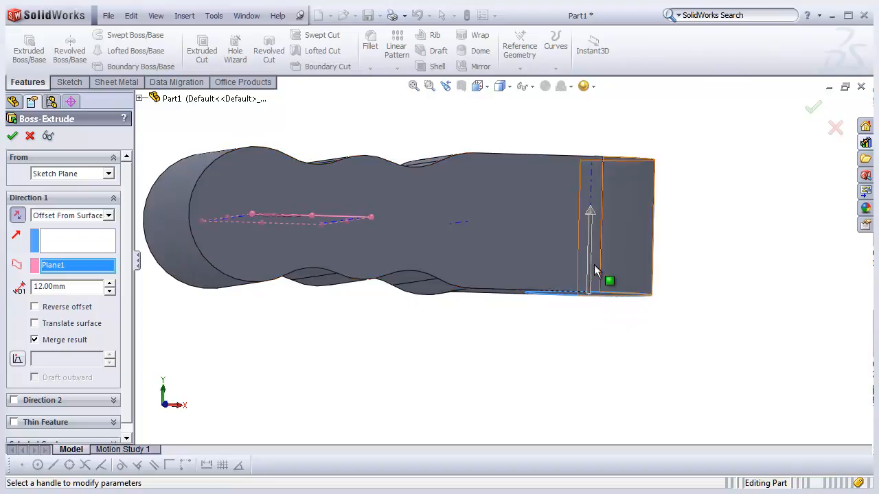
- Reverse the extrusion direction and set the offset distance to 15.90 mm
click(24, 218)
middle_drag(402, 333, 378, 325)
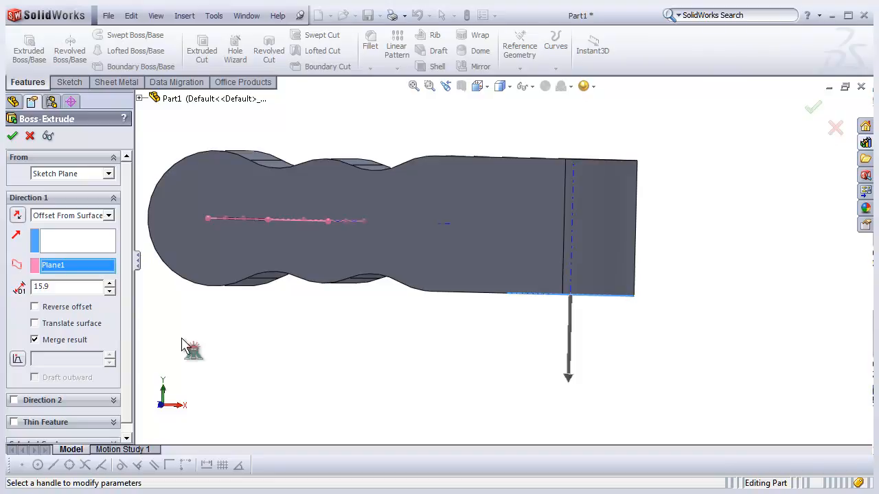
key(Return)
- Flip the extrusion direction back and forth while viewing from the front
middle_drag(337, 365, 453, 362)
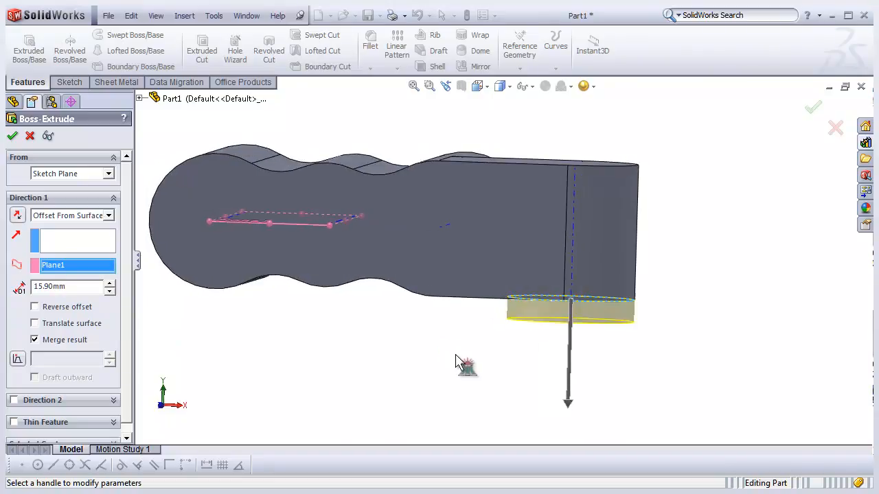
middle_drag(523, 328, 511, 333)
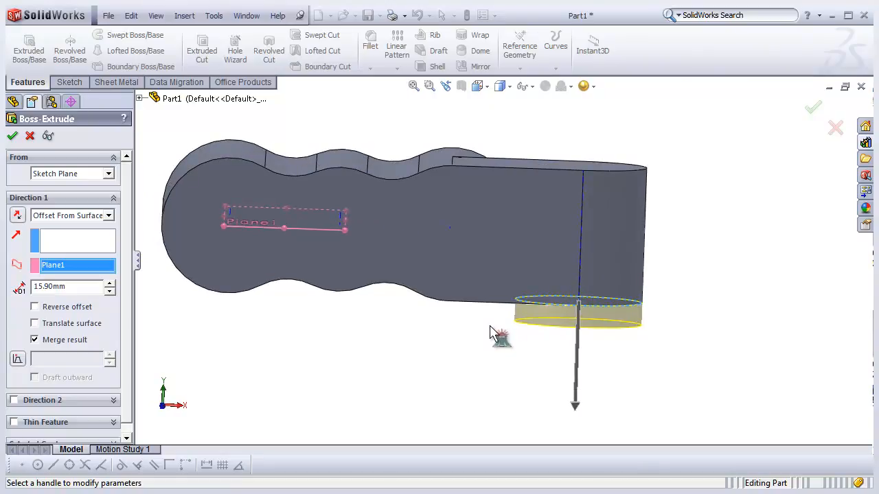
click(487, 86)
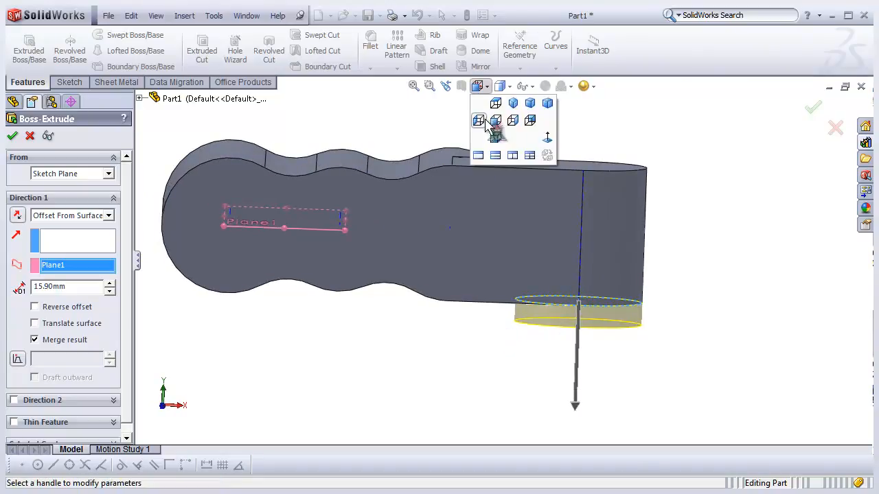
click(495, 120)
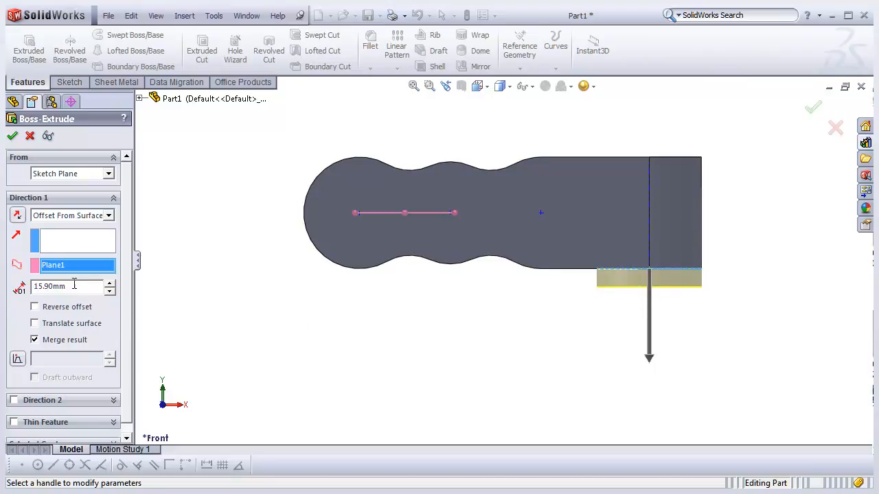
click(18, 216)
click(18, 217)
click(17, 216)
click(17, 216)
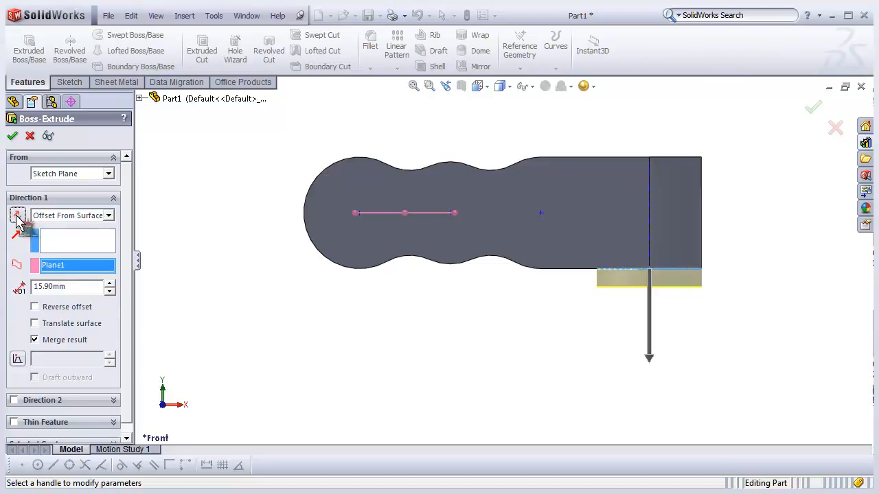
- Toggle the Reverse offset option on and off repeatedly
click(35, 308)
click(35, 307)
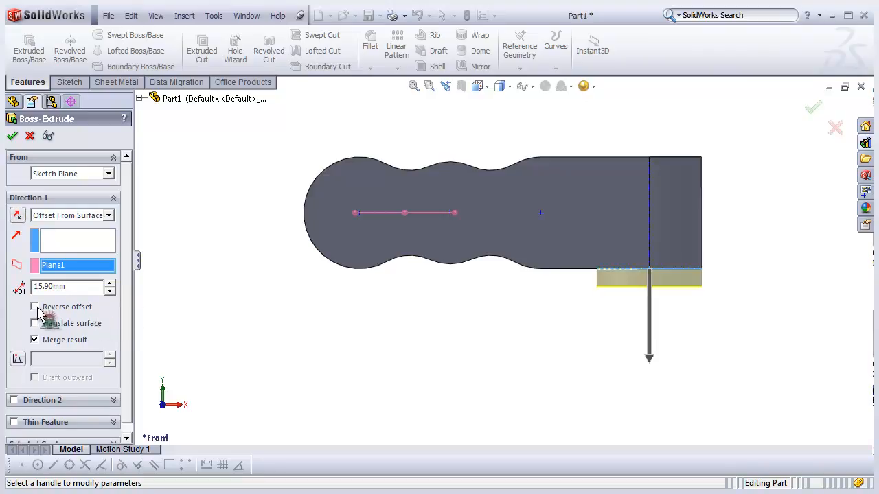
click(38, 310)
click(38, 310)
click(36, 308)
click(36, 308)
click(35, 308)
click(36, 308)
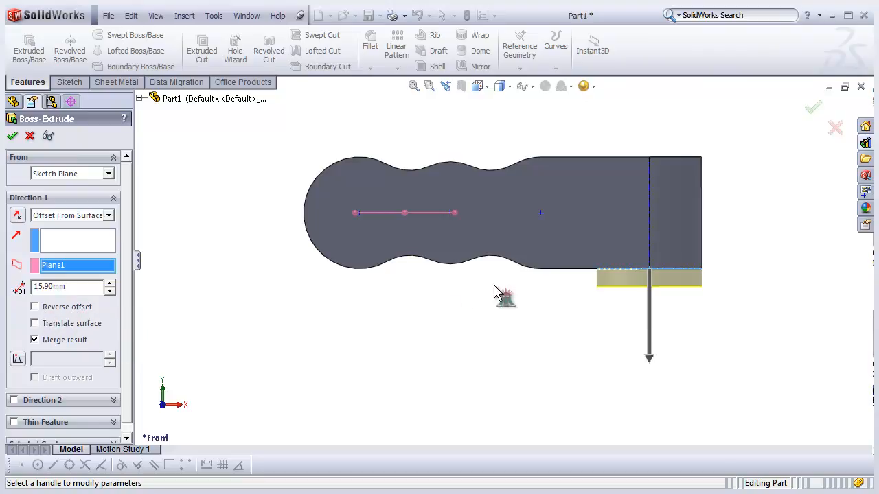
- Replace the Plane1 reference with the arm's underside face for the offset end condition
scroll(435, 289, up, 1)
scroll(661, 251, down, 1)
middle_drag(506, 304, 505, 263)
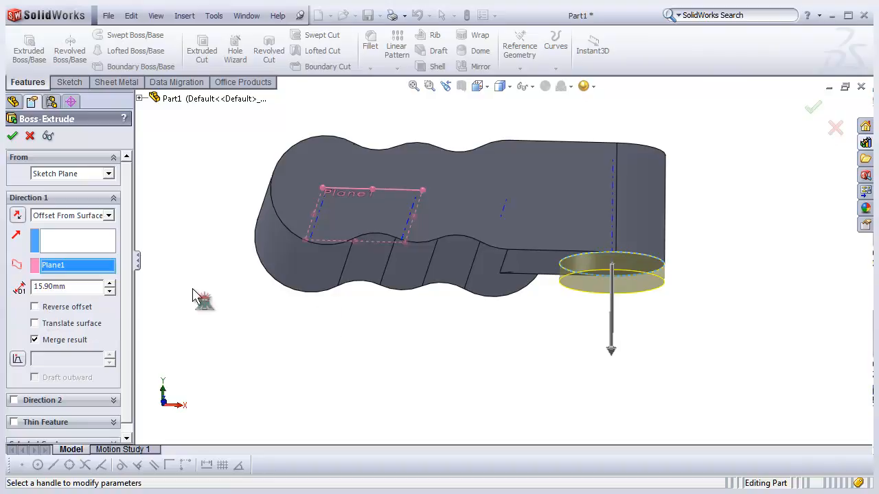
right_click(71, 270)
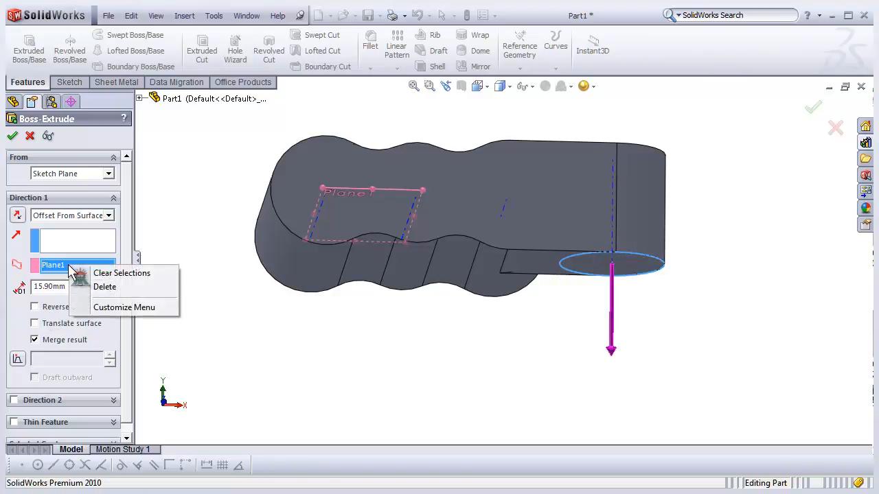
click(105, 287)
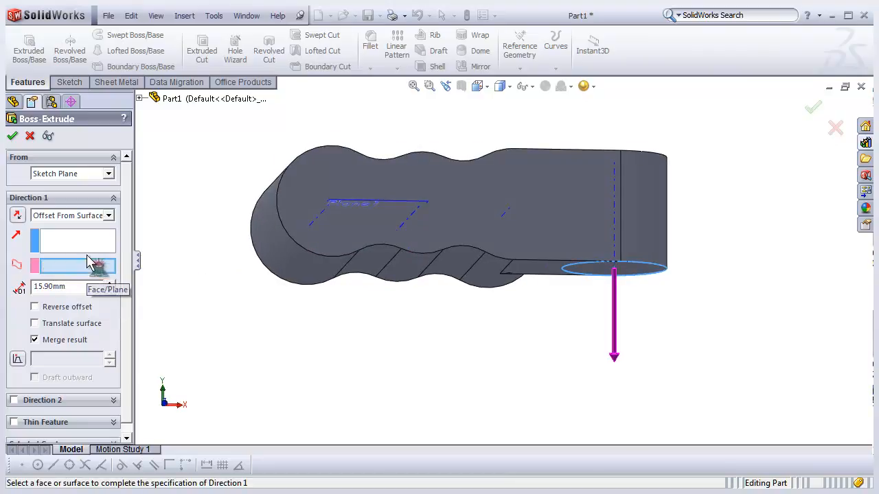
middle_drag(370, 347, 358, 326)
click(539, 272)
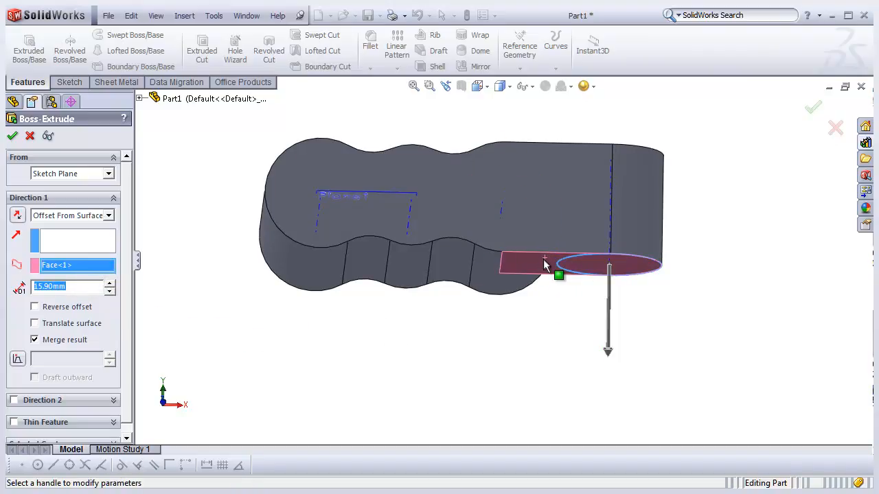
- Enable Reverse offset, set the offset to 5 mm and confirm the boss extrusion
middle_drag(551, 310, 556, 323)
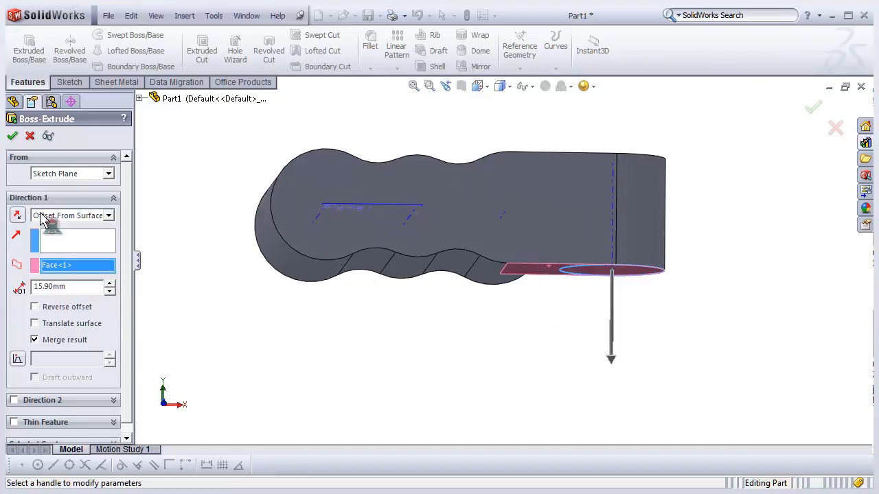
click(12, 136)
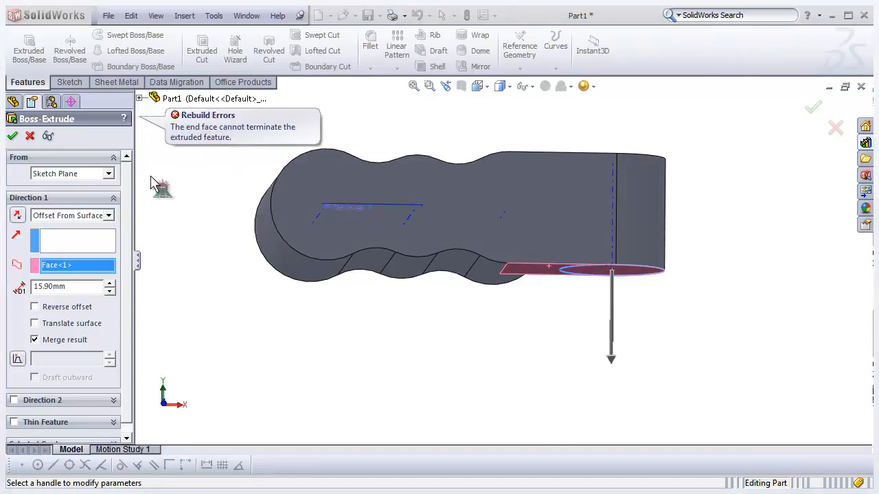
click(40, 309)
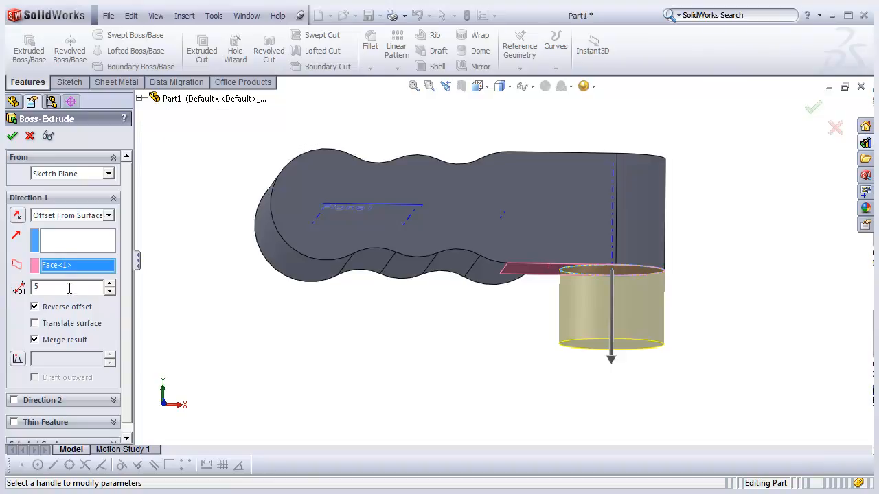
click(12, 135)
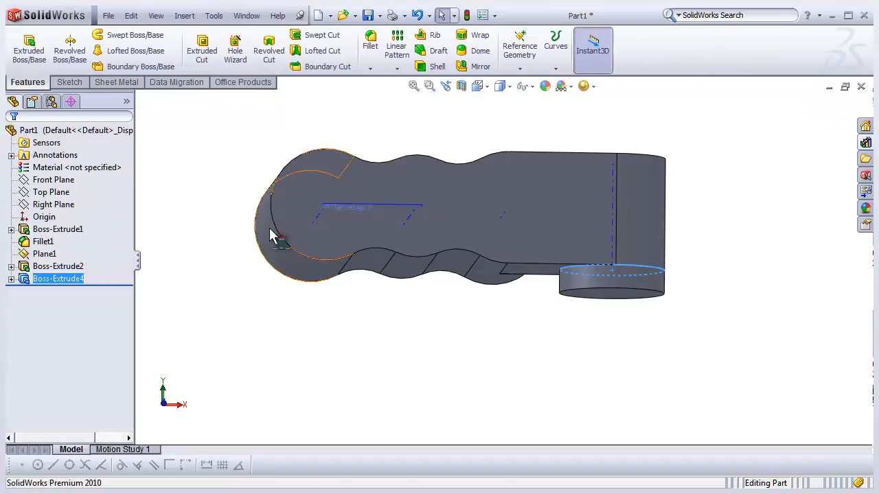
- Reopen the new boss extrusion feature for editing
right_click(54, 280)
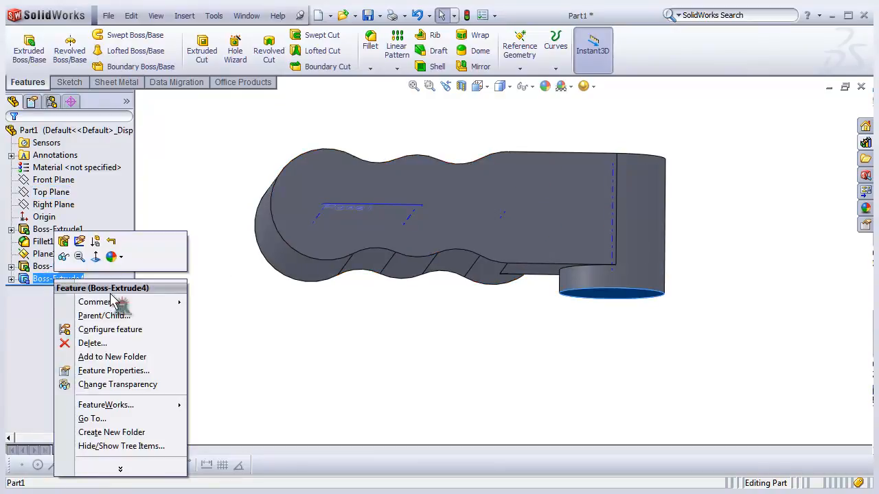
click(69, 249)
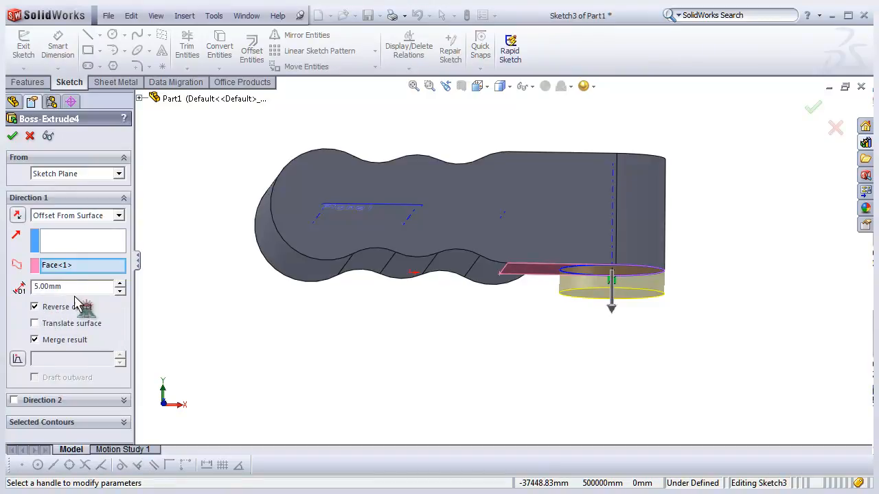
middle_drag(523, 291, 524, 298)
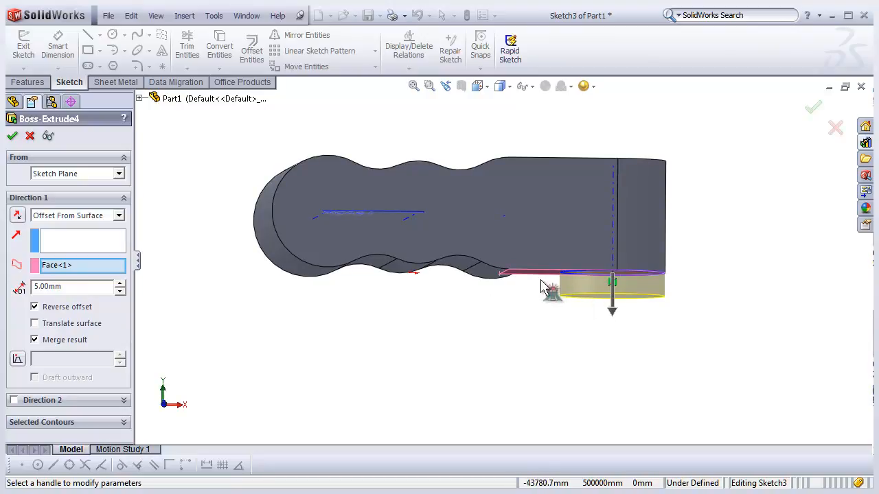
mouse_move(549, 290)
middle_down()
mouse_move(549, 263)
mouse_move(558, 280)
middle_up()
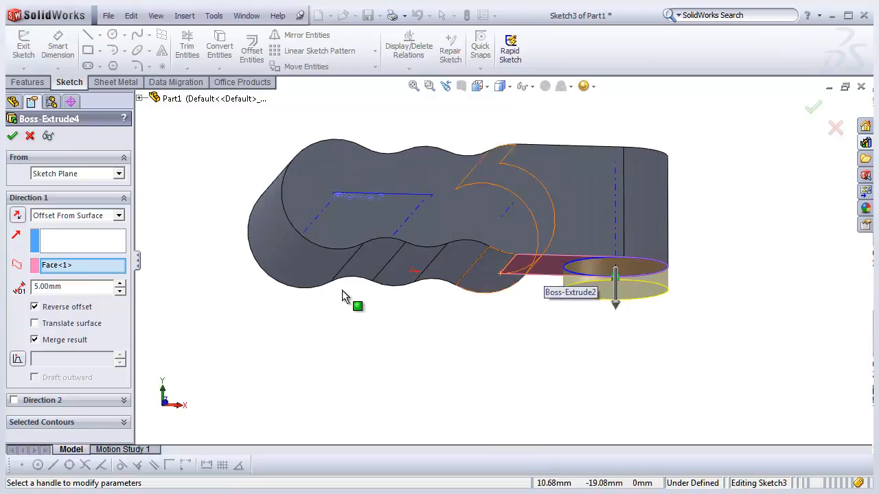
- Toggle the Reverse offset option off and back on
click(37, 309)
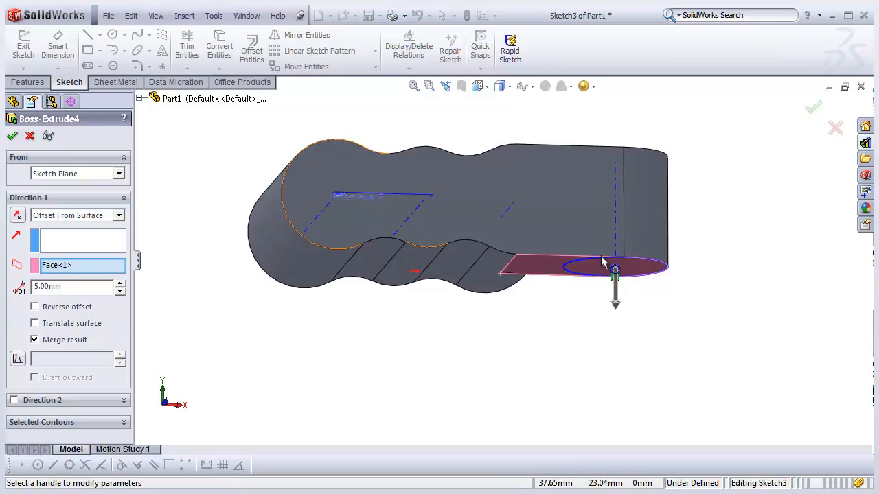
mouse_move(597, 273)
middle_down()
mouse_move(593, 295)
mouse_move(599, 268)
mouse_move(581, 281)
mouse_move(591, 275)
middle_up()
click(67, 308)
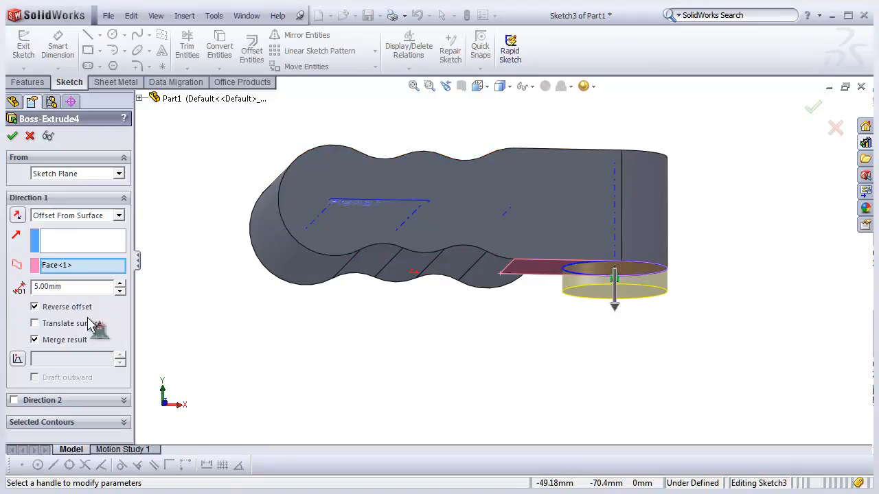
middle_drag(292, 343, 323, 310)
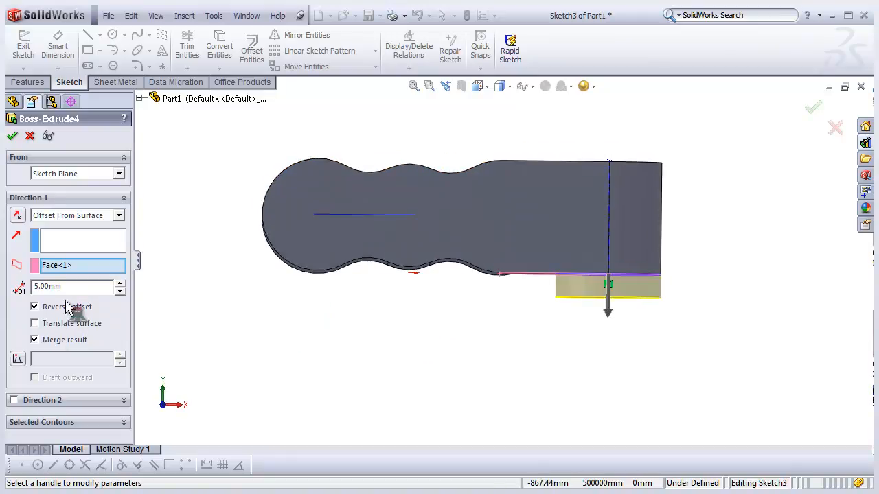
- Replace the arm's underside face with Plane1 as the offset reference surface for the boss extrusion
right_click(84, 268)
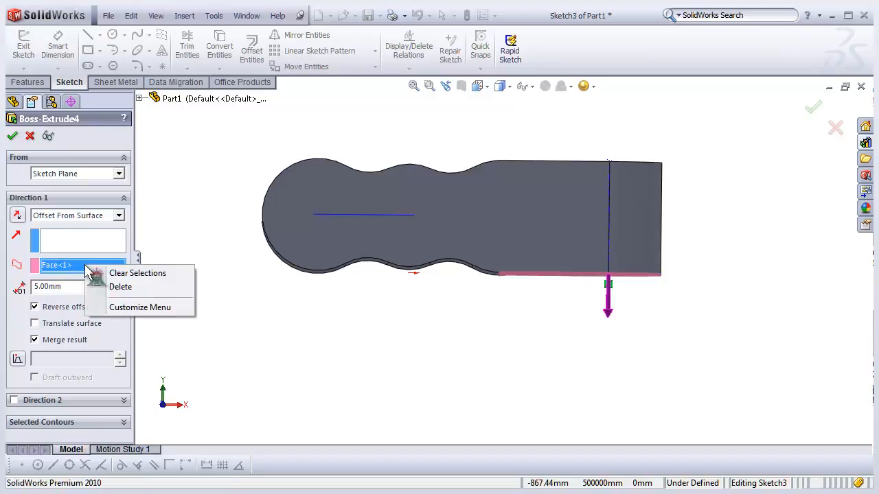
click(118, 288)
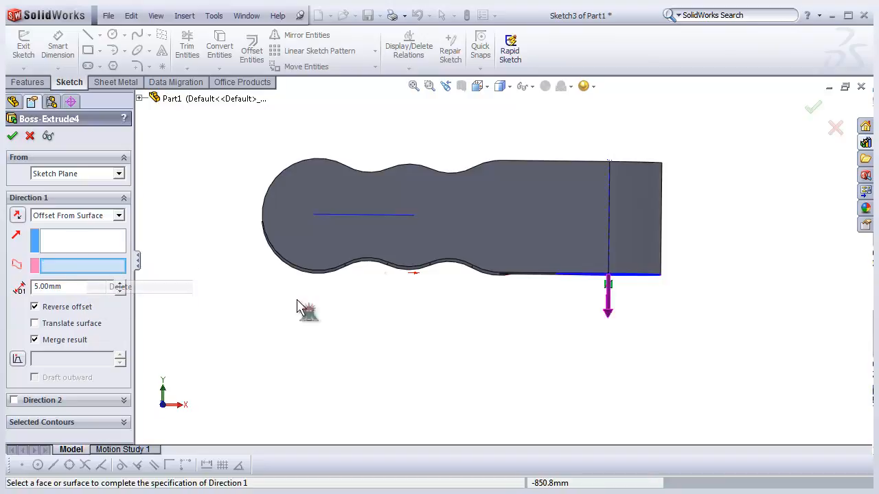
middle_drag(389, 236, 400, 218)
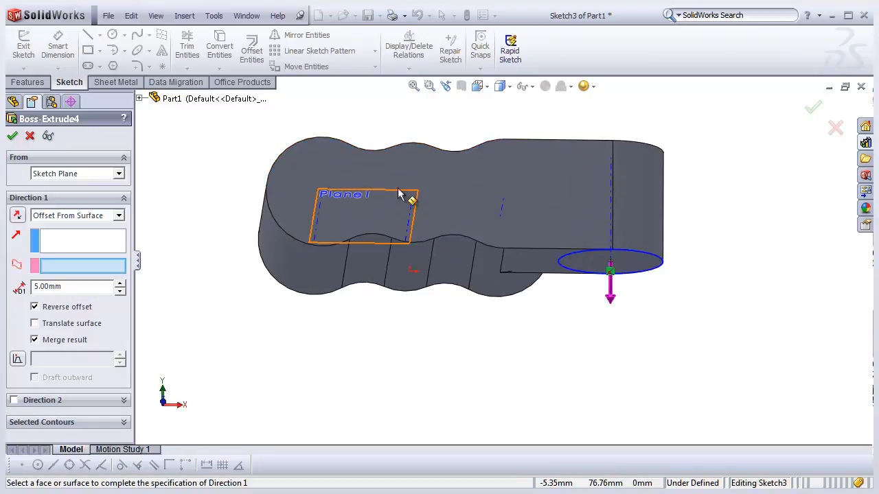
click(398, 195)
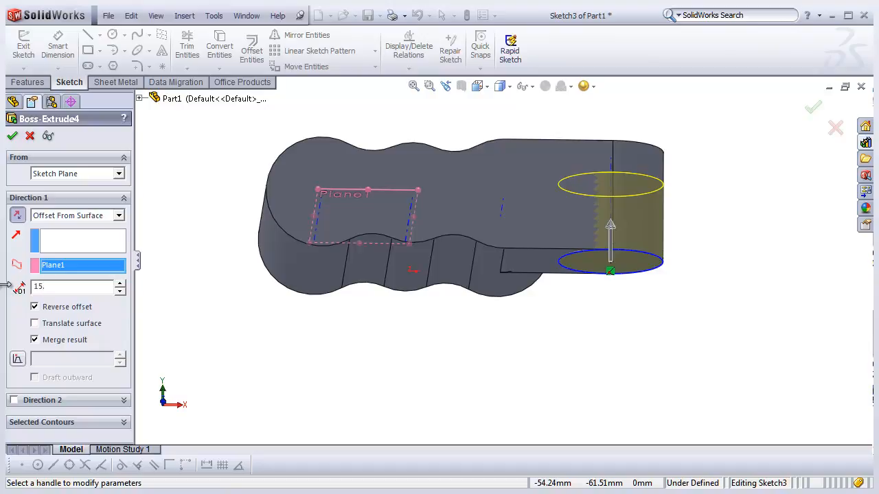
- Turn off Reverse offset, flip the extrusion direction downward, and confirm the boss extrusion
click(42, 309)
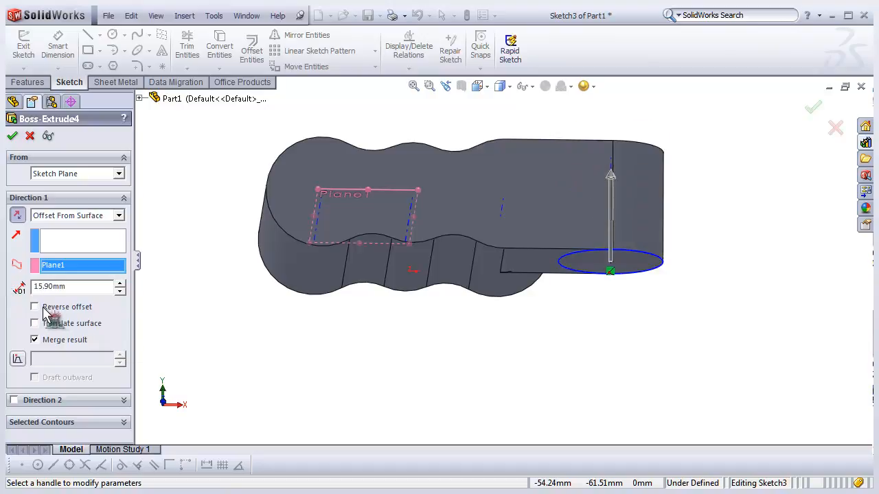
click(17, 215)
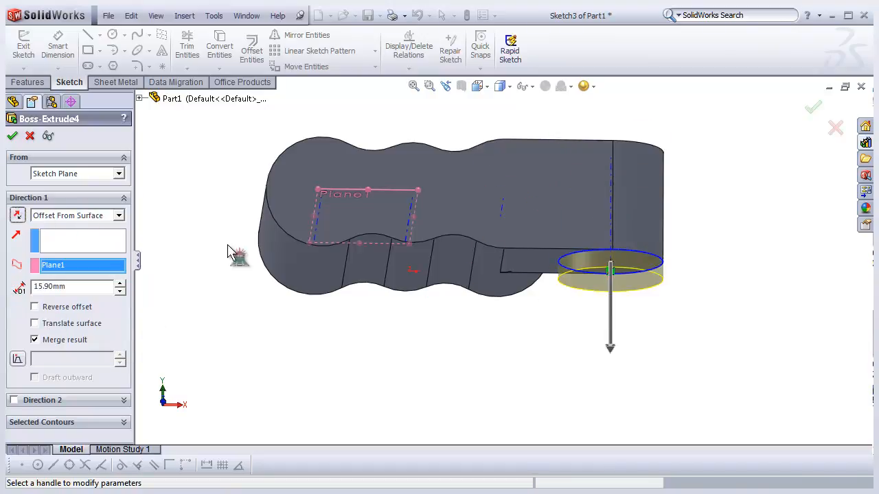
middle_drag(302, 322, 317, 289)
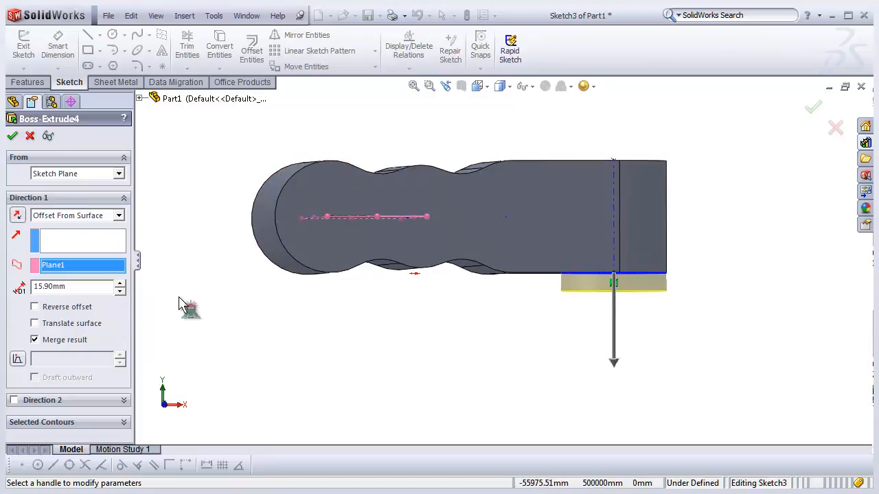
click(12, 135)
middle_drag(466, 355, 345, 328)
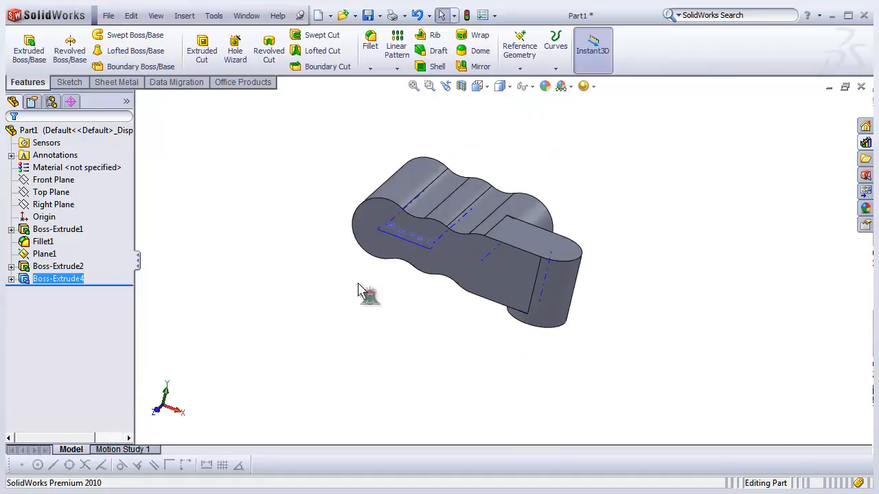
- Switch to the Part 009a.SLDPRT reference model window and examine it from different angles
click(247, 16)
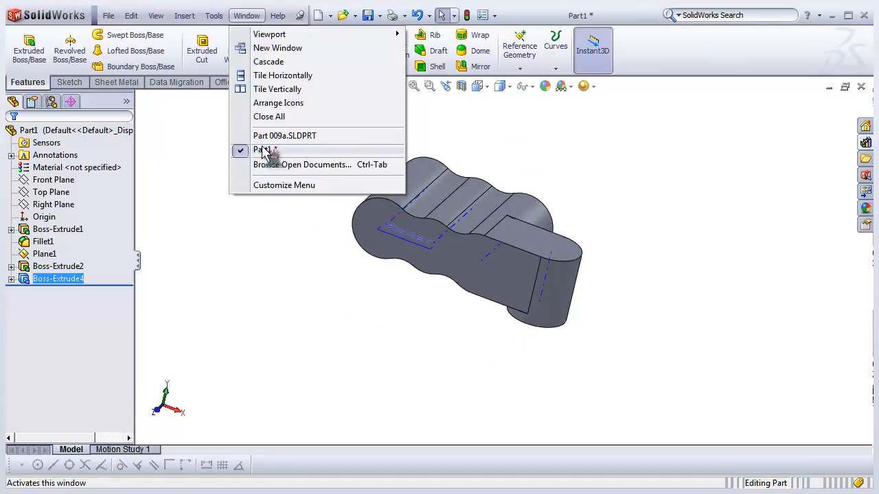
click(274, 137)
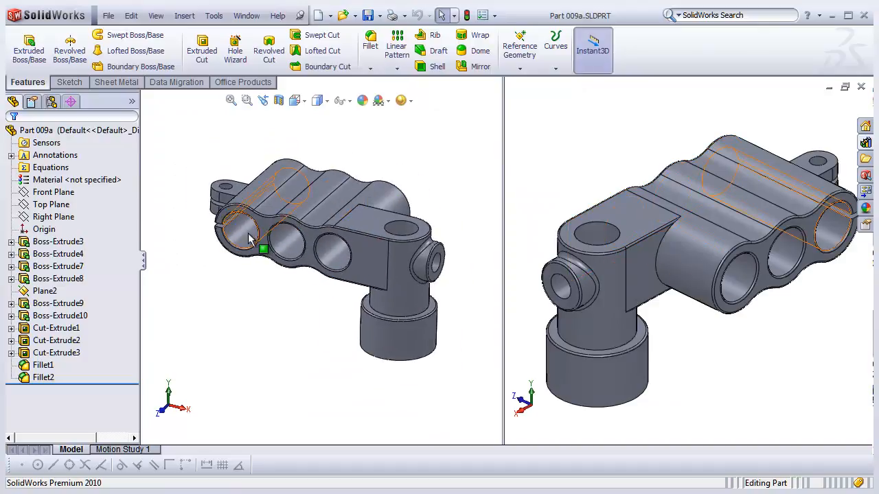
scroll(247, 239, down, 3)
middle_click(331, 263)
middle_drag(332, 262, 424, 249)
middle_click(301, 235)
middle_drag(316, 237, 298, 233)
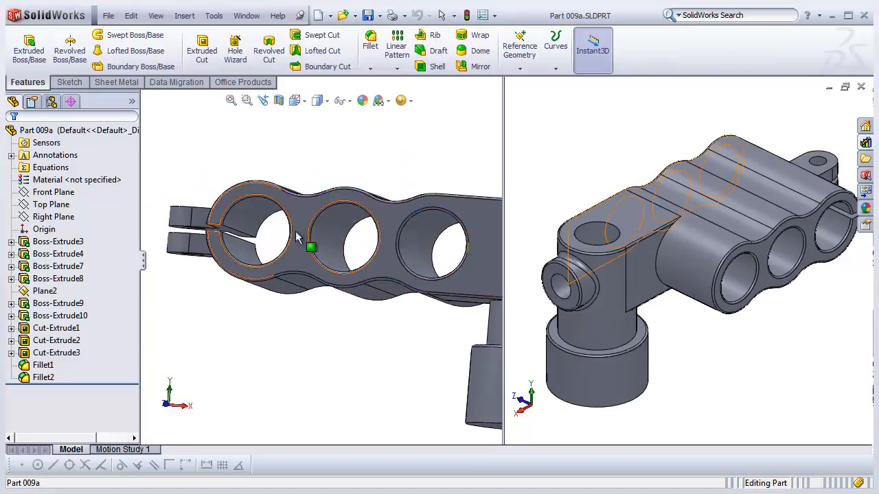
scroll(342, 241, up, 1)
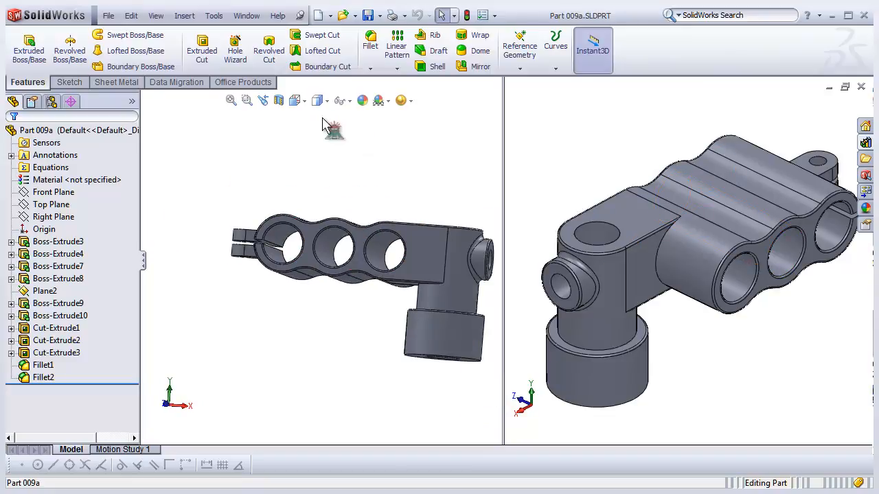
click(295, 100)
click(319, 141)
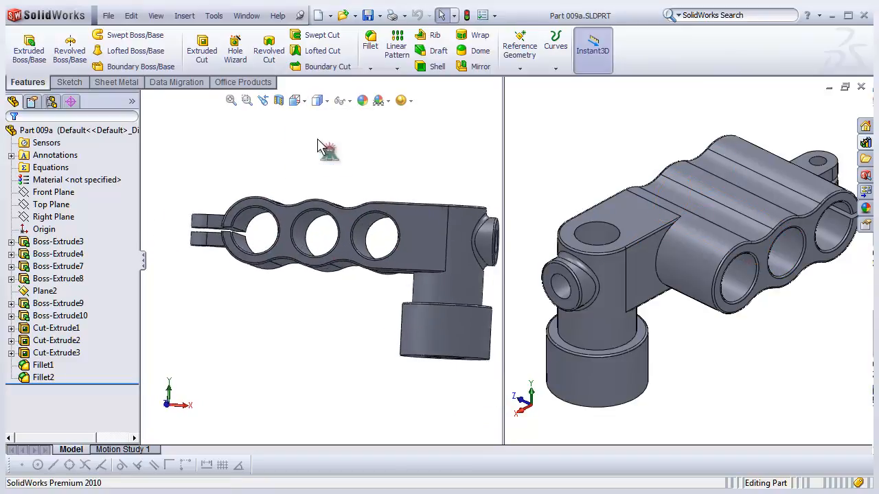
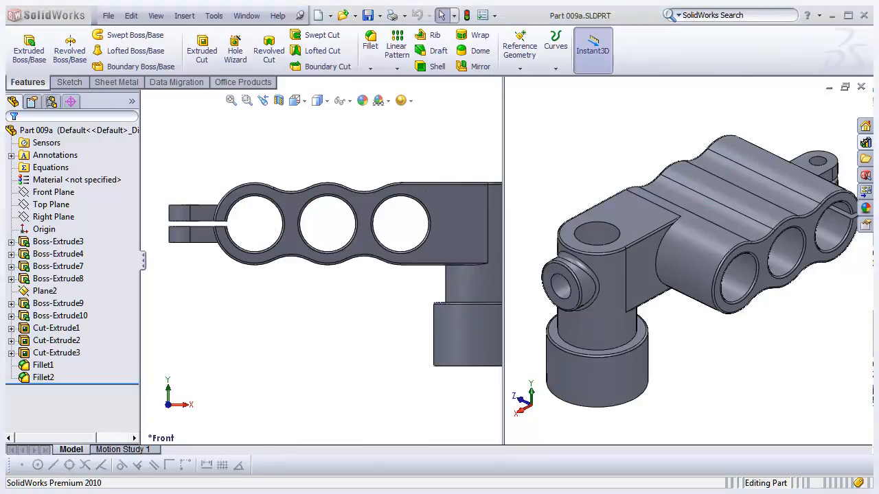
- Switch to the PDF reference drawing and examine the front view's hole and radius dimensions
click(266, 493)
drag(315, 348, 343, 309)
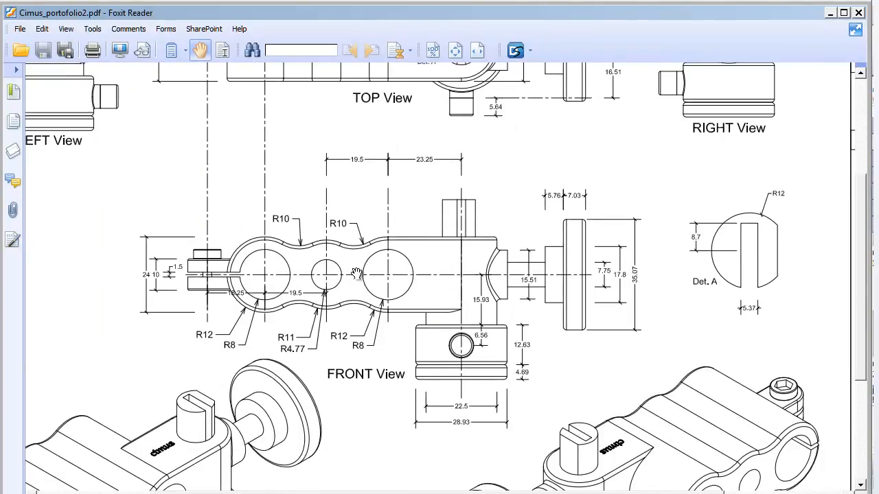
scroll(313, 283, down, 2)
scroll(326, 232, up, 1)
scroll(326, 212, down, 2)
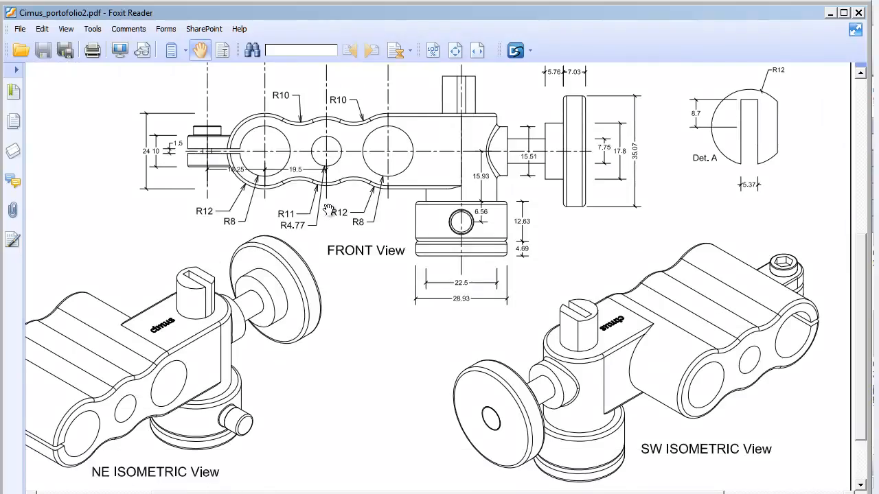
scroll(331, 212, up, 3)
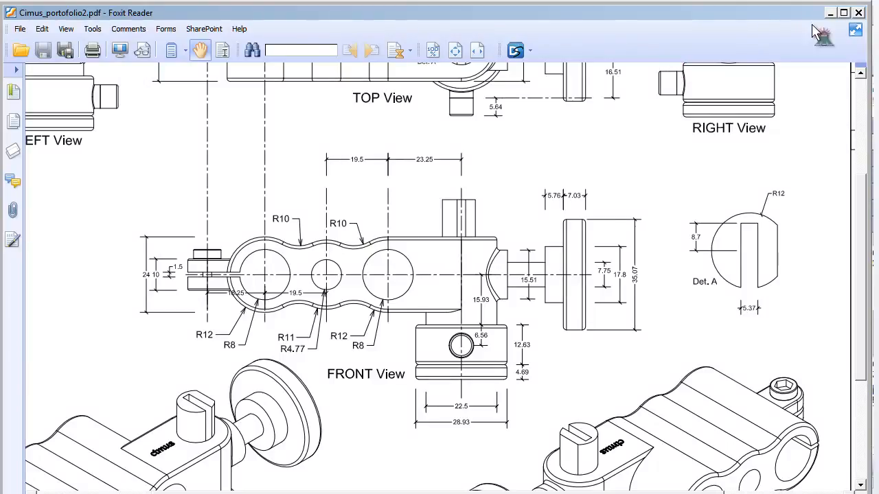
click(830, 13)
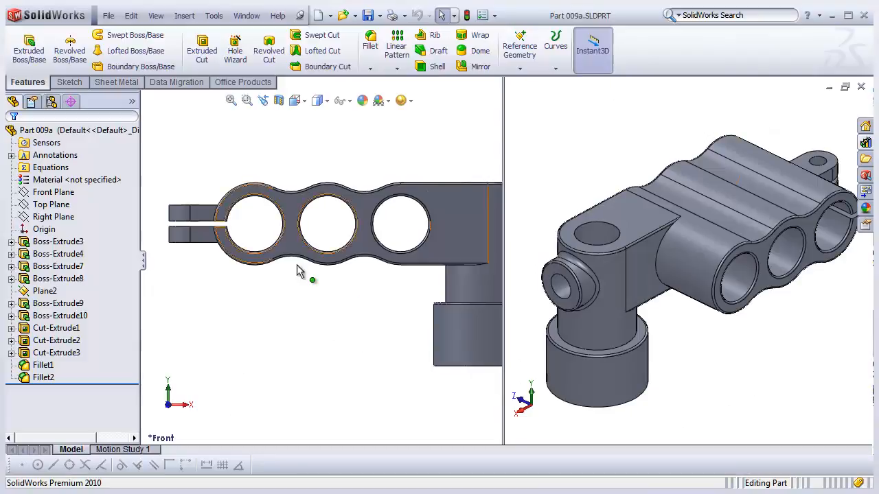
- Switch back to the Part1 window and start a new sketch on the body's front face, viewed normal to it
click(247, 15)
click(278, 147)
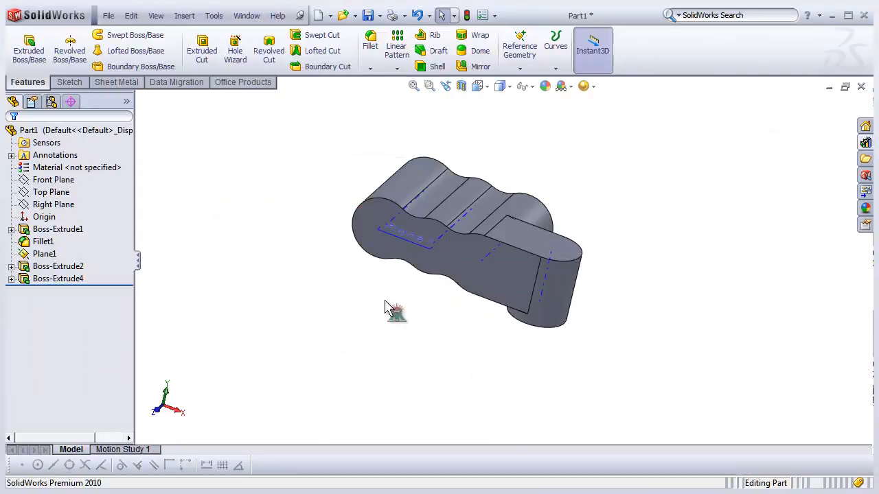
click(457, 268)
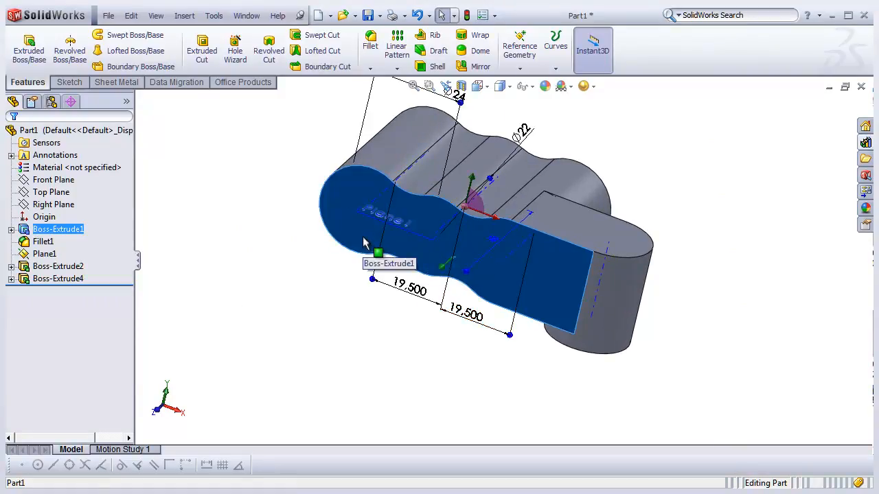
click(274, 291)
click(346, 250)
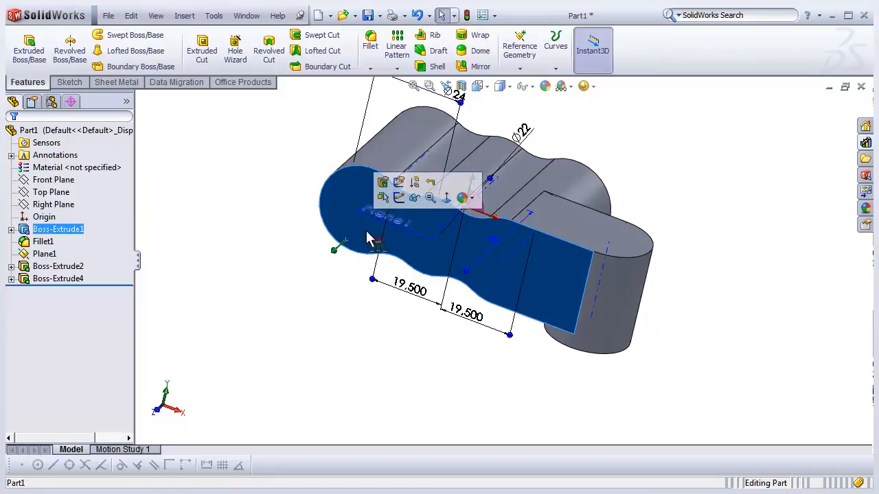
click(404, 206)
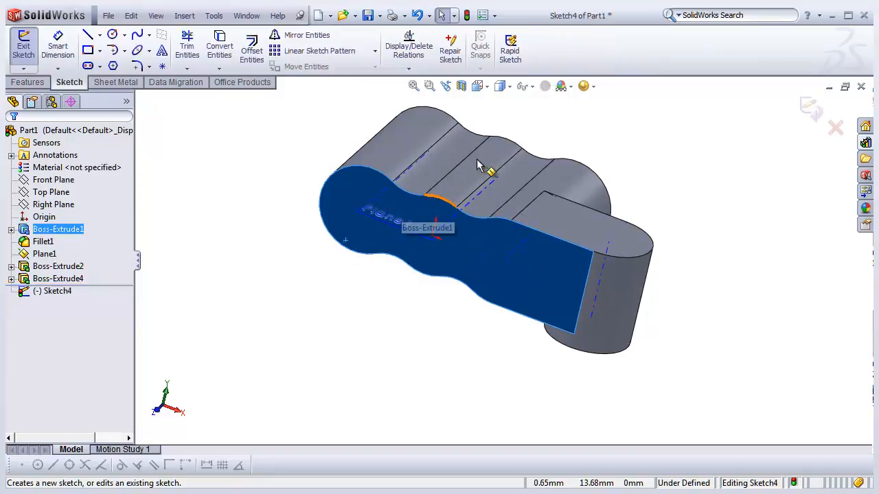
click(478, 86)
click(549, 141)
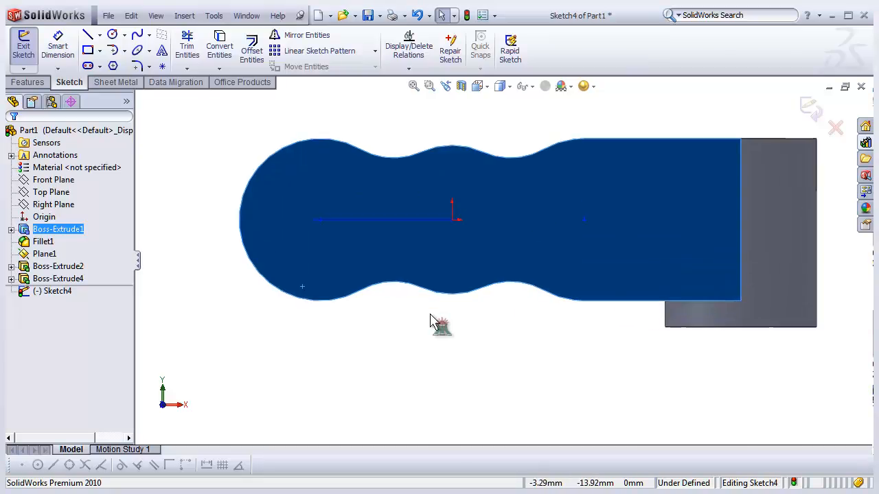
scroll(427, 316, up, 1)
scroll(421, 163, down, 1)
click(422, 135)
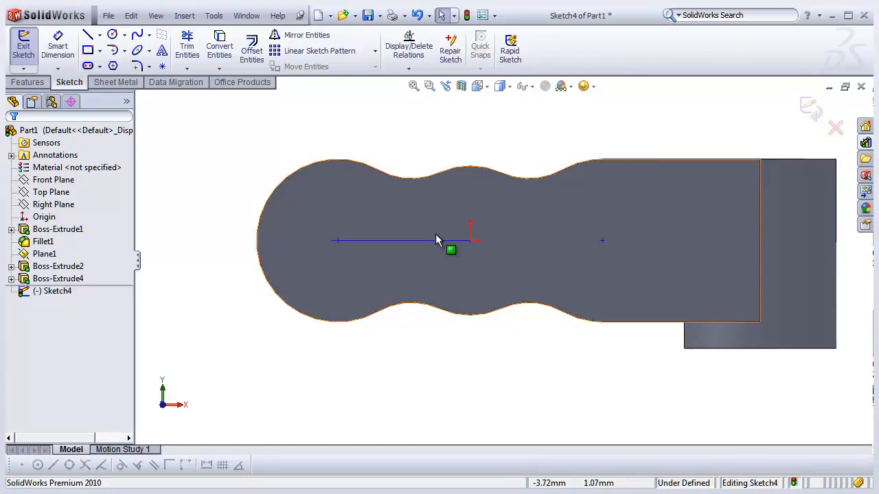
scroll(516, 223, up, 2)
scroll(472, 177, down, 2)
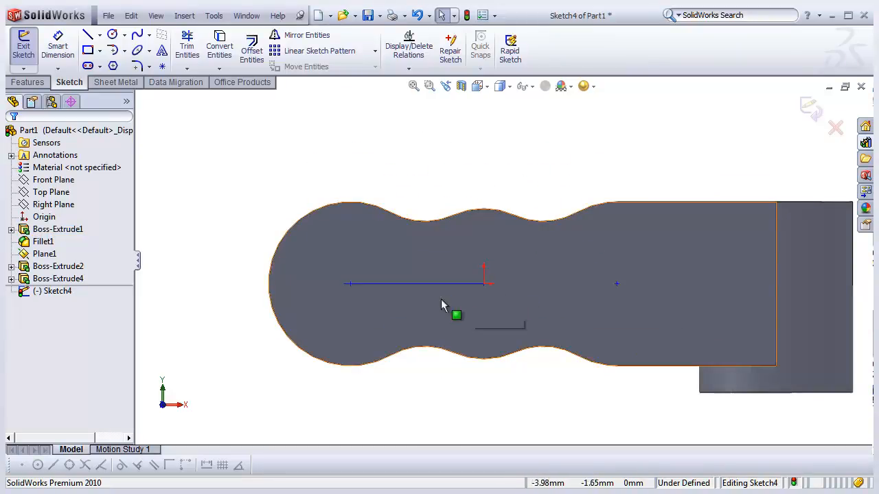
click(114, 36)
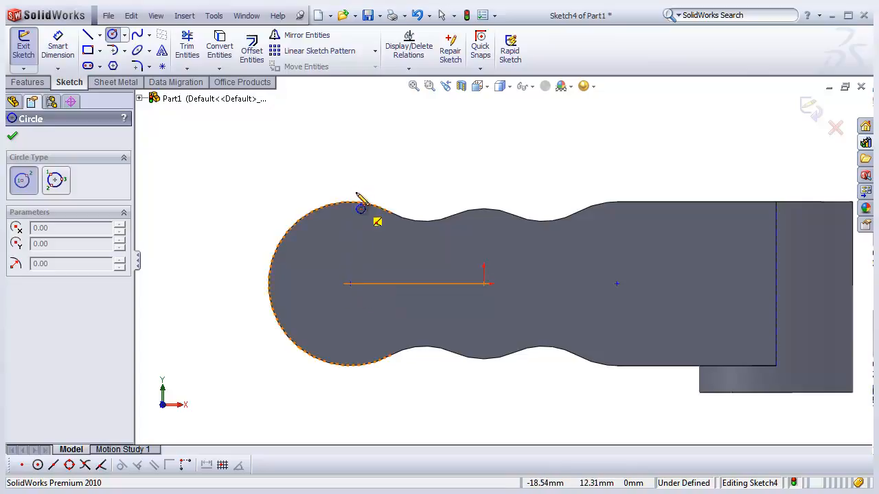
key(Escape)
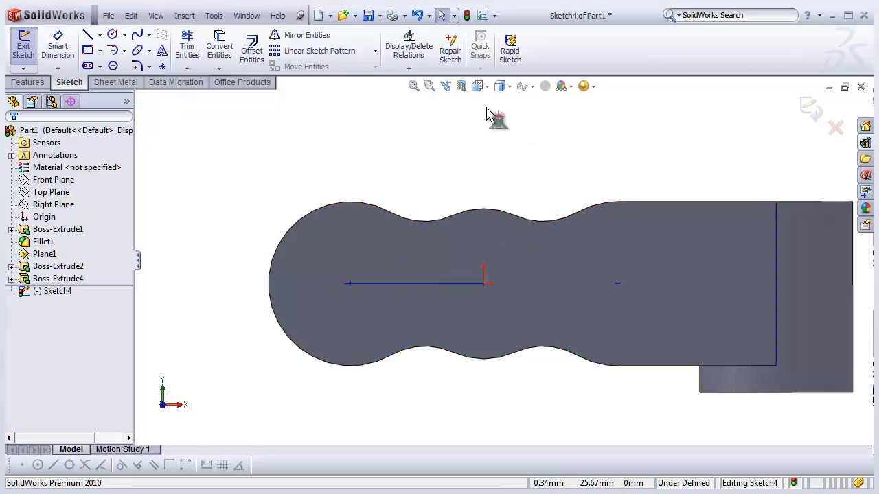
click(532, 89)
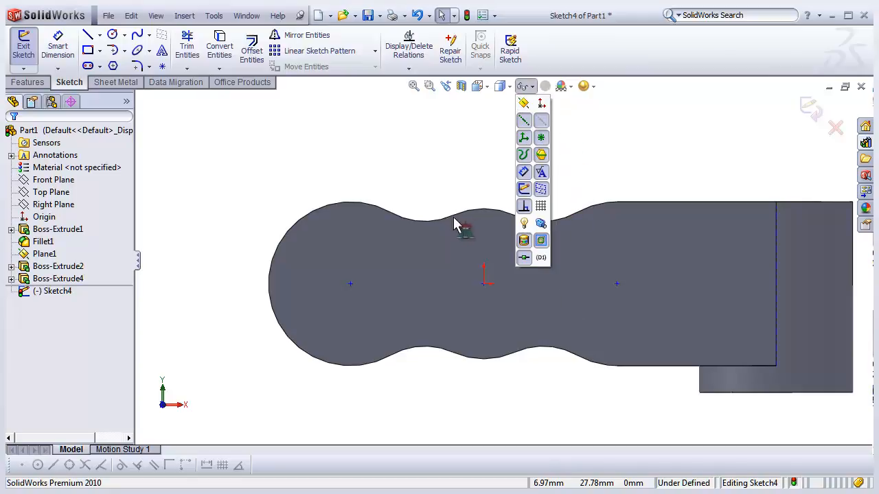
click(446, 167)
scroll(381, 255, up, 2)
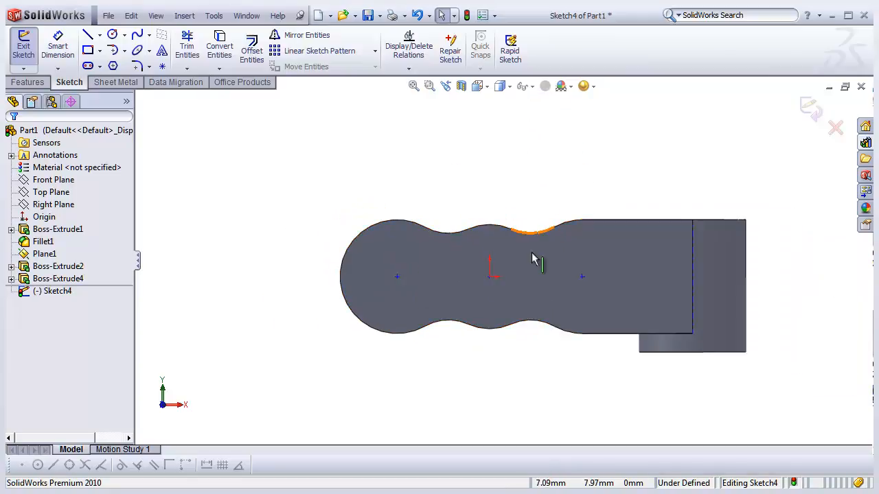
scroll(516, 231, down, 2)
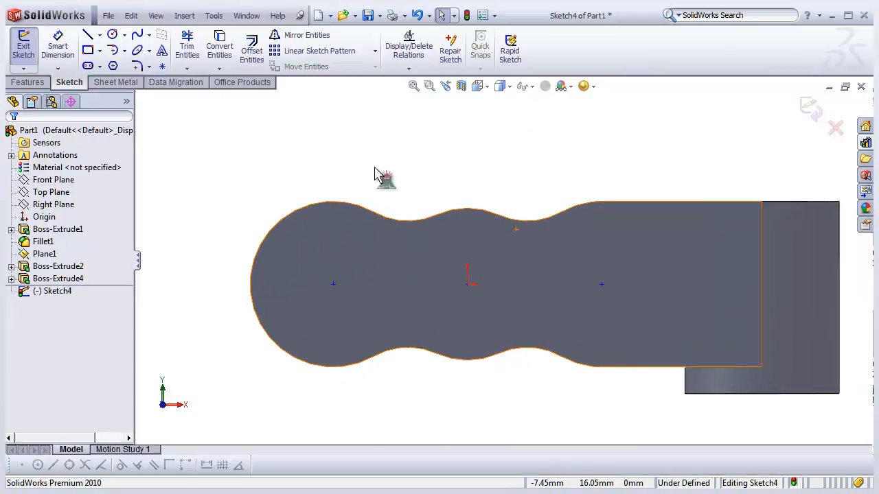
- Sketch three circles centered on the left lobe center, the origin, and the right lobe center
click(111, 34)
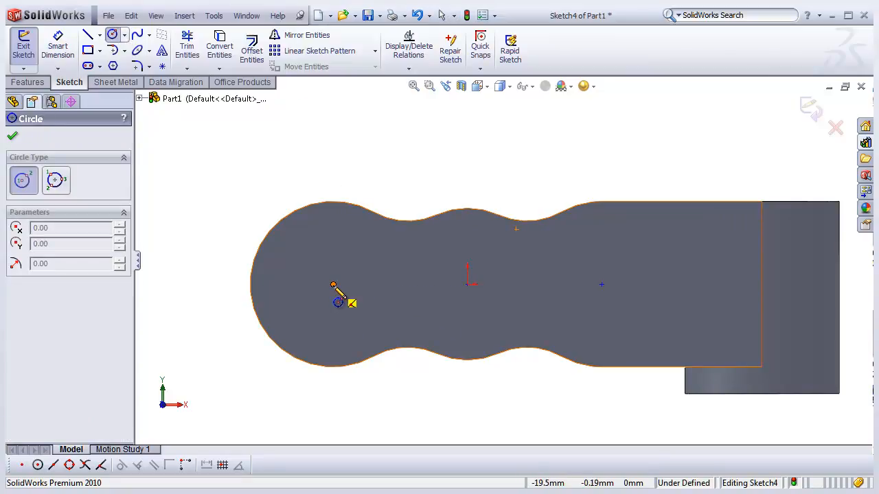
click(333, 284)
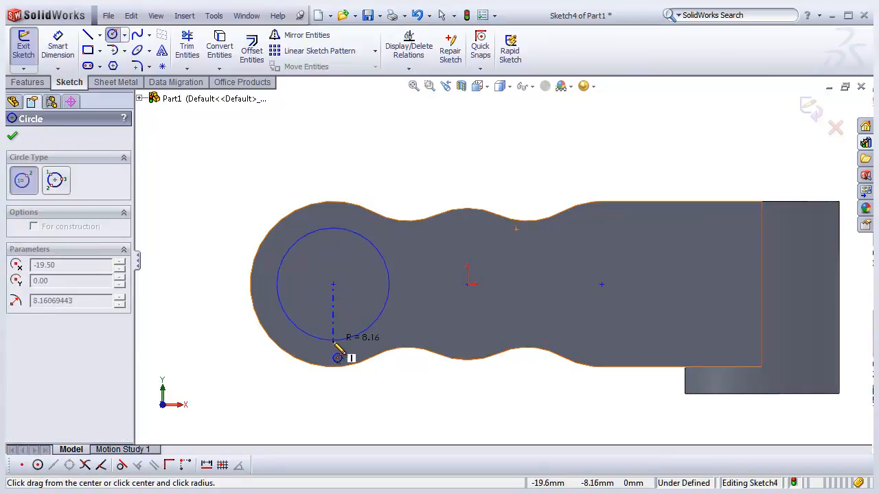
click(374, 327)
click(467, 284)
click(491, 342)
click(601, 285)
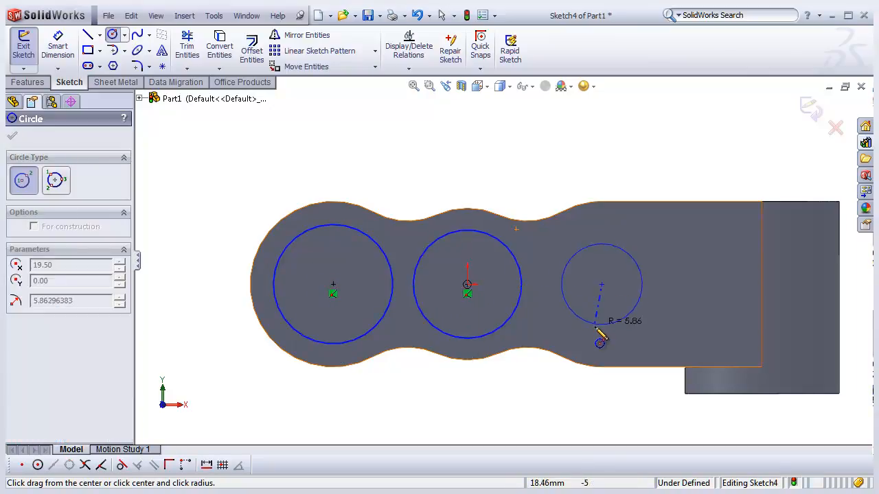
click(585, 331)
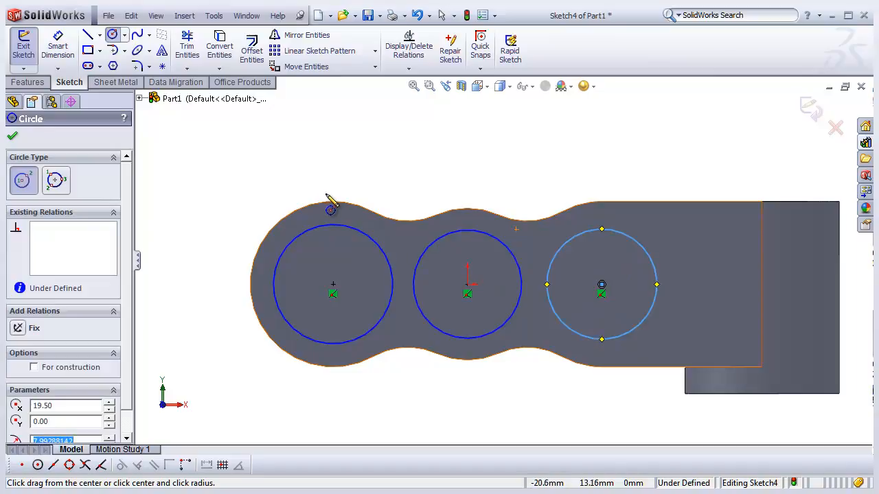
click(12, 137)
- Select all three circles and add an Equal relation between them
drag(181, 153, 672, 381)
scroll(130, 313, down, 1)
drag(129, 307, 129, 315)
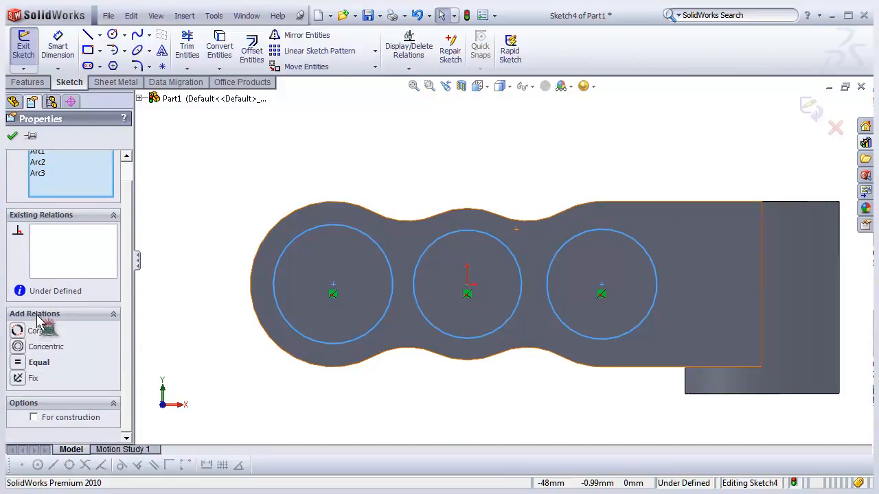
click(17, 363)
click(169, 364)
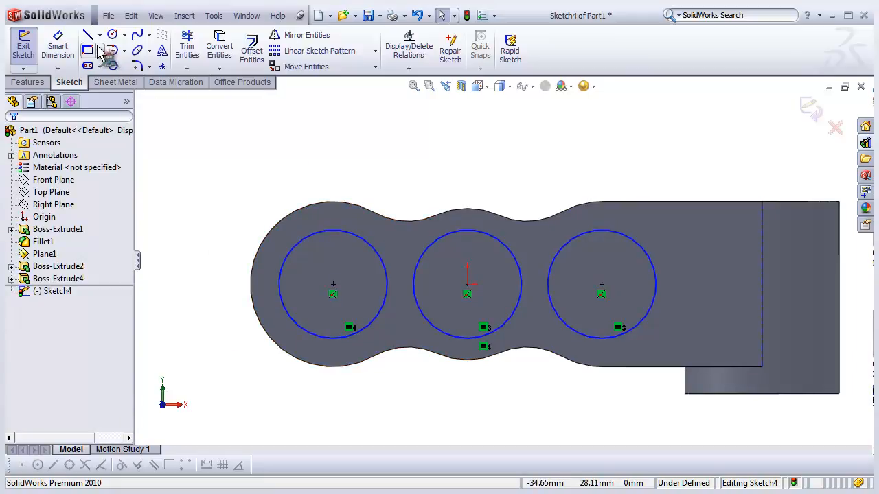
click(58, 46)
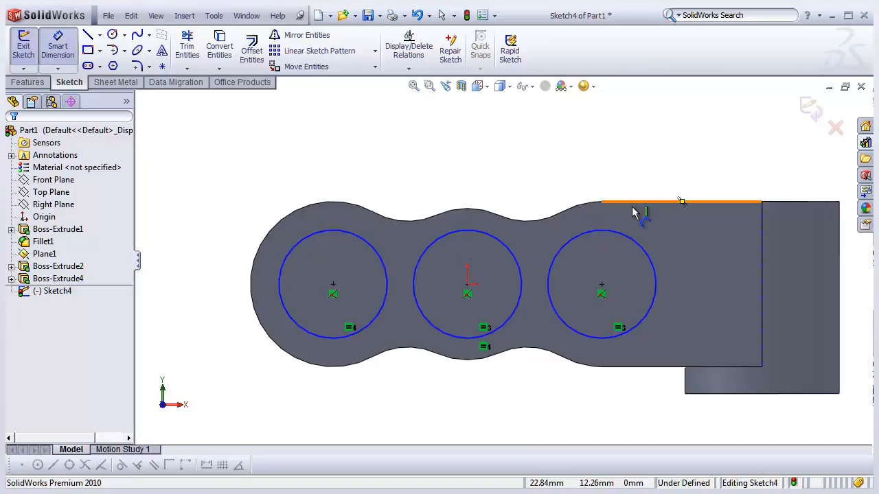
click(360, 239)
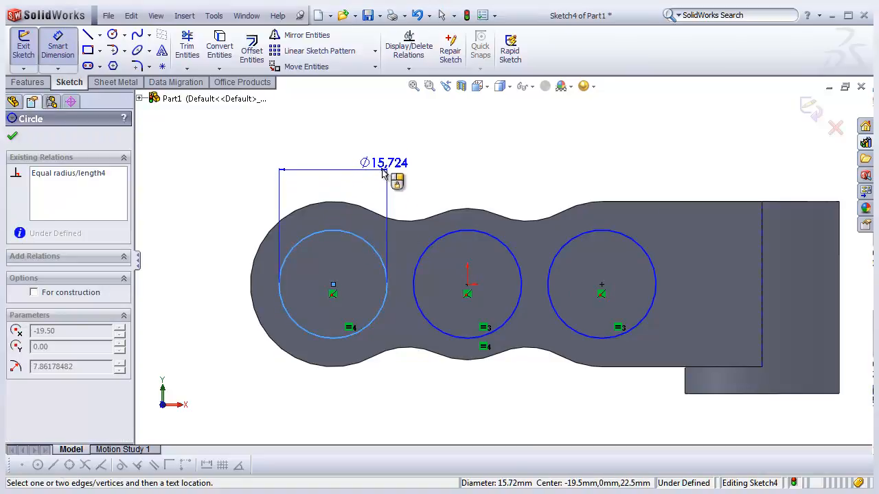
click(356, 176)
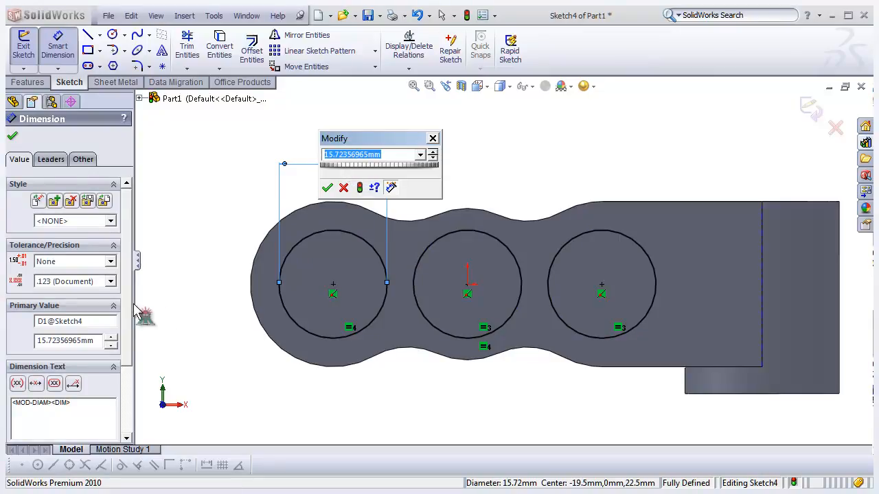
click(434, 139)
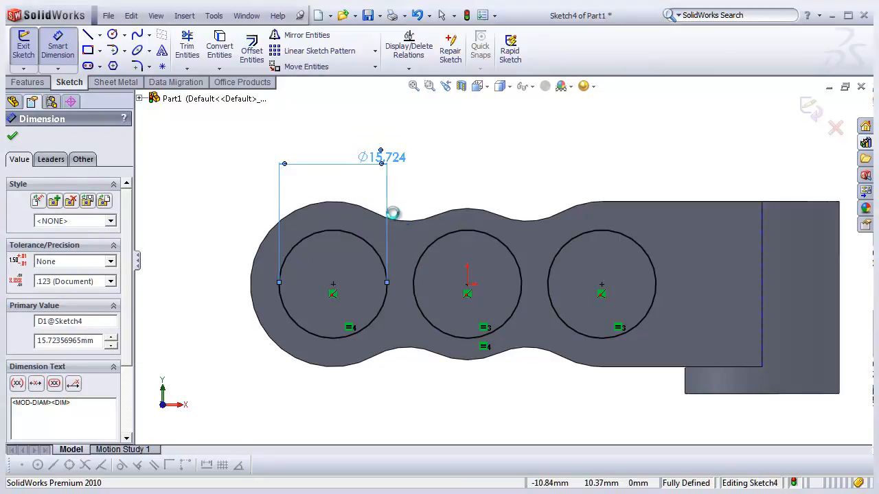
key(Delete)
- Dimension the left circle's diameter as 16 mm
click(60, 53)
click(359, 245)
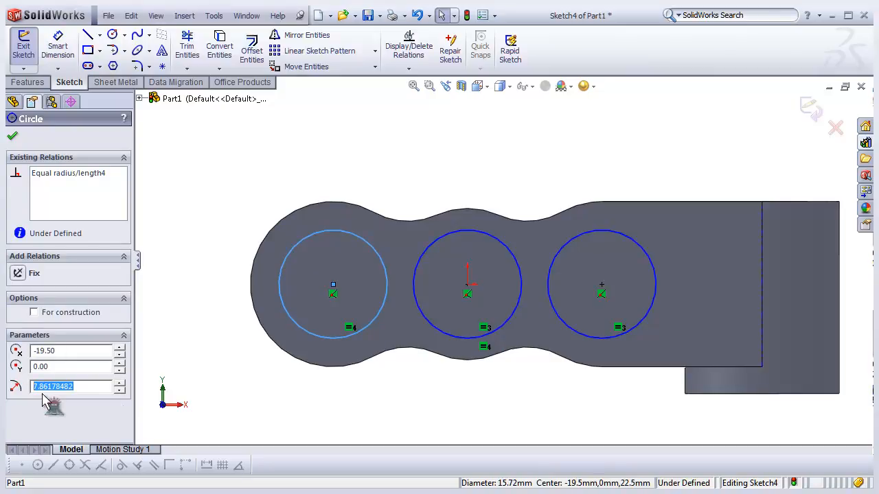
click(59, 49)
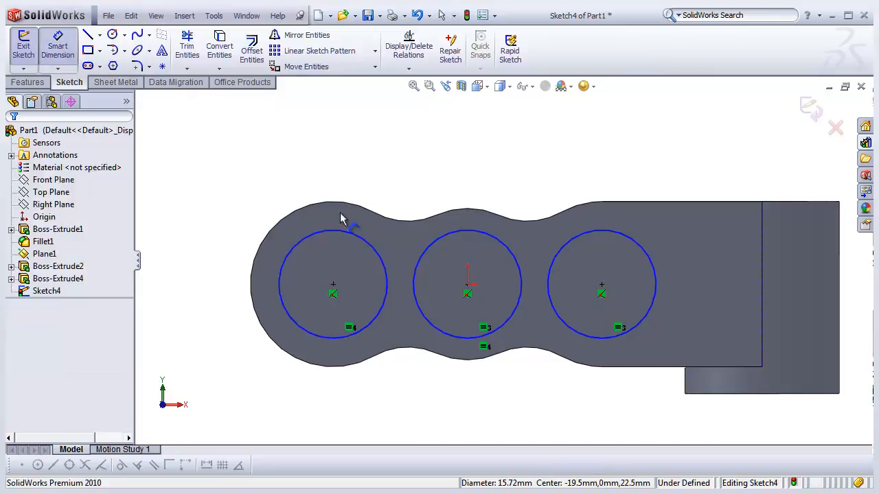
click(343, 233)
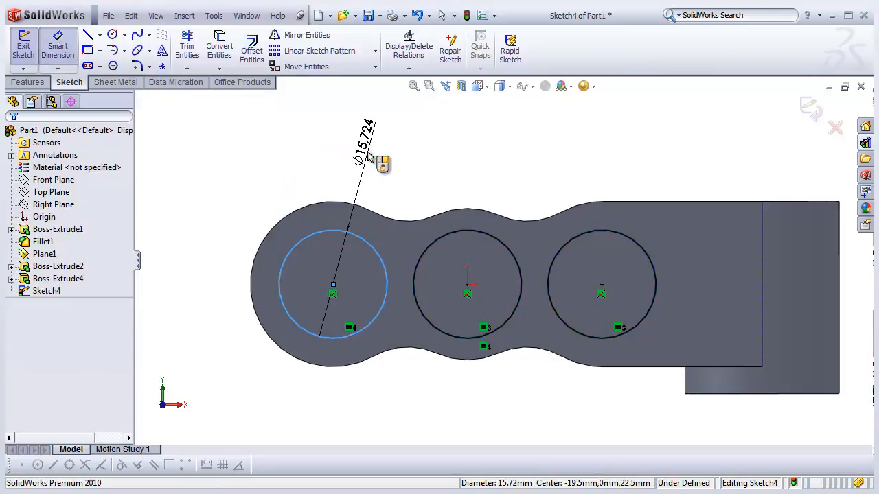
click(362, 190)
click(364, 144)
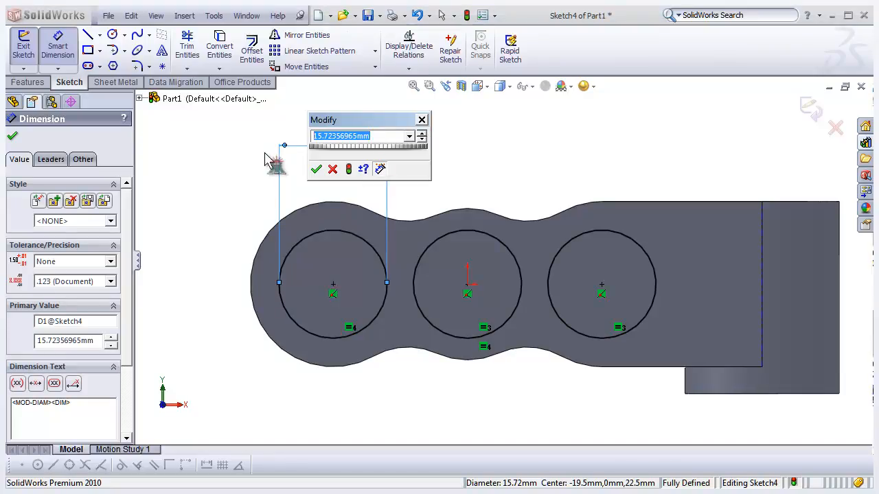
key(Return)
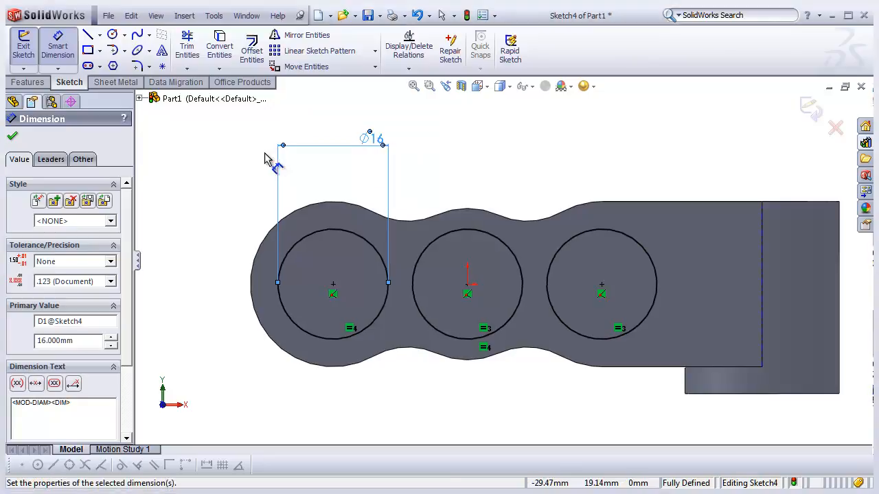
click(212, 182)
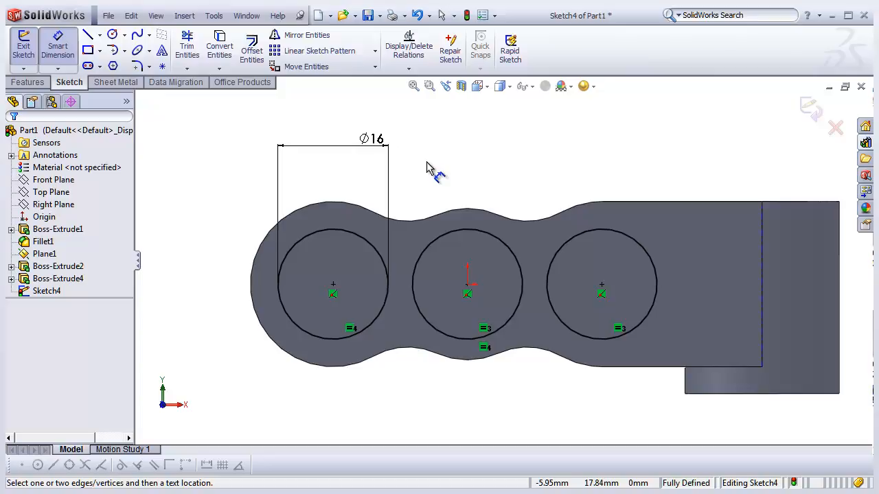
click(57, 45)
key(f)
scroll(329, 230, down, 3)
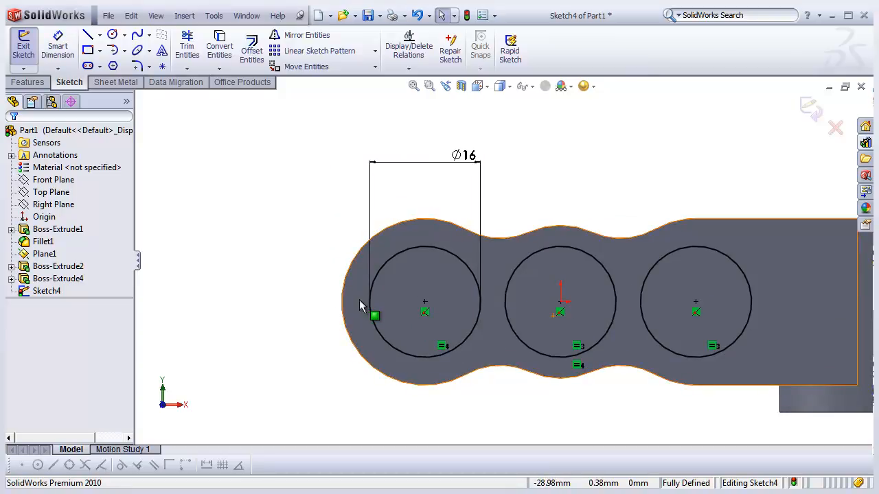
scroll(377, 302, up, 3)
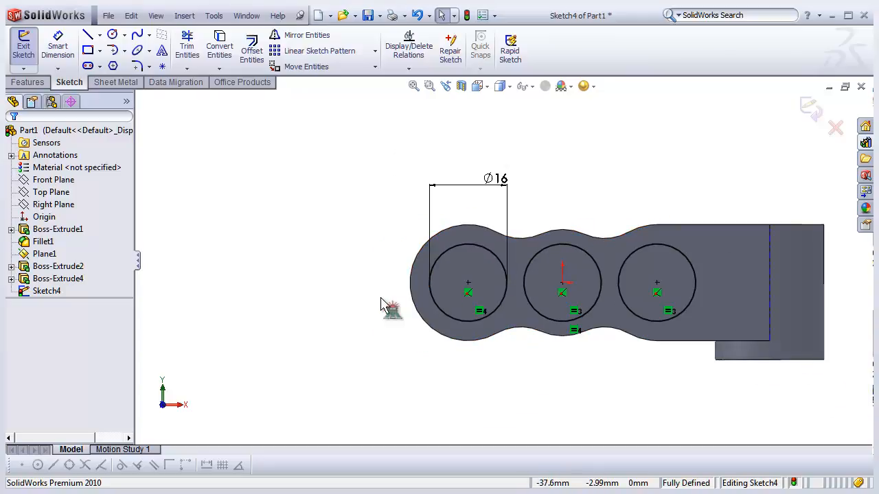
key(f)
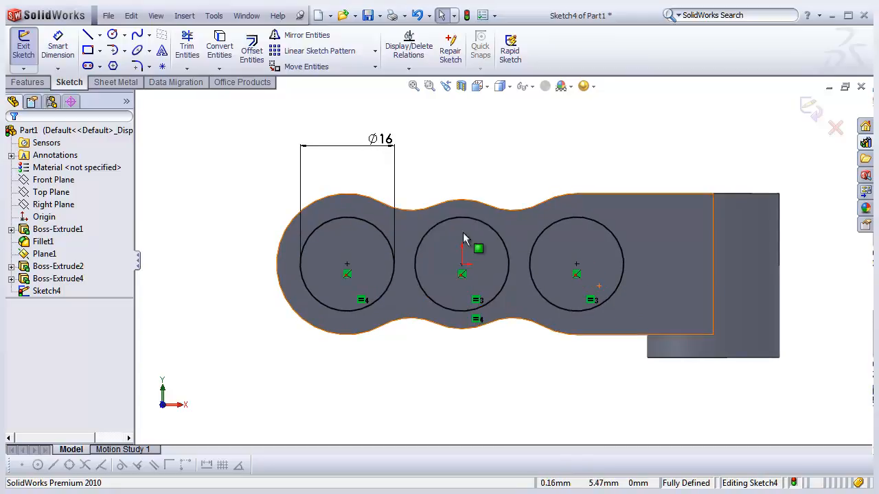
- Exit the three-hole sketch, discarding all of its changes
click(49, 293)
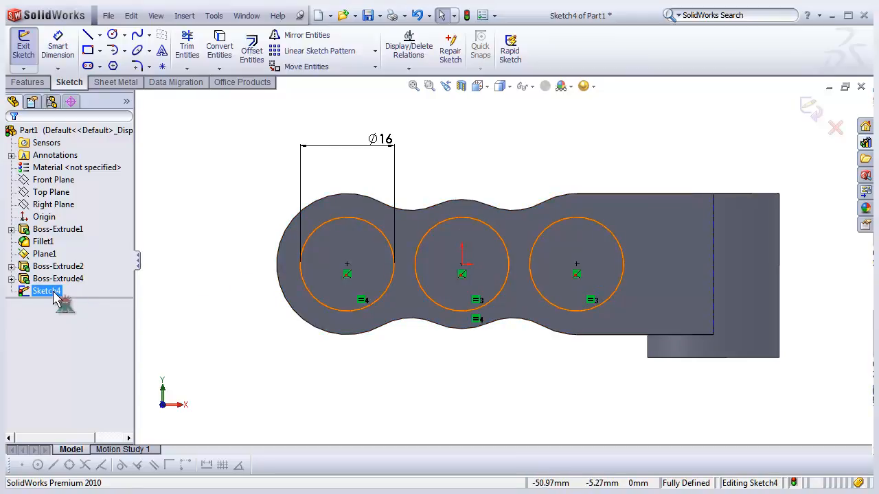
click(835, 128)
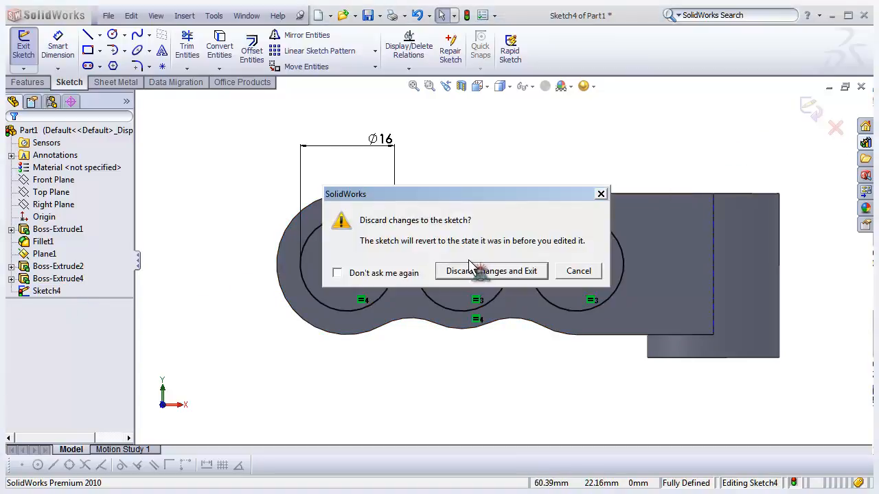
click(480, 271)
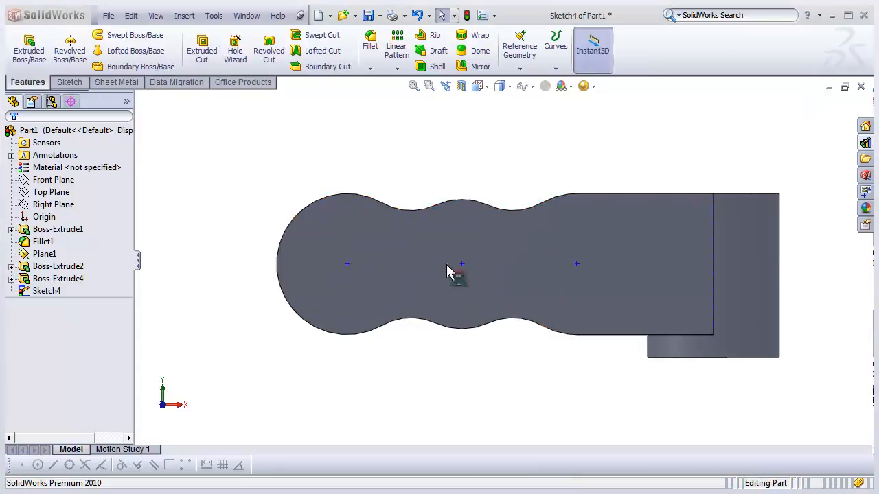
- Switch to the Part 009a reference model, rotate it to examine its holes, and return to Part1
click(245, 15)
click(278, 135)
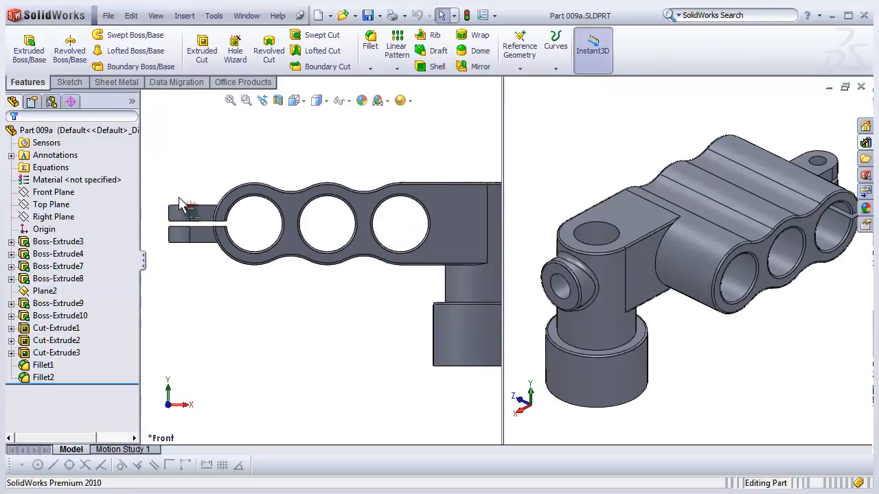
middle_drag(273, 221, 286, 300)
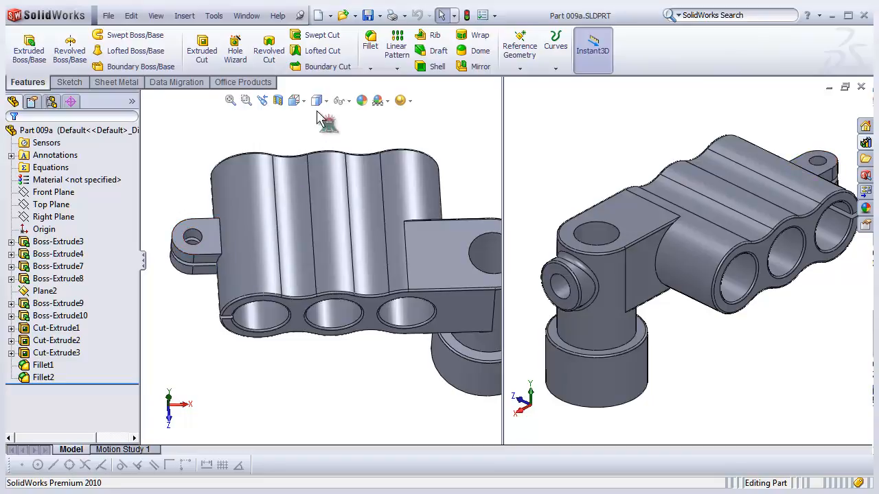
click(247, 15)
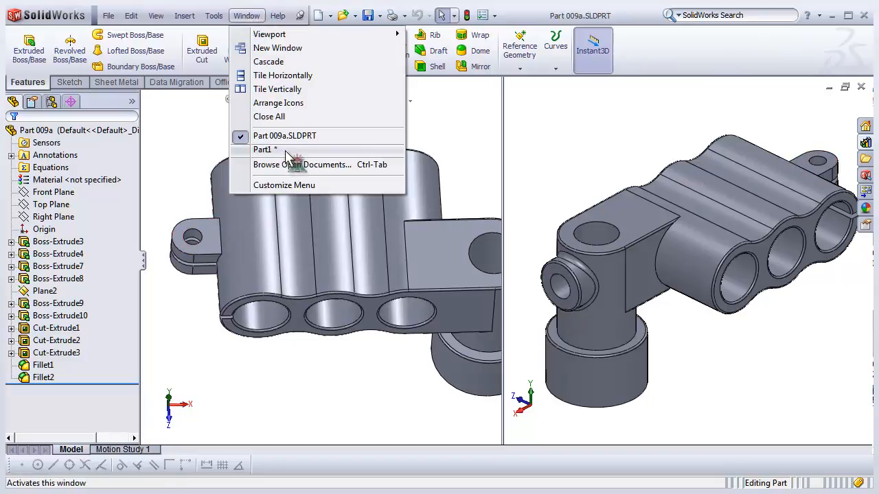
click(263, 149)
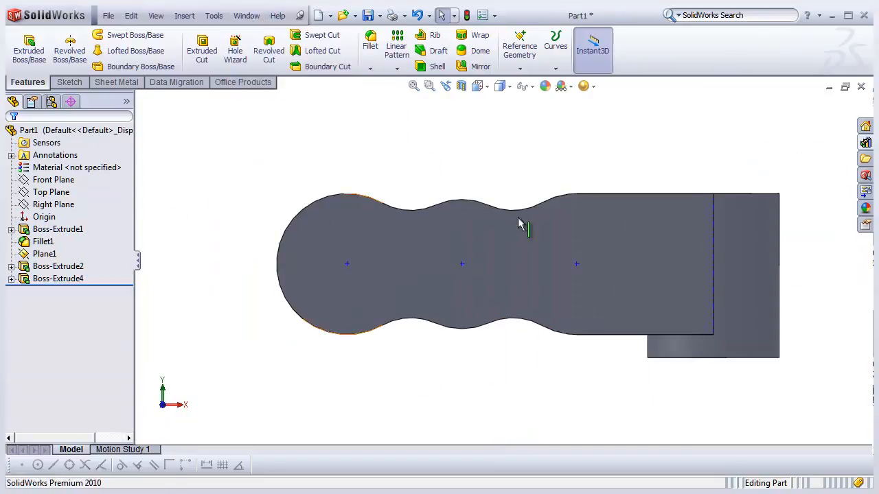
- Start a new sketch on Plane1
middle_drag(545, 232, 535, 277)
scroll(538, 277, up, 2)
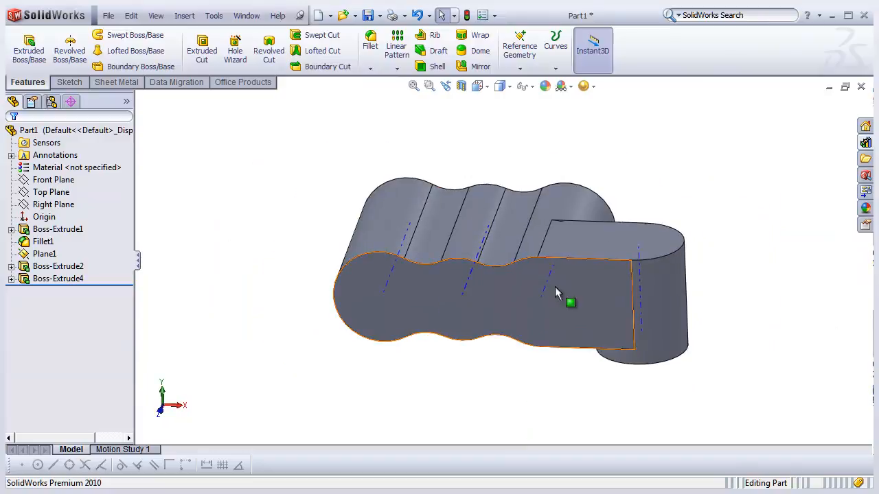
click(45, 255)
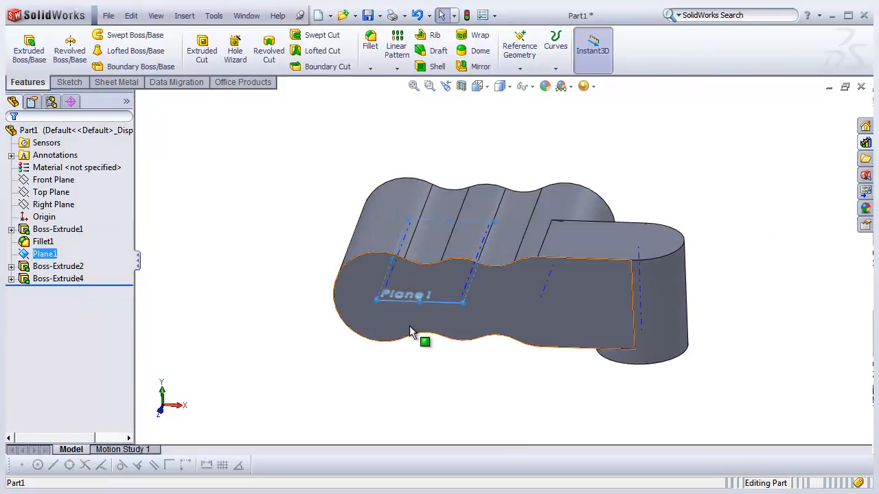
middle_drag(455, 344, 427, 298)
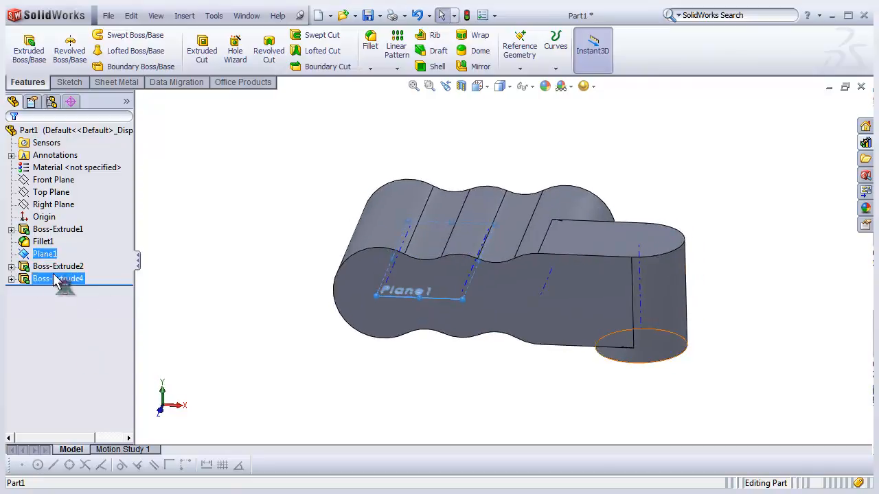
right_click(52, 259)
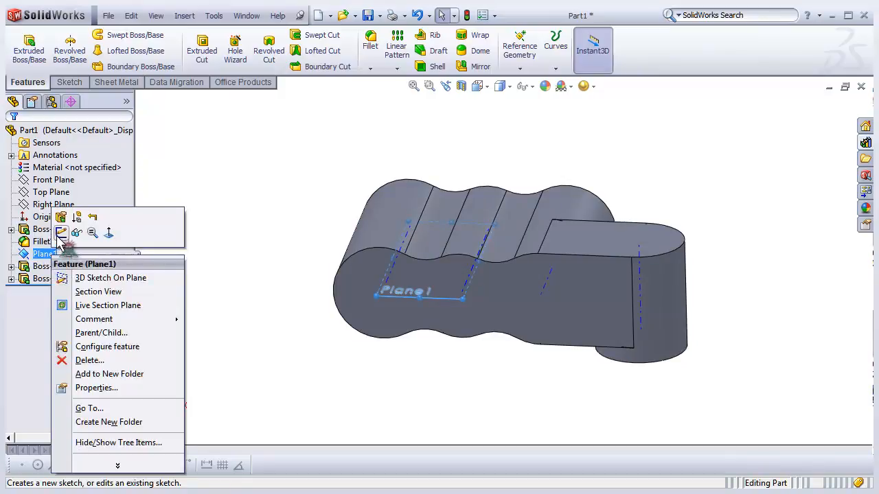
click(61, 233)
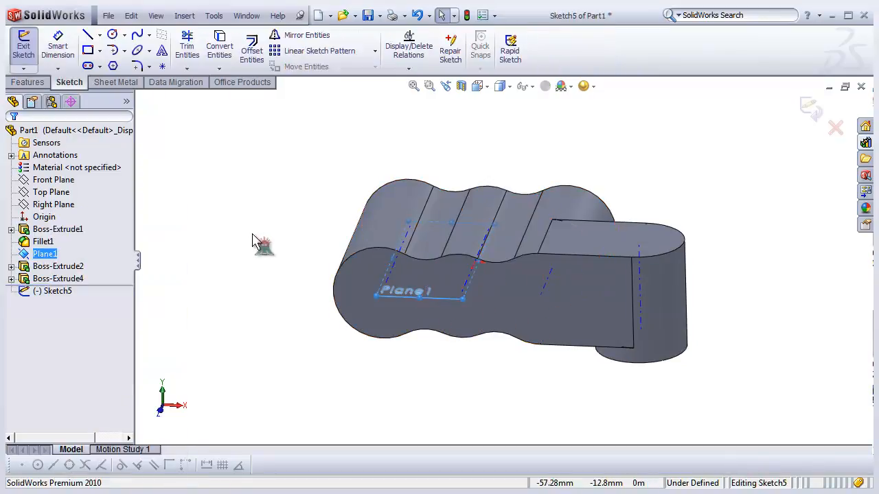
- Sketch a corner rectangle about 21 × 13 mm to the left of the body, viewed from the top
click(488, 87)
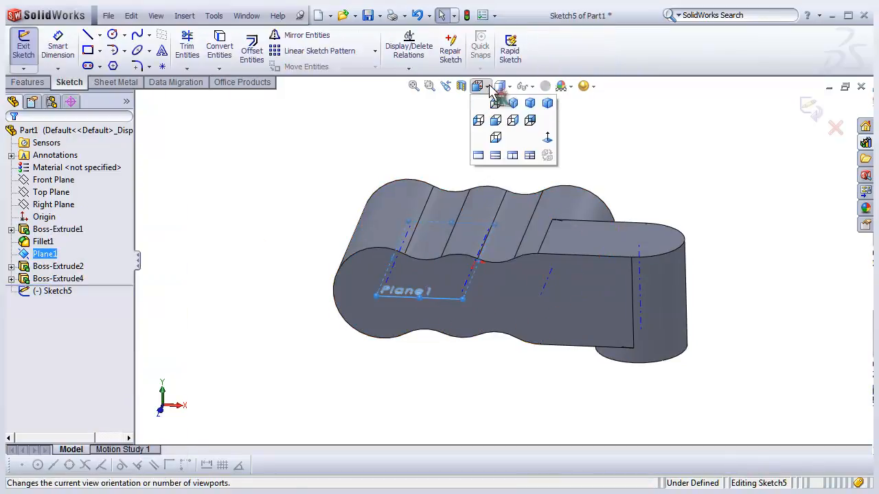
click(547, 139)
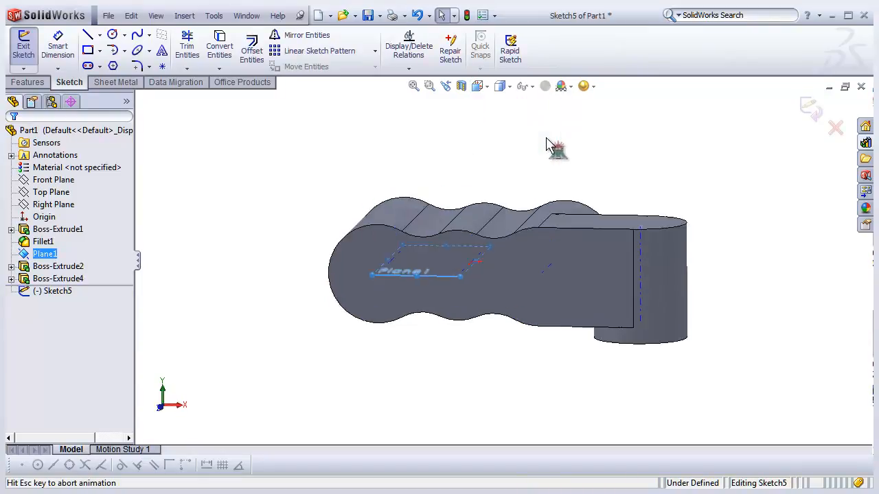
click(486, 87)
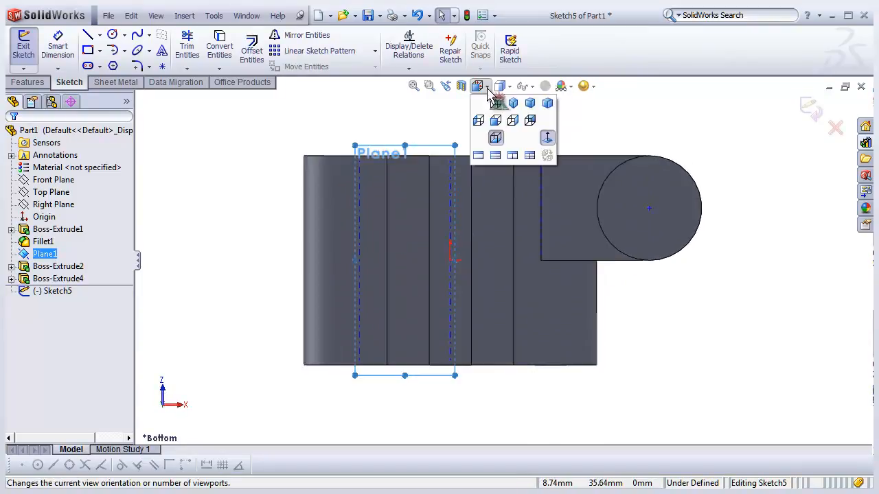
click(547, 139)
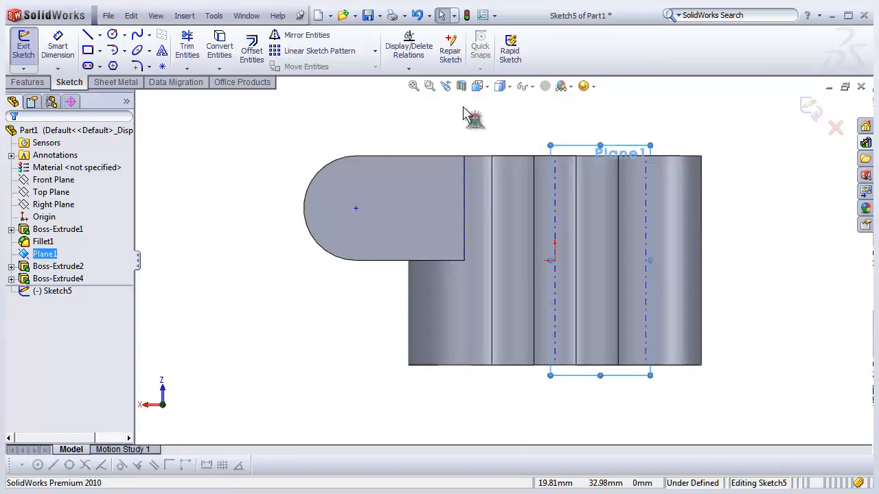
click(487, 88)
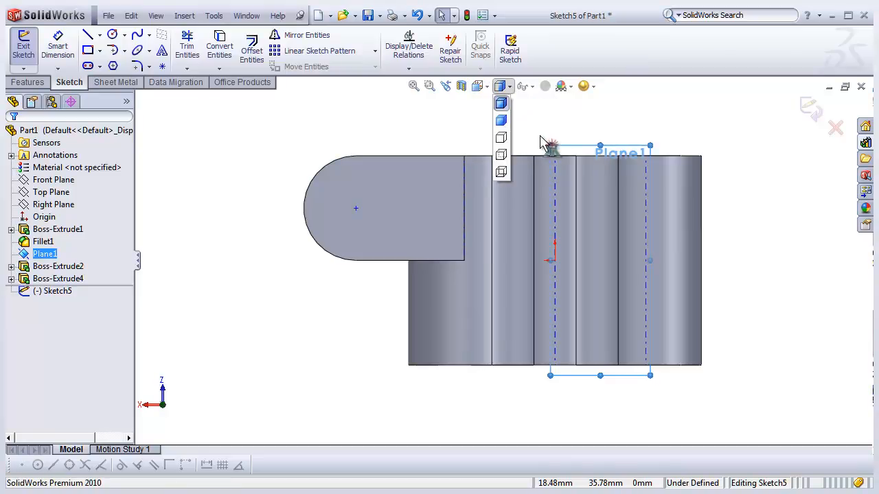
mouse_move(483, 89)
click(540, 140)
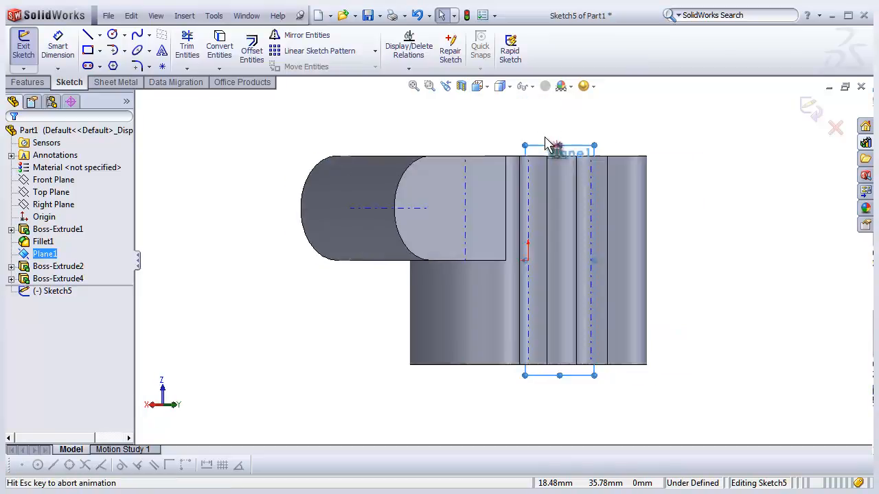
click(498, 130)
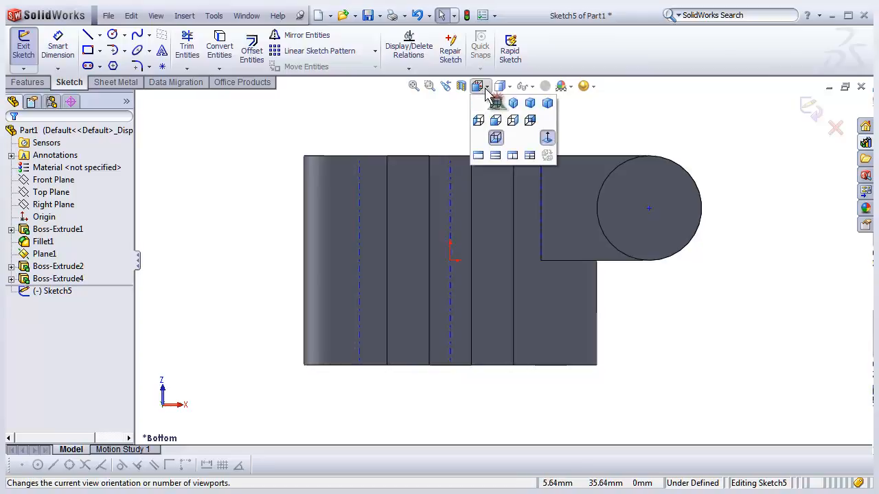
click(504, 116)
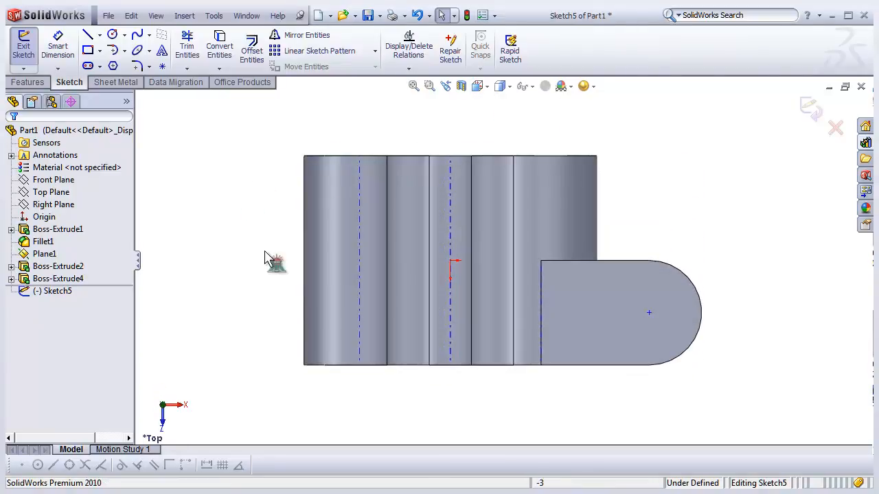
click(62, 292)
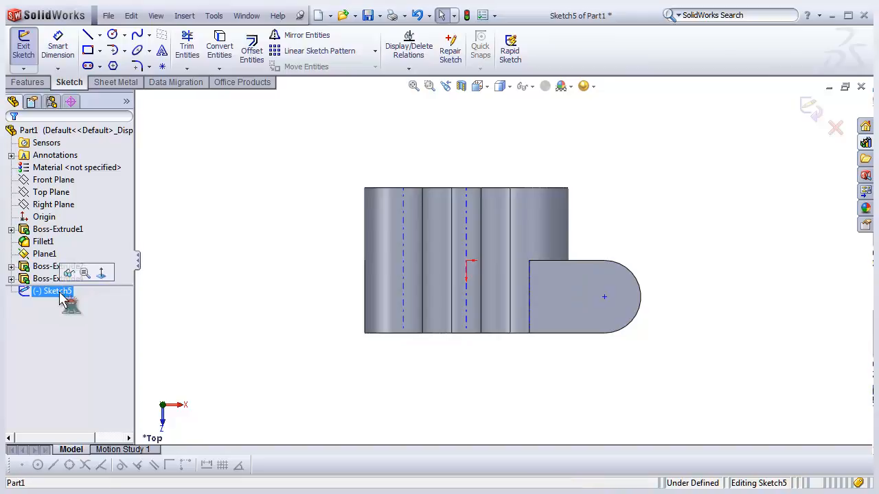
click(282, 272)
scroll(486, 268, down, 3)
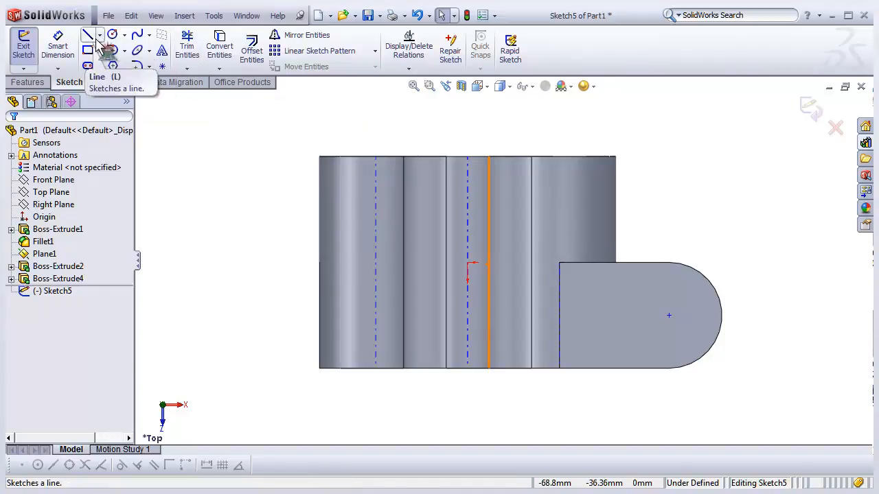
click(127, 132)
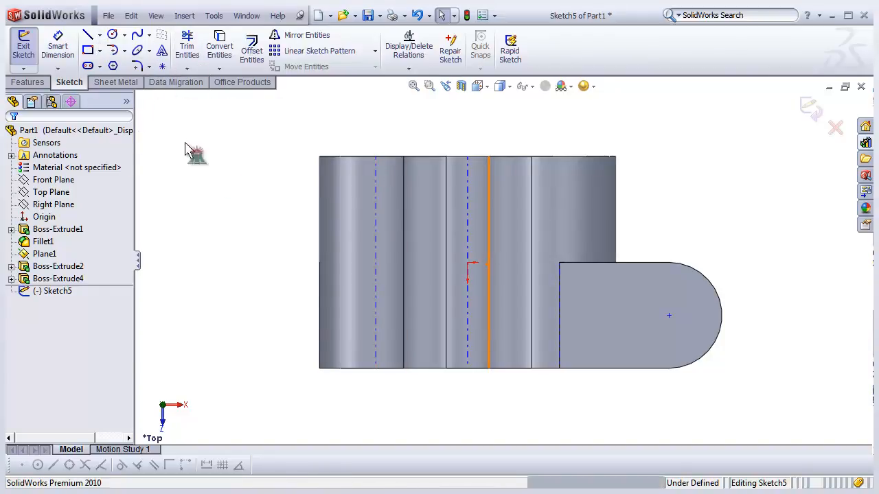
click(88, 52)
mouse_move(196, 238)
mouse_down()
mouse_move(261, 288)
mouse_move(296, 297)
mouse_up()
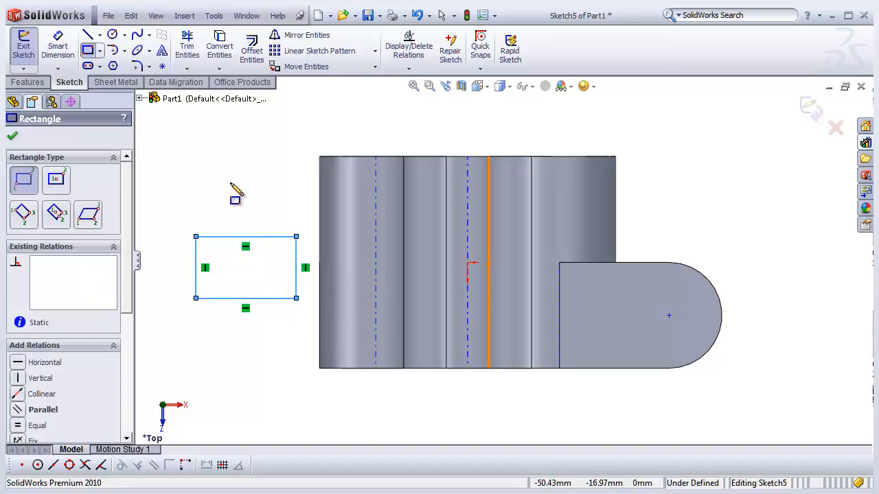
- Dimension the rectangle's width as 18.25 mm and its height as 12.4 mm
click(58, 49)
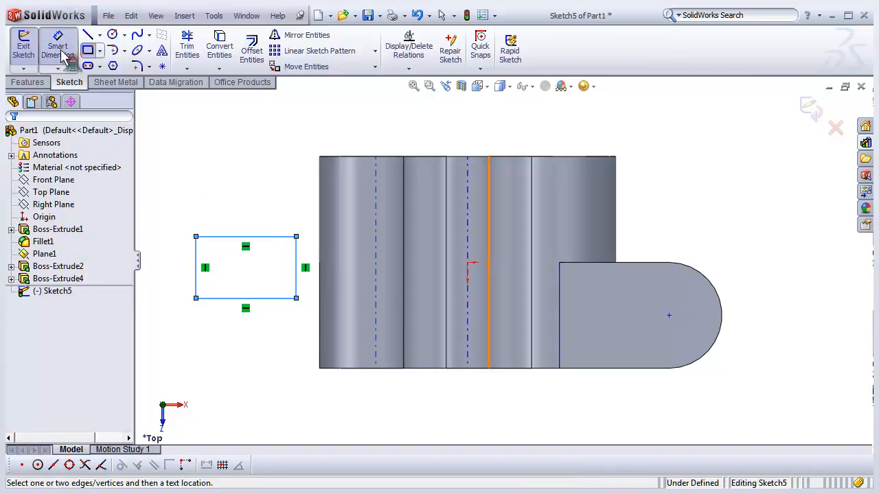
click(266, 234)
click(255, 221)
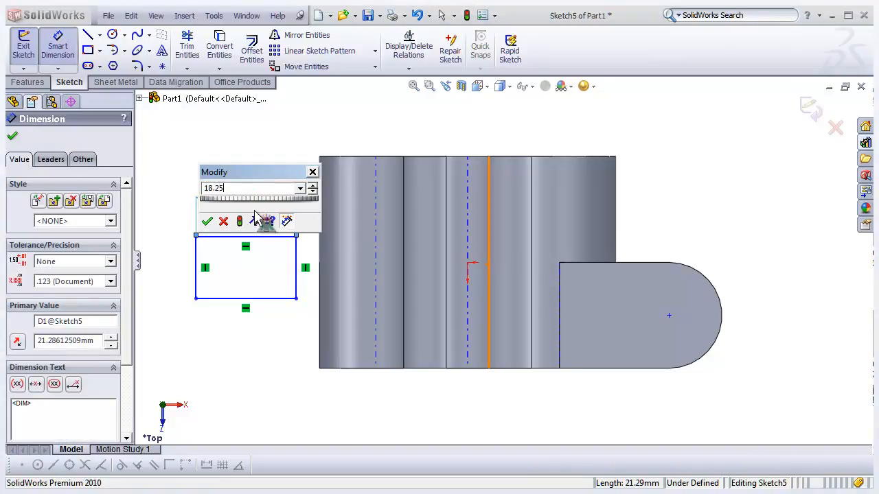
key(Return)
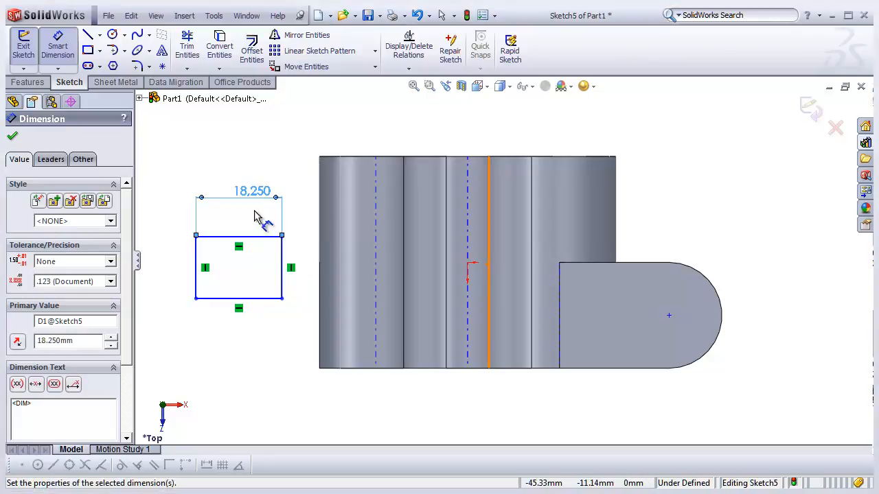
click(197, 264)
click(175, 267)
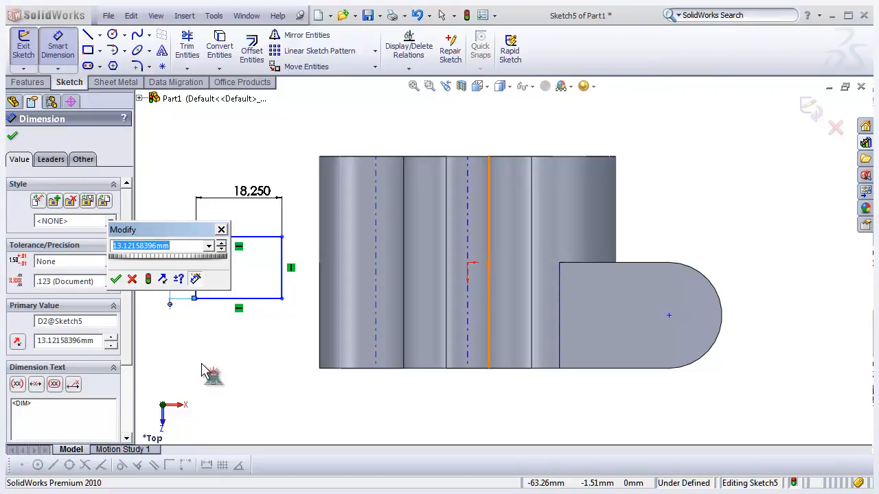
key(Return)
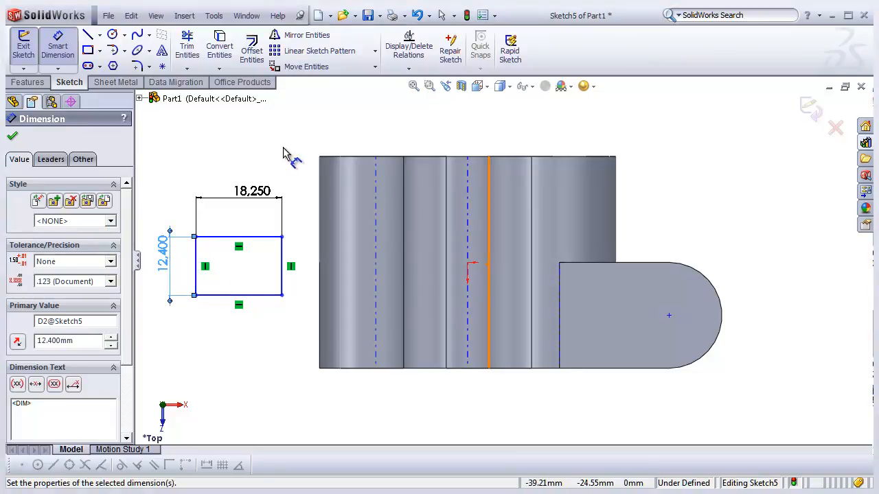
click(57, 48)
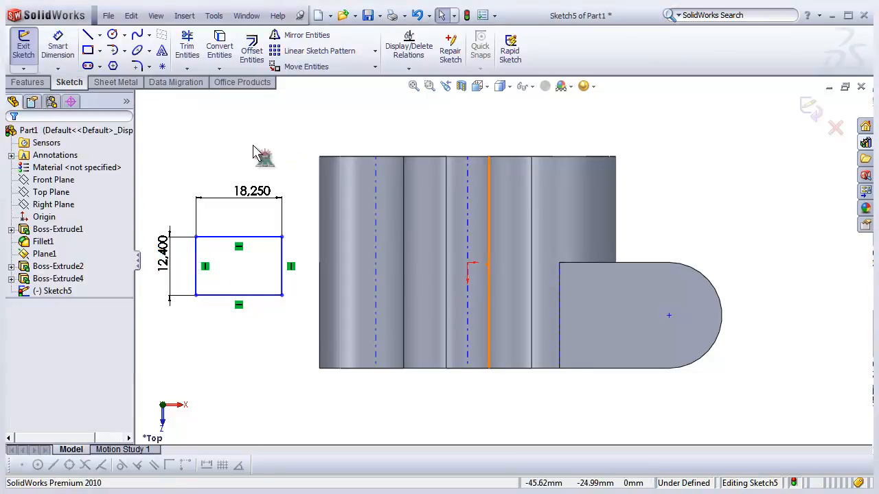
- Draw a horizontal line from the middle centerline of the body leftward toward the rectangle
scroll(253, 146, down, 1)
scroll(252, 146, up, 1)
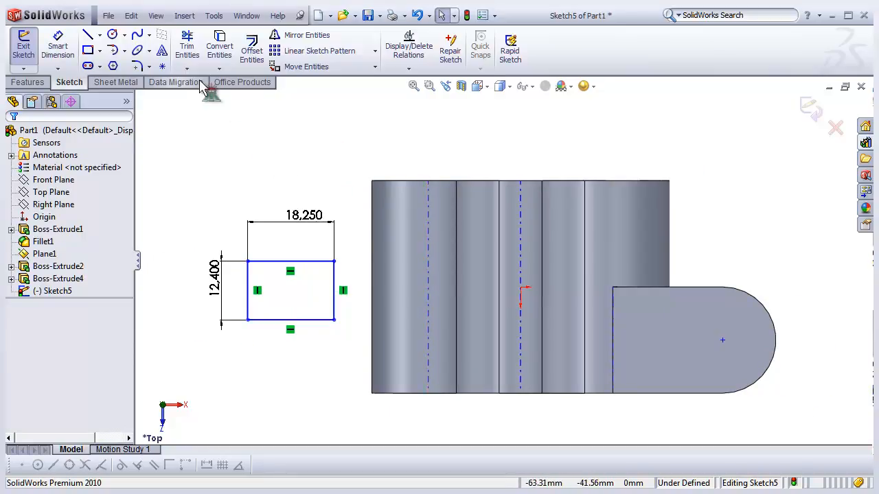
click(88, 35)
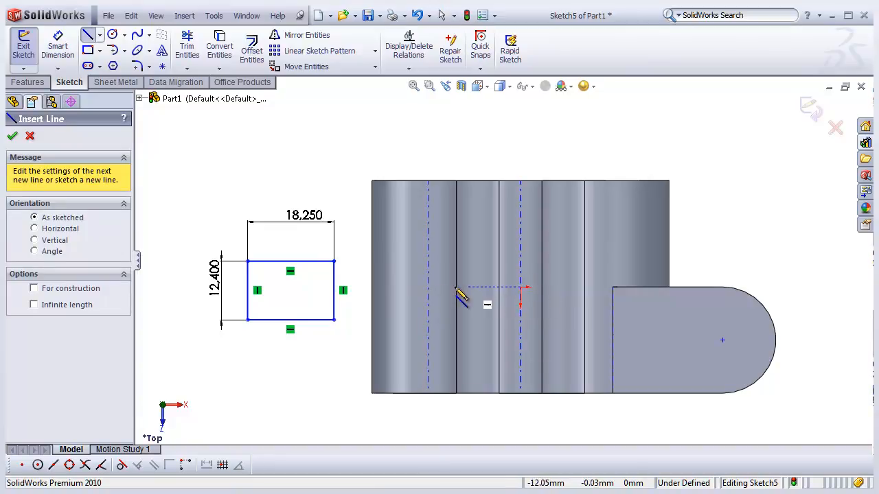
scroll(520, 288, down, 1)
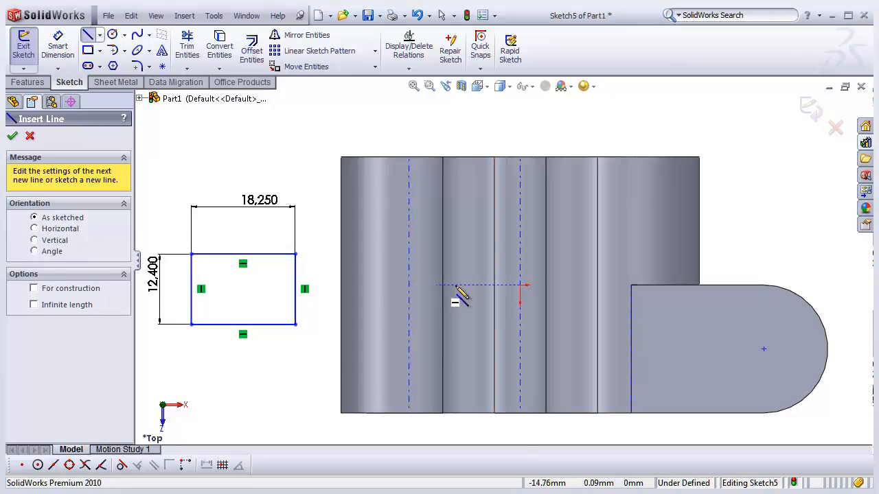
click(520, 284)
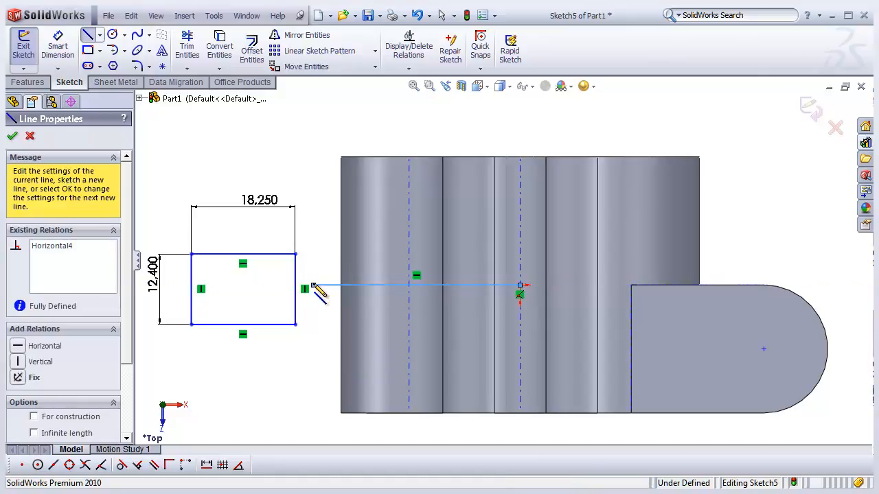
right_click(309, 184)
click(336, 195)
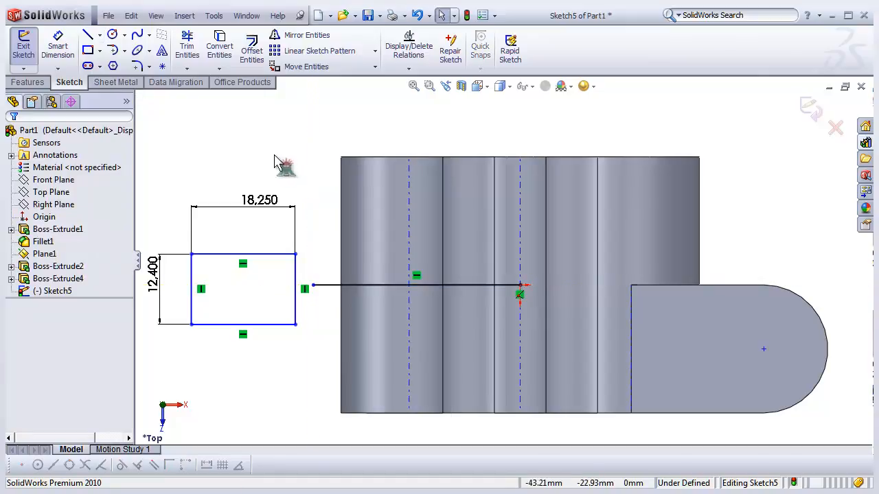
- Convert the horizontal line drawn from the body's centerline into construction geometry
click(331, 286)
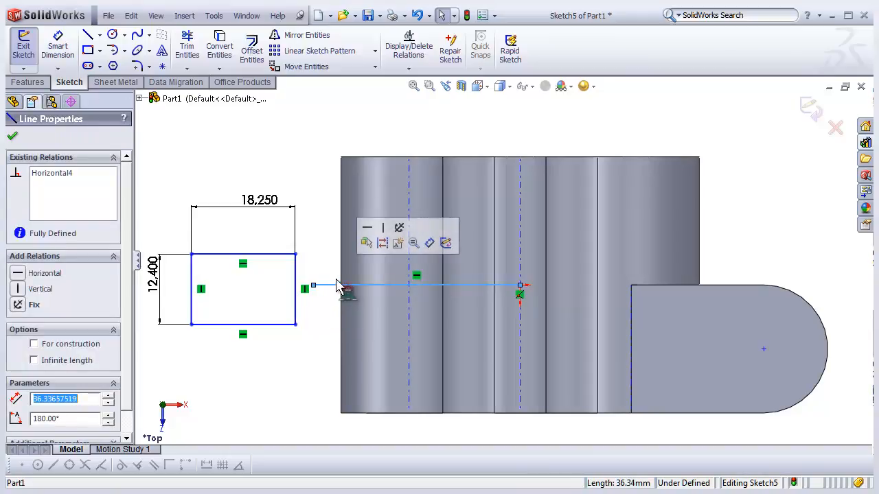
click(382, 245)
click(290, 364)
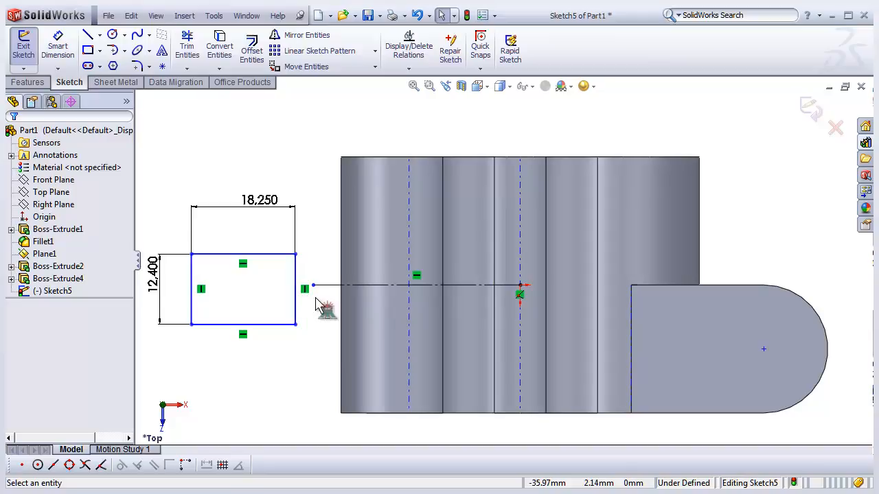
- Add a Horizontal relation between the midpoint of the rectangle's right edge and the construction line's left endpoint
scroll(301, 294, down, 2)
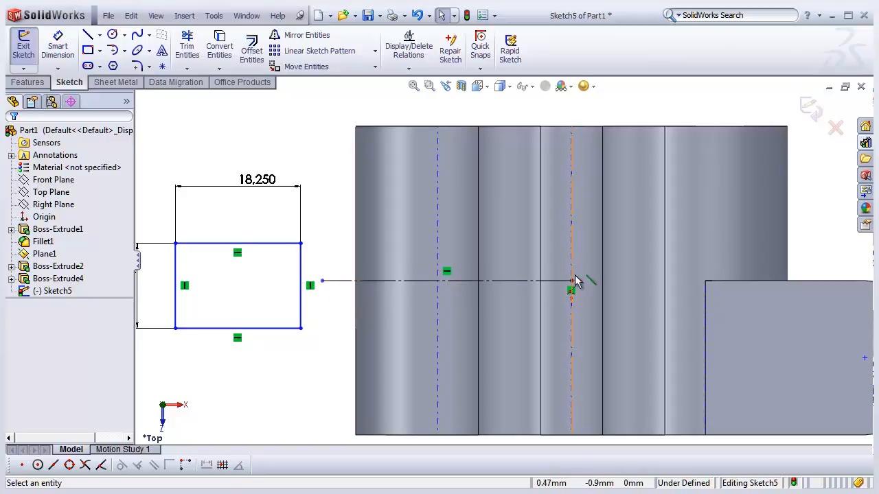
scroll(326, 302, down, 2)
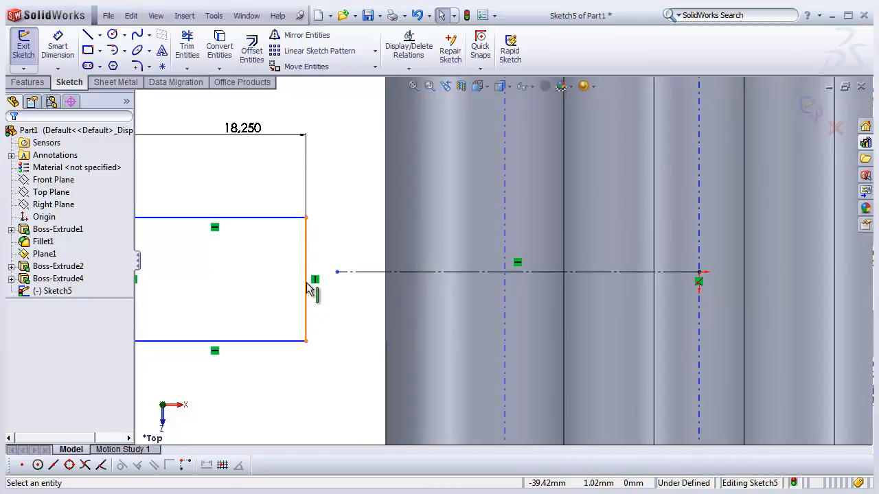
click(307, 287)
right_click(309, 289)
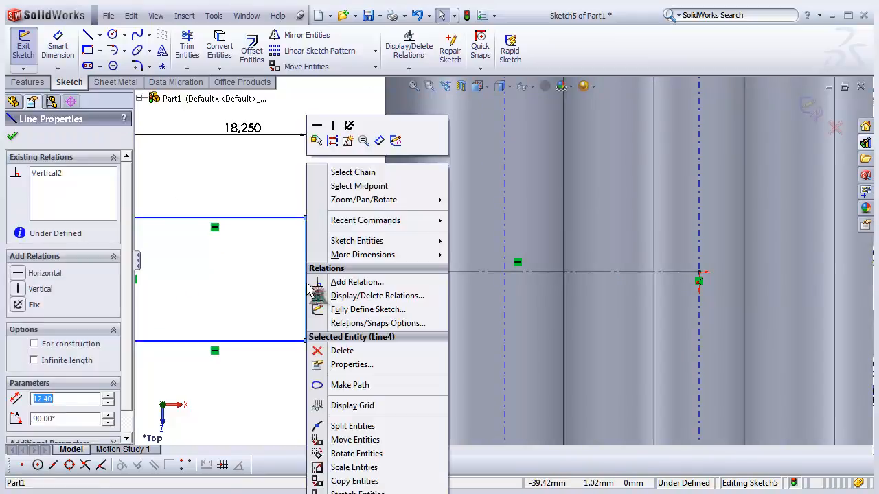
click(374, 186)
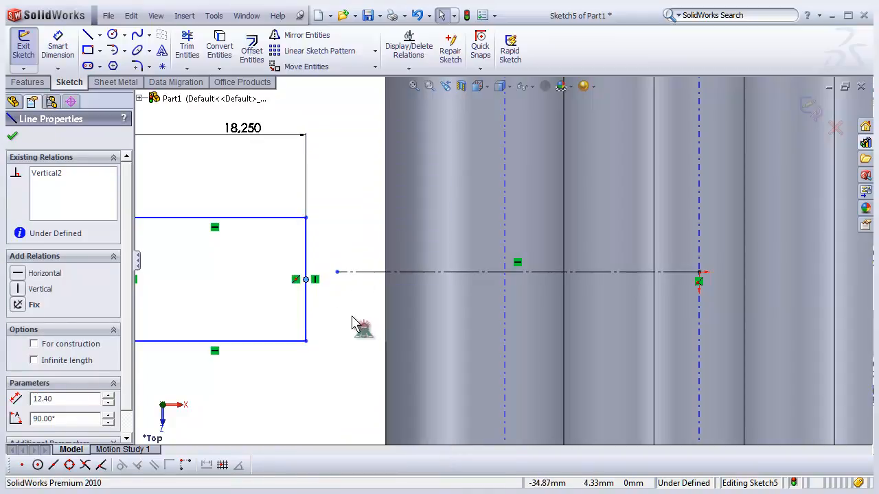
ctrl+click(340, 277)
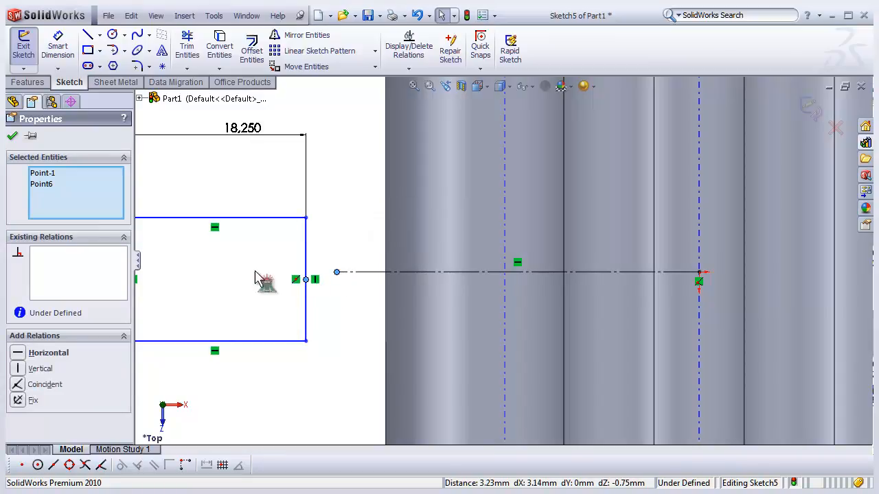
click(19, 353)
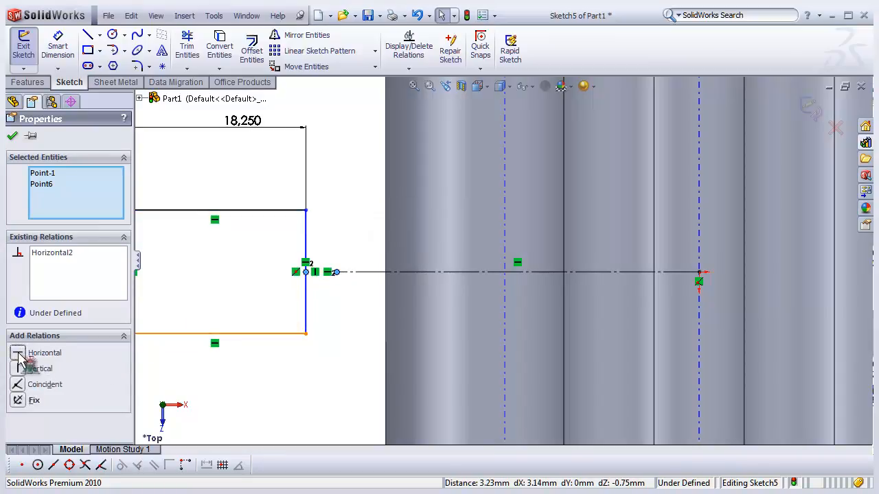
click(261, 364)
- Make the rectangle's right edge collinear with the body's nearest cylinder axis
scroll(350, 377, down, 3)
scroll(388, 330, up, 2)
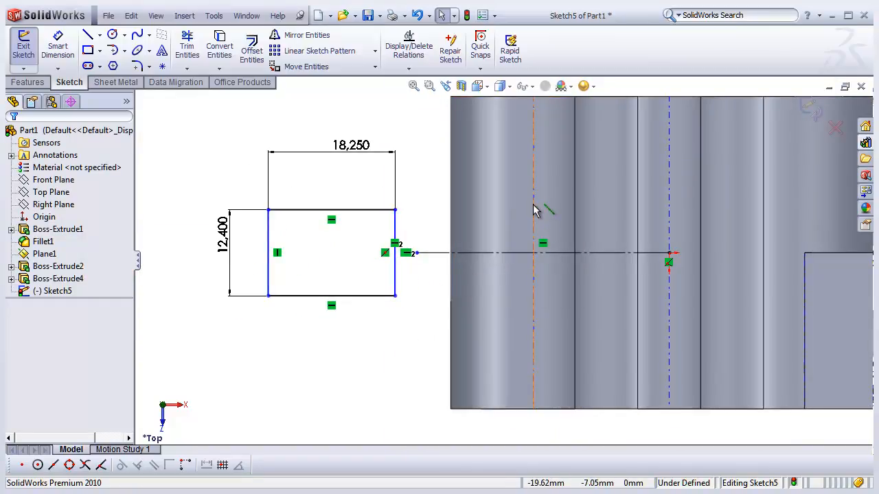
click(397, 273)
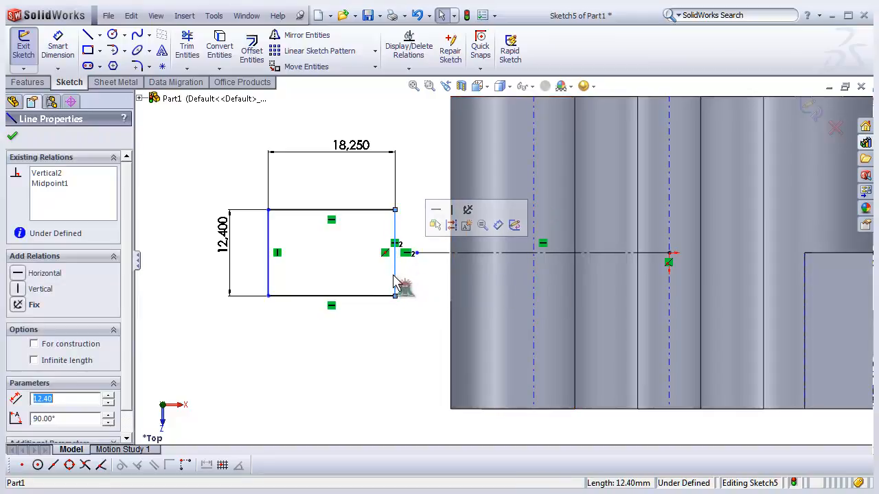
ctrl+click(535, 280)
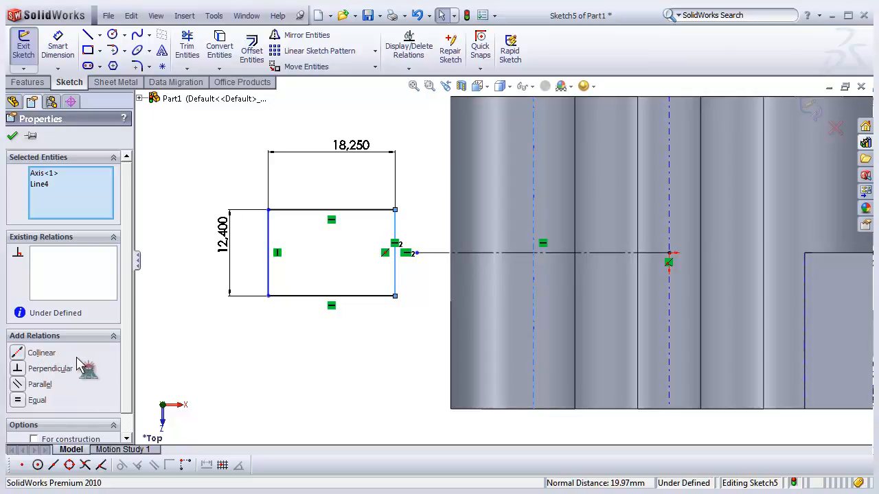
click(19, 354)
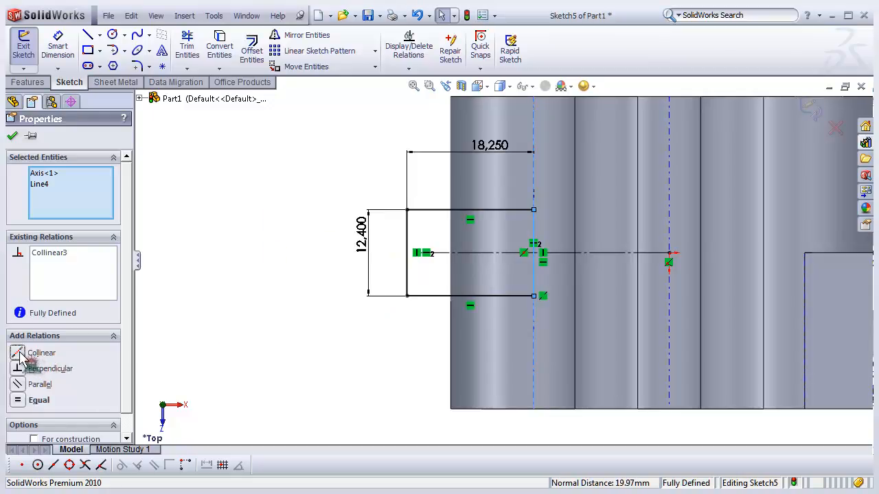
click(254, 339)
- Draw a circle centred on the midpoint of the rectangle's left edge, passing through its left corners
scroll(524, 224, down, 1)
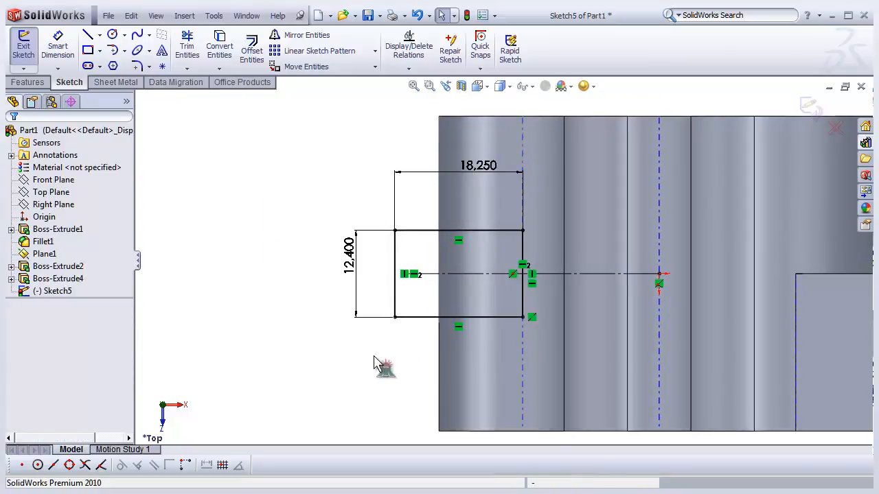
scroll(437, 278, down, 2)
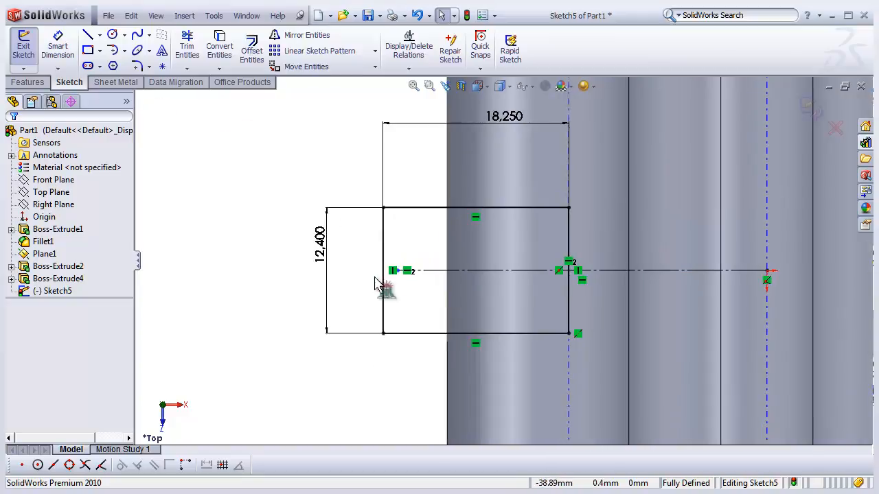
click(112, 35)
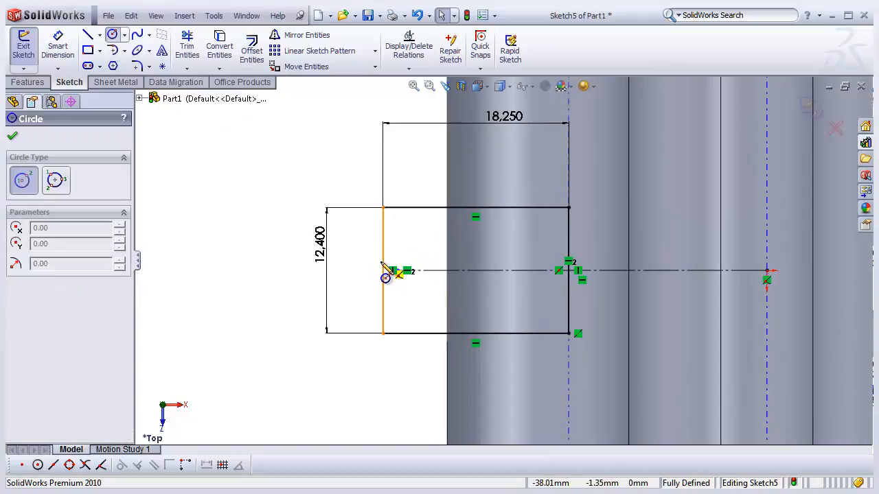
click(383, 271)
click(383, 208)
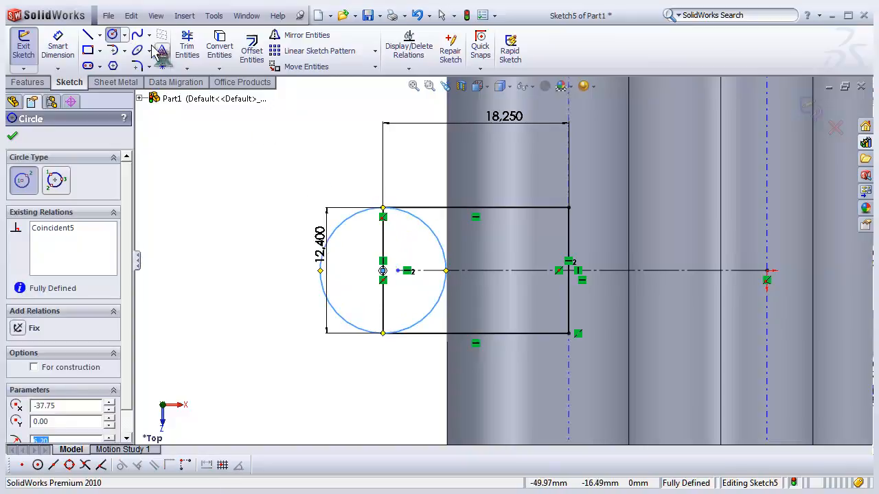
- Trim the rectangle's left edge and the circle's inner half to leave a rounded end
click(187, 46)
mouse_move(377, 211)
mouse_down()
mouse_move(442, 231)
mouse_move(373, 254)
mouse_move(419, 313)
mouse_move(386, 333)
mouse_up()
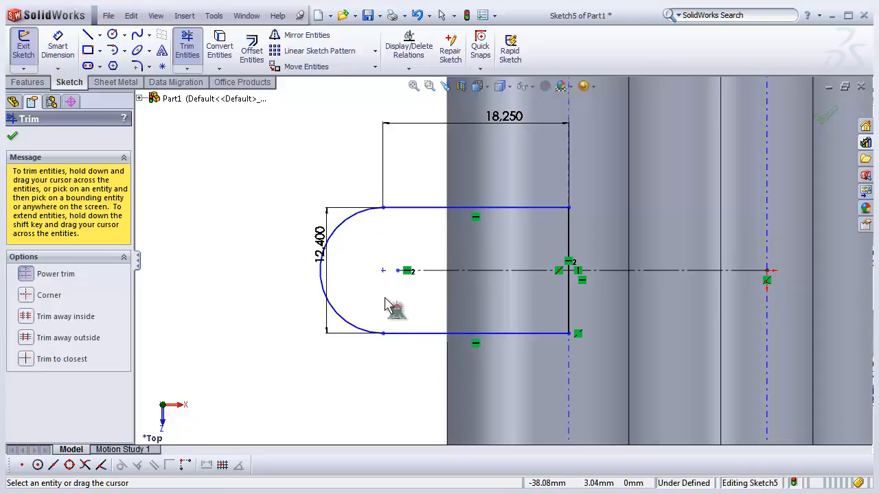
scroll(330, 300, up, 4)
scroll(402, 272, down, 1)
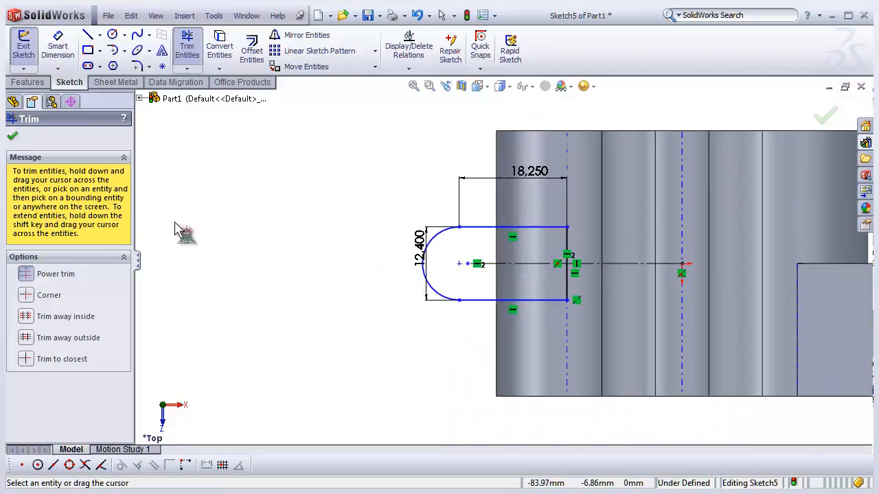
- Draw a smaller circle concentric with the rounded end's arc
click(111, 35)
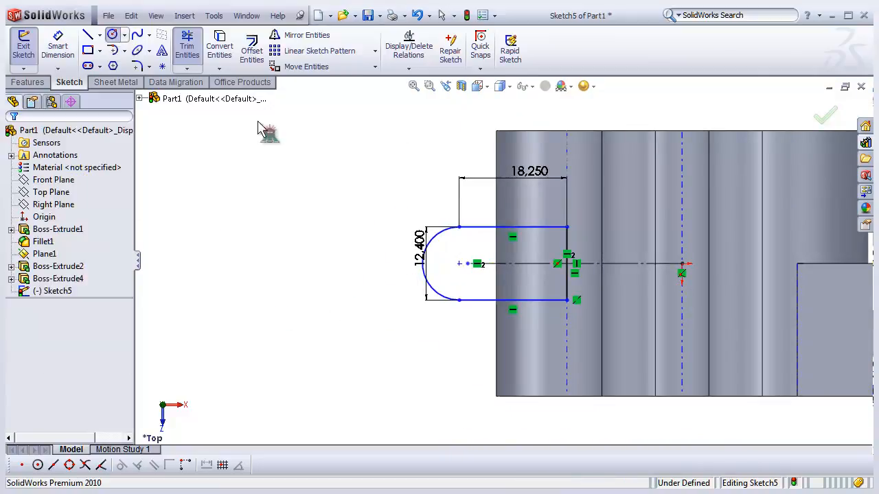
click(459, 264)
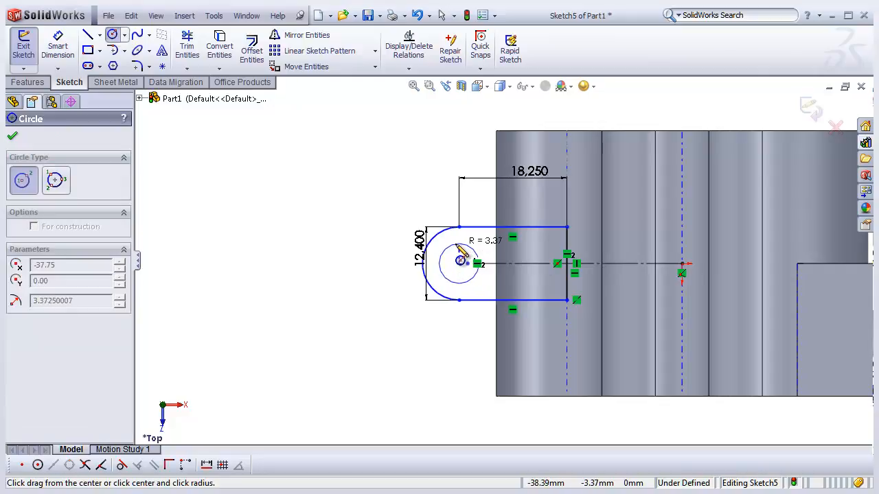
click(475, 251)
scroll(477, 249, down, 3)
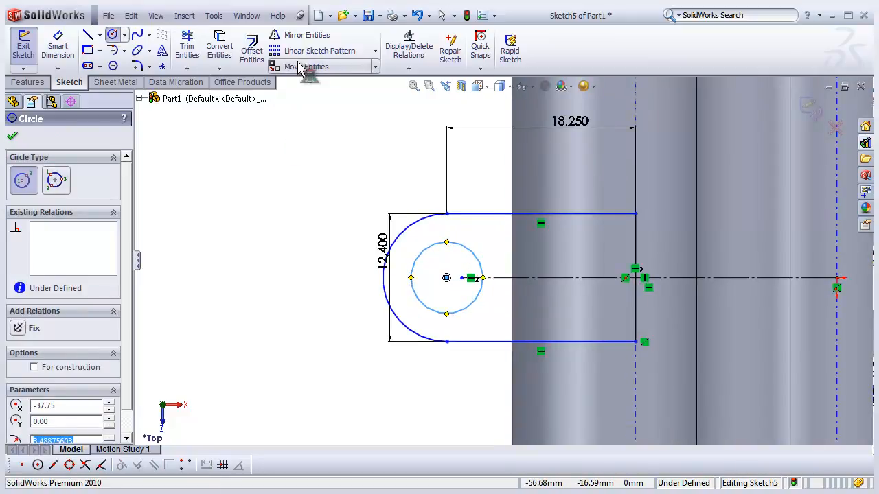
click(186, 48)
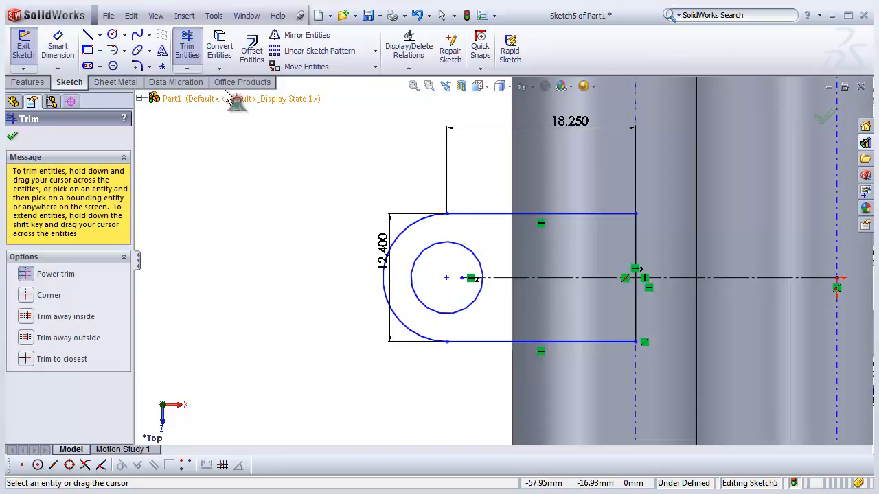
- Dimension the inner circle's diameter as 6 mm
click(61, 42)
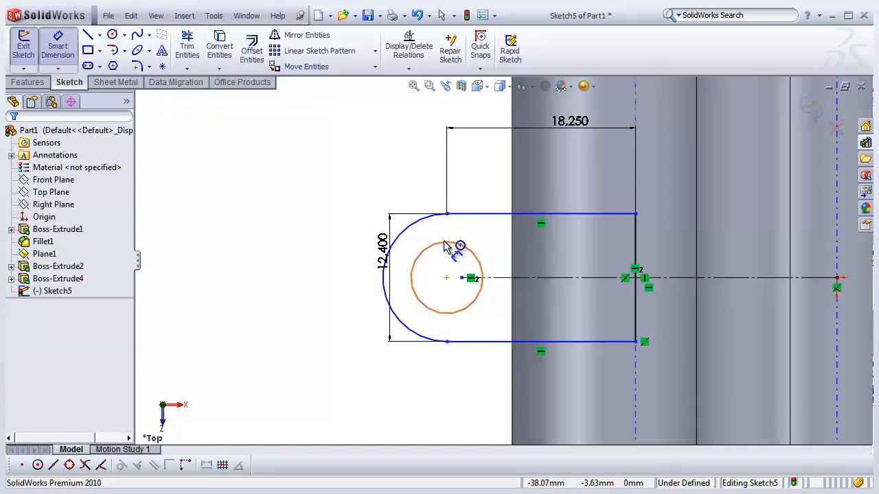
click(468, 253)
click(420, 200)
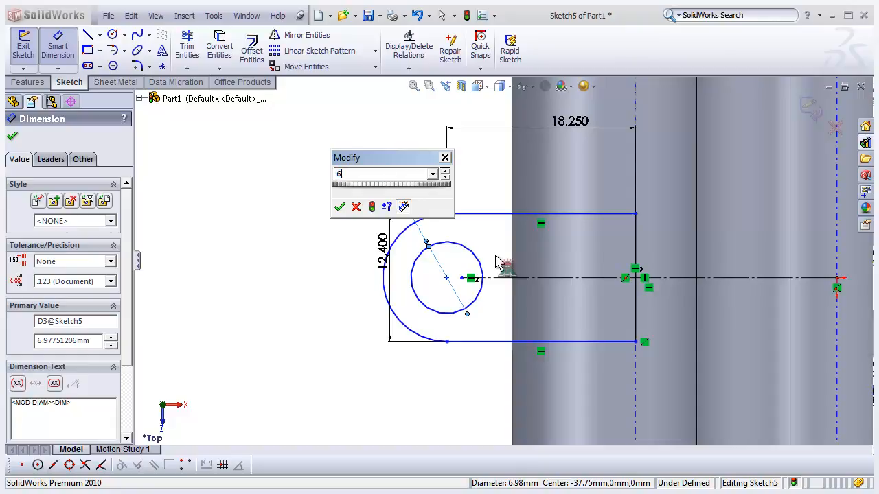
key(Return)
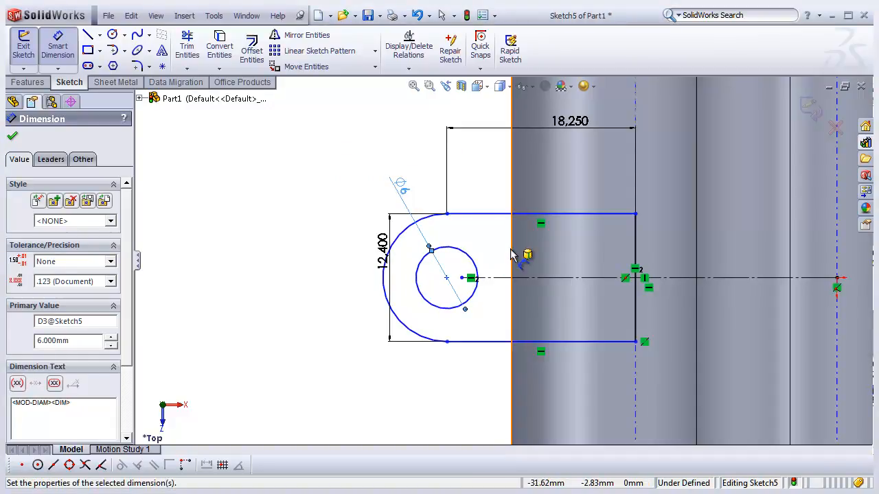
- Exit the sketch
scroll(317, 287, up, 2)
scroll(320, 289, up, 1)
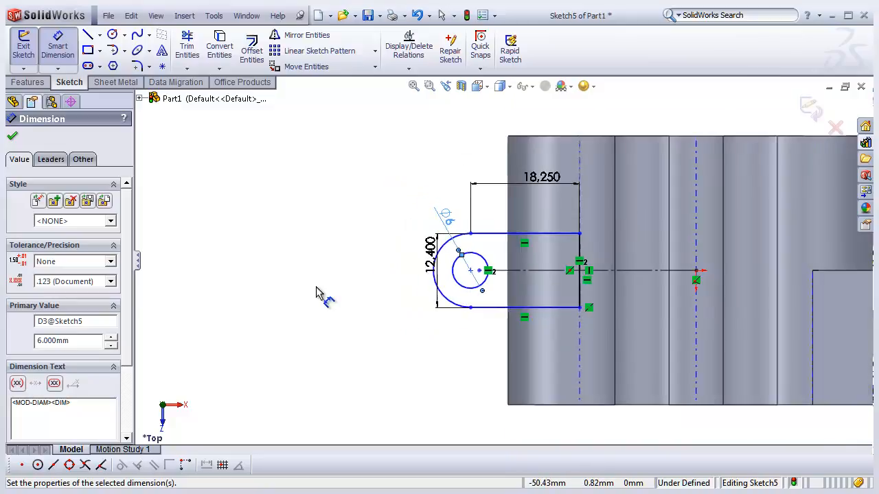
scroll(498, 257, down, 3)
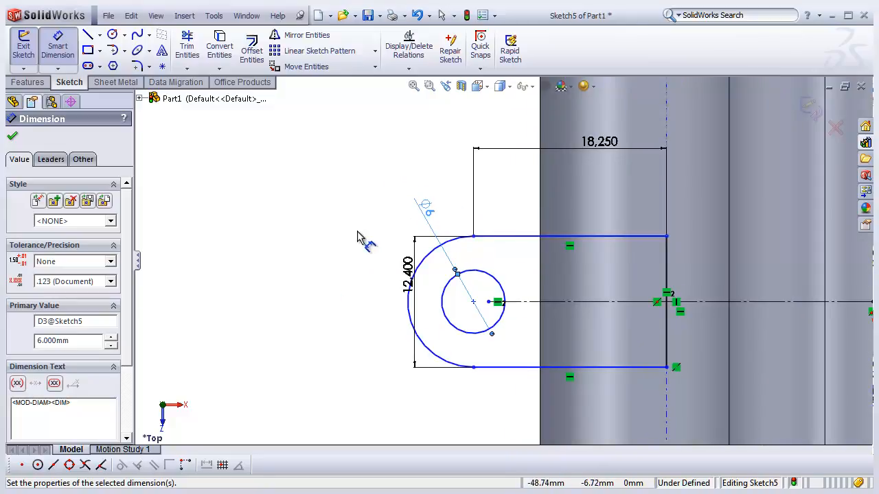
scroll(503, 260, up, 3)
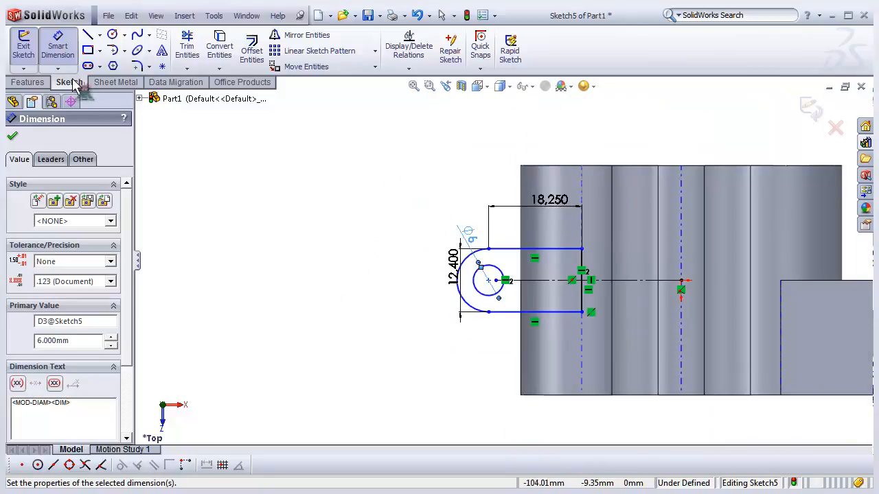
click(23, 47)
- Extrude the tab sketch as a Mid Plane boss 1.50 mm thick
mouse_move(630, 356)
middle_down()
mouse_move(634, 196)
mouse_move(556, 242)
middle_up()
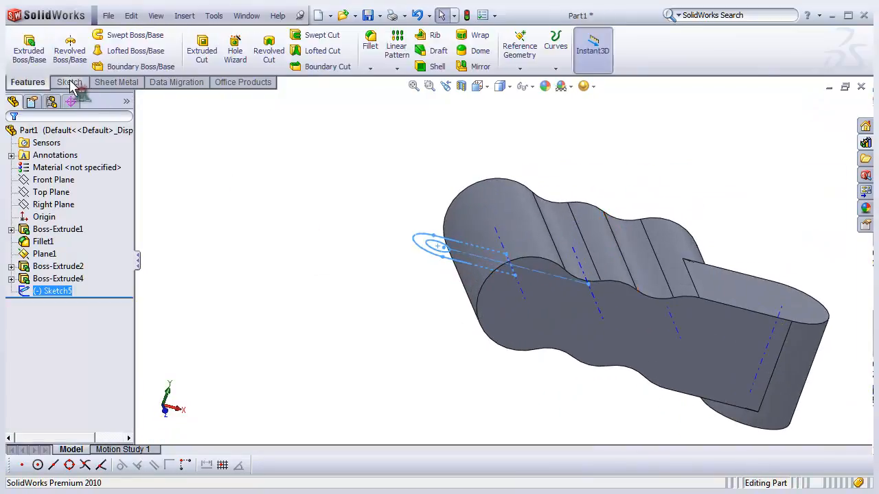
click(43, 62)
scroll(500, 281, down, 5)
middle_drag(494, 255, 476, 147)
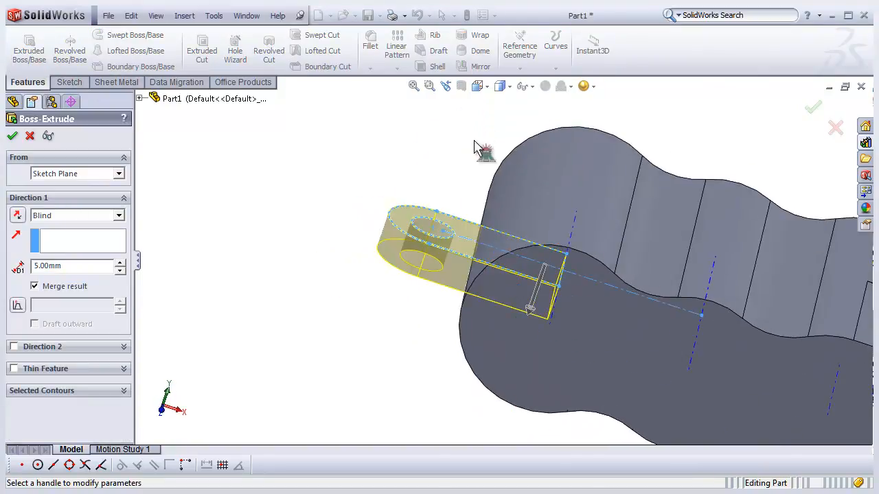
click(478, 86)
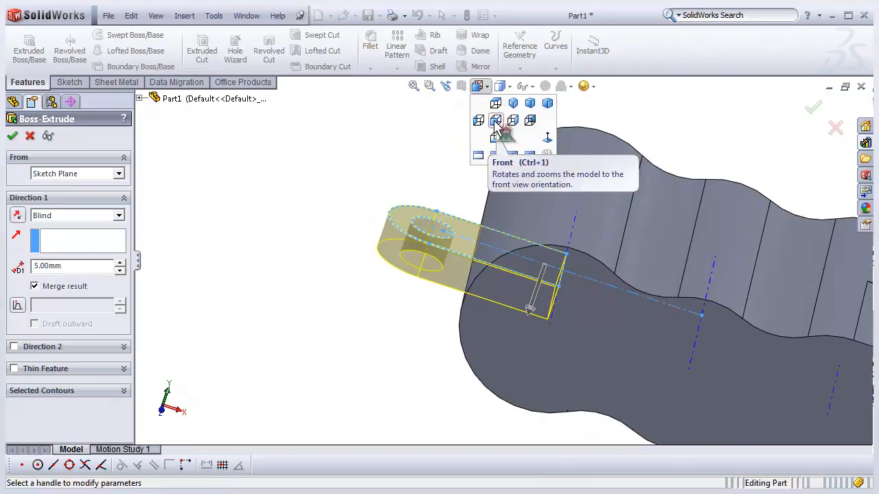
click(495, 121)
scroll(372, 337, down, 6)
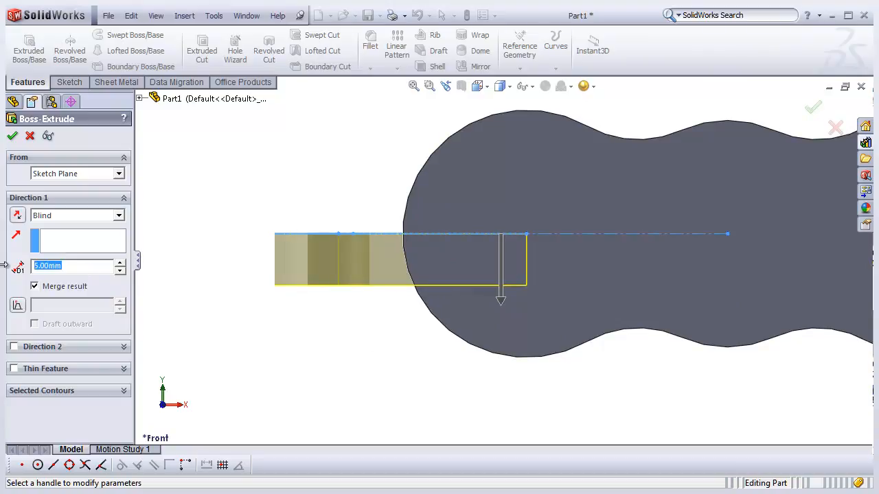
key(Return)
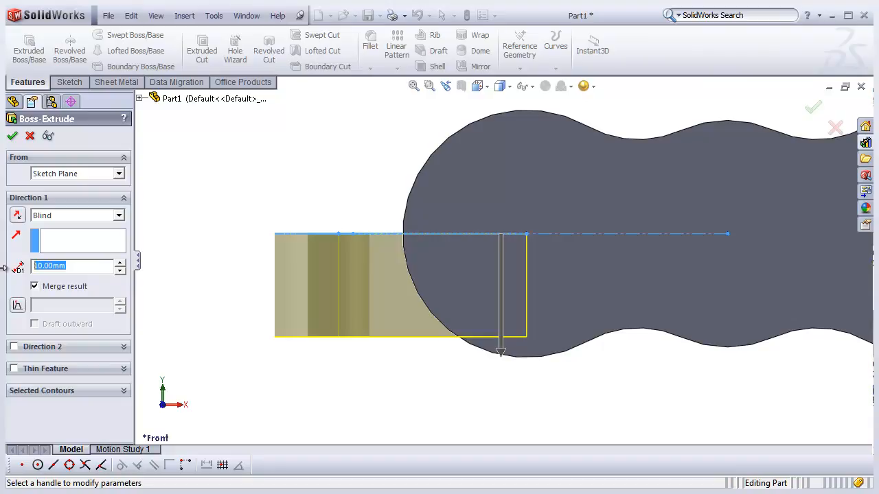
key(Return)
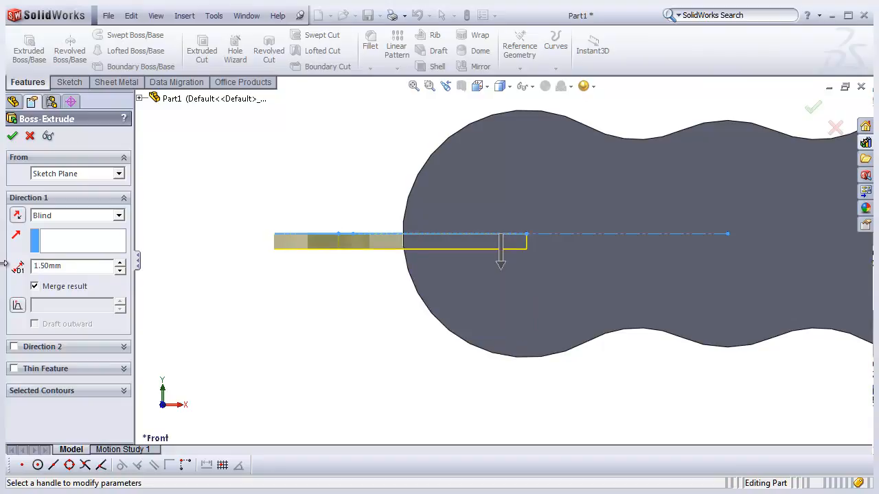
scroll(447, 247, down, 2)
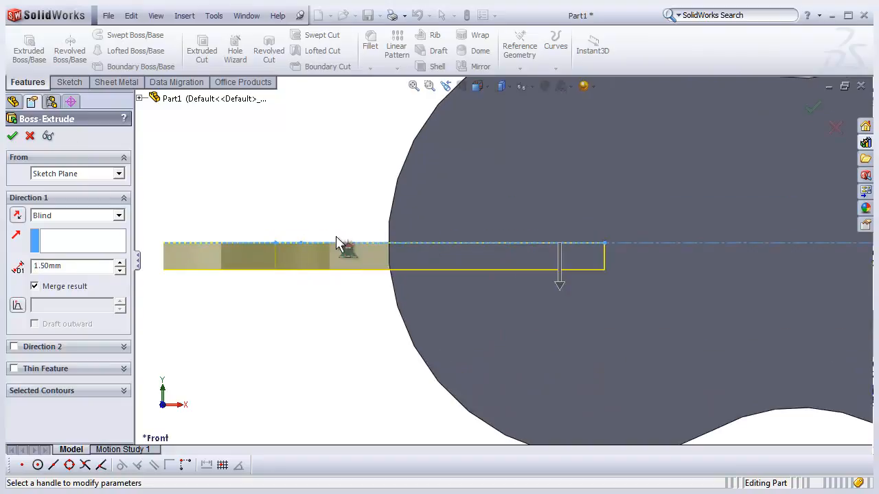
scroll(498, 256, up, 3)
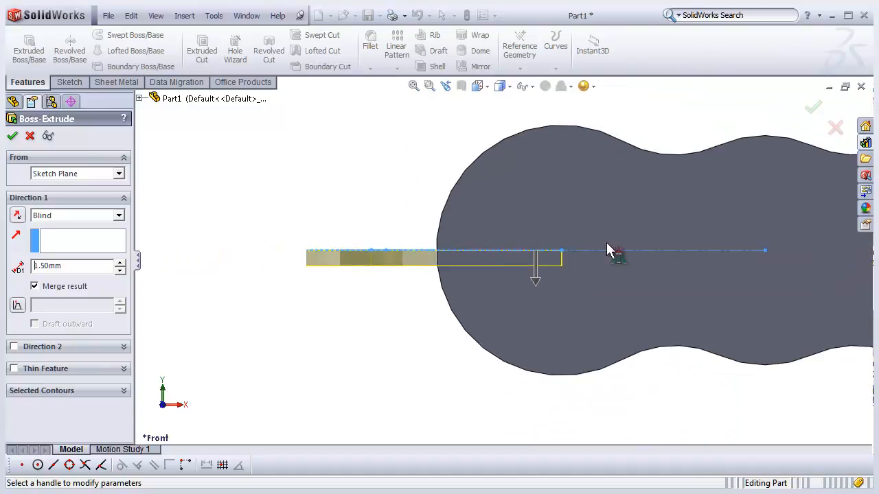
scroll(595, 257, down, 2)
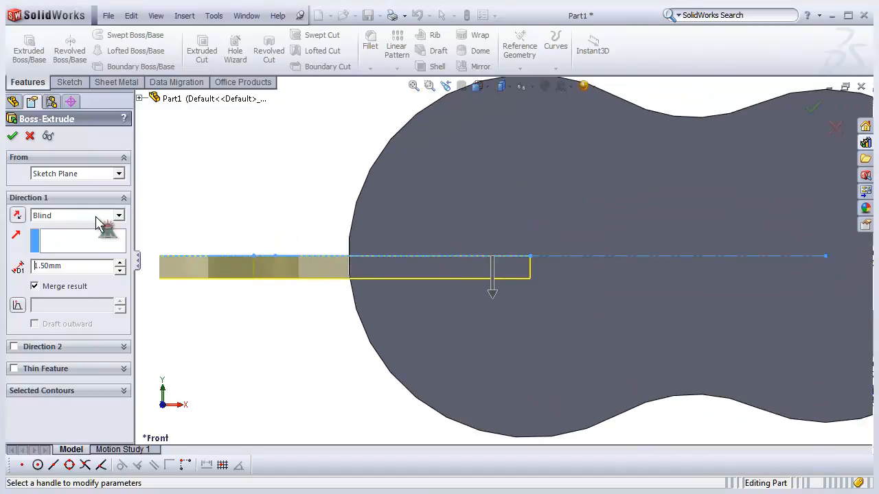
click(119, 217)
click(49, 281)
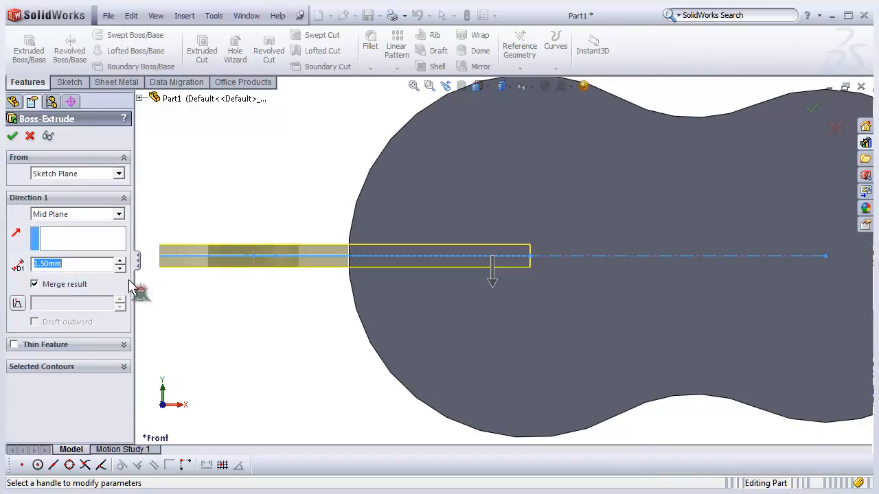
scroll(281, 313, up, 2)
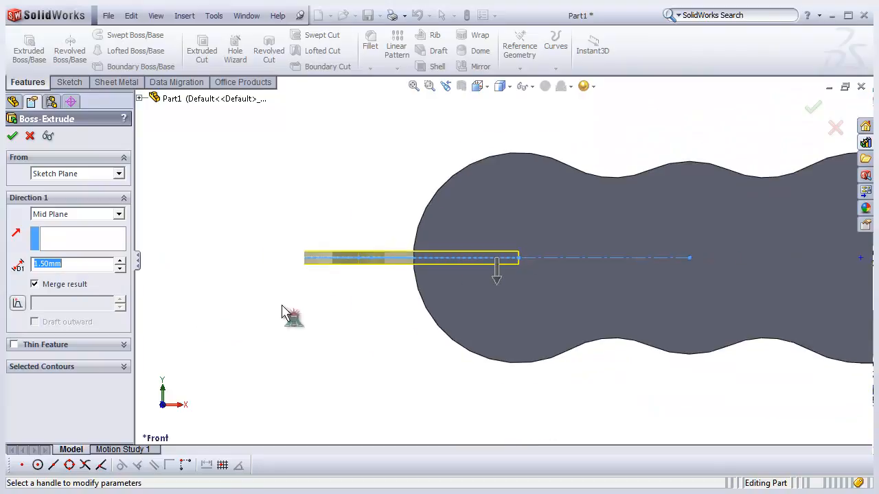
click(12, 136)
- Edit the tab extrusion and set its depth to 10 mm
mouse_move(321, 217)
middle_down()
mouse_move(343, 297)
mouse_move(356, 238)
middle_up()
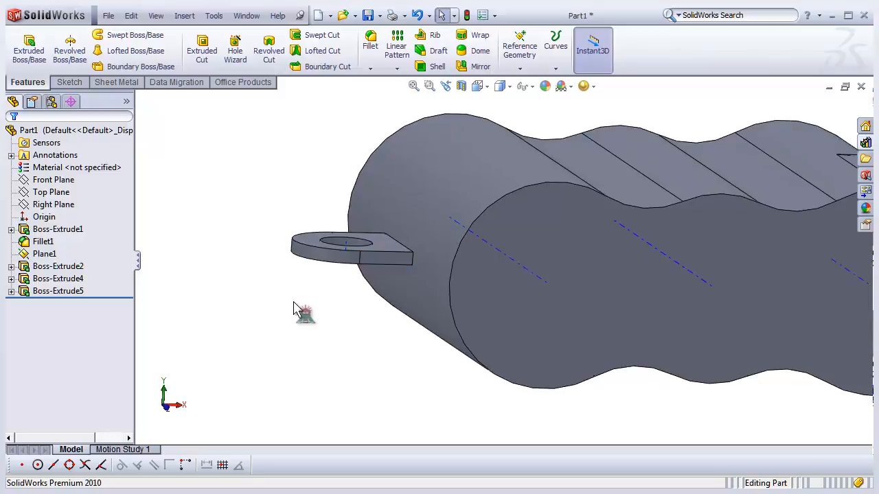
middle_drag(331, 273, 321, 302)
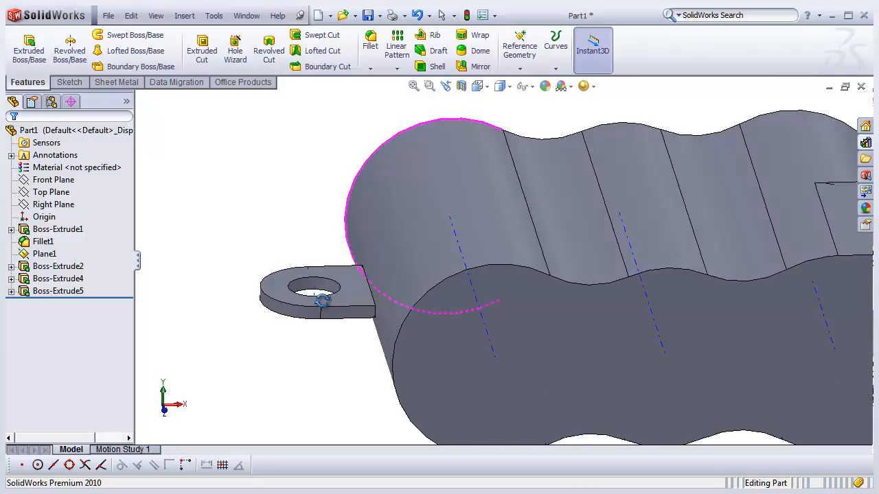
scroll(322, 310, down, 2)
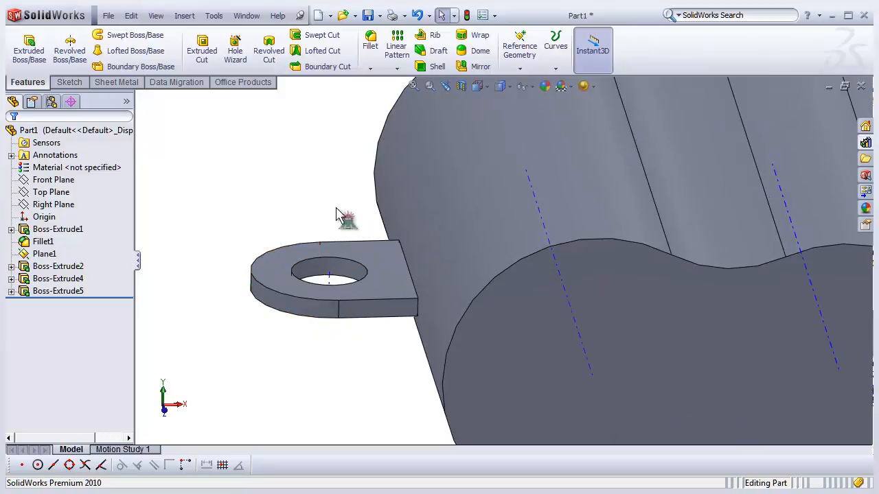
scroll(418, 130, up, 3)
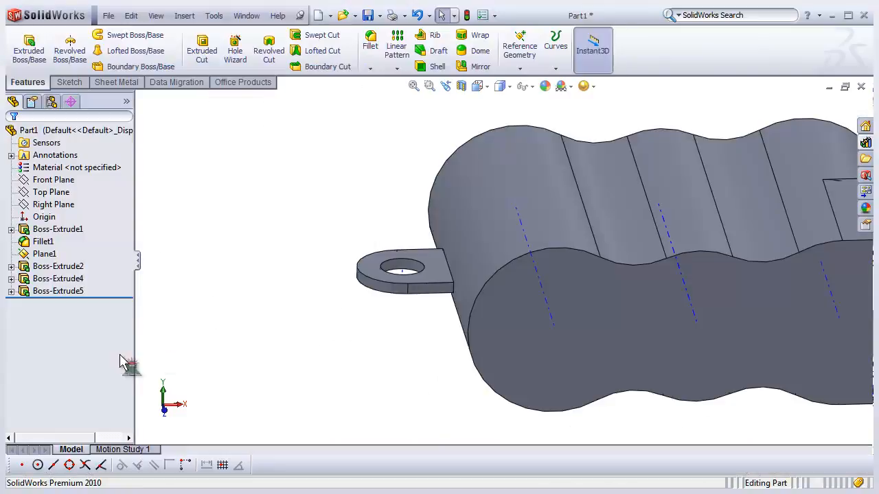
click(59, 292)
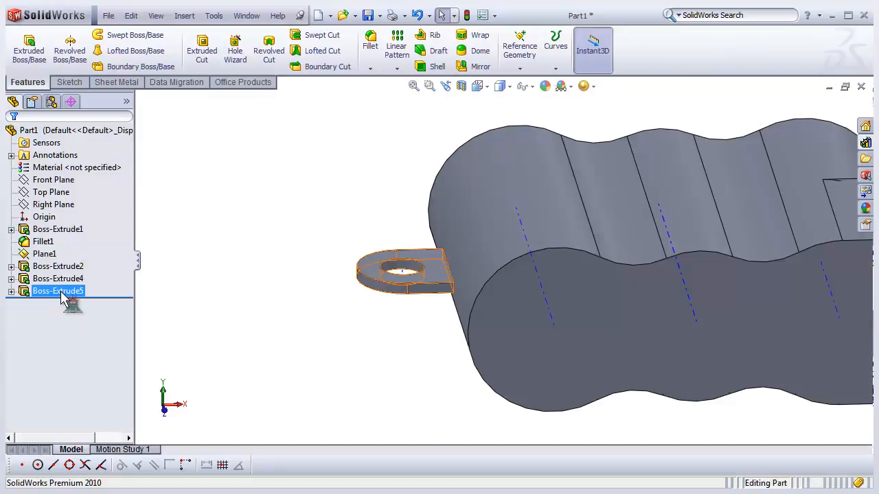
right_click(62, 294)
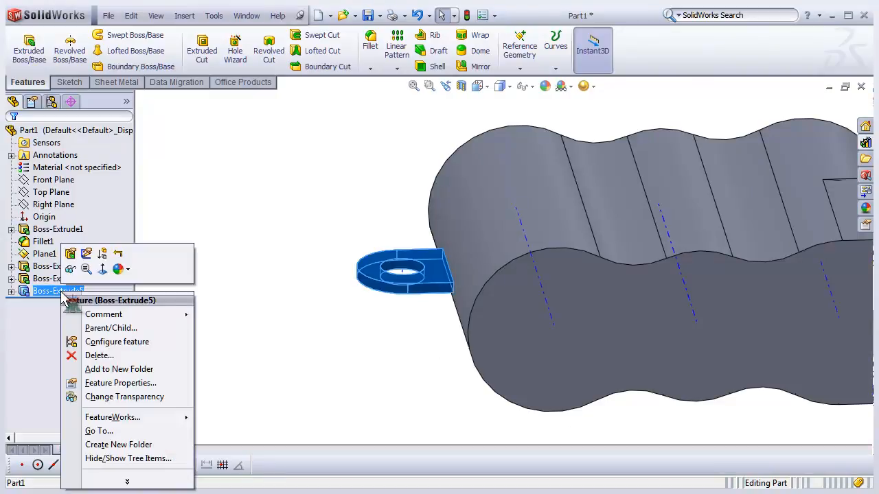
click(69, 255)
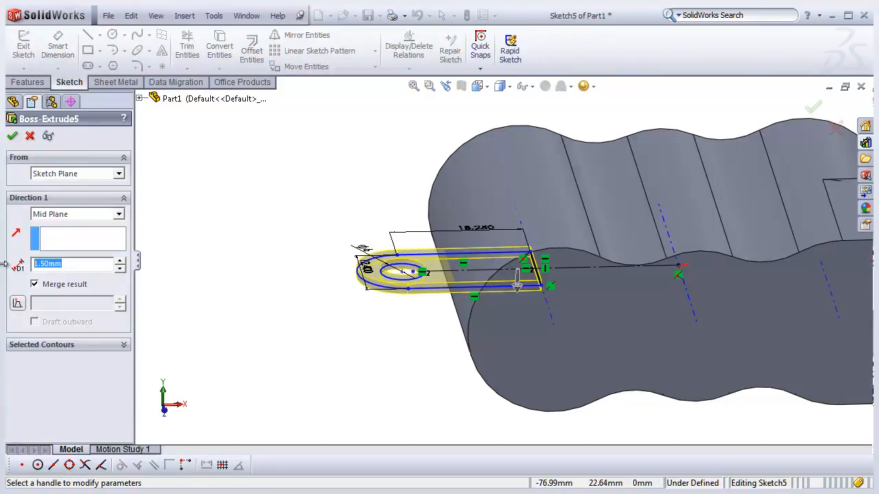
text(10)
key(Return)
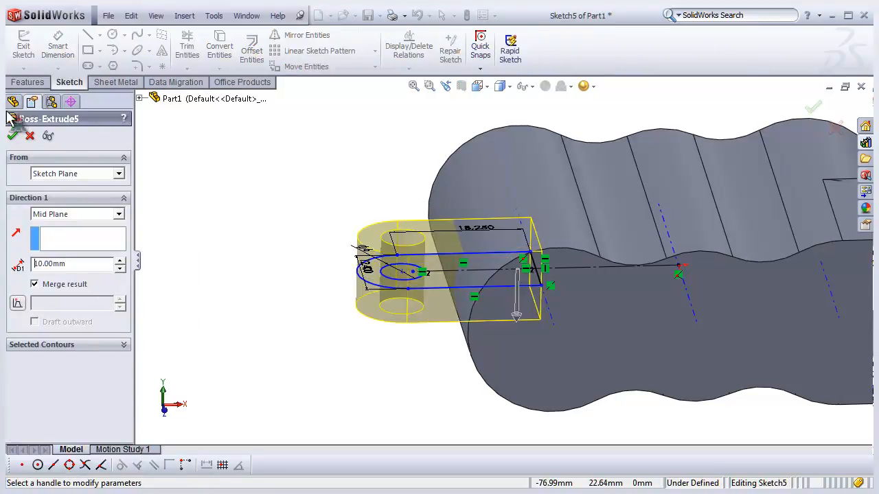
click(12, 136)
- Open a new sketch on the body's flat front face and orient the view normal to it
middle_drag(252, 308, 403, 329)
scroll(403, 330, up, 2)
middle_drag(578, 292, 611, 369)
scroll(570, 297, down, 3)
middle_drag(570, 297, 602, 379)
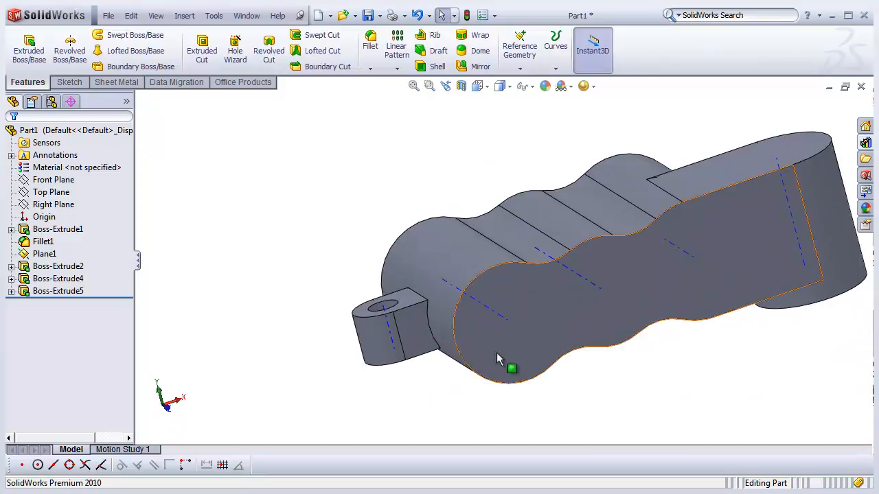
scroll(533, 332, up, 2)
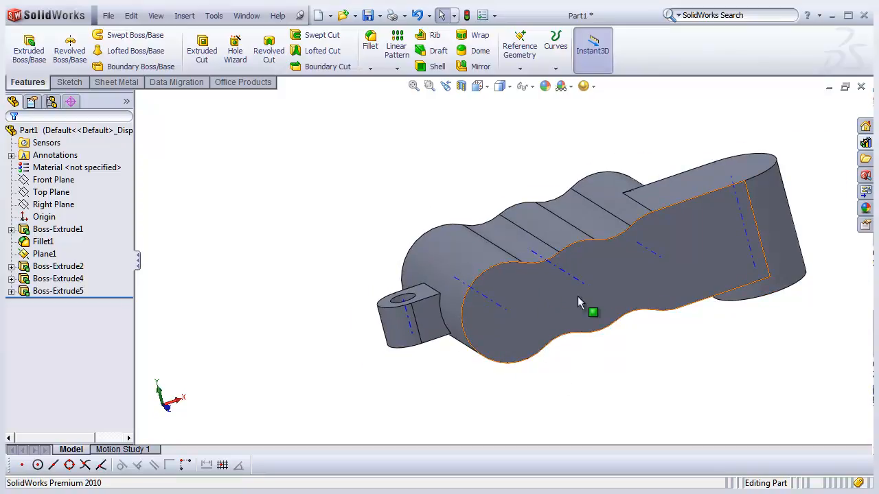
click(569, 302)
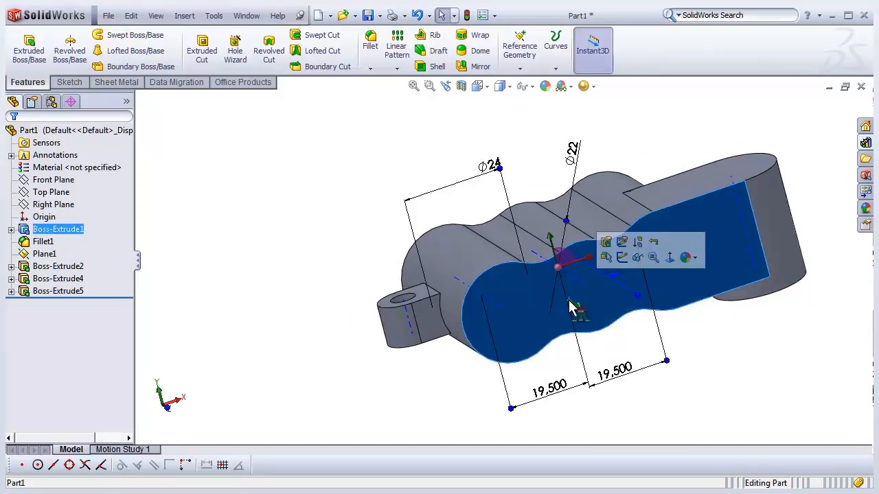
click(623, 259)
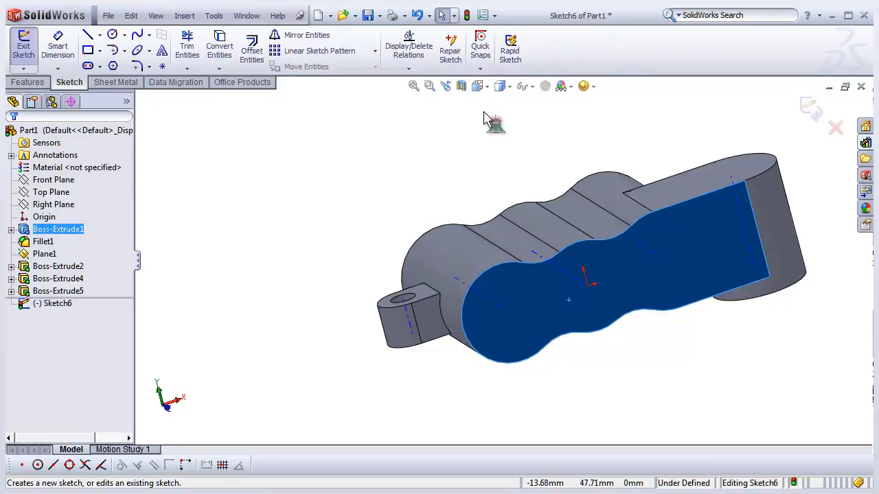
click(477, 86)
click(547, 138)
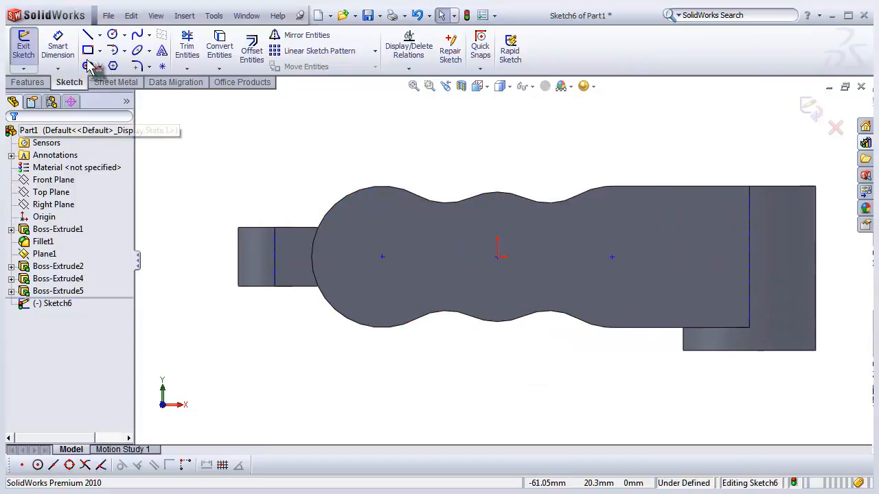
- Draw three circles centred on the three cylinder centres of the body
click(112, 35)
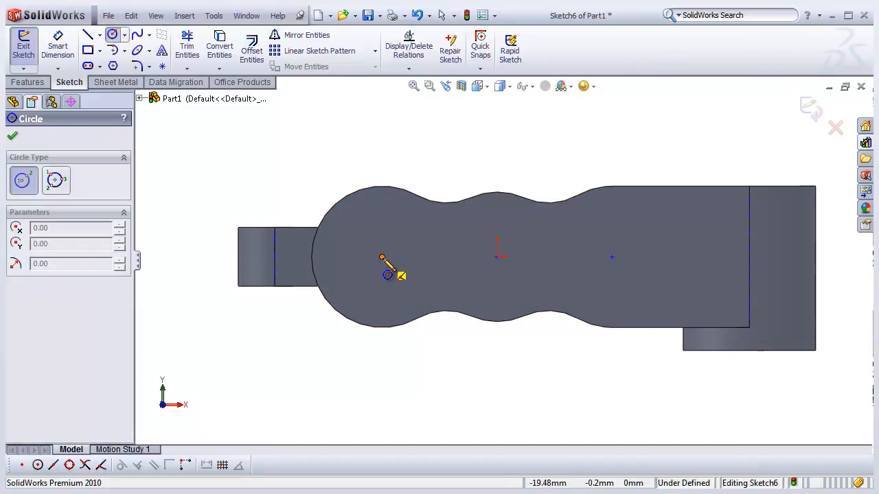
click(382, 258)
click(363, 299)
click(497, 257)
click(541, 275)
click(612, 257)
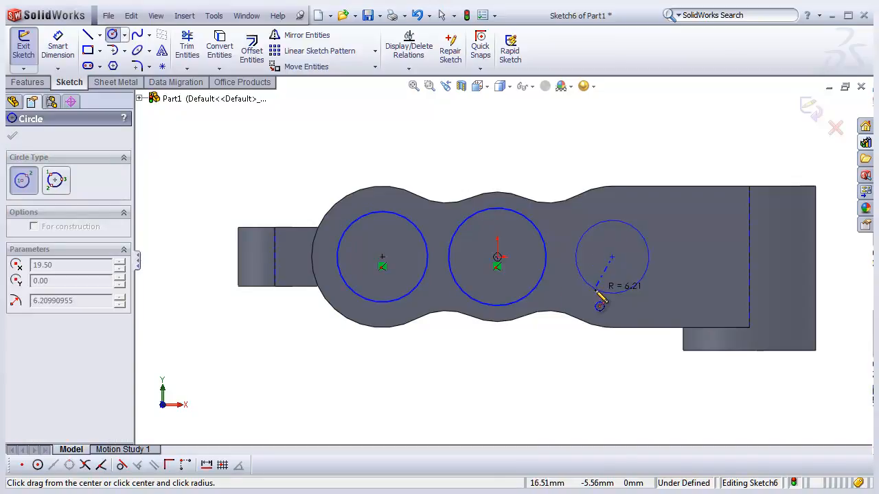
click(589, 293)
right_click(254, 166)
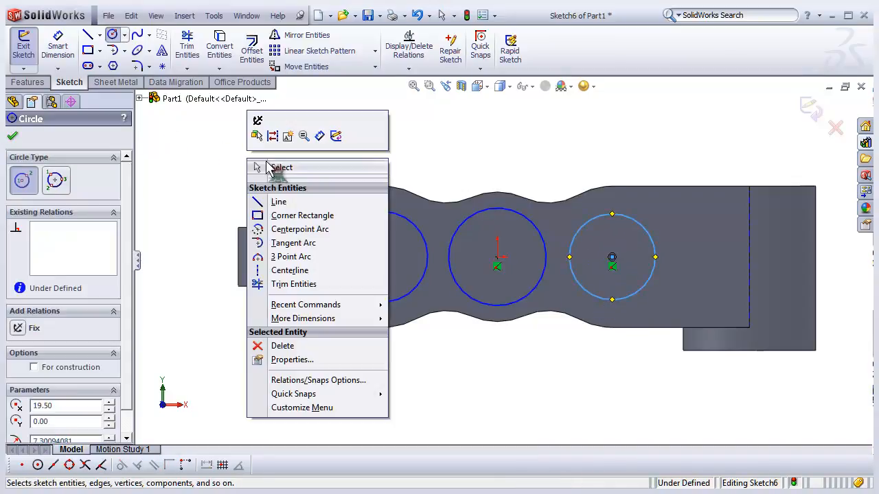
click(280, 168)
- Select all three circles and make them equal
drag(280, 144, 683, 354)
drag(130, 309, 130, 354)
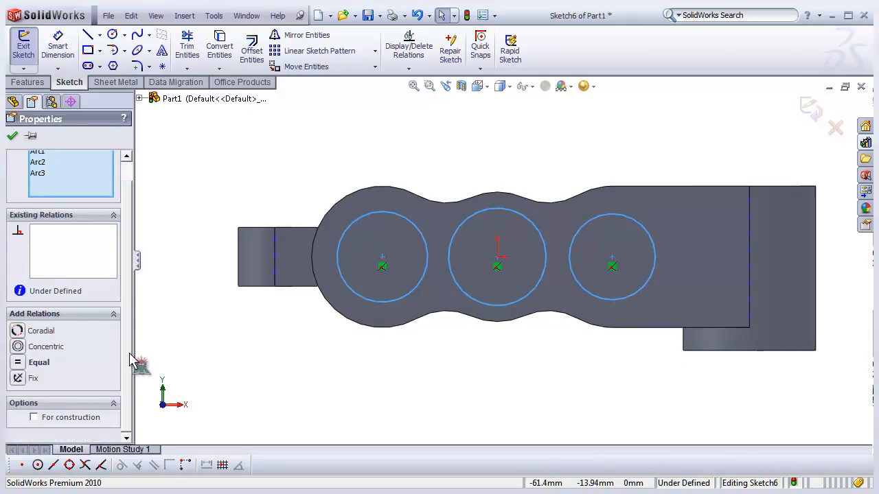
click(30, 363)
click(226, 361)
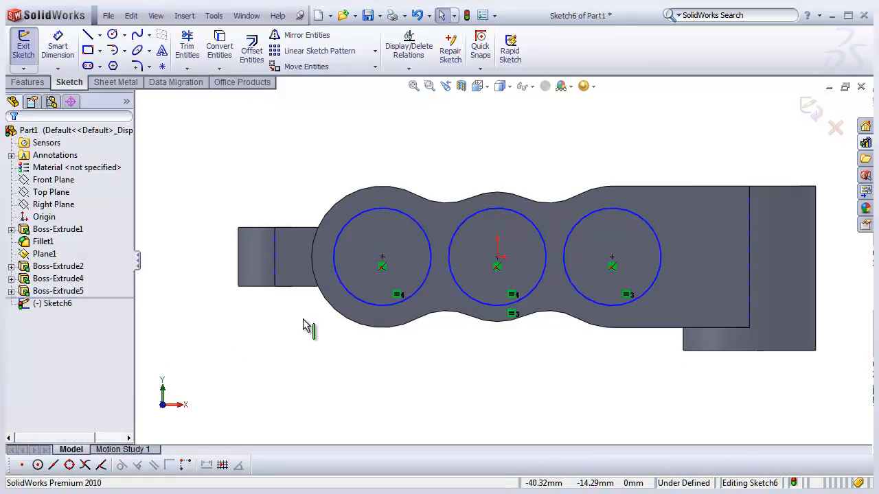
- Dimension the left circle's diameter as 16 mm
click(58, 47)
click(387, 210)
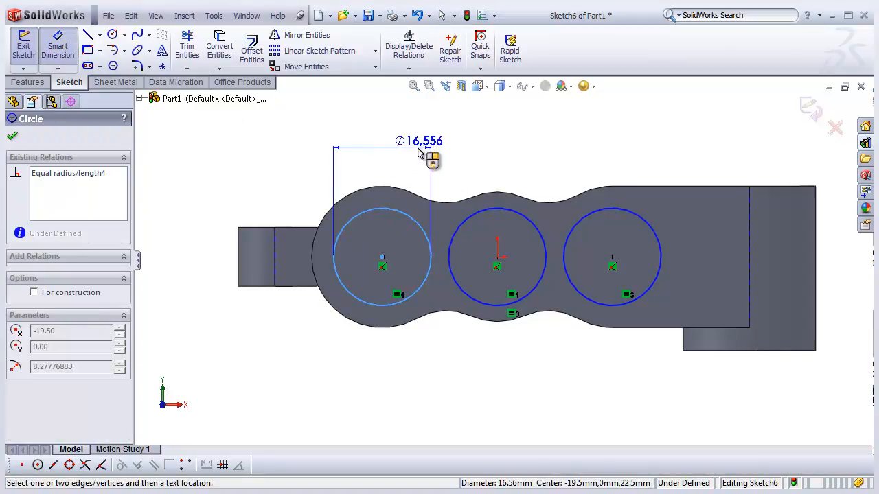
click(417, 151)
click(418, 152)
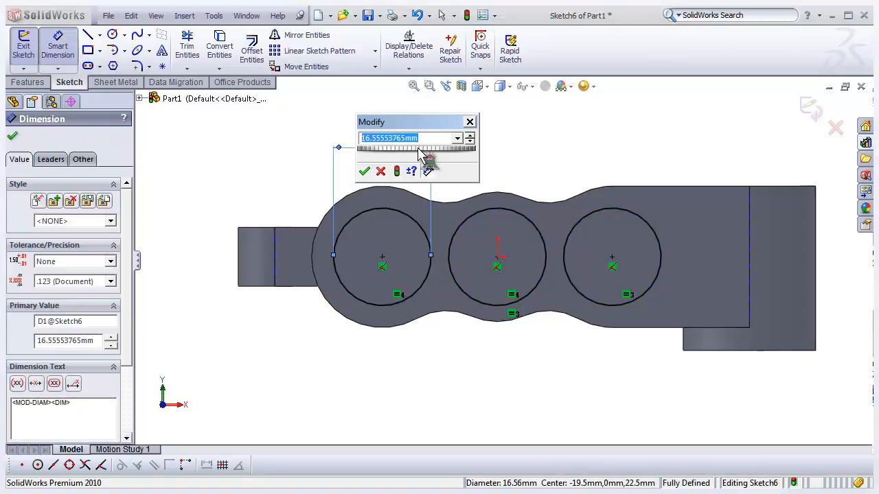
key(Return)
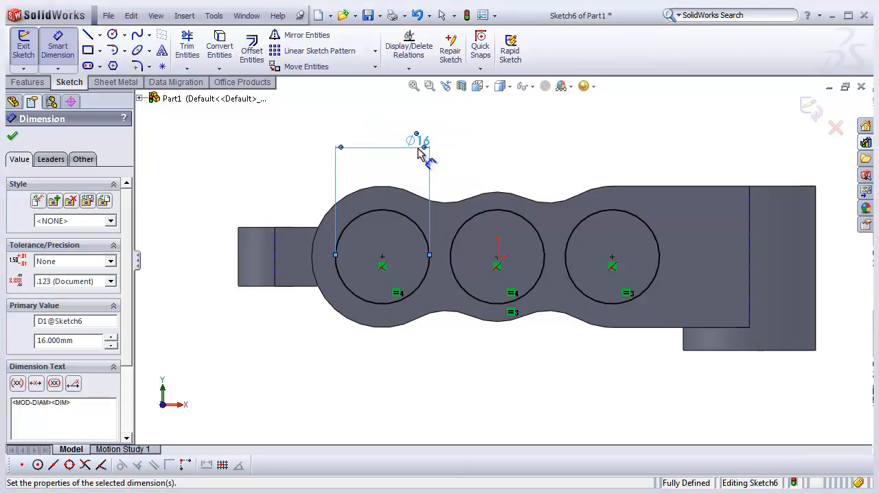
click(226, 153)
- Draw a thin horizontal rectangle about 31 mm long from left of the tab to the left circle's centre
scroll(267, 186, down, 3)
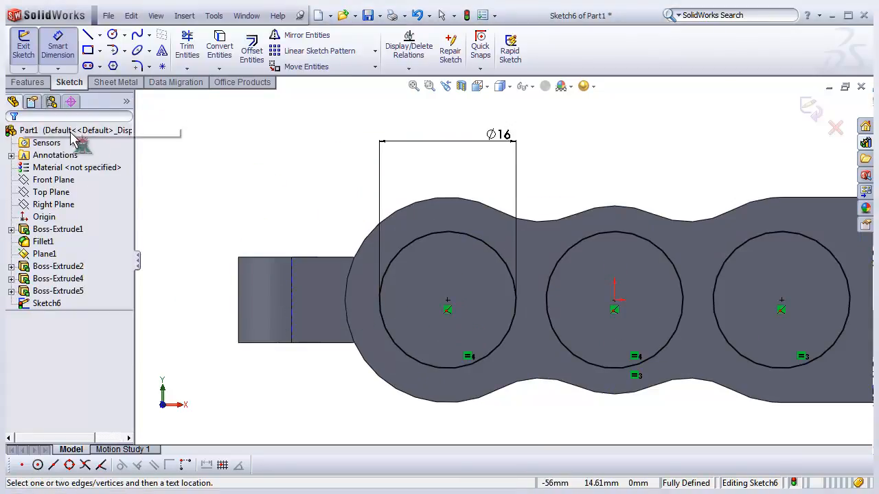
click(88, 50)
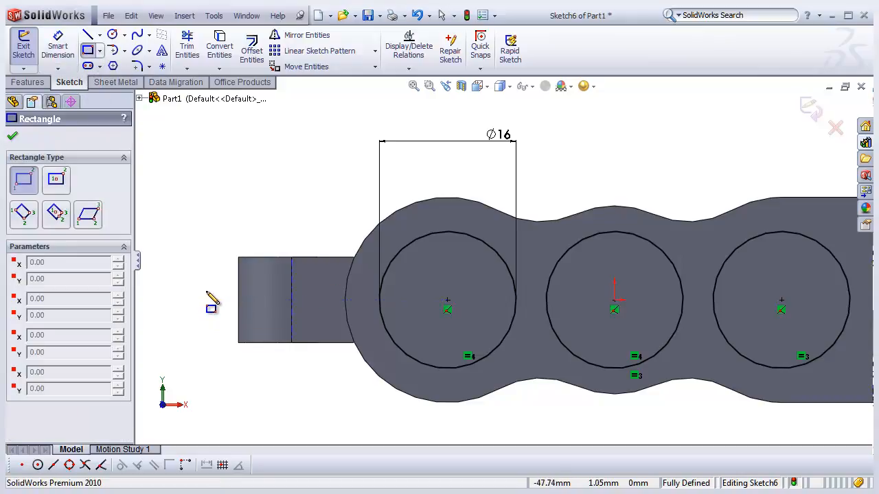
click(202, 282)
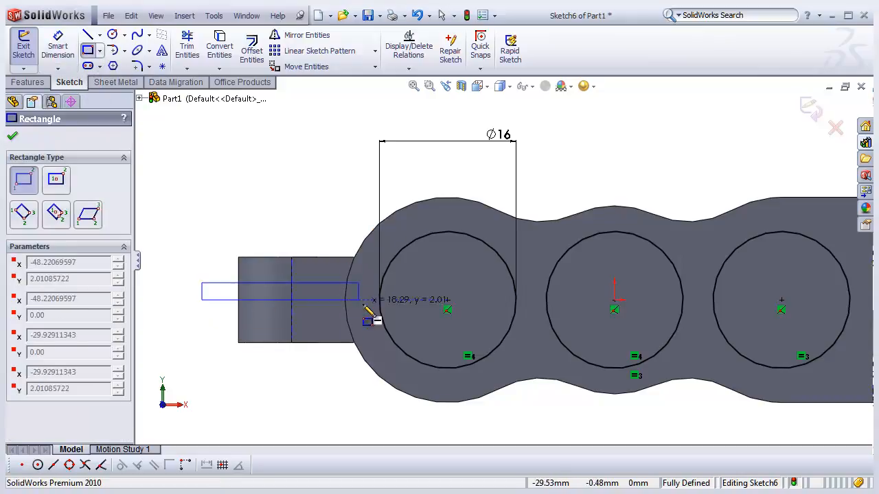
click(470, 311)
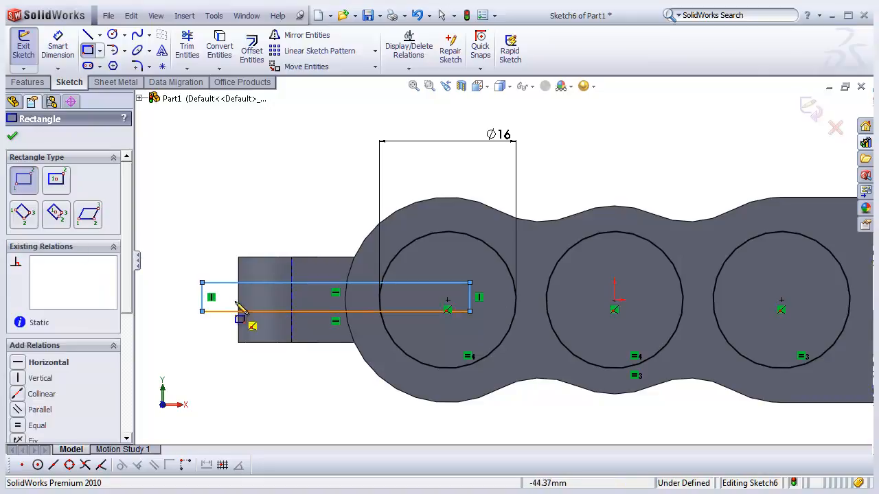
- Dimension the rectangle's height as 1.5 mm with Smart Dimension
click(60, 46)
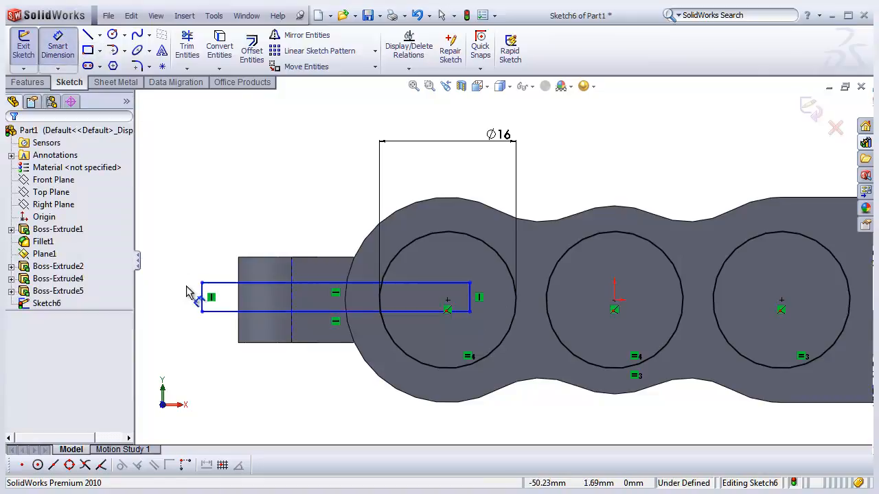
click(203, 296)
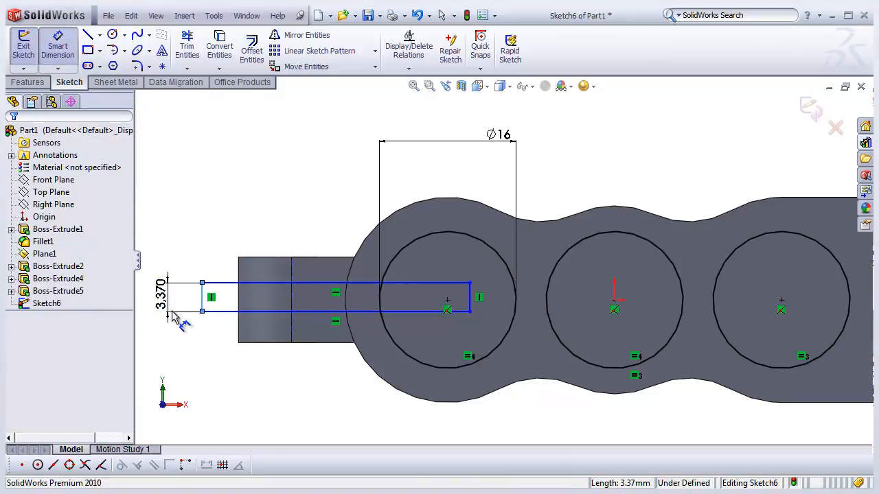
click(177, 313)
text(1.5)
key(Return)
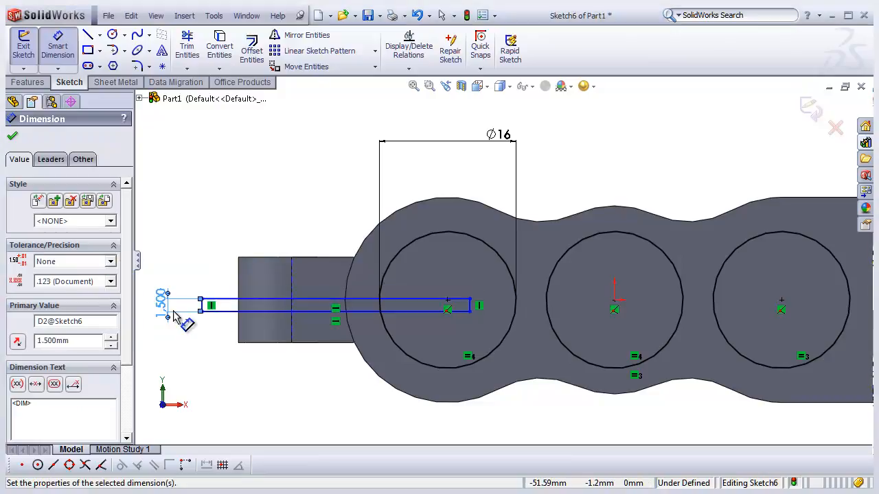
scroll(514, 308, down, 4)
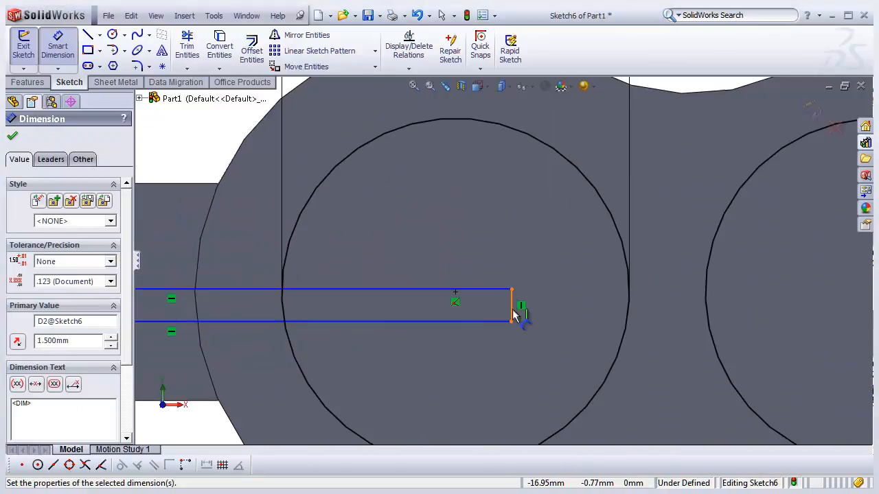
scroll(526, 317, up, 1)
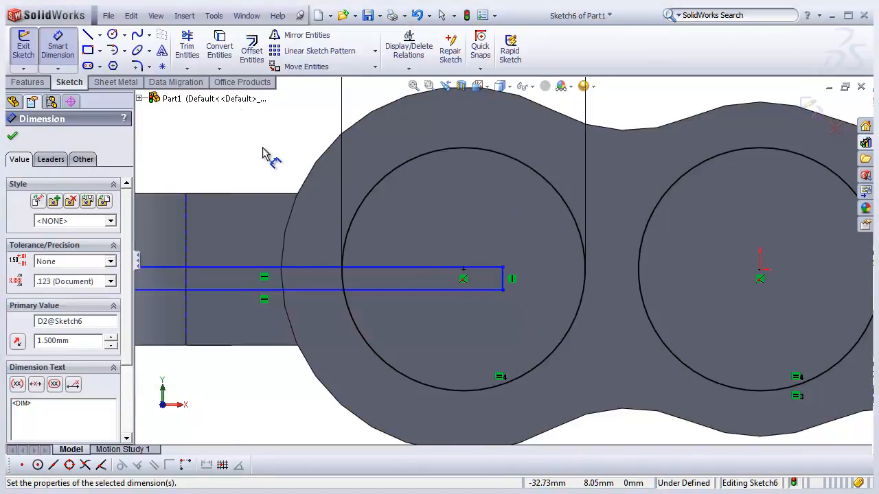
click(58, 46)
- Make the midpoint of the rectangle's right edge coincident with the left circle's centre point
scroll(484, 270, up, 2)
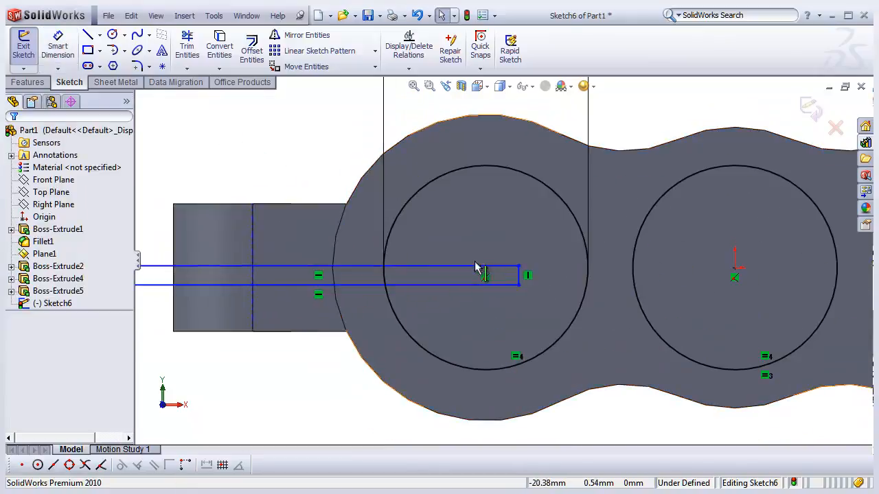
scroll(519, 293, down, 5)
scroll(519, 293, up, 1)
scroll(530, 298, down, 1)
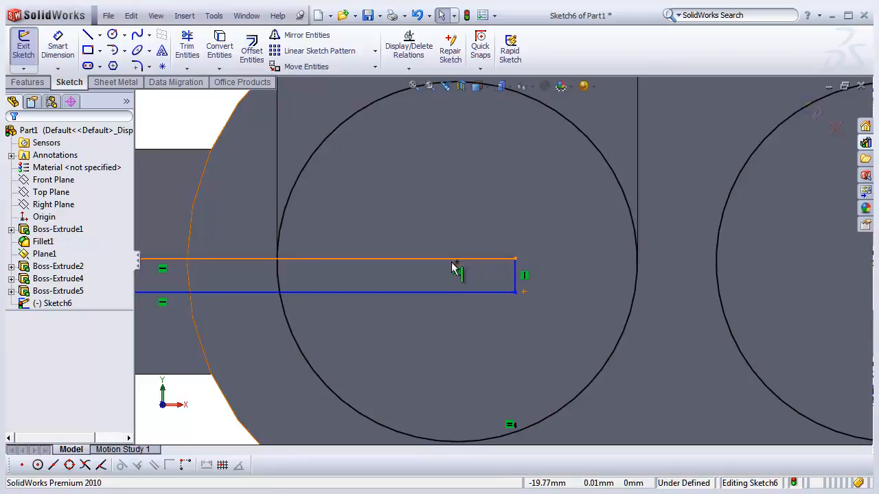
scroll(570, 206, up, 3)
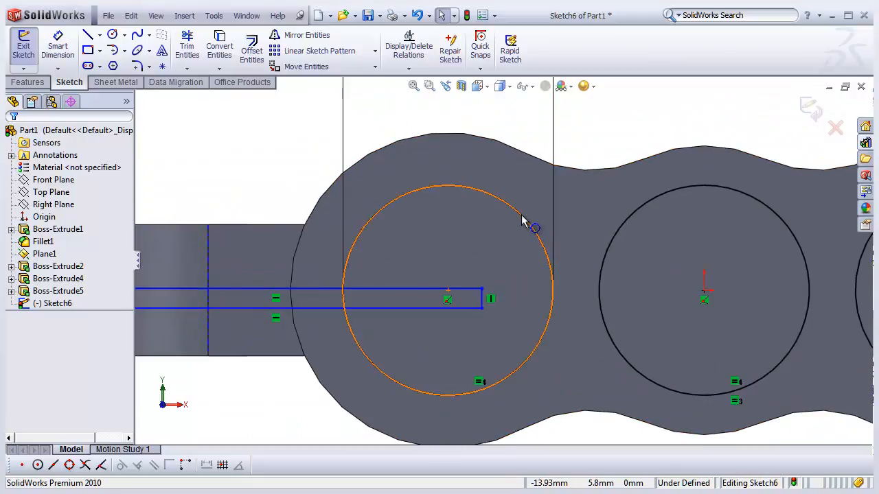
right_click(523, 222)
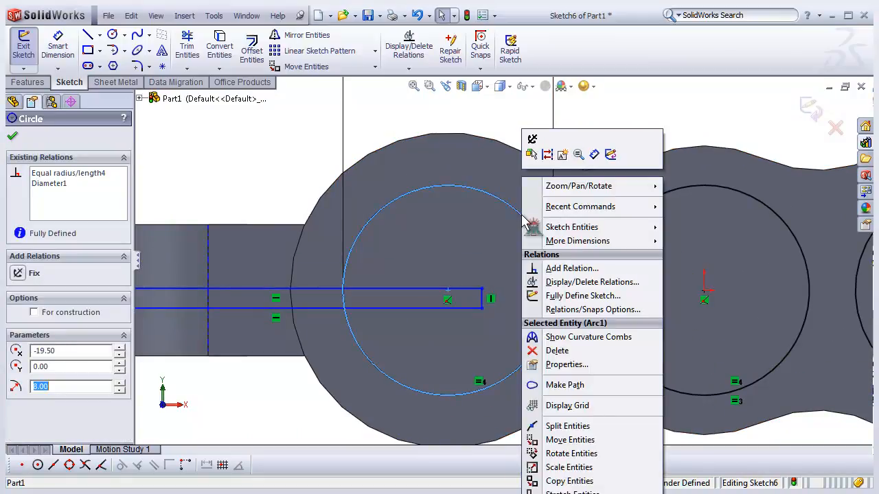
click(259, 173)
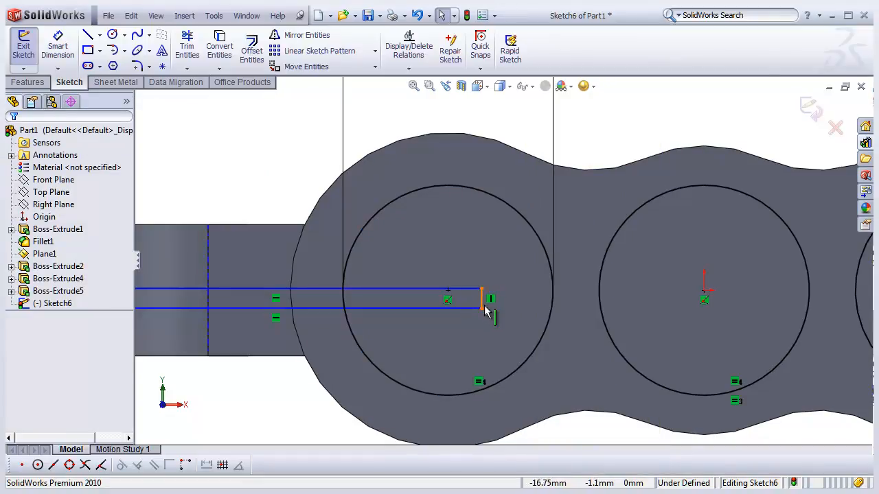
scroll(484, 304, down, 3)
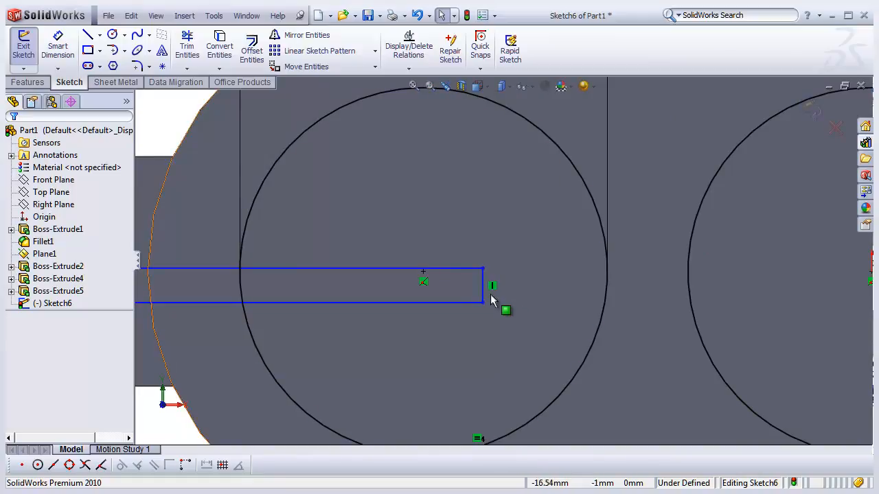
scroll(484, 291, down, 2)
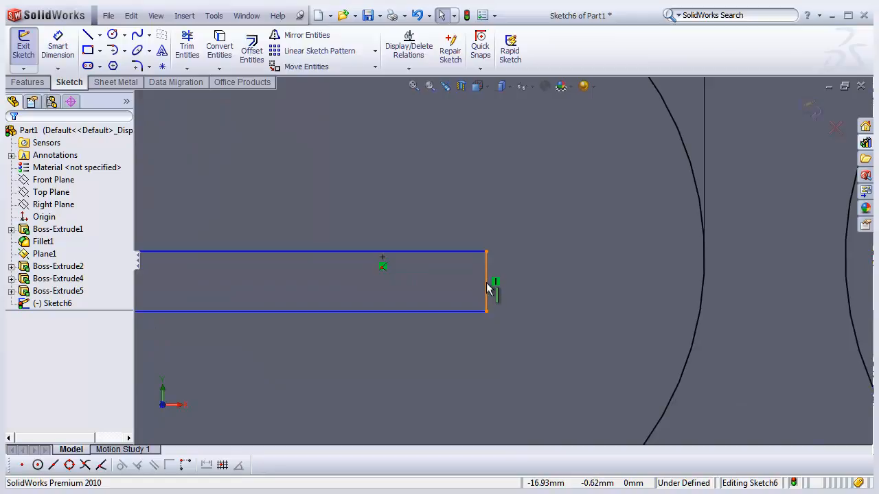
right_click(486, 291)
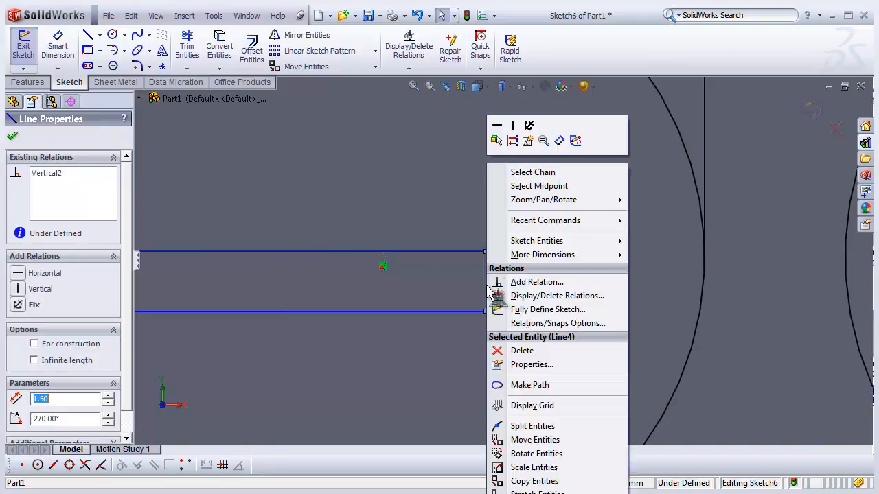
click(538, 186)
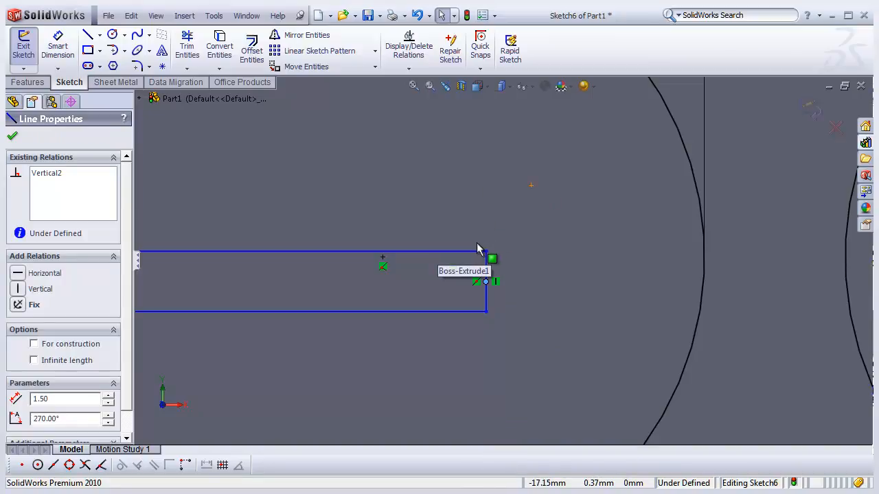
ctrl+click(383, 263)
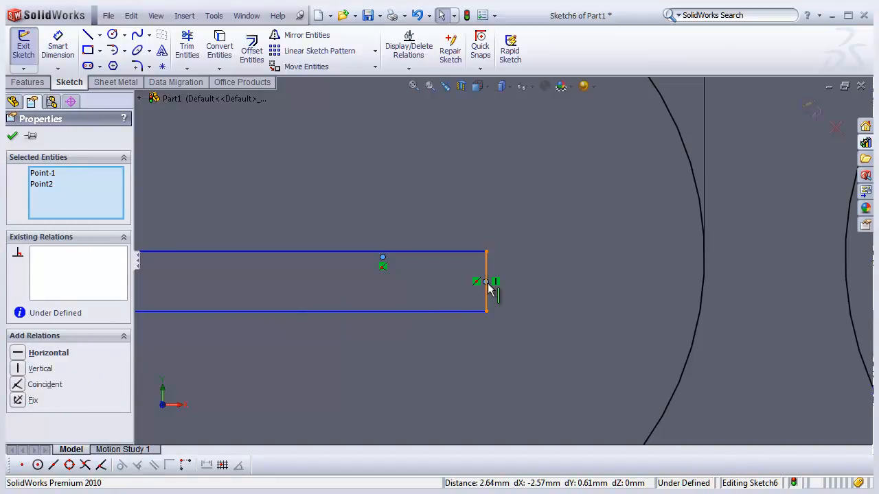
click(17, 386)
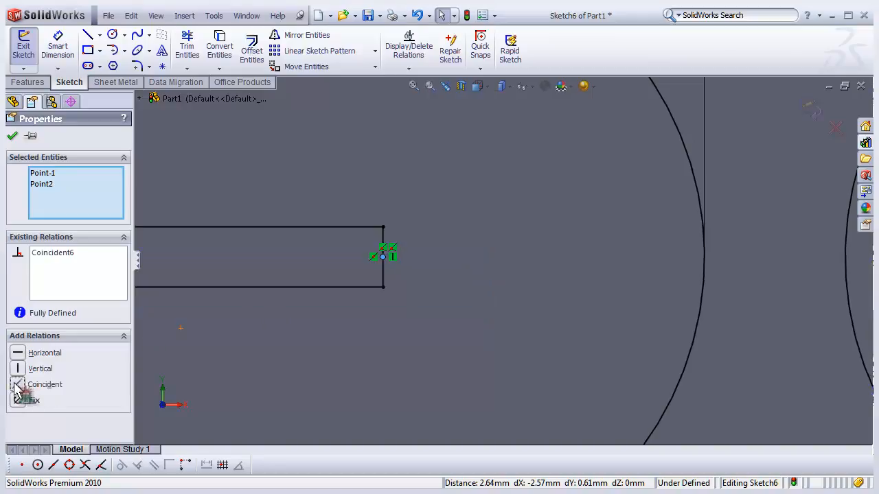
scroll(392, 363, up, 5)
click(310, 384)
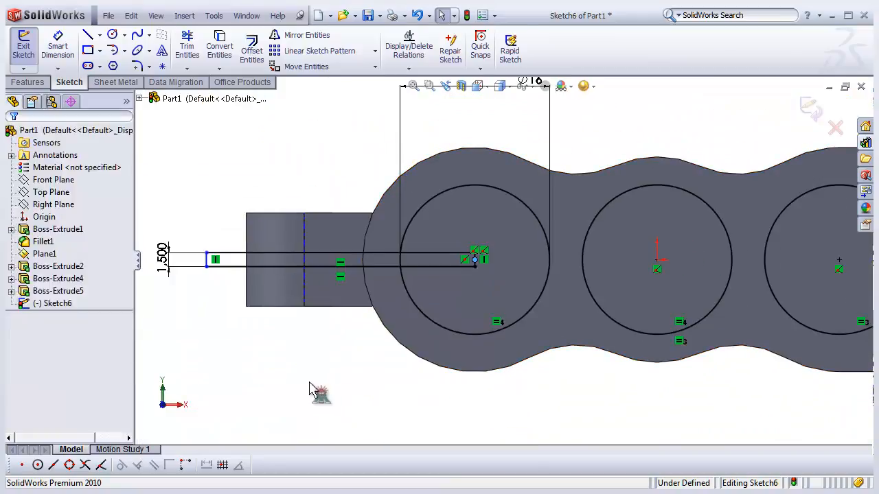
- Start an Extruded Boss from the sketch and select the three circle regions and the rectangle as contours
scroll(288, 360, up, 3)
mouse_move(616, 326)
middle_down()
mouse_move(604, 315)
mouse_move(546, 308)
mouse_move(573, 337)
mouse_move(558, 337)
mouse_move(559, 359)
middle_up()
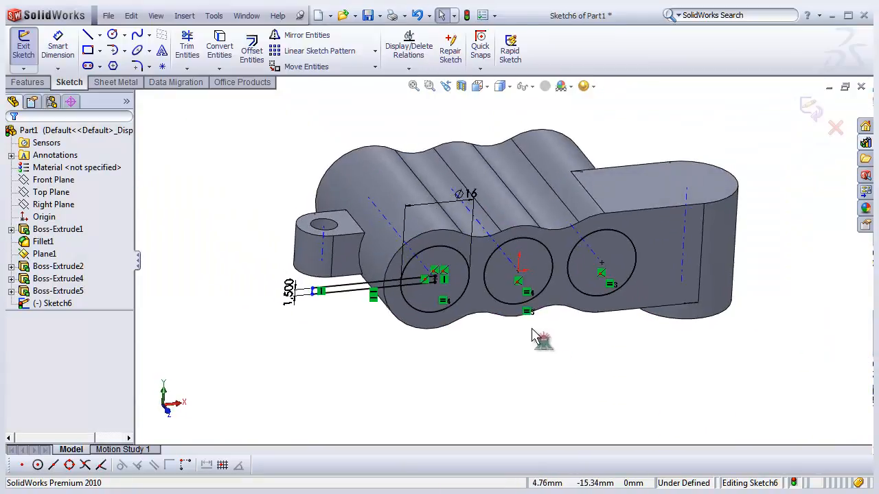
scroll(529, 323, down, 2)
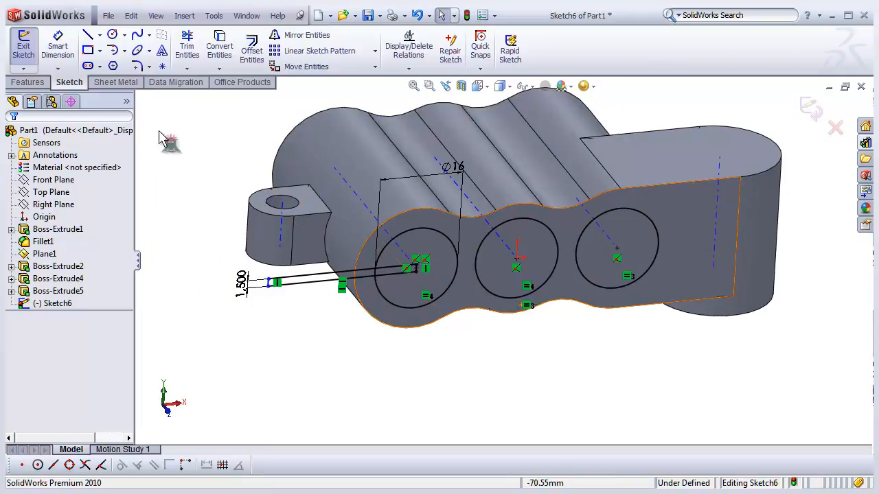
click(35, 81)
click(31, 55)
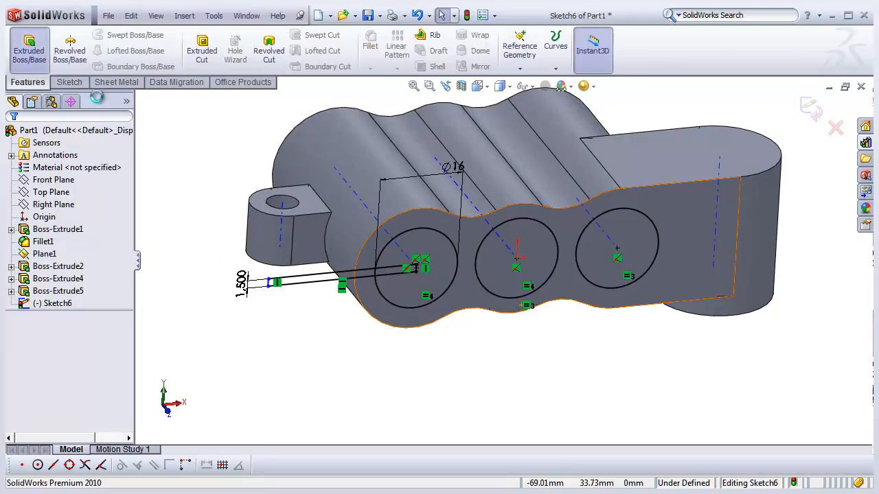
middle_drag(464, 342, 434, 327)
scroll(297, 300, up, 2)
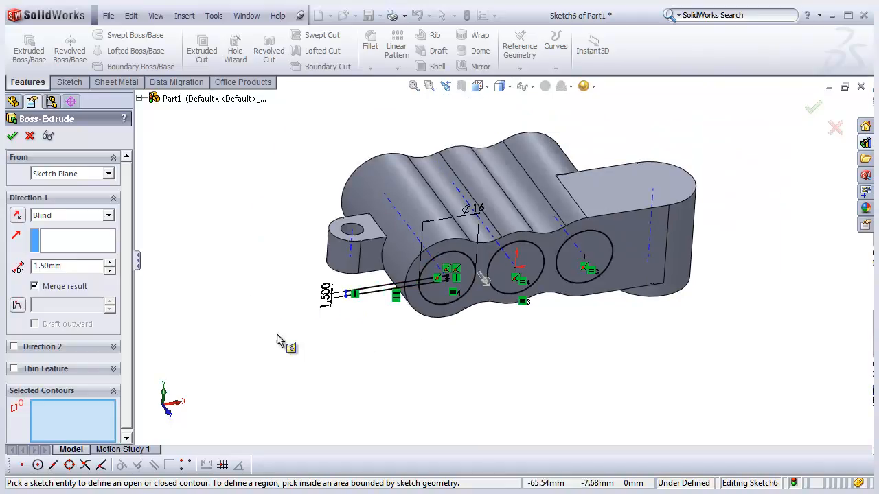
scroll(534, 323, down, 3)
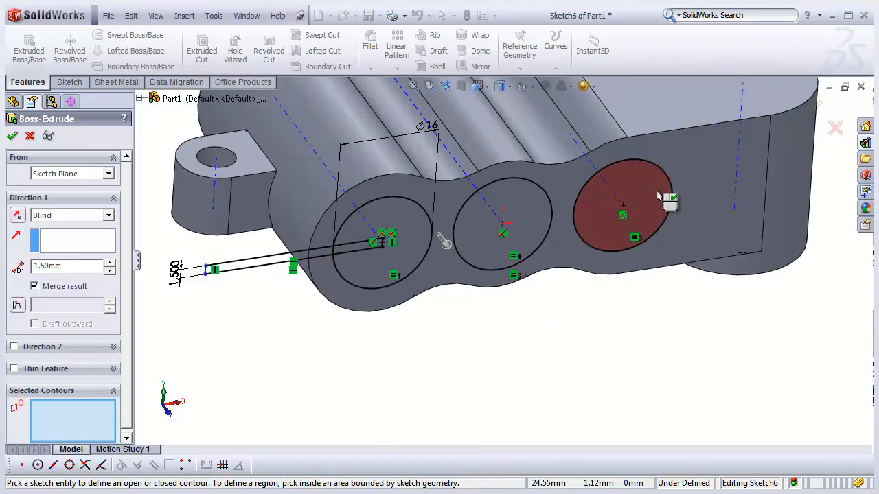
click(627, 212)
click(542, 207)
click(360, 236)
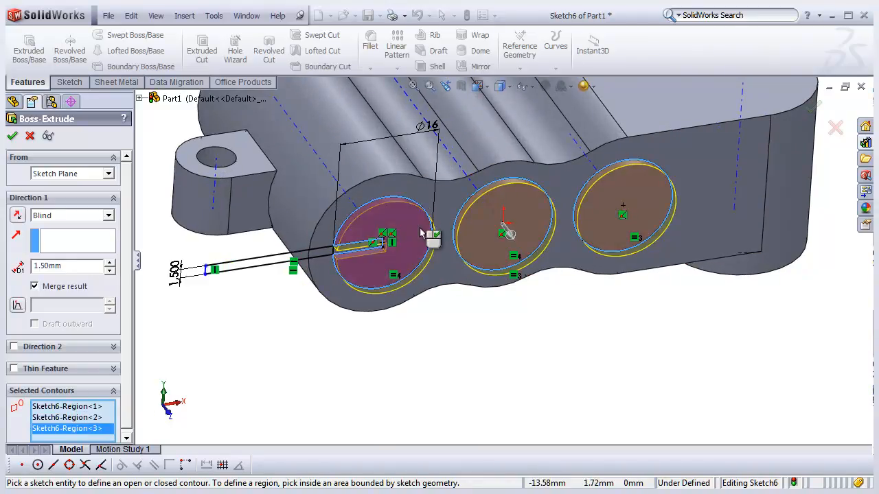
click(291, 257)
- Set the boss depth to 41.5 mm, reverse its direction, and confirm the extrusion
scroll(294, 255, up, 4)
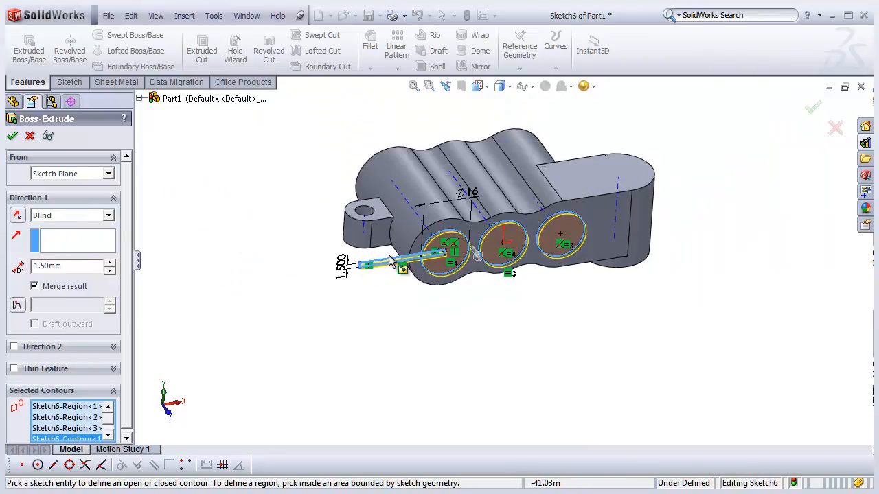
click(108, 264)
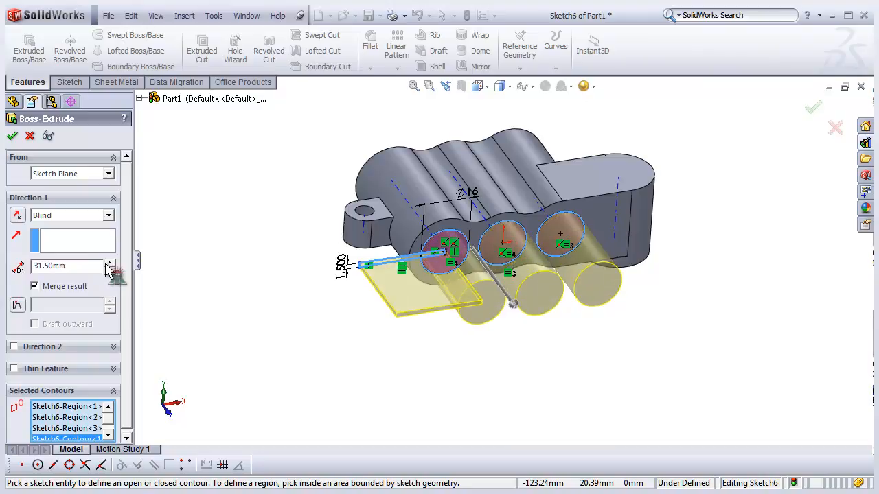
middle_drag(267, 277, 286, 320)
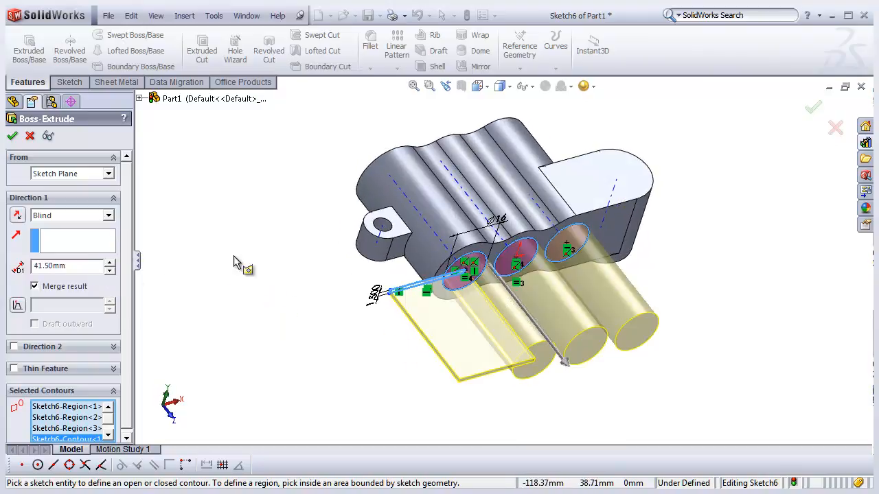
click(21, 219)
middle_drag(261, 255, 245, 216)
click(13, 136)
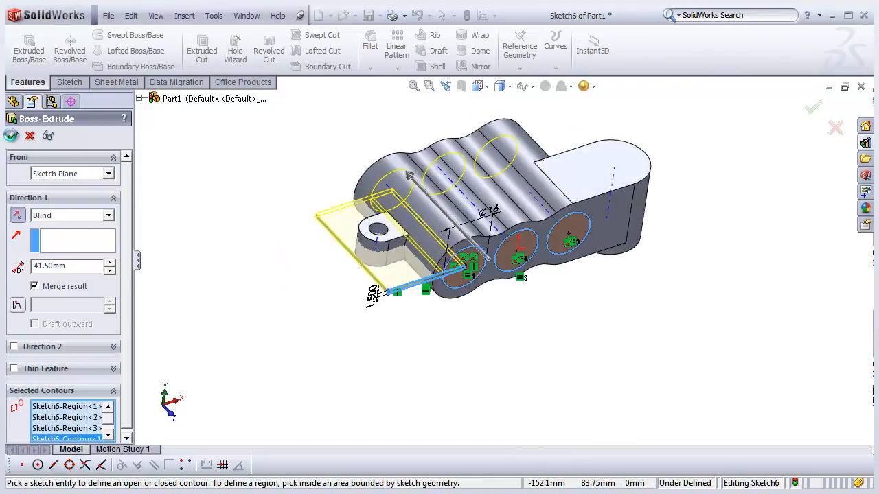
- Examine the new boss feature and its dimensions by selecting it in the design tree
middle_drag(300, 251, 292, 252)
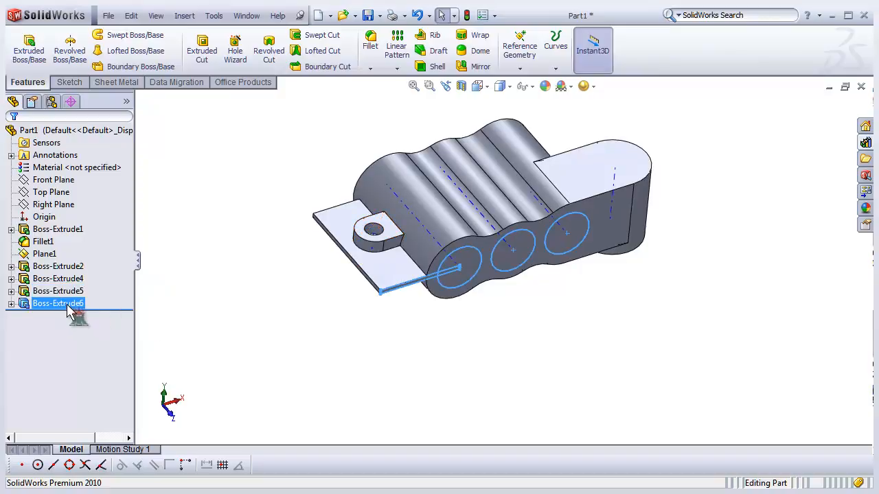
click(260, 293)
middle_drag(386, 298, 412, 295)
click(73, 304)
click(368, 324)
click(65, 306)
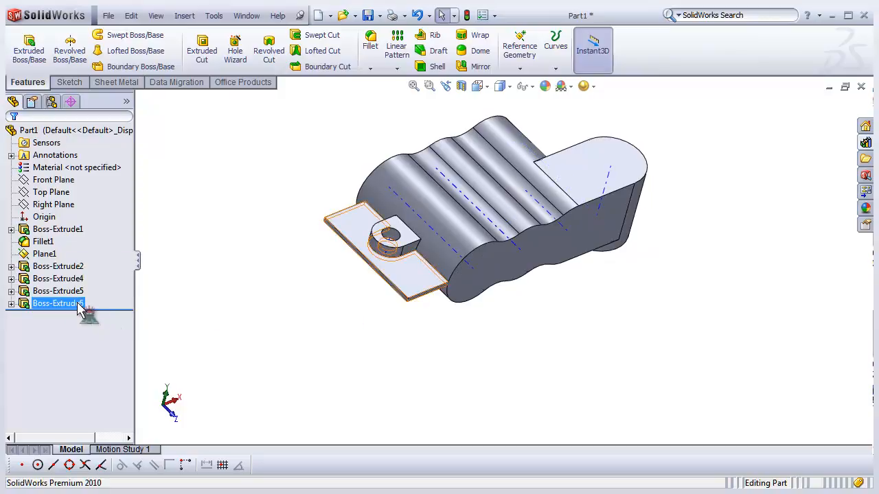
click(78, 305)
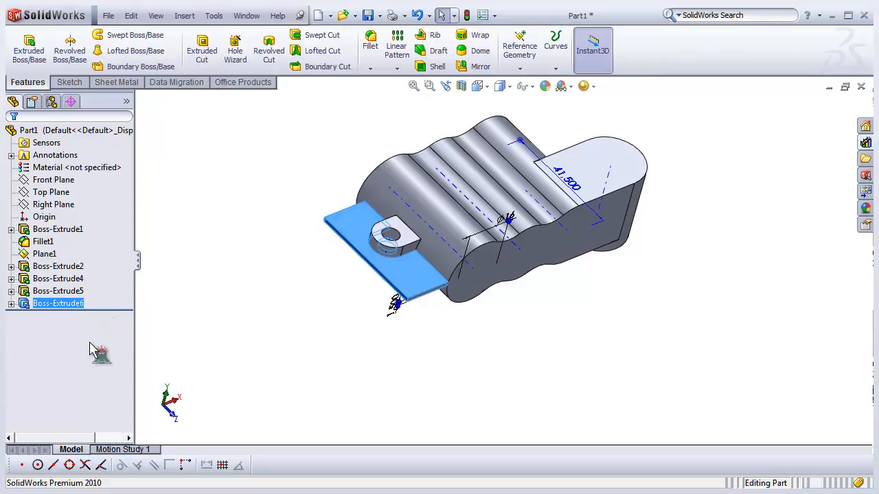
click(272, 281)
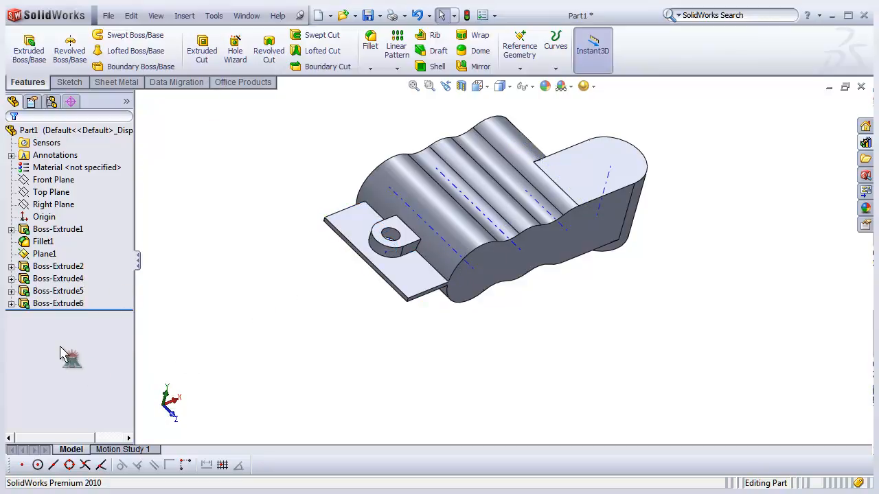
- Delete the last boss extrusion feature, keeping its sketch
click(59, 307)
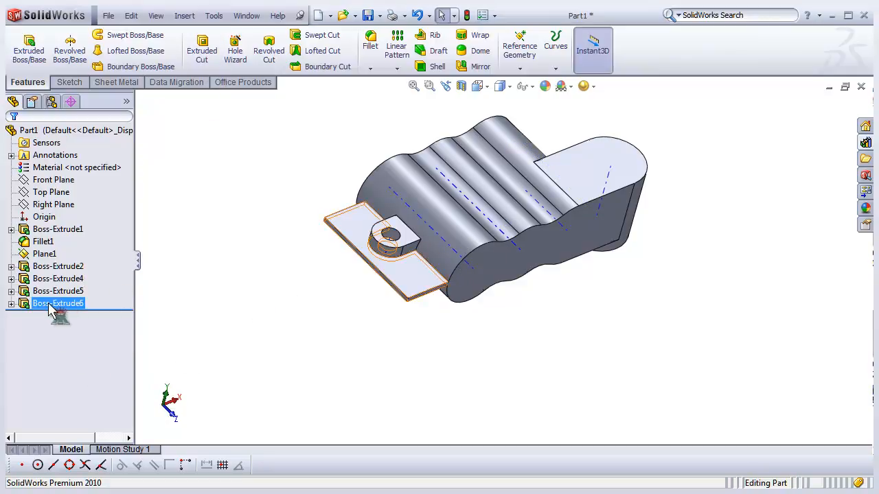
right_click(55, 312)
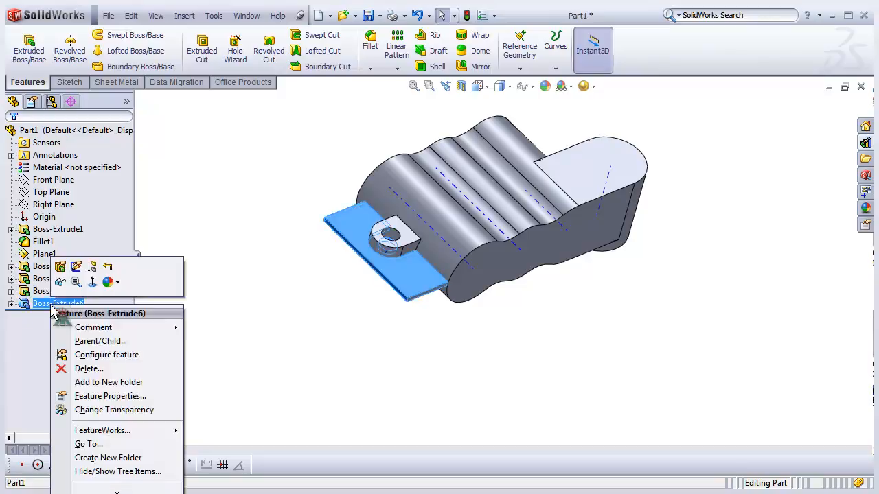
click(103, 368)
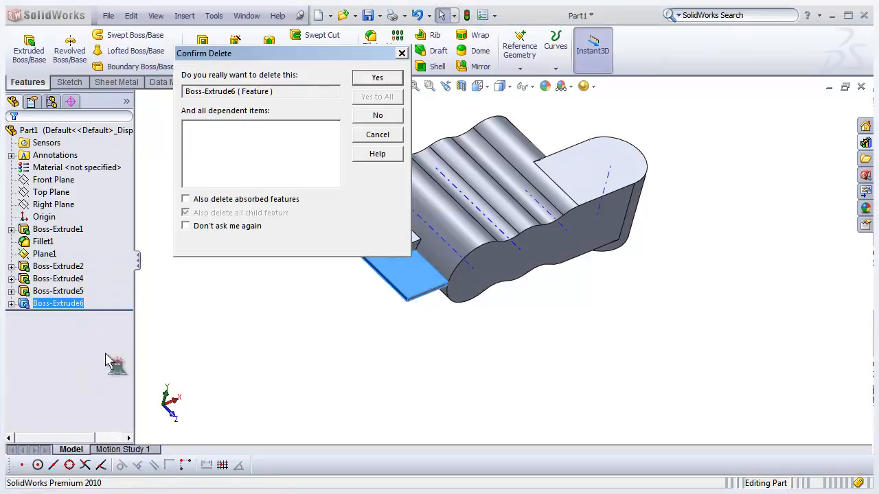
click(378, 79)
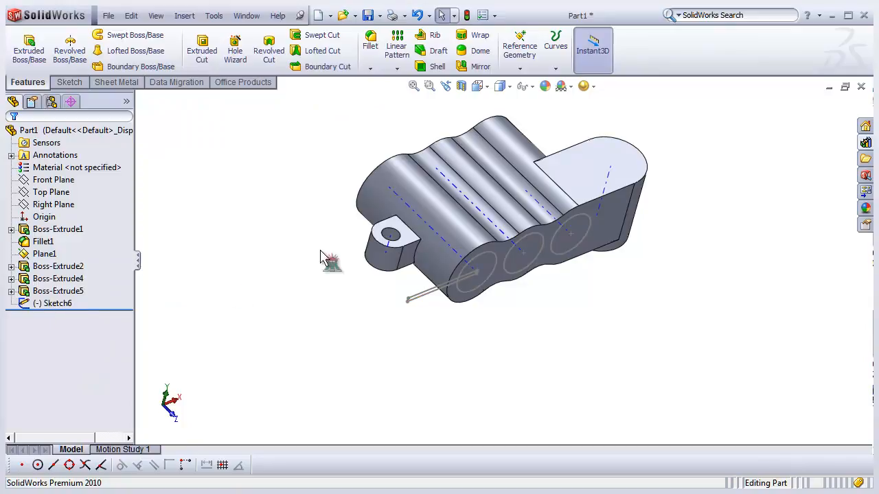
- Start an Extruded Cut from the sketch and select the three circle regions and the rectangle contour
click(50, 306)
click(49, 305)
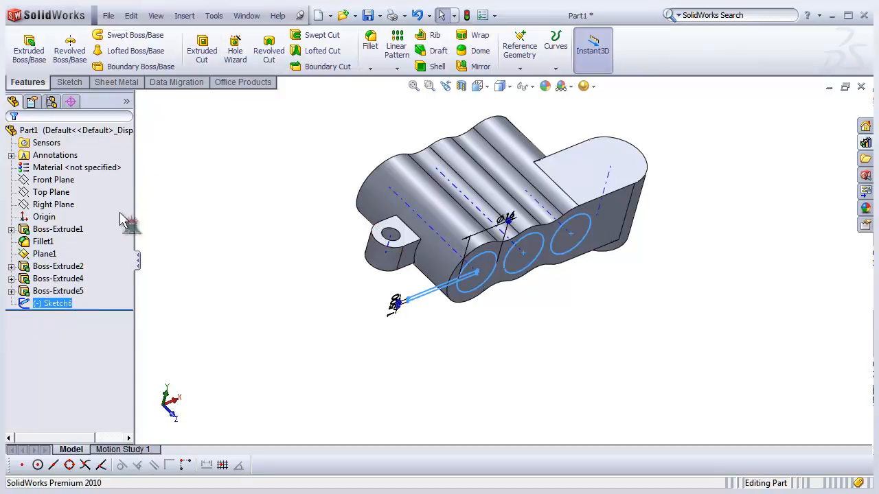
click(201, 62)
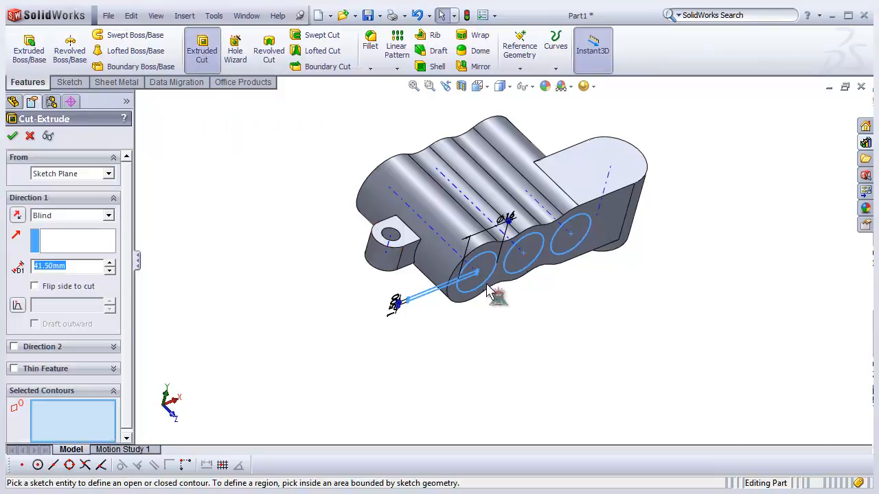
middle_drag(302, 273, 305, 294)
middle_drag(247, 374, 355, 335)
scroll(536, 267, down, 2)
click(579, 227)
click(499, 255)
click(414, 296)
click(329, 333)
mouse_move(334, 320)
middle_down()
mouse_move(274, 337)
mouse_move(93, 247)
middle_up()
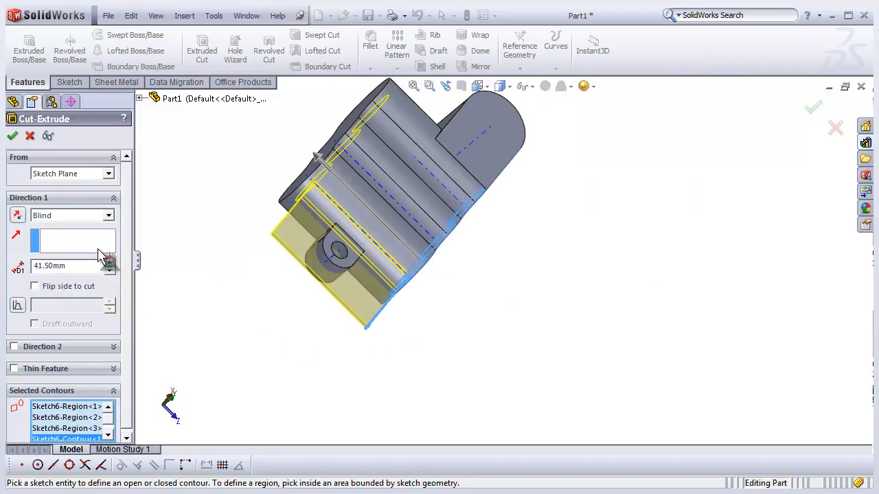
- Set the cut's end condition to Up To Surface, pick the part's far end face, and confirm the cut
middle_drag(334, 274, 353, 232)
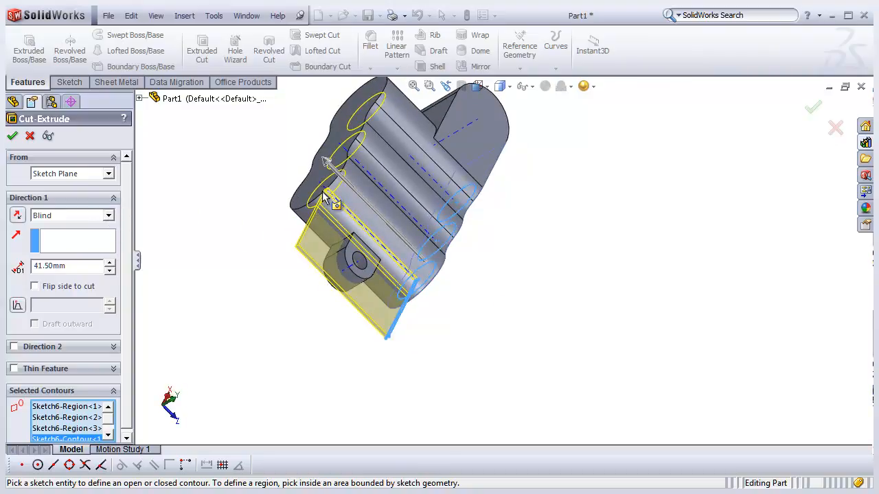
scroll(292, 290, up, 2)
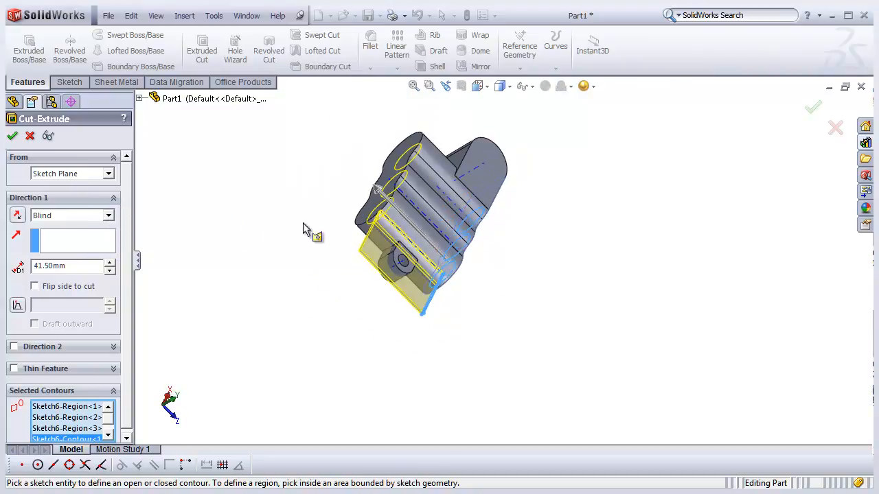
scroll(357, 151, down, 4)
click(110, 216)
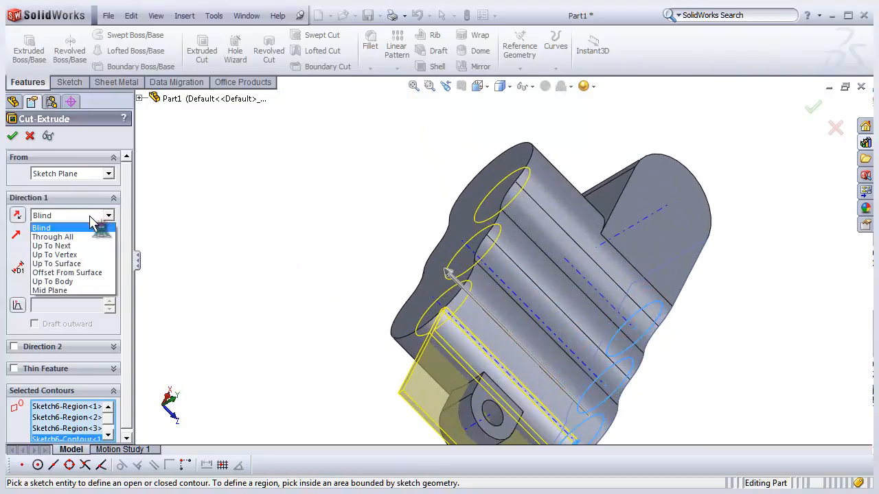
click(90, 238)
middle_drag(352, 286, 371, 298)
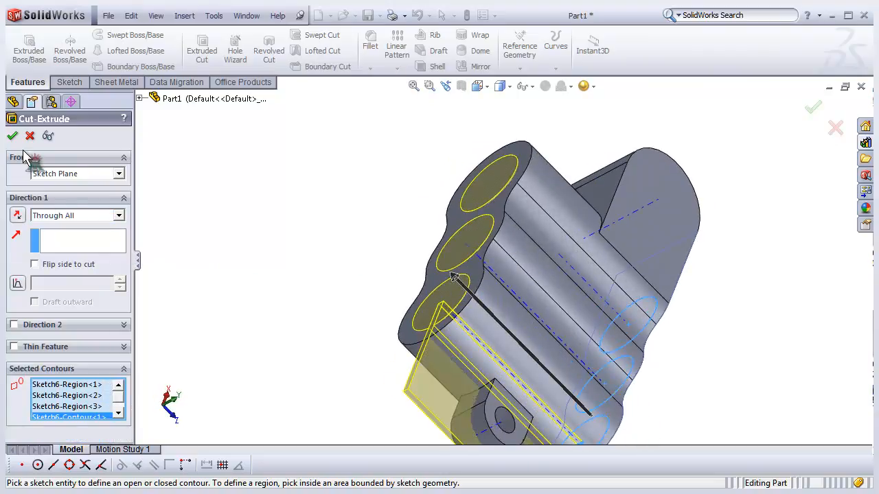
click(119, 216)
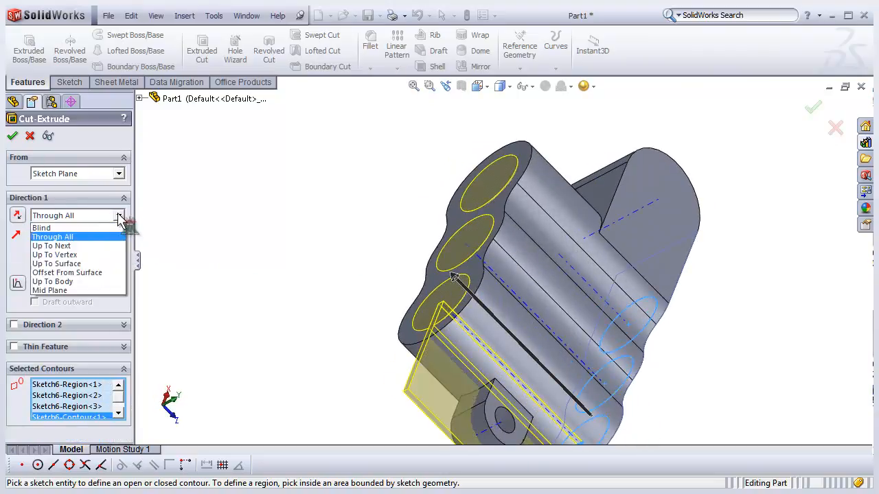
click(94, 264)
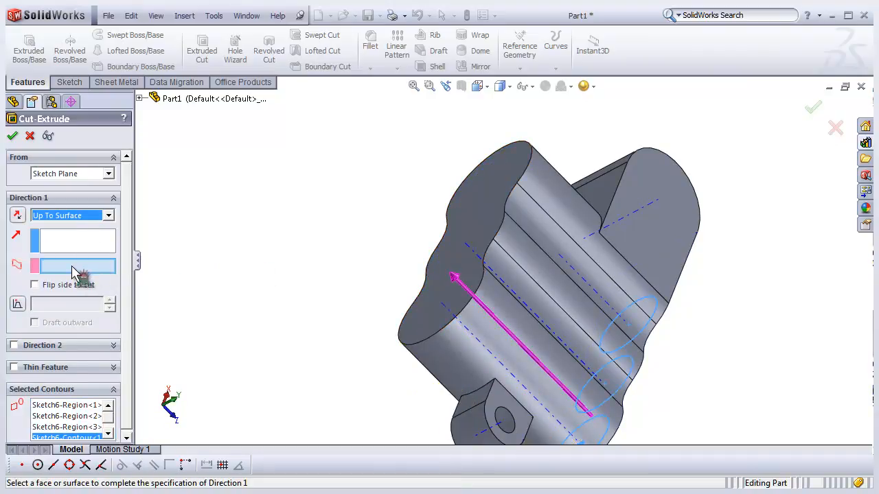
click(491, 188)
middle_drag(306, 297, 204, 294)
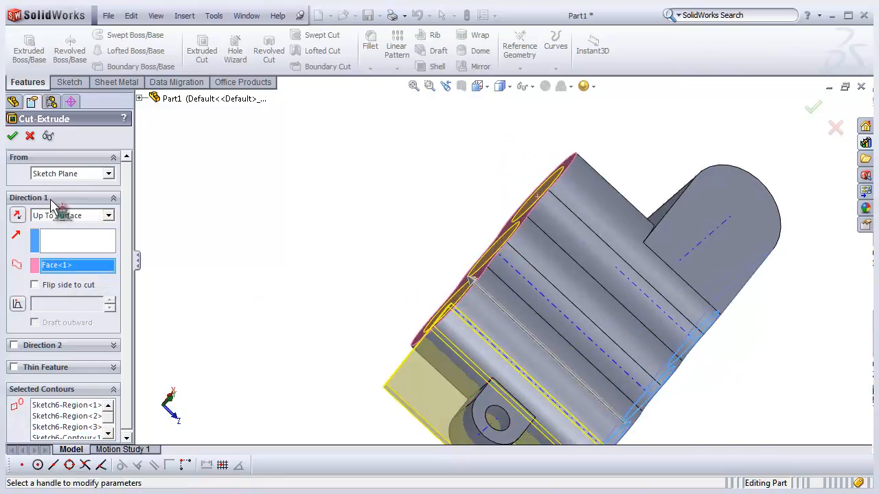
click(14, 137)
- Rotate and zoom around the part to examine the new through holes
middle_drag(265, 232, 537, 320)
middle_drag(558, 358, 578, 336)
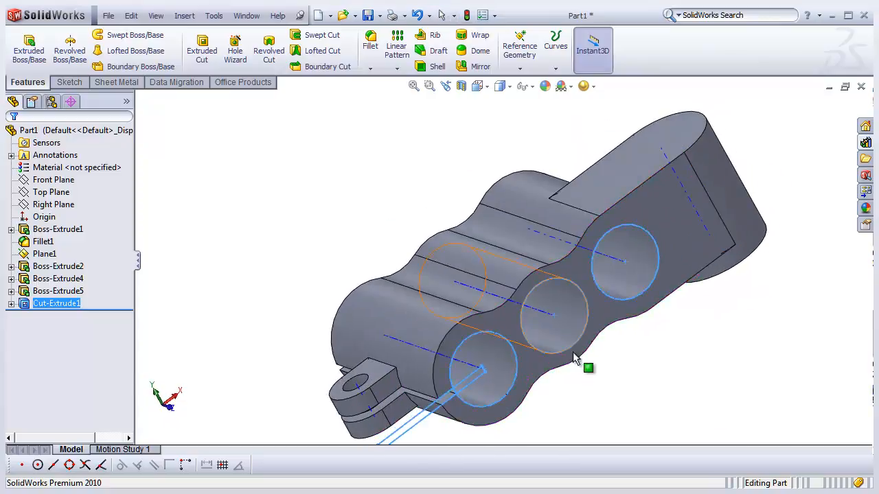
scroll(520, 410, down, 2)
scroll(520, 410, up, 2)
middle_drag(520, 409, 541, 389)
click(611, 341)
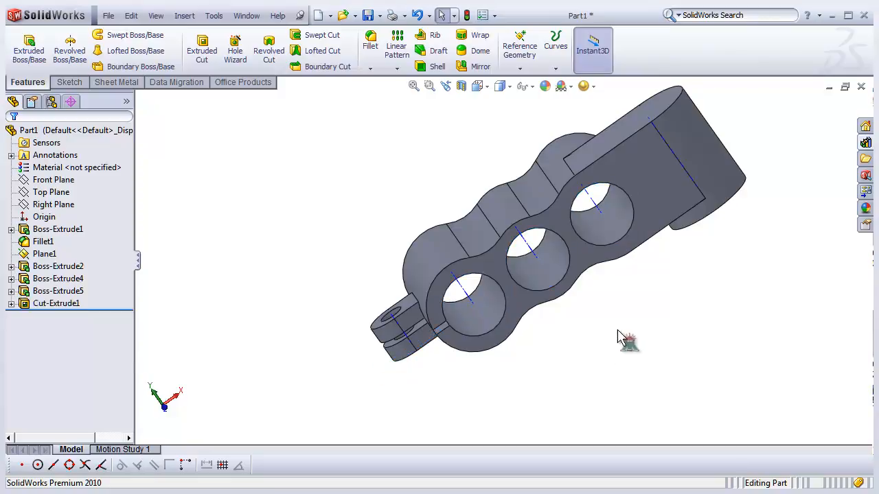
middle_drag(636, 283, 677, 327)
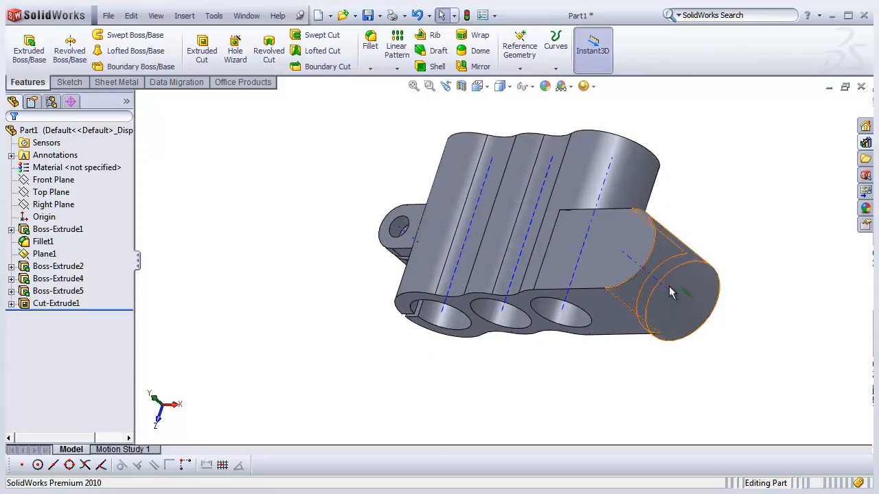
scroll(670, 275, down, 3)
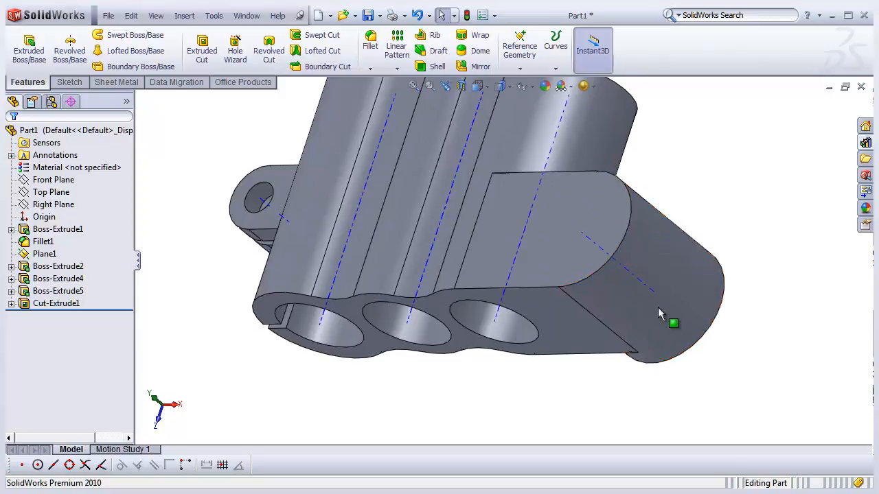
middle_drag(658, 312, 696, 288)
middle_drag(735, 256, 602, 276)
middle_drag(545, 315, 518, 234)
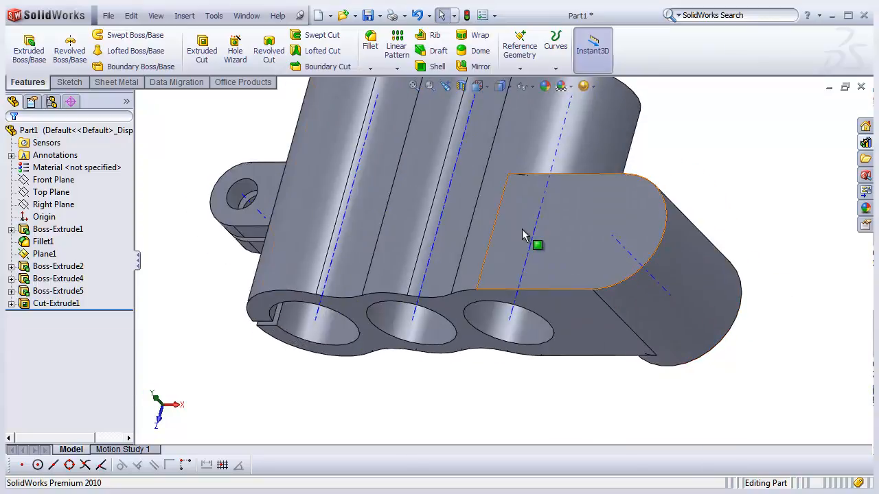
- Switch to the reference part Part 009a window to compare, then return to Part1
click(246, 15)
click(271, 136)
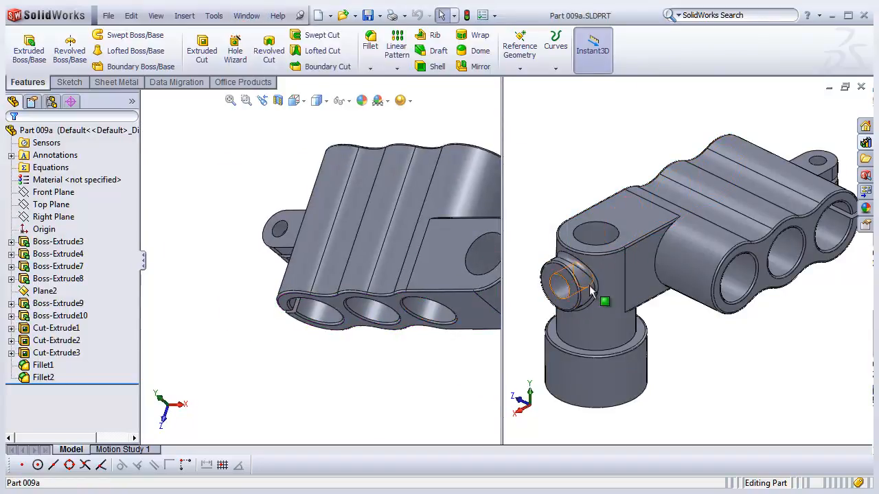
click(252, 18)
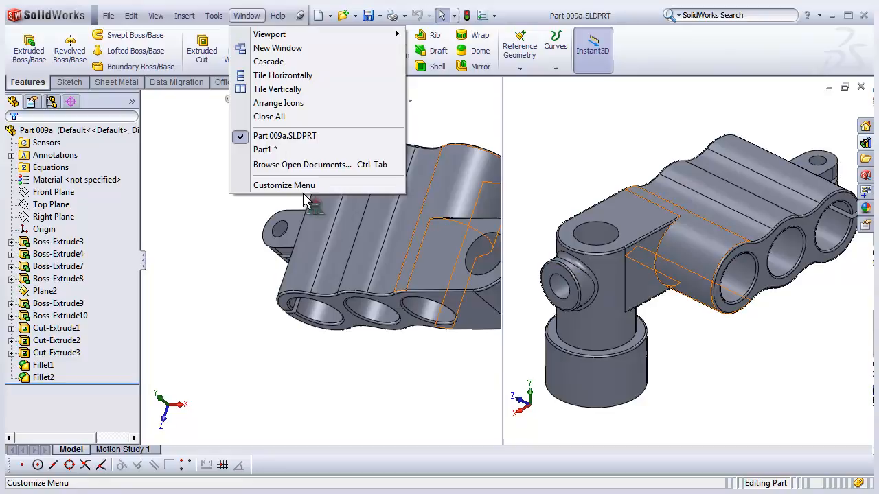
click(285, 150)
- Orbit and zoom around the angled cylindrical boss to examine it, dismissing the unsaved-document notification
middle_drag(348, 361, 676, 299)
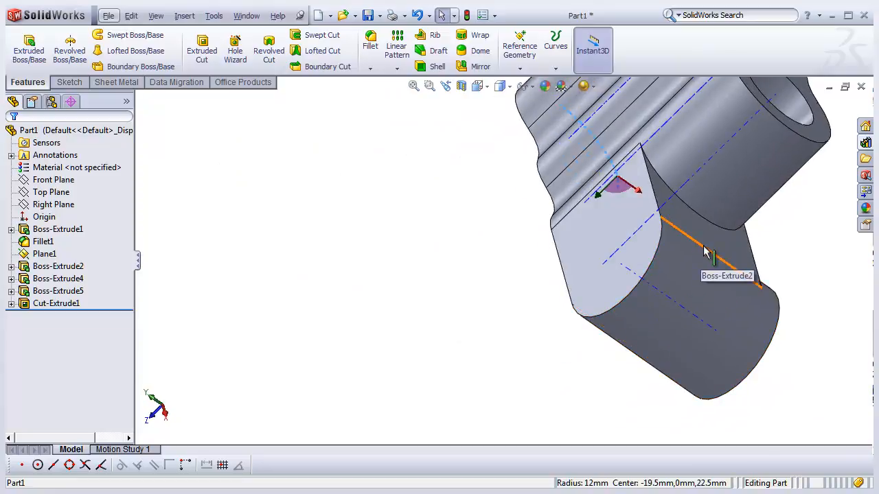
middle_drag(707, 253, 300, 367)
middle_drag(672, 316, 608, 348)
middle_drag(664, 327, 632, 328)
mouse_move(686, 304)
middle_down()
mouse_move(667, 314)
mouse_move(676, 312)
middle_up()
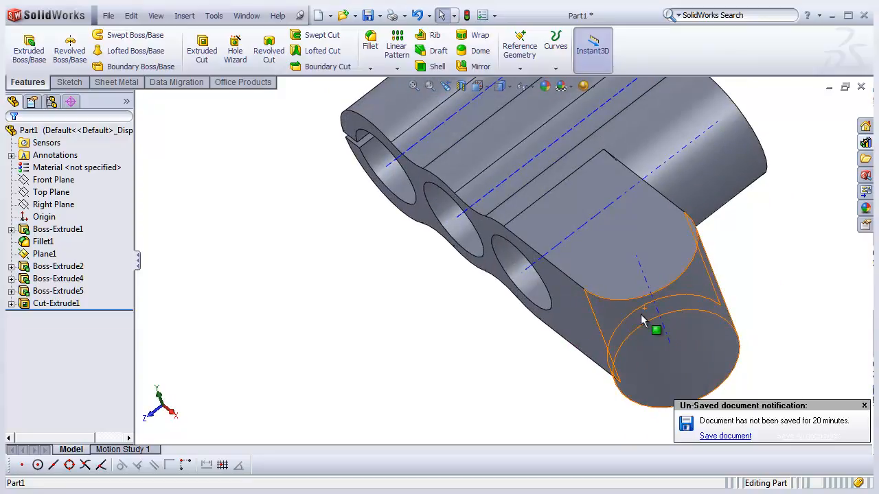
click(863, 406)
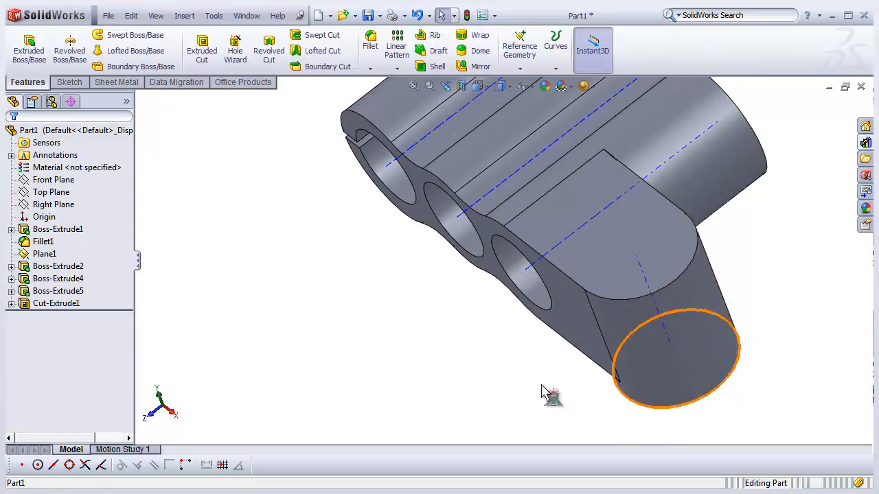
middle_drag(456, 373, 683, 292)
scroll(683, 292, down, 3)
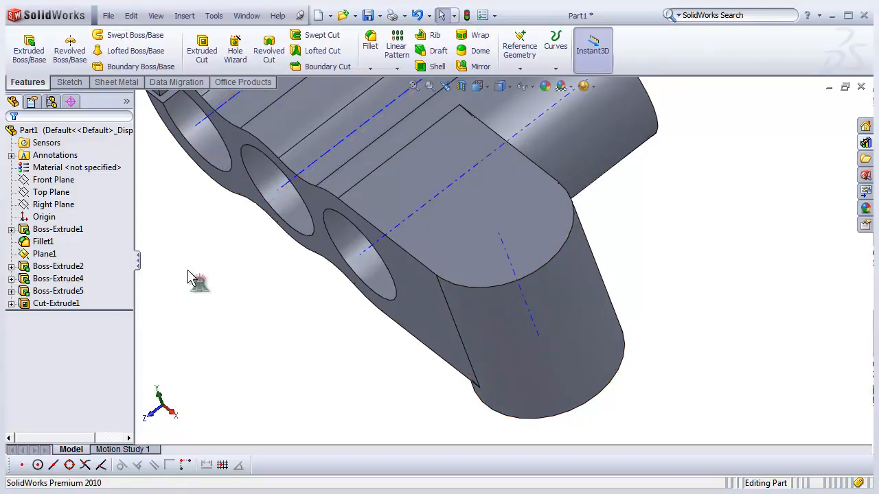
middle_drag(575, 222, 333, 308)
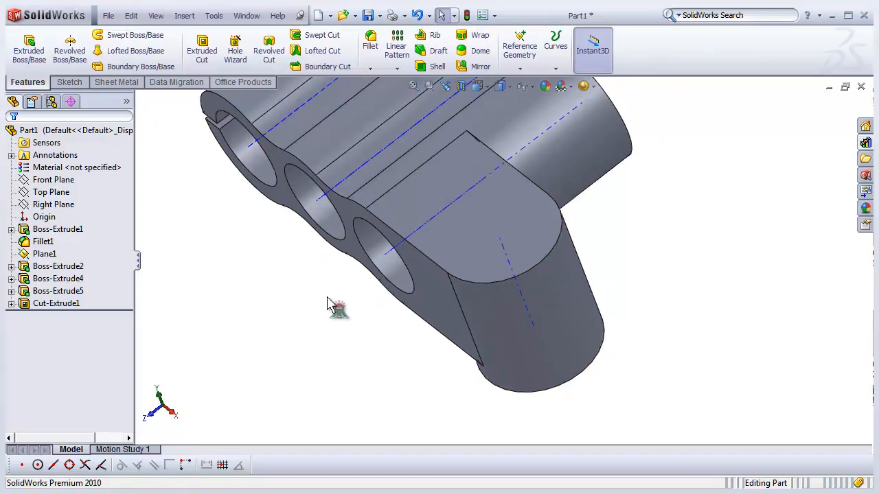
- Insert a reference plane defined by the straight edge of the angled boss and its cylindrical face
click(529, 67)
click(522, 84)
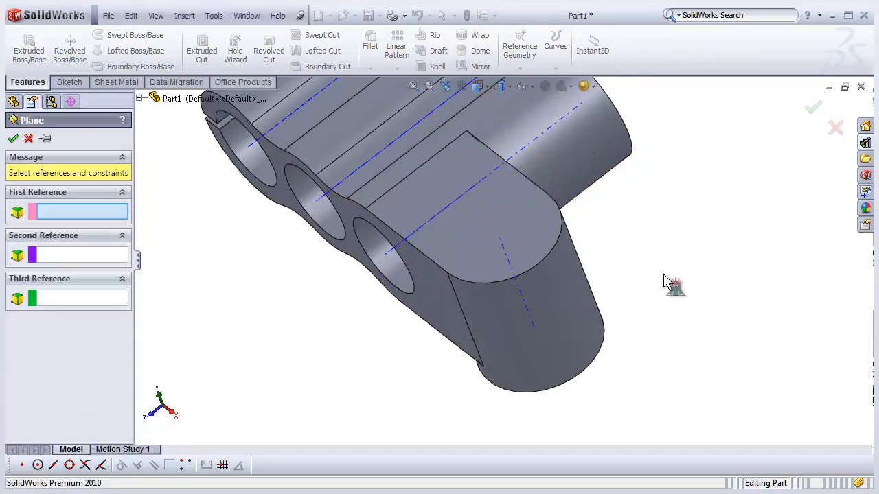
middle_drag(304, 288, 383, 279)
middle_drag(435, 303, 407, 304)
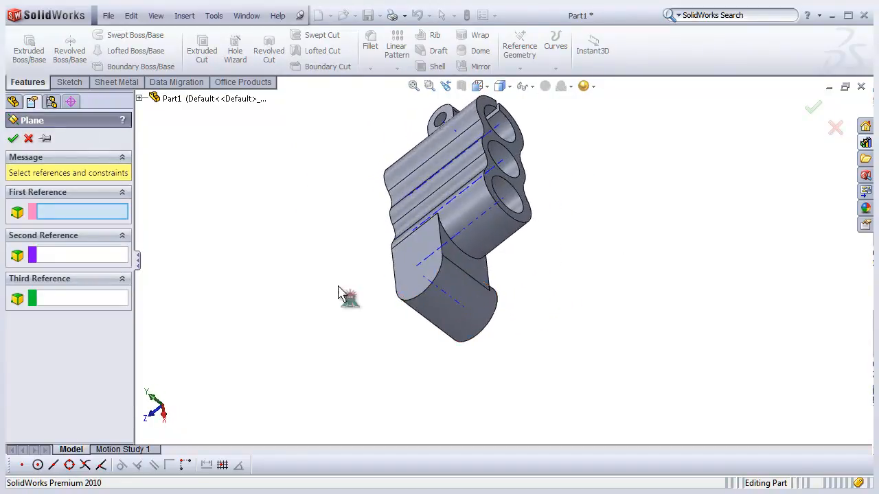
scroll(526, 284, up, 3)
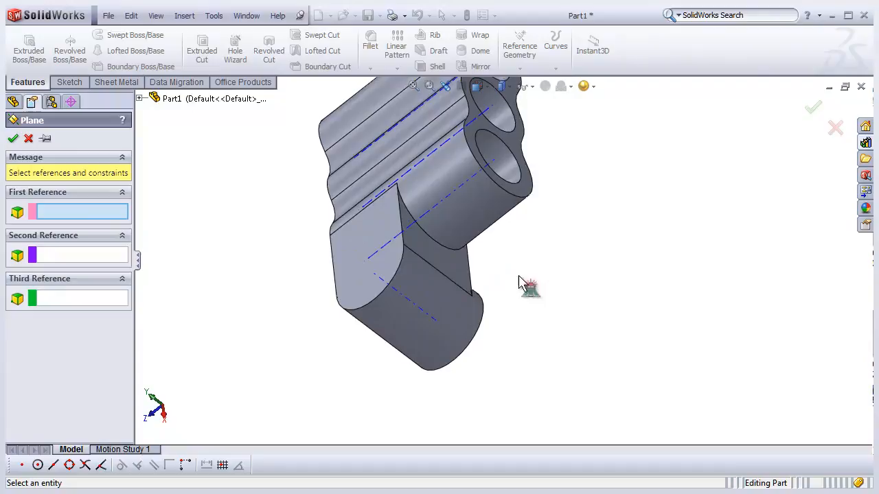
click(448, 284)
middle_drag(481, 337, 534, 294)
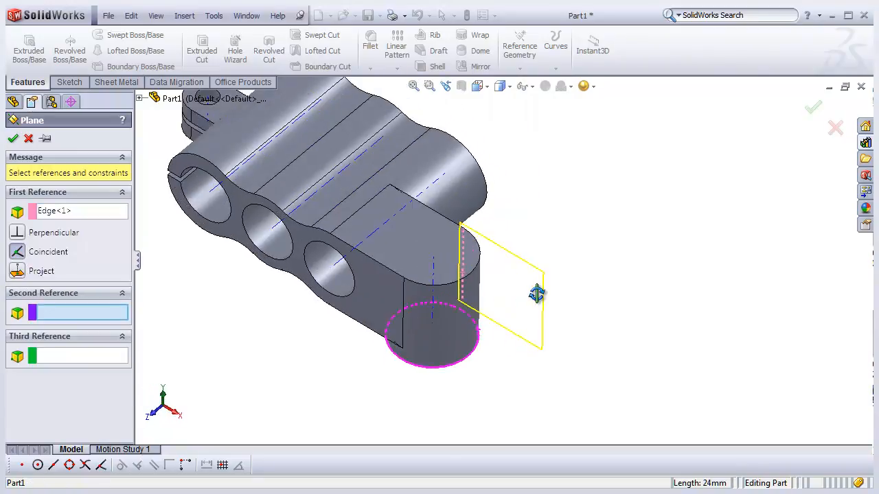
click(403, 335)
middle_drag(411, 334, 481, 324)
click(14, 140)
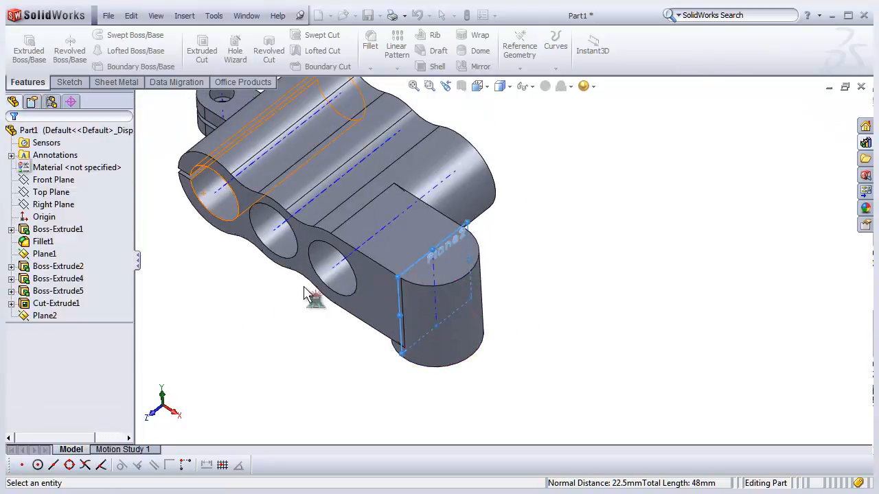
- Open a new sketch on the new plane and switch to the Right view orientation
click(45, 316)
ctrl+click(58, 304)
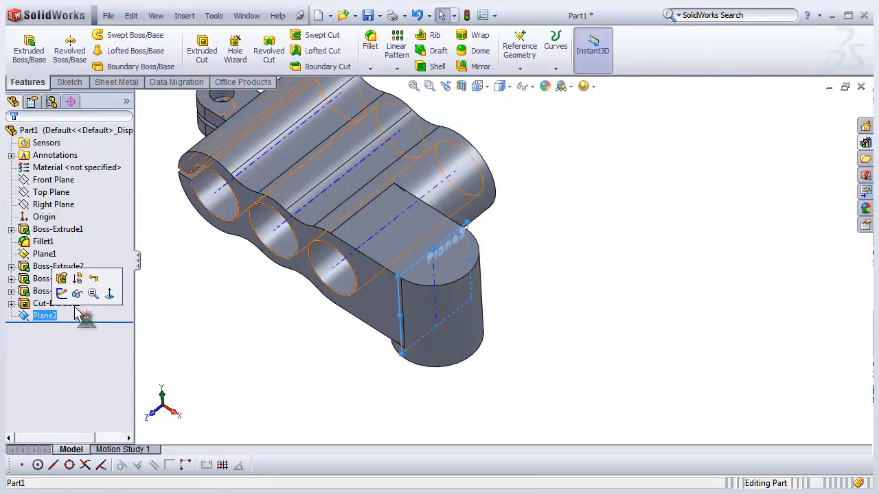
click(62, 294)
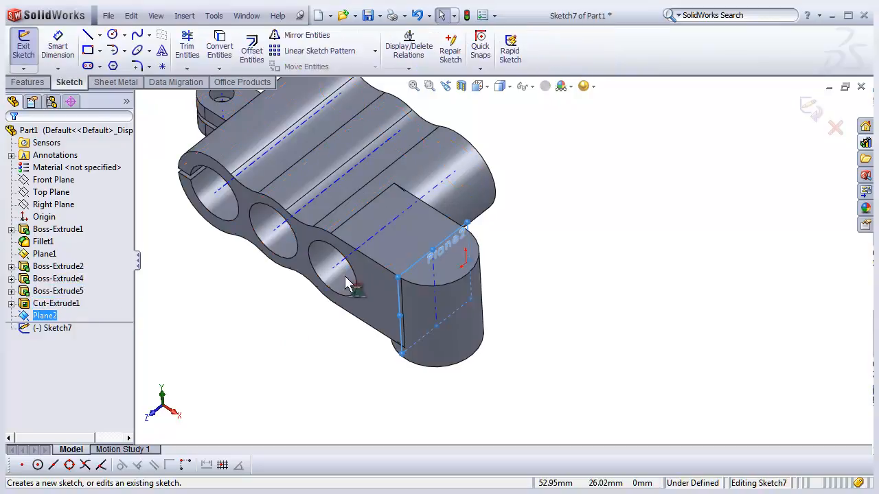
click(477, 86)
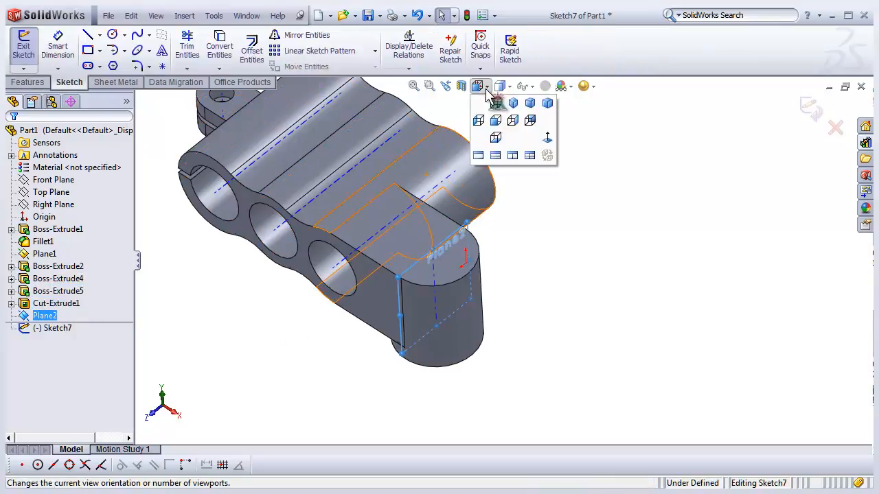
click(515, 122)
click(264, 295)
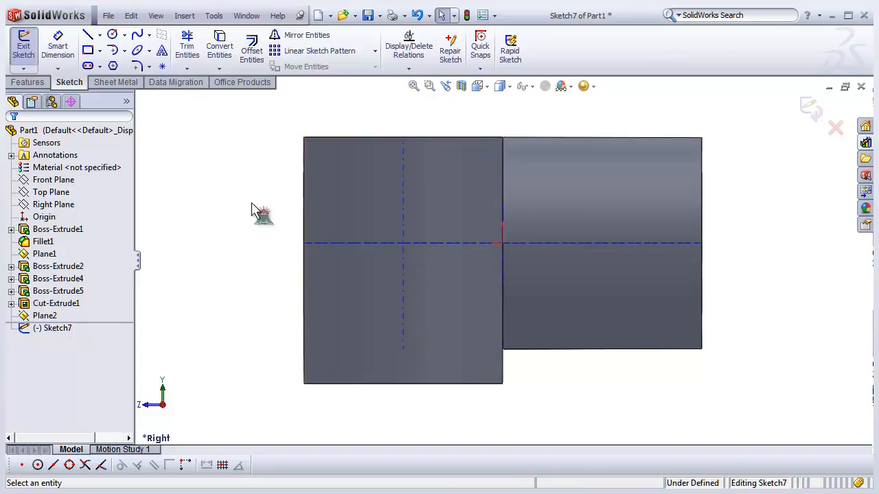
click(112, 35)
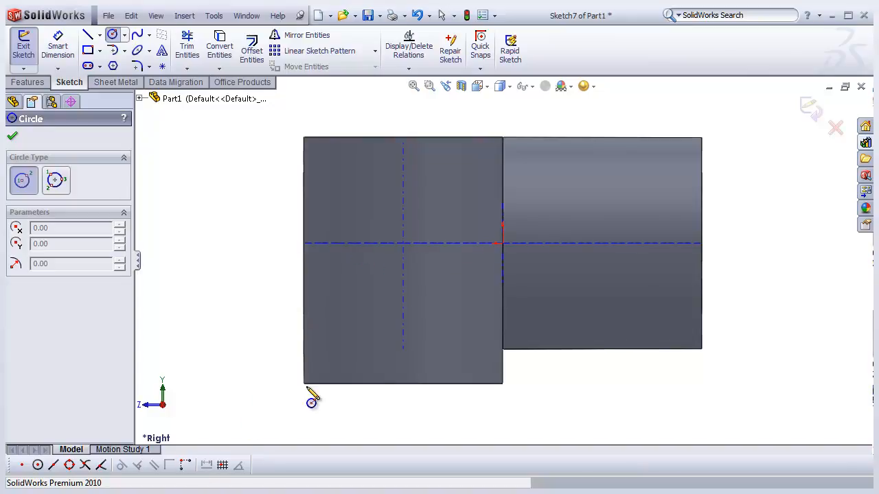
click(186, 466)
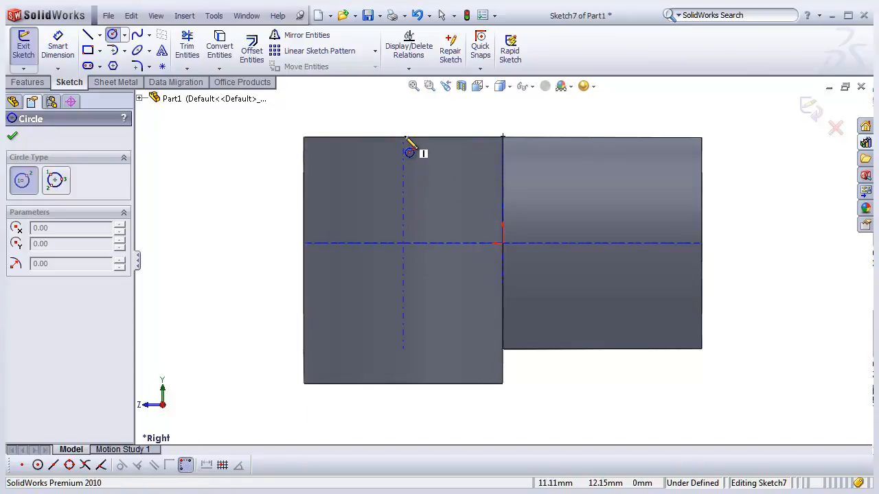
click(302, 242)
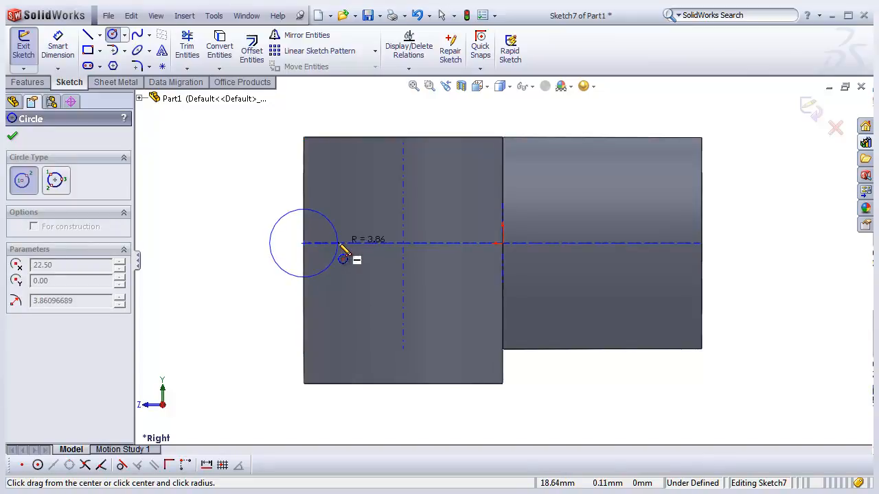
key(Escape)
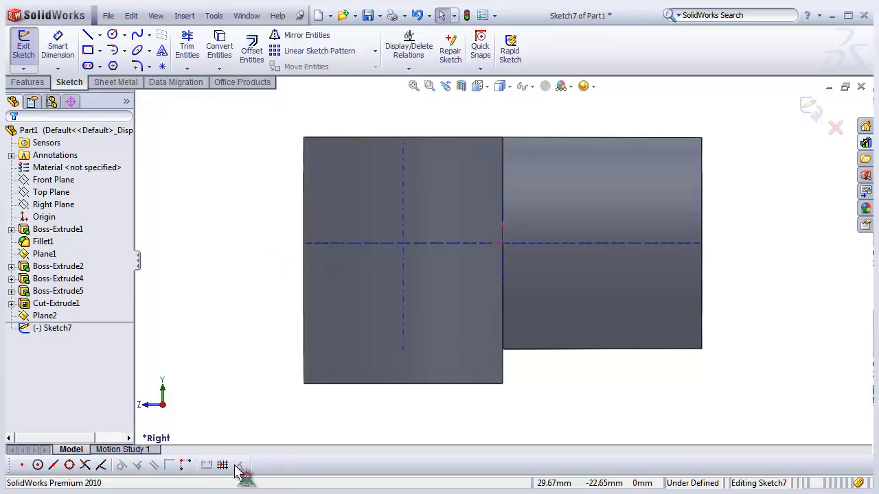
click(113, 36)
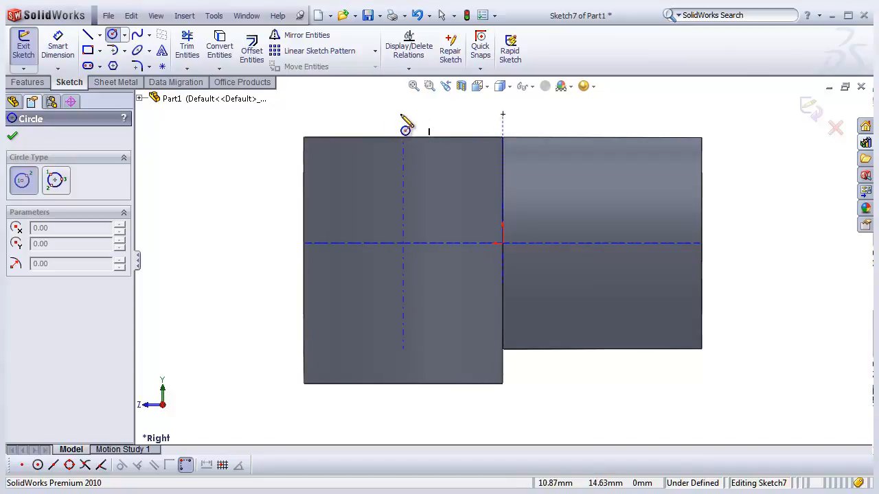
scroll(299, 261, up, 1)
scroll(419, 256, down, 2)
key(Escape)
scroll(497, 261, up, 3)
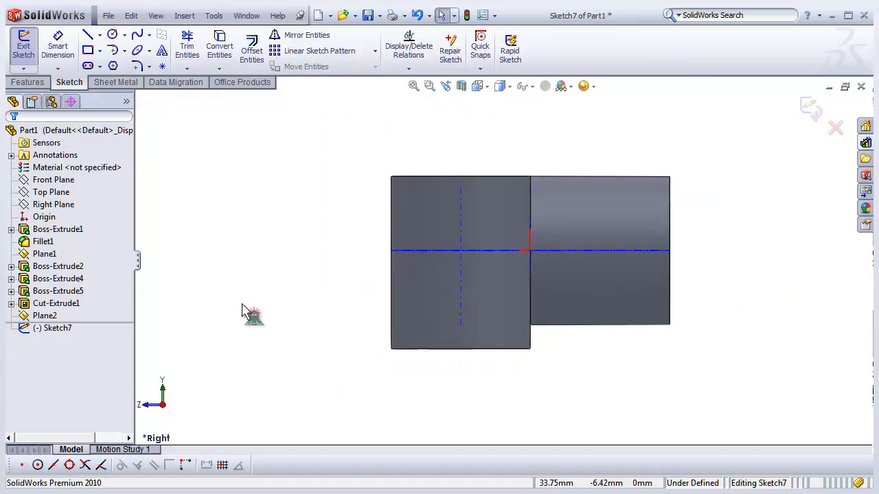
scroll(467, 307, down, 2)
scroll(511, 284, up, 2)
scroll(597, 217, down, 1)
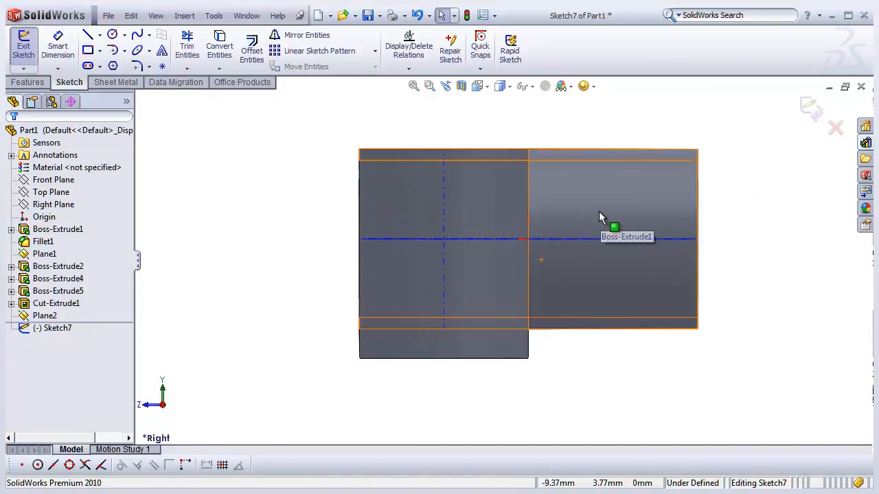
scroll(537, 220, up, 1)
scroll(565, 205, down, 1)
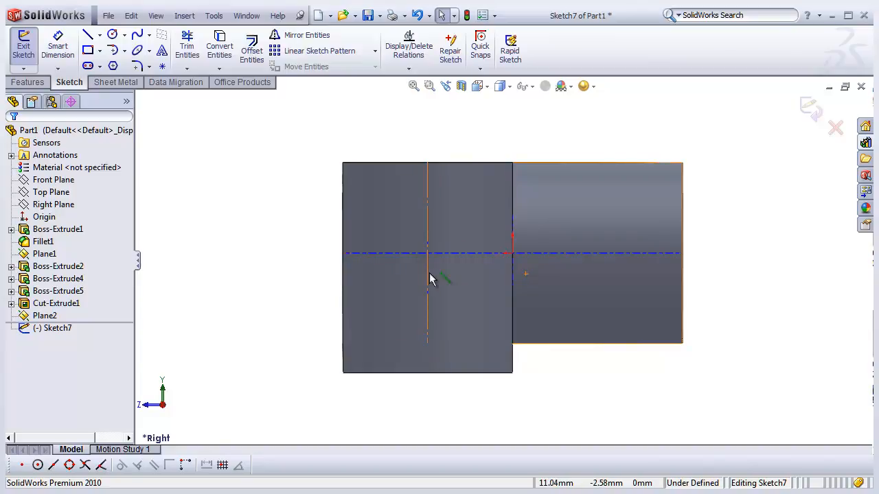
- Hide temporary axes and sketch a horizontal construction centerline about 22.5 mm long from the origin to the boss's outer edge
click(532, 87)
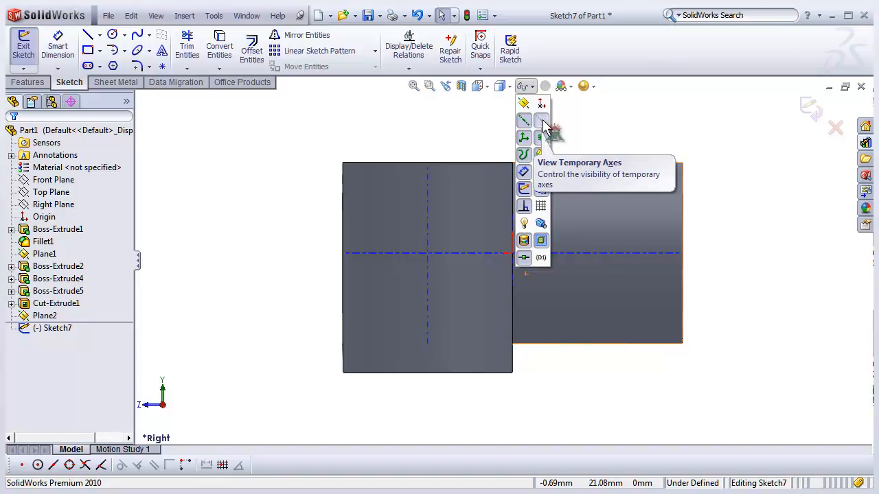
click(542, 122)
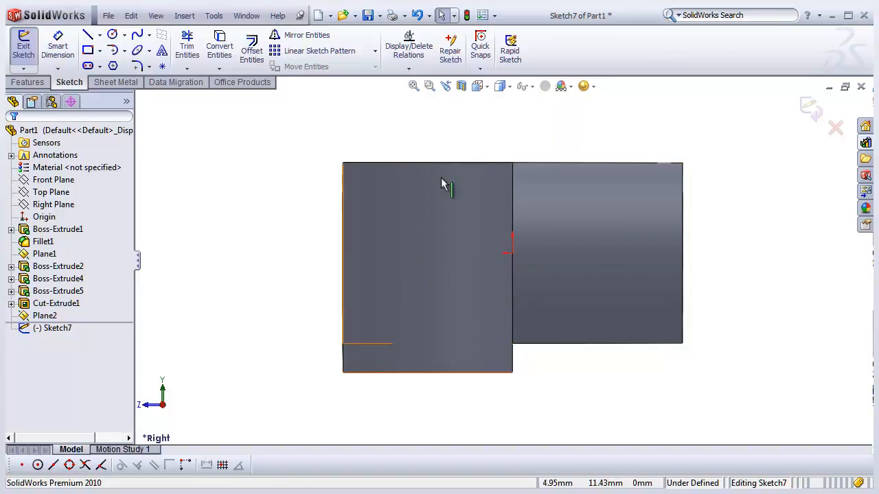
click(100, 36)
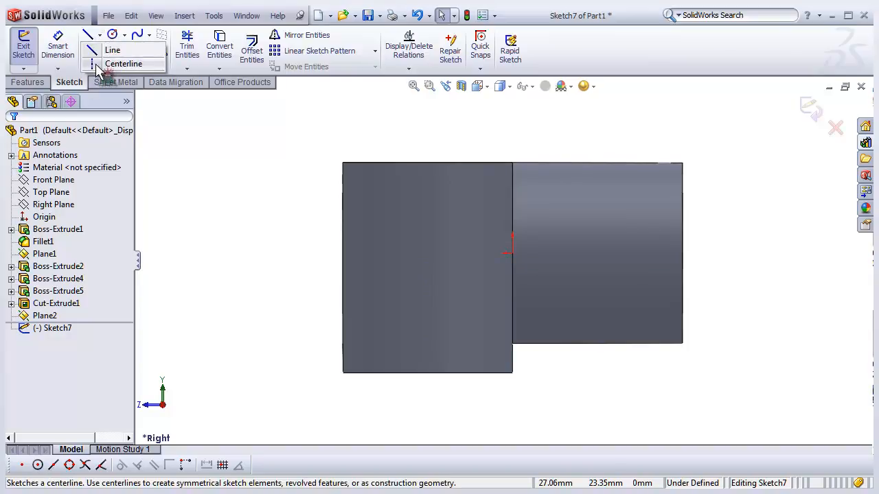
click(124, 64)
scroll(525, 265, down, 1)
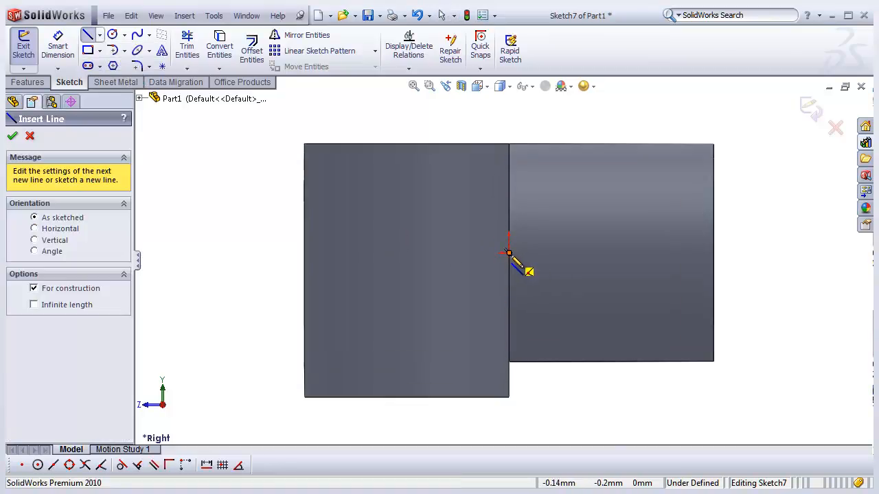
click(508, 253)
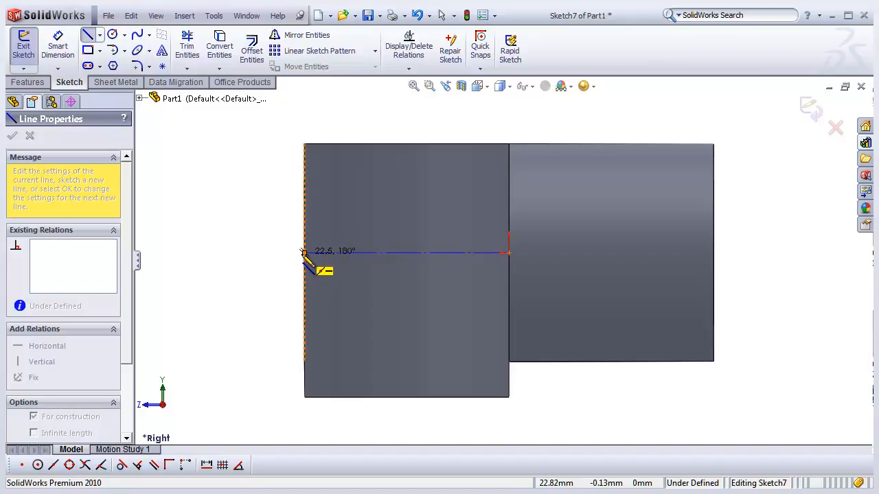
click(304, 253)
key(Escape)
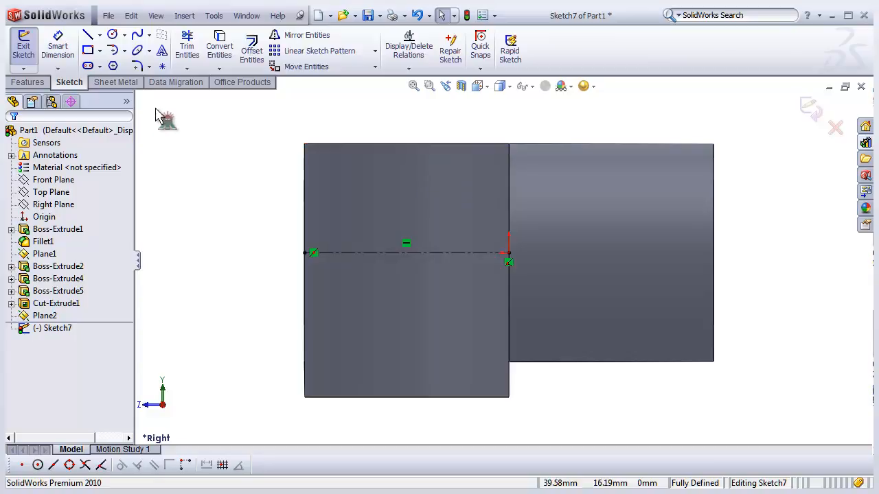
click(87, 35)
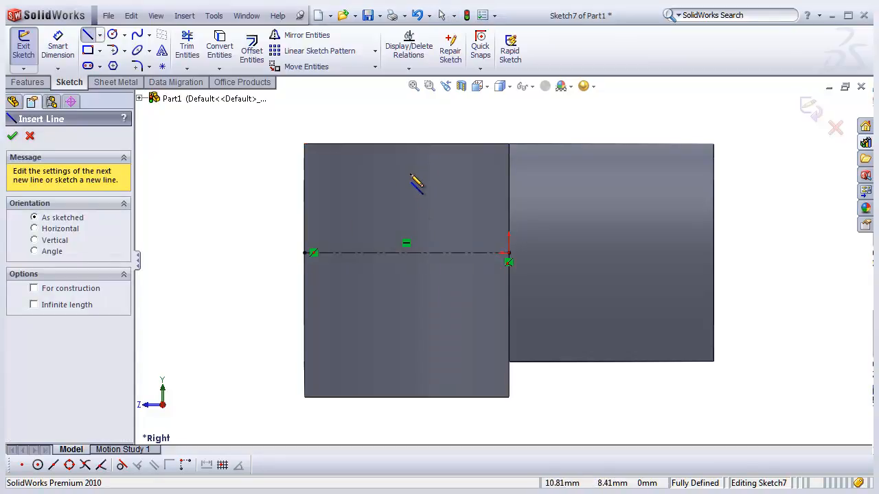
click(406, 143)
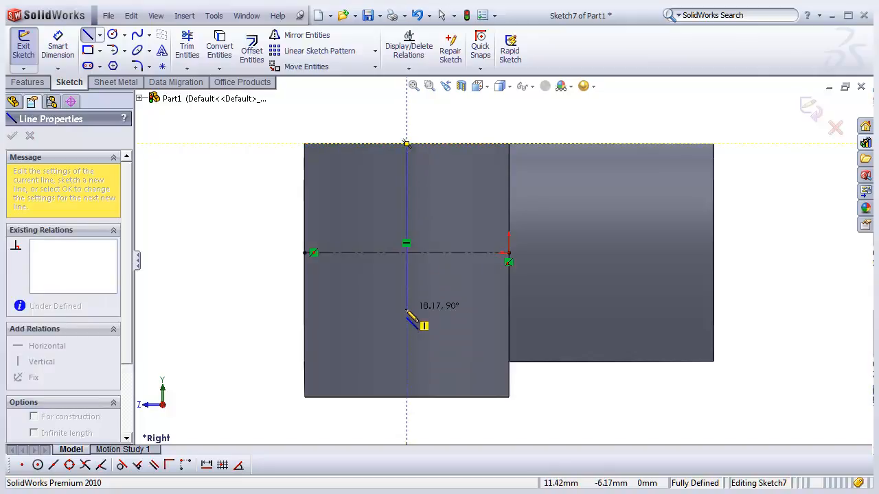
key(Escape)
key(Escape)
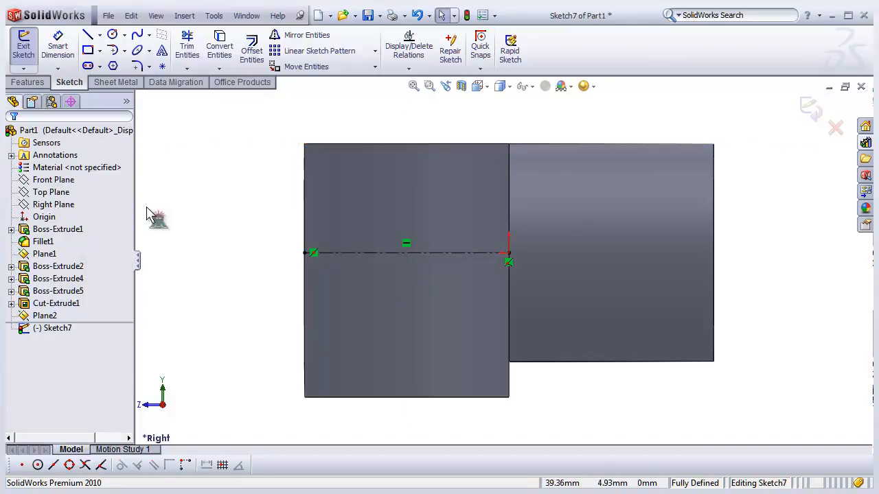
- Sketch a circle centered on the centerline's midpoint and dimension its diameter to 15.5 mm
click(112, 35)
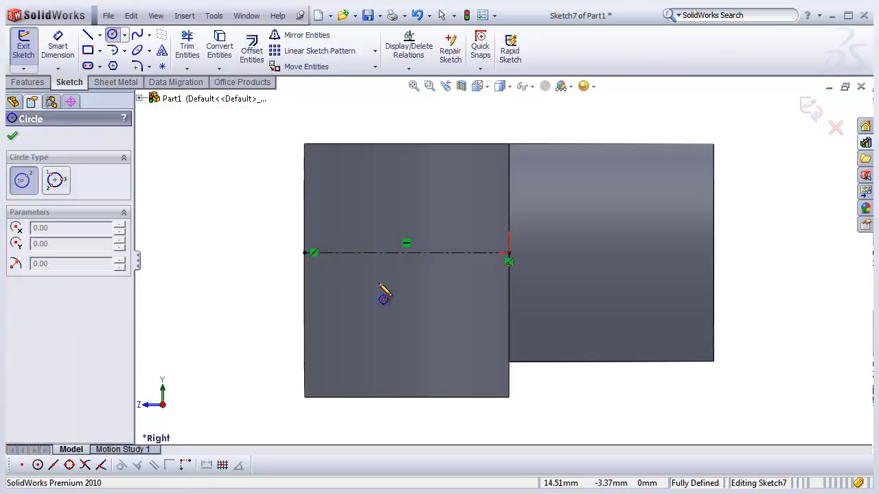
click(406, 253)
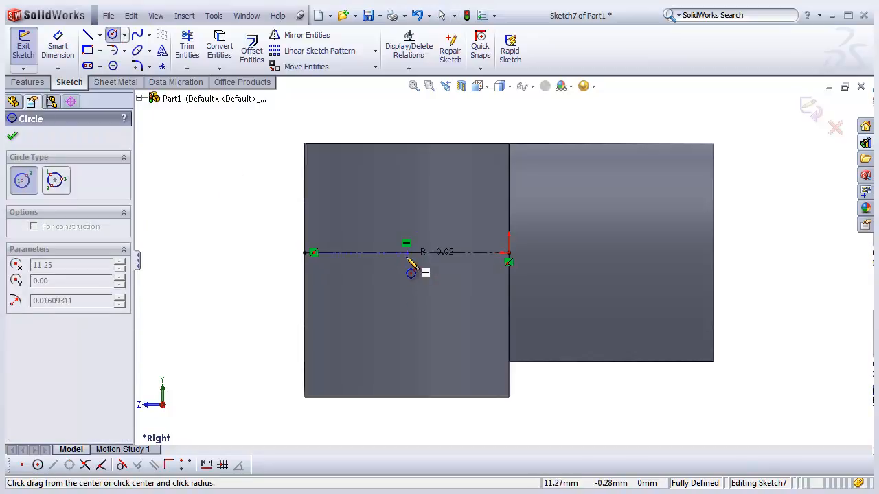
click(411, 318)
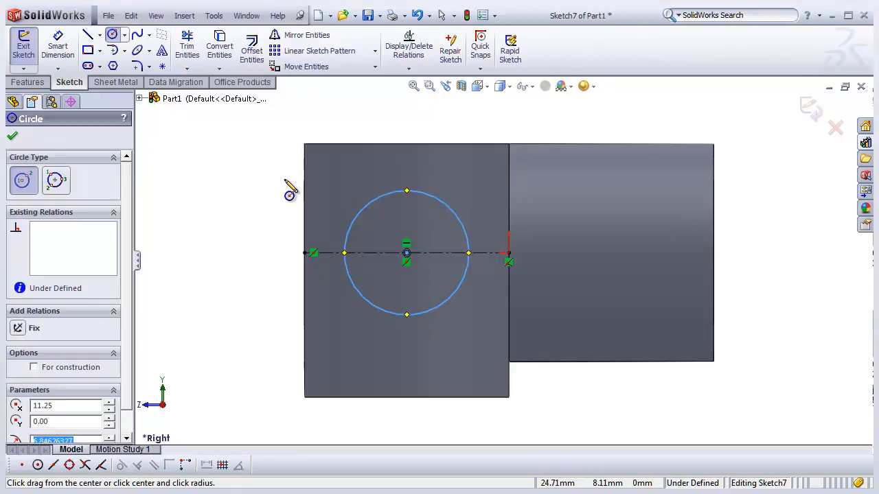
click(58, 48)
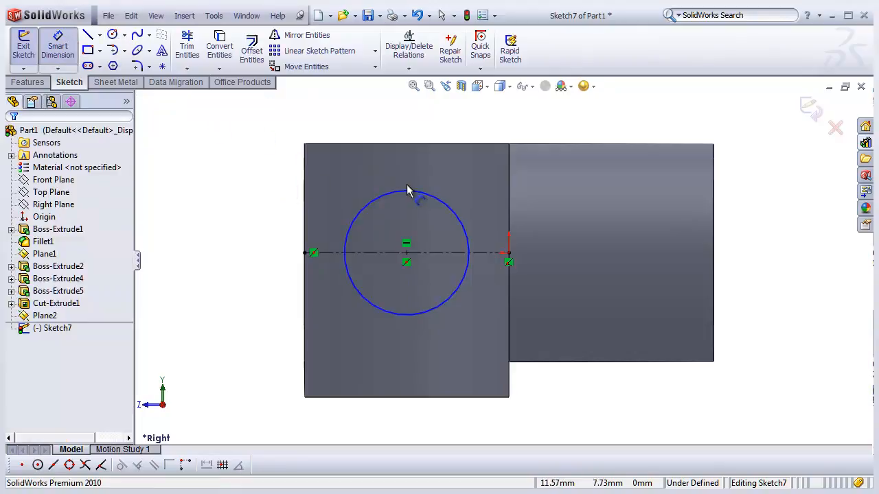
click(411, 192)
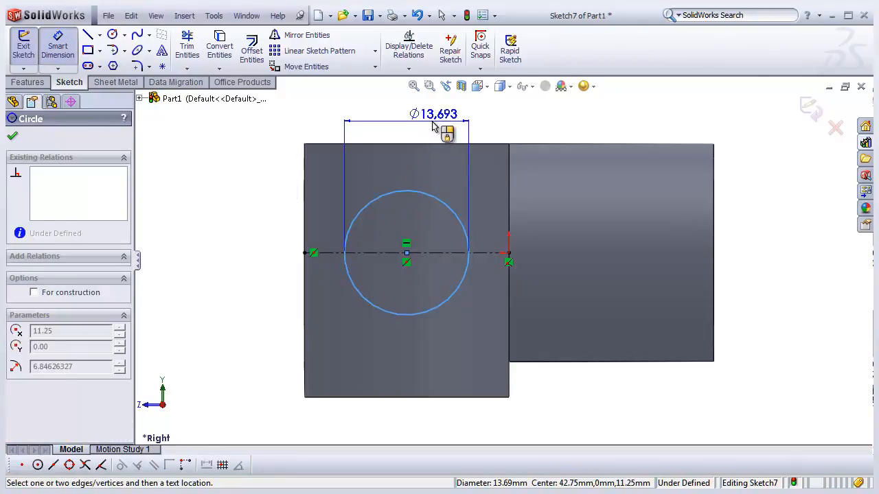
click(433, 127)
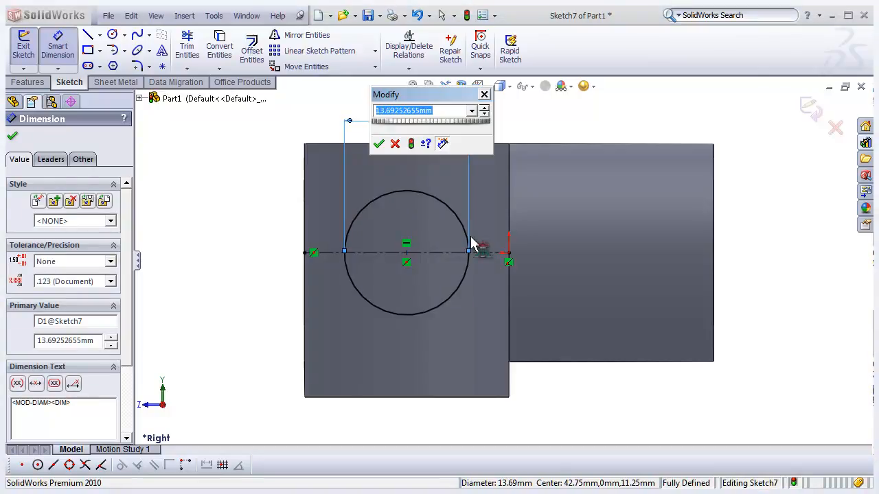
text(15.5)
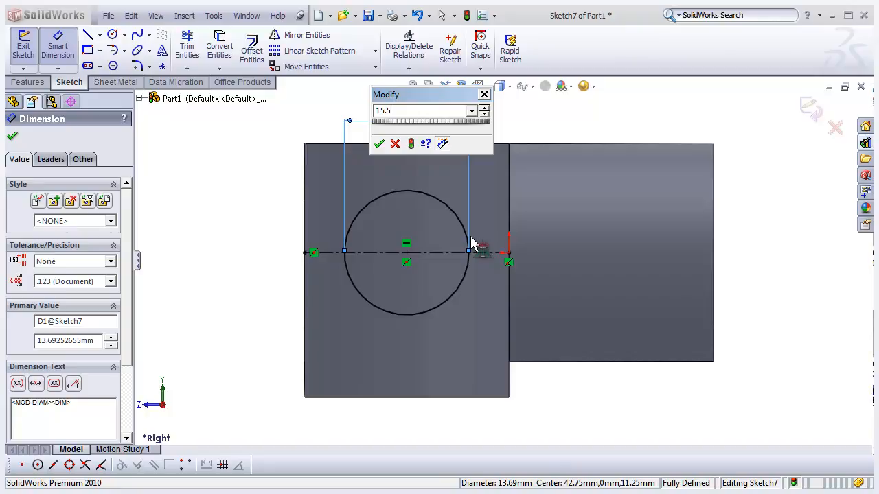
key(Return)
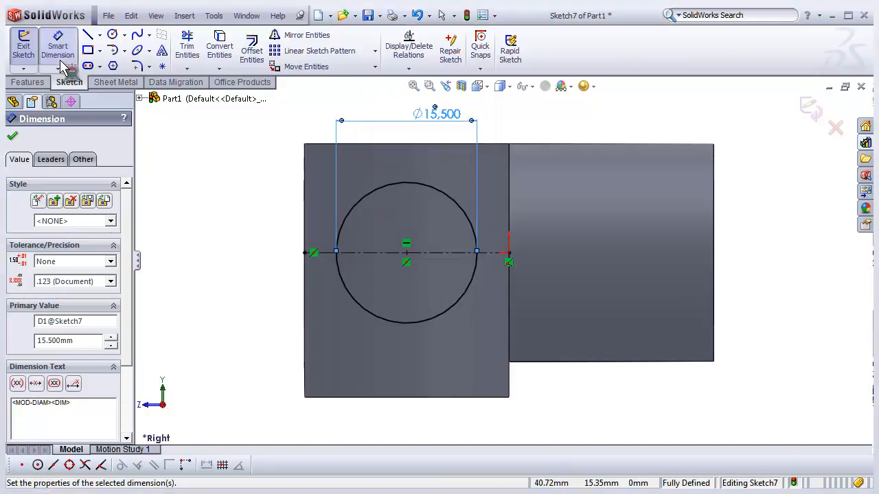
- Exit the sketch and extrude the circle as a blind boss 15 mm outward from the new plane
click(23, 48)
mouse_move(305, 251)
middle_down()
mouse_move(347, 278)
mouse_move(366, 249)
middle_up()
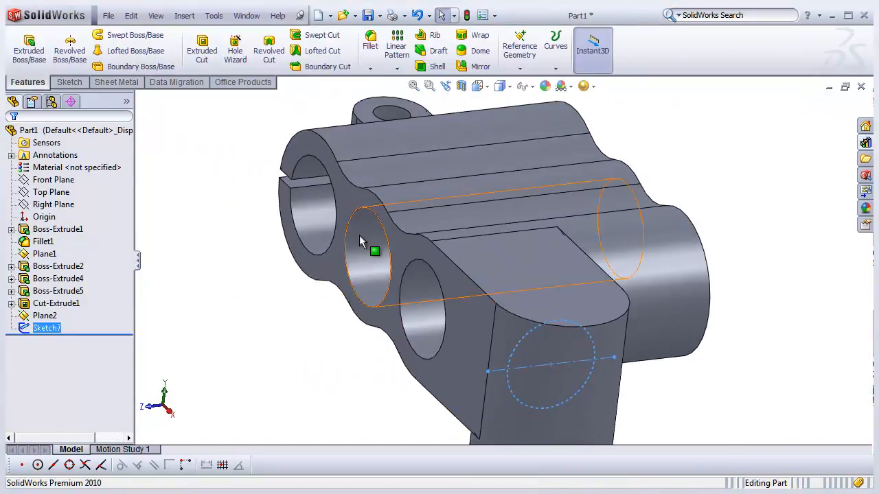
click(33, 57)
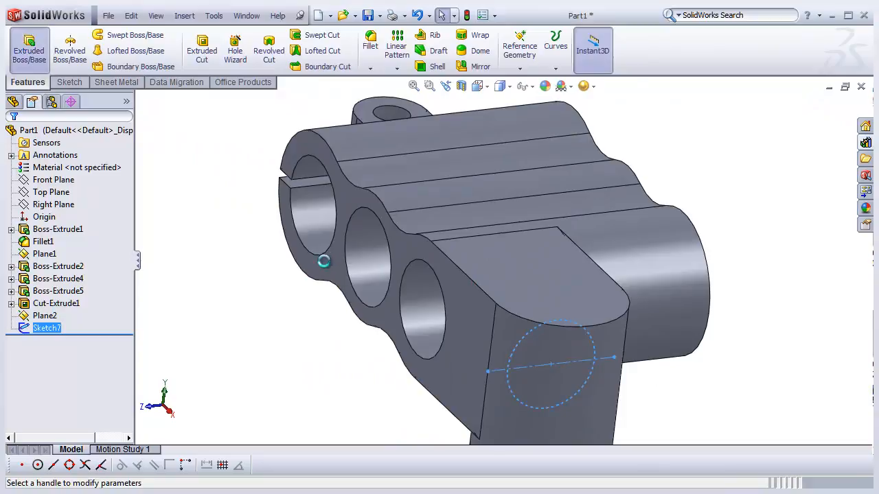
middle_drag(415, 332, 435, 327)
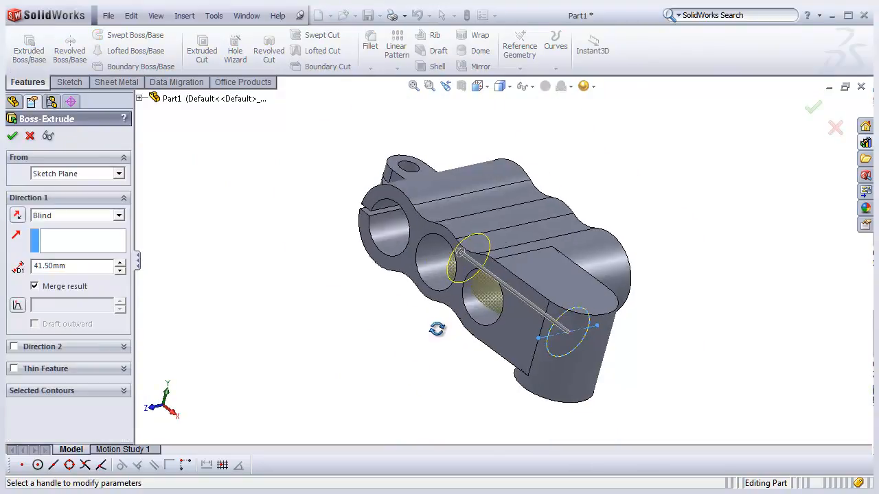
click(464, 254)
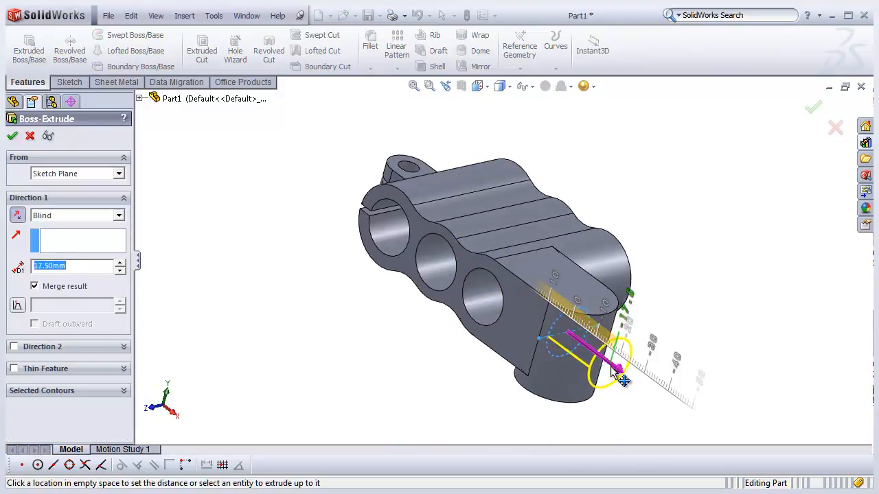
click(625, 366)
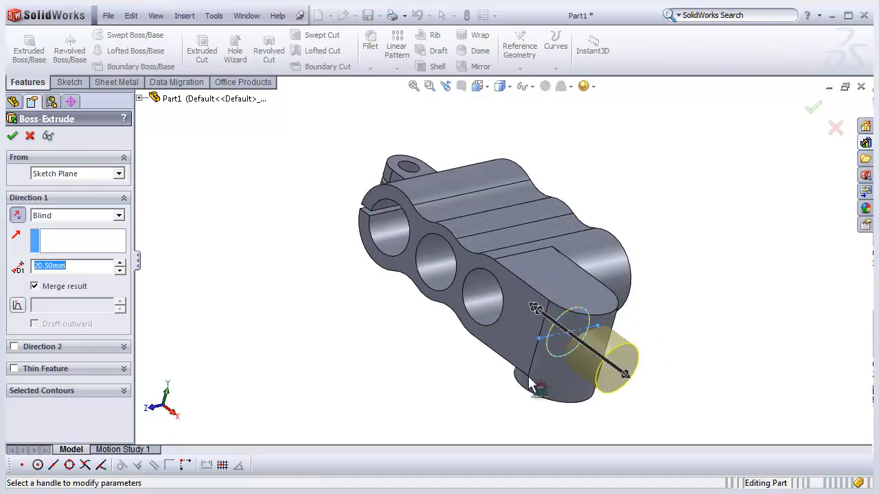
middle_drag(536, 375, 535, 353)
scroll(588, 367, down, 2)
drag(611, 346, 591, 324)
middle_drag(526, 343, 497, 334)
middle_drag(284, 338, 408, 363)
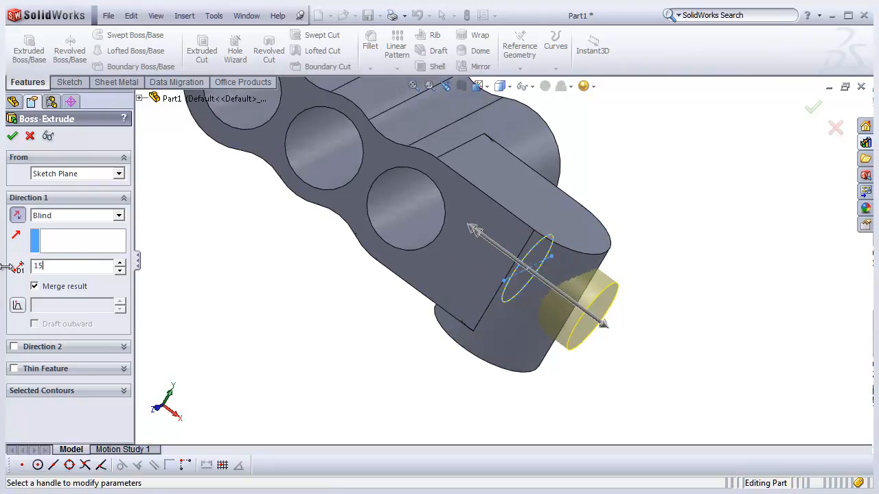
text(15)
key(Return)
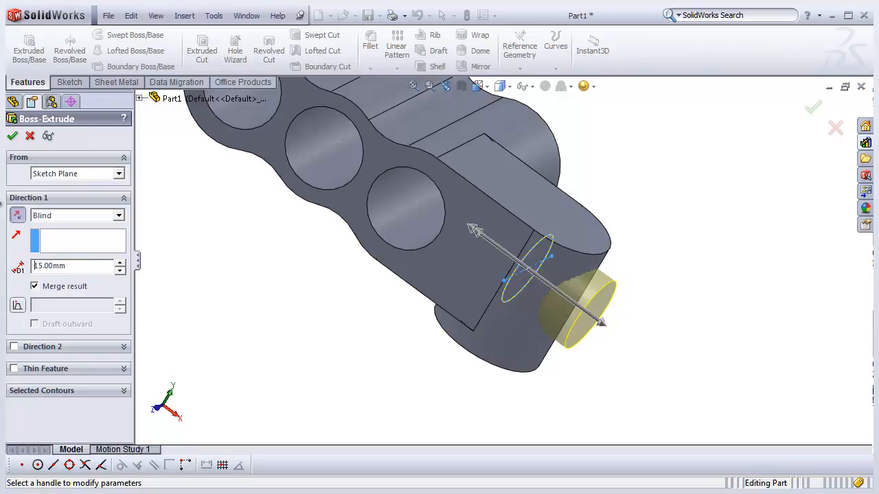
click(12, 135)
- Switch to the reference drawing PDF and pan to examine the front view dimensions of the boss
middle_drag(330, 323, 506, 318)
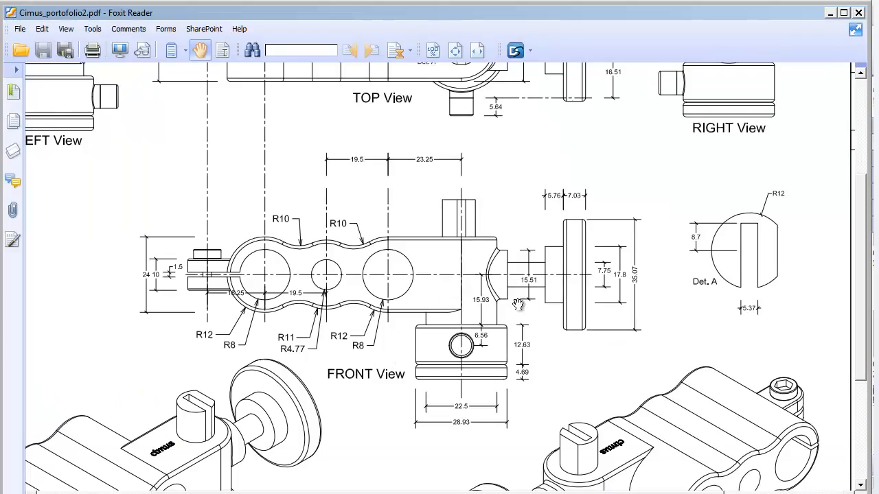
drag(533, 225, 531, 249)
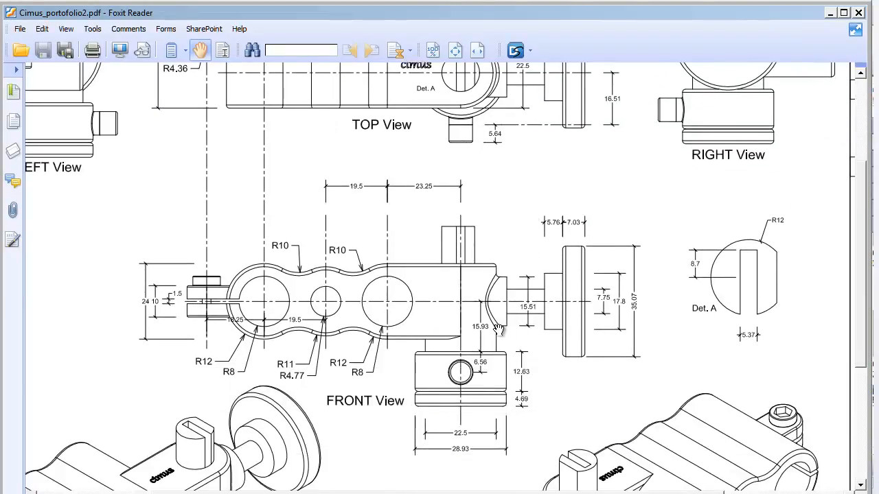
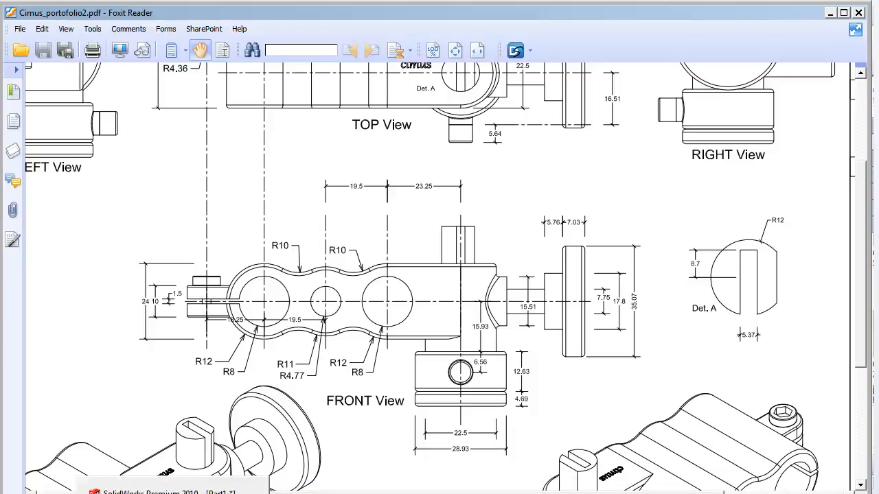
- Return to the part, start a sketch on the small boss's end face, and draw a circle centered on it
click(238, 488)
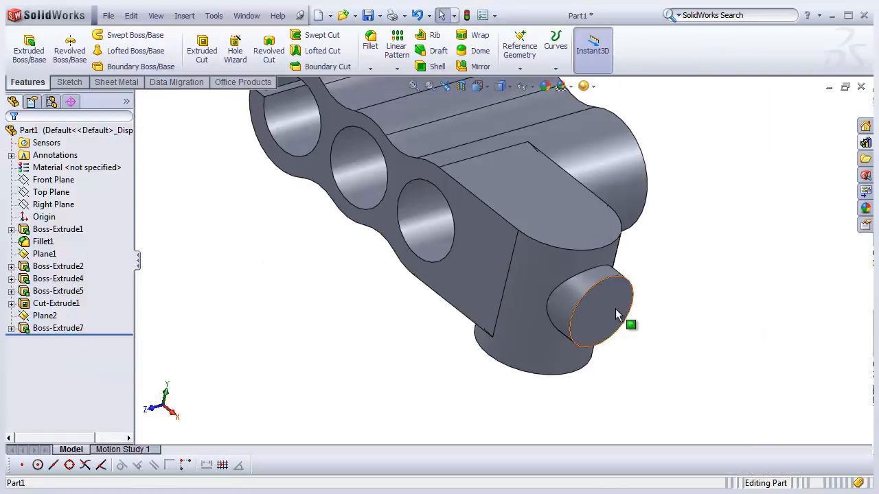
middle_drag(434, 286, 398, 304)
scroll(399, 304, up, 2)
mouse_move(431, 242)
middle_down()
mouse_move(442, 237)
mouse_move(464, 162)
mouse_move(439, 240)
middle_up()
scroll(518, 259, down, 1)
middle_drag(519, 263, 537, 273)
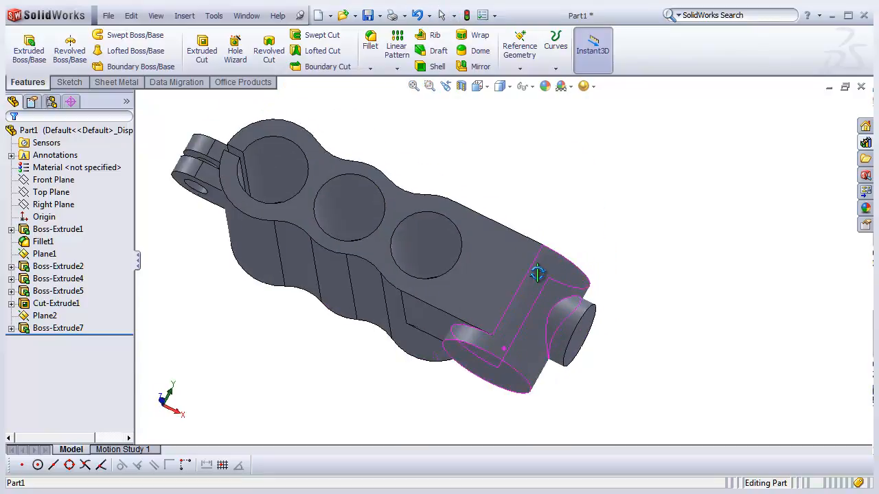
middle_drag(537, 274, 476, 308)
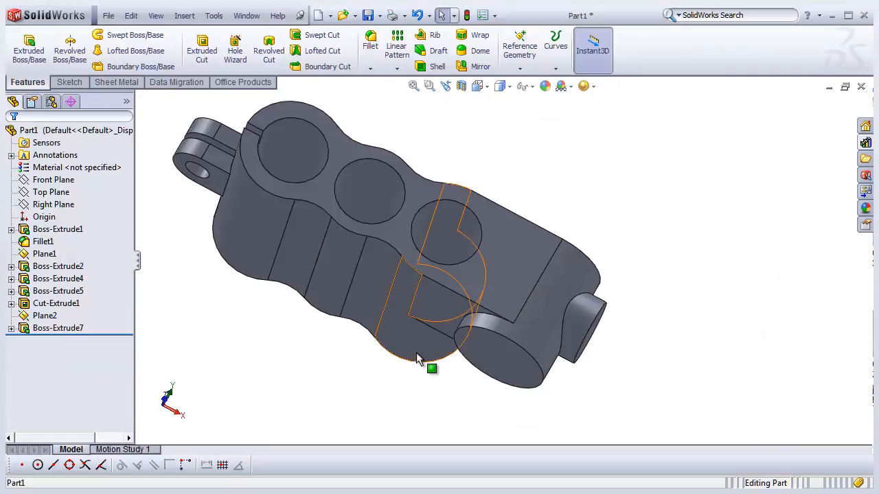
middle_drag(416, 352, 420, 310)
click(526, 329)
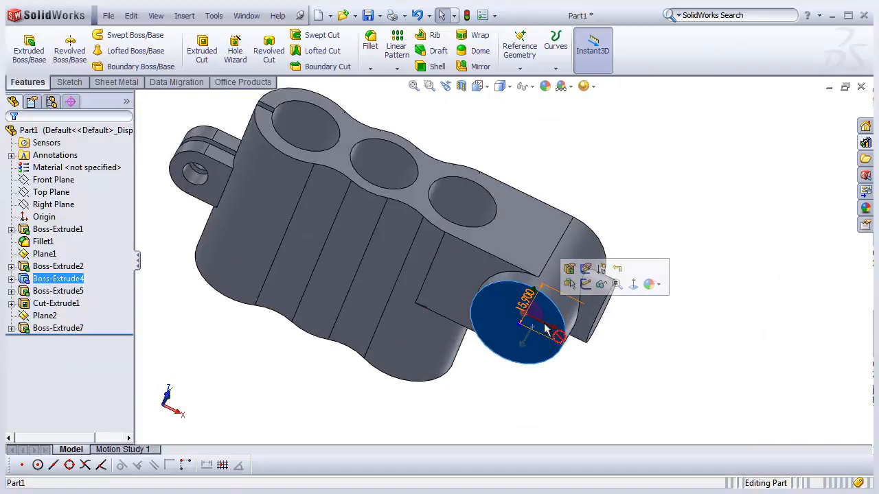
click(588, 292)
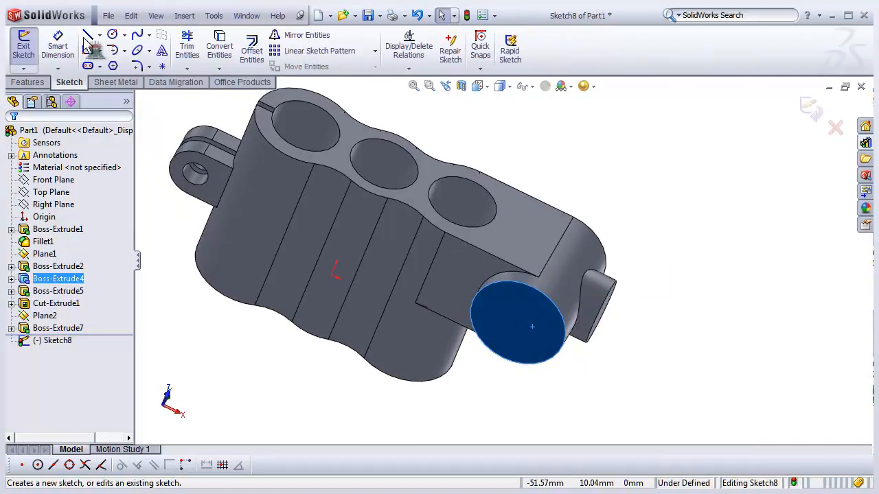
click(112, 34)
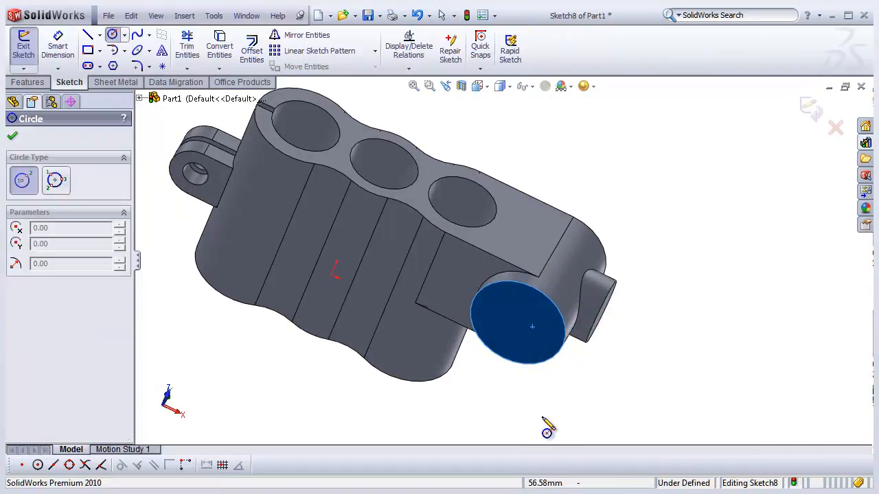
click(530, 320)
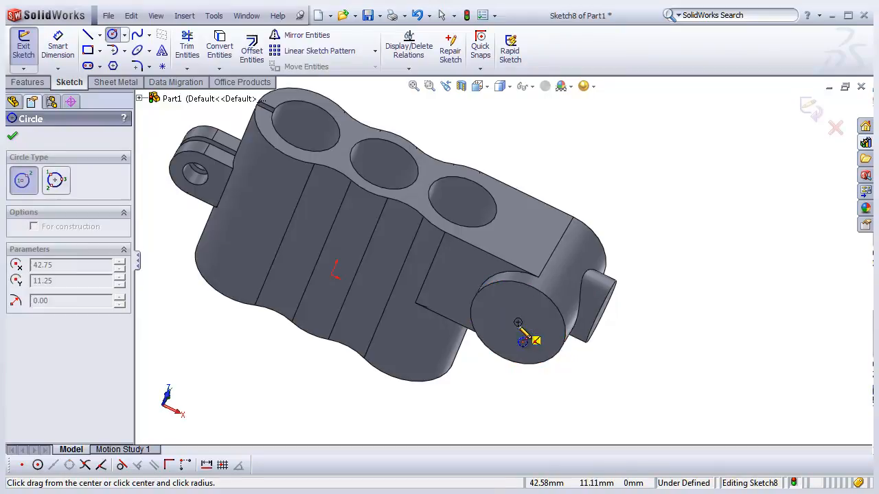
click(538, 381)
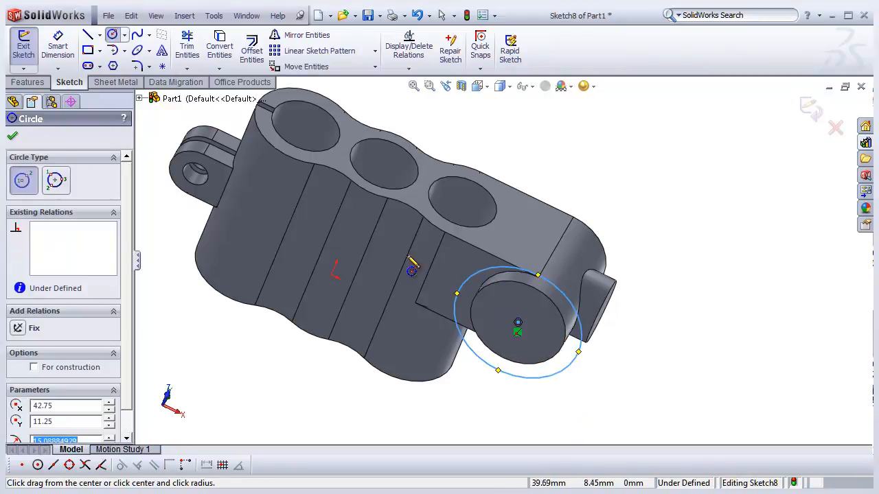
- Dimension the circle's diameter to 28.93 mm
click(58, 48)
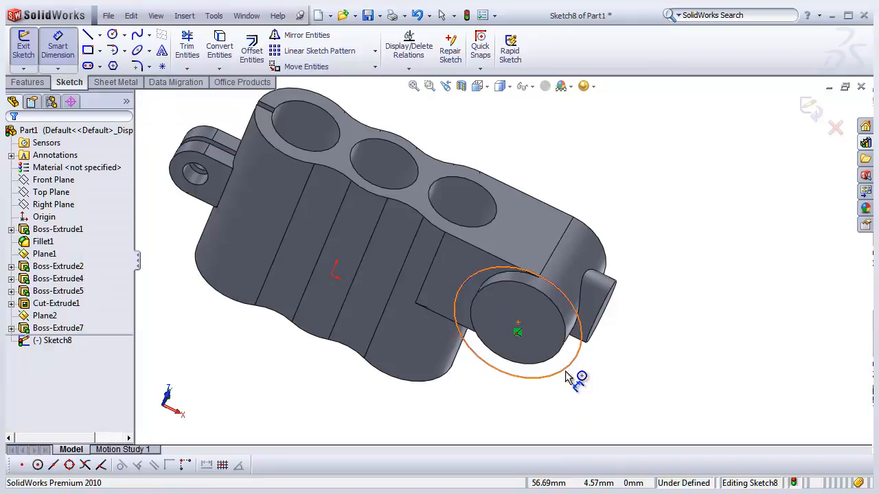
click(572, 374)
click(594, 386)
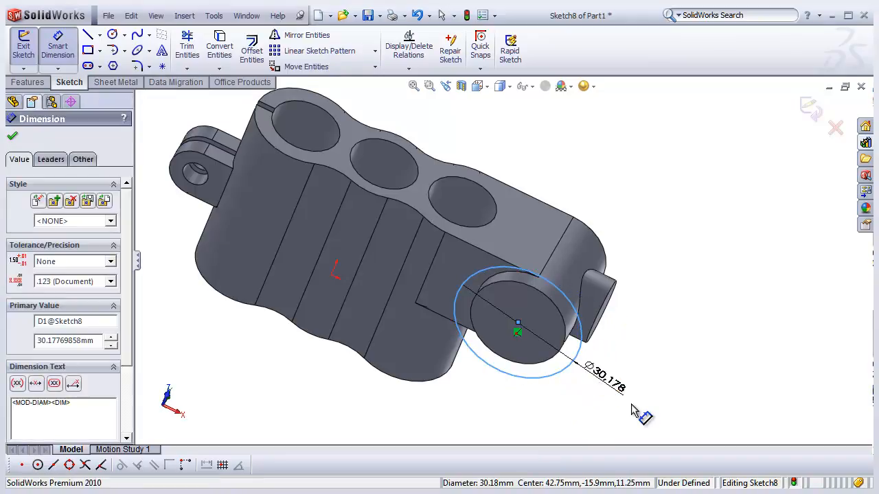
text(28.93)
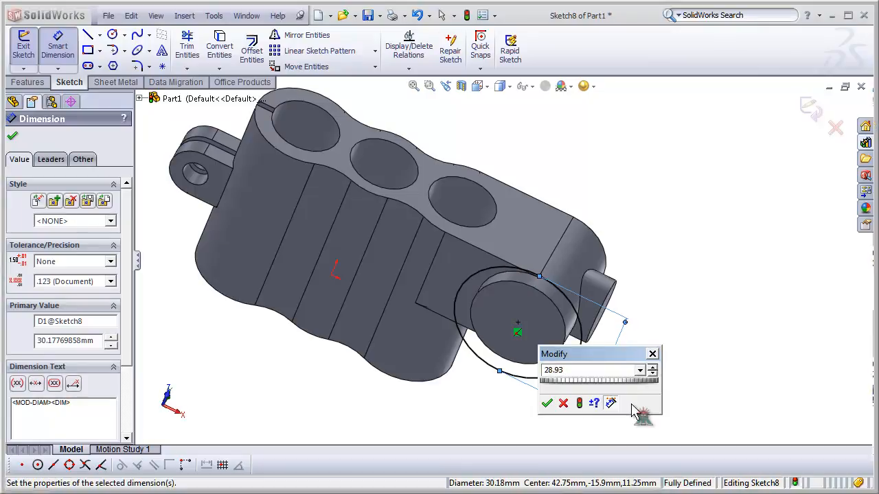
key(Return)
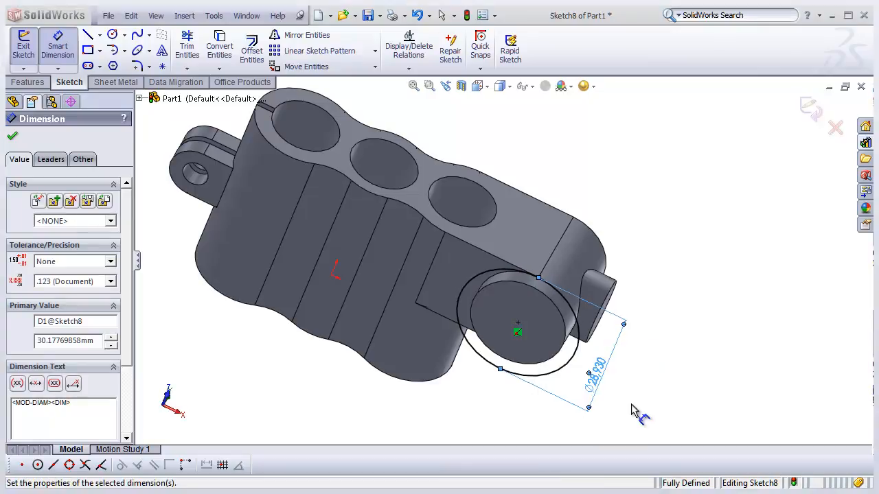
- Exit the sketch and extrude the circle as a blind boss 12.63 mm, checking the depth in the reference drawing
middle_drag(462, 392, 464, 379)
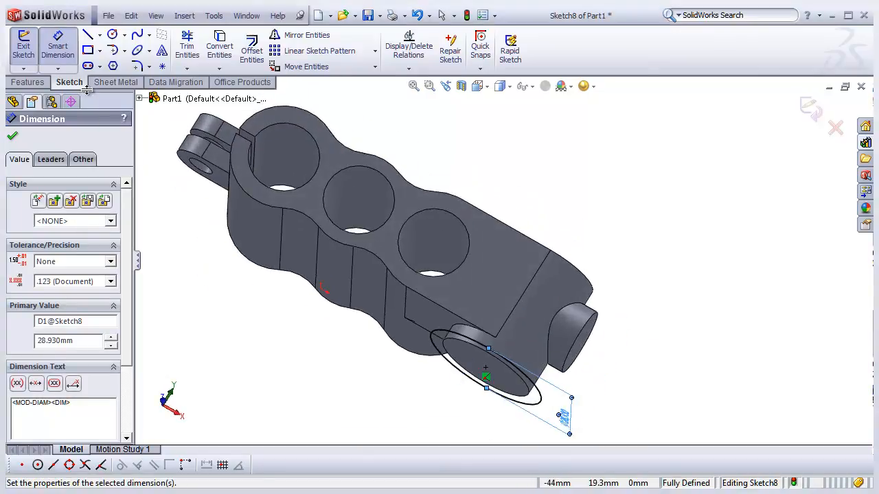
click(33, 55)
click(29, 48)
middle_drag(477, 303, 459, 310)
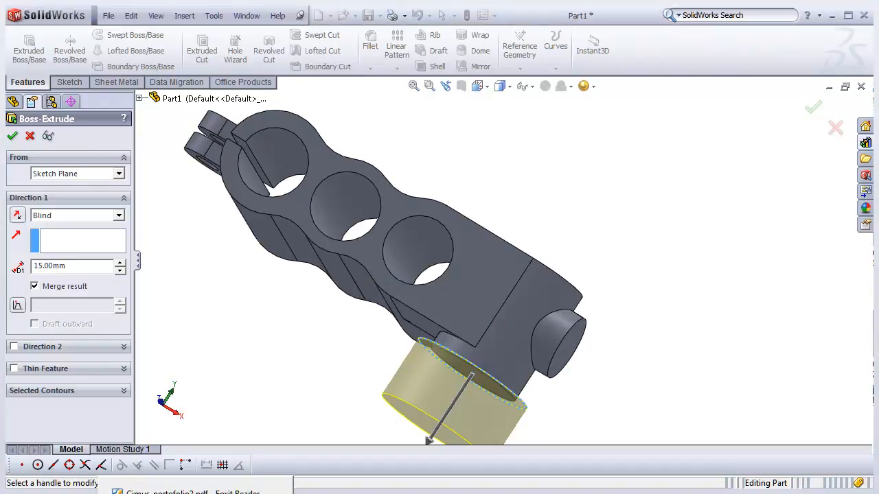
key(alt+Tab)
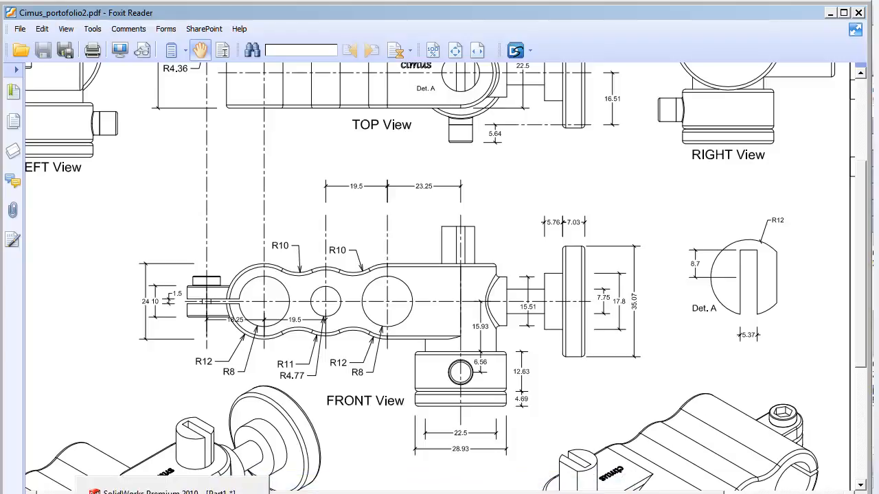
key(alt+Tab)
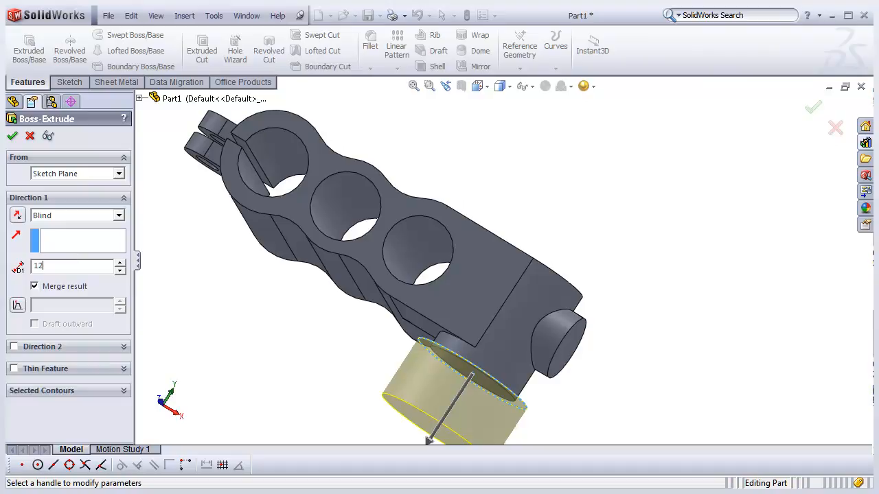
key(Return)
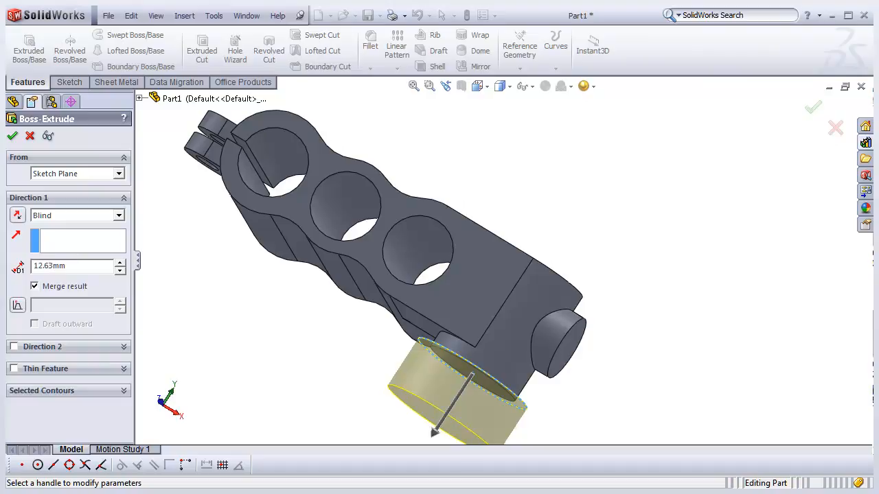
scroll(377, 241, up, 3)
middle_drag(377, 242, 354, 269)
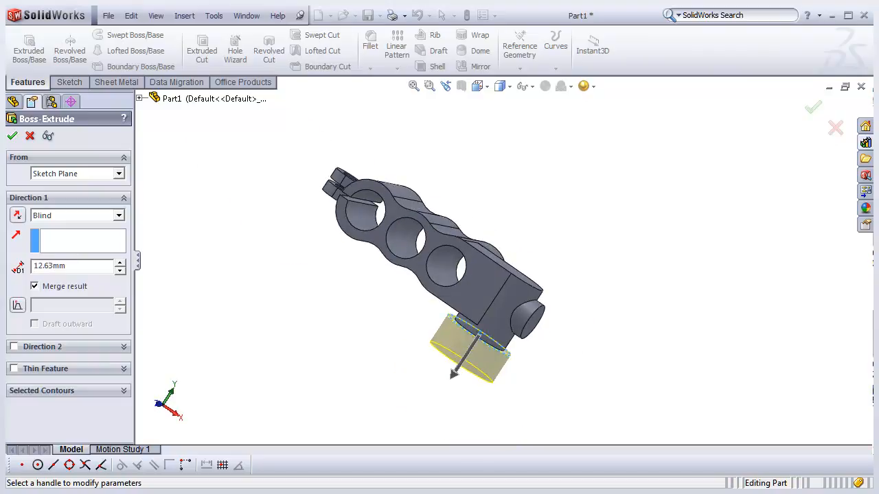
click(12, 136)
- Orbit and zoom around the part to inspect the new boss
middle_drag(377, 320, 367, 357)
click(367, 357)
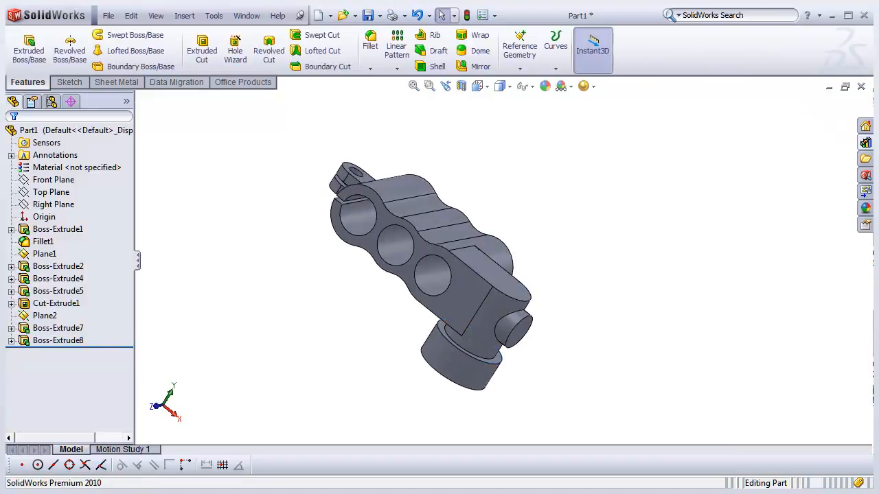
scroll(368, 357, down, 2)
scroll(514, 314, up, 2)
scroll(511, 316, down, 2)
middle_click(457, 306)
middle_drag(456, 306, 454, 283)
scroll(525, 300, down, 2)
middle_click(516, 305)
middle_drag(517, 305, 486, 285)
scroll(539, 288, up, 2)
scroll(541, 206, up, 2)
scroll(562, 183, down, 3)
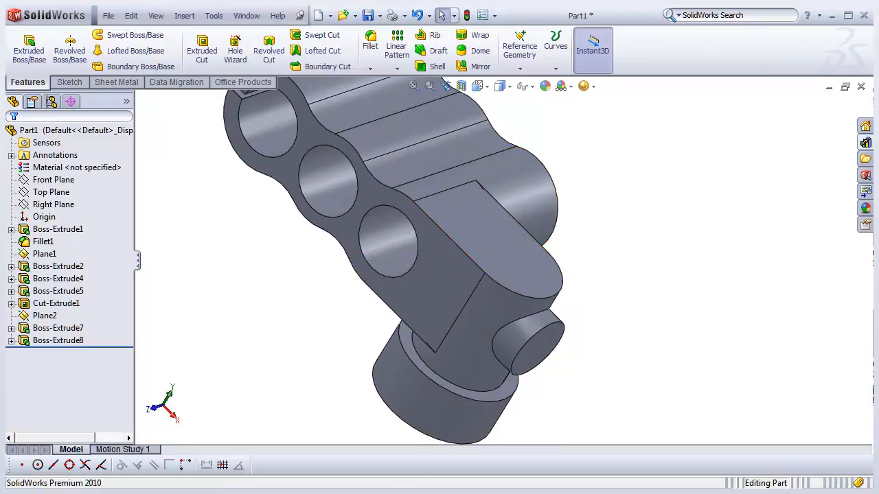
middle_drag(420, 357, 443, 338)
scroll(440, 357, up, 3)
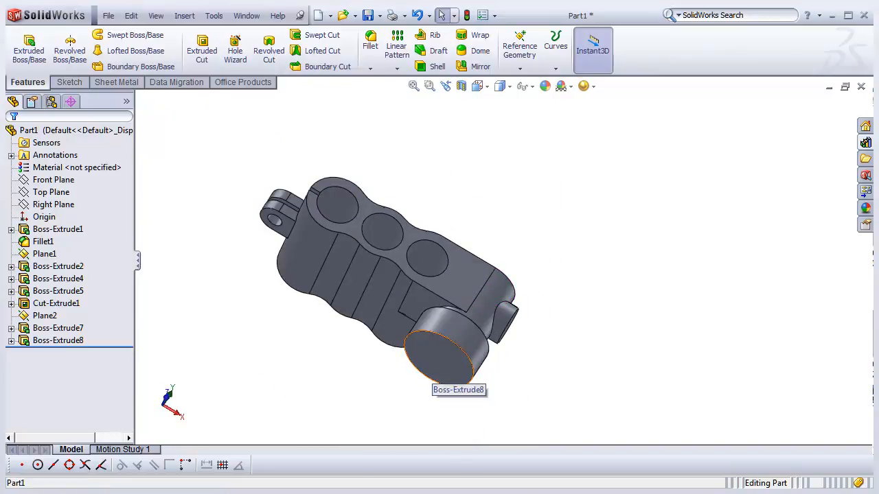
middle_drag(476, 325, 425, 348)
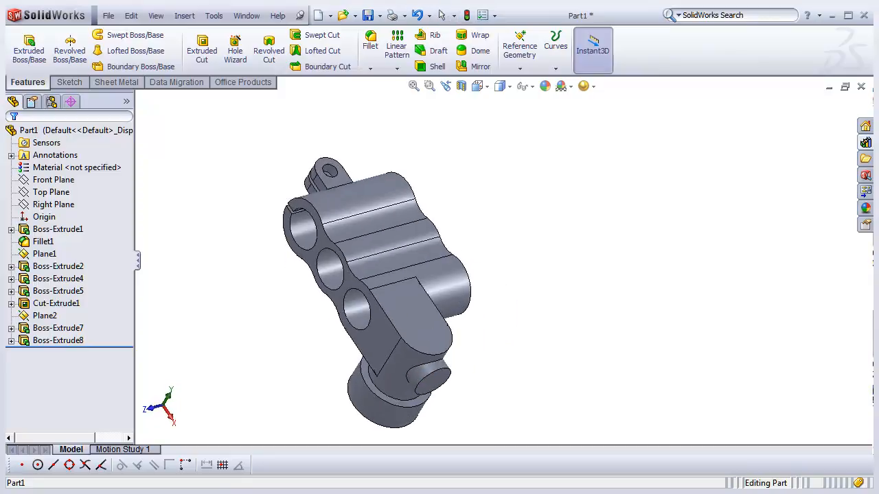
scroll(425, 348, down, 2)
- Start a sketch on the angled tab's flat face and draw a circle centered on its rounded end
click(425, 347)
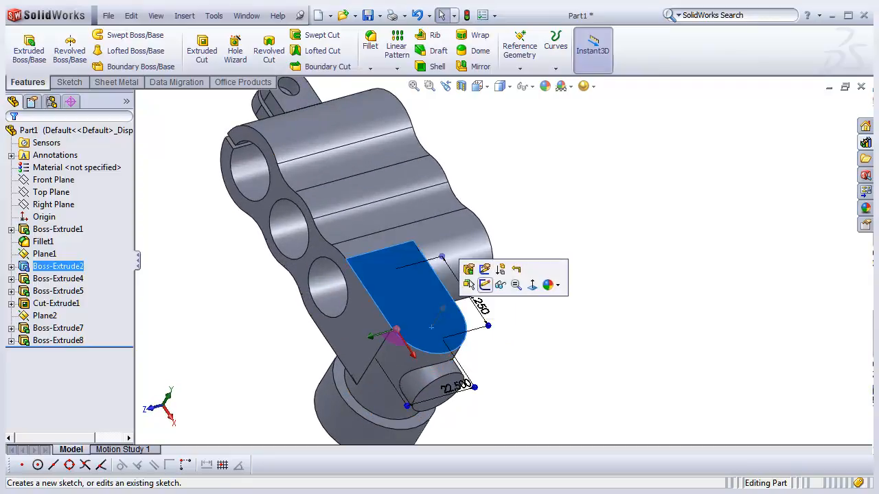
click(485, 284)
click(112, 35)
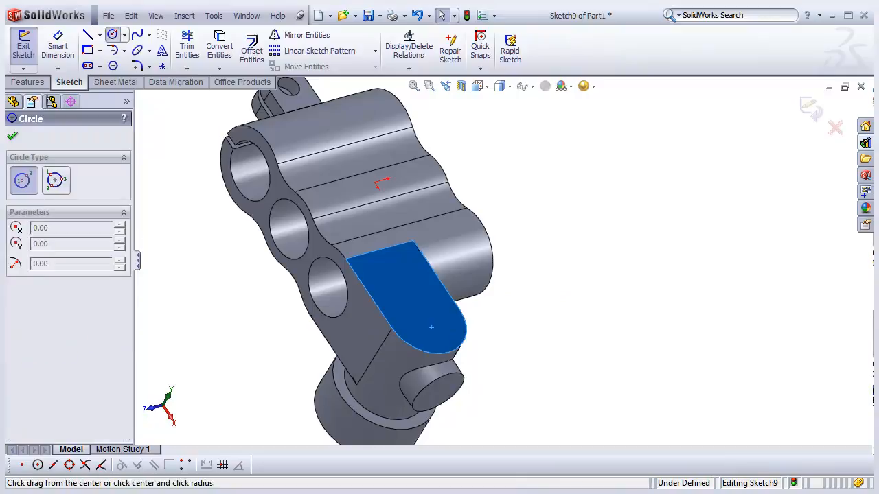
scroll(436, 295, down, 2)
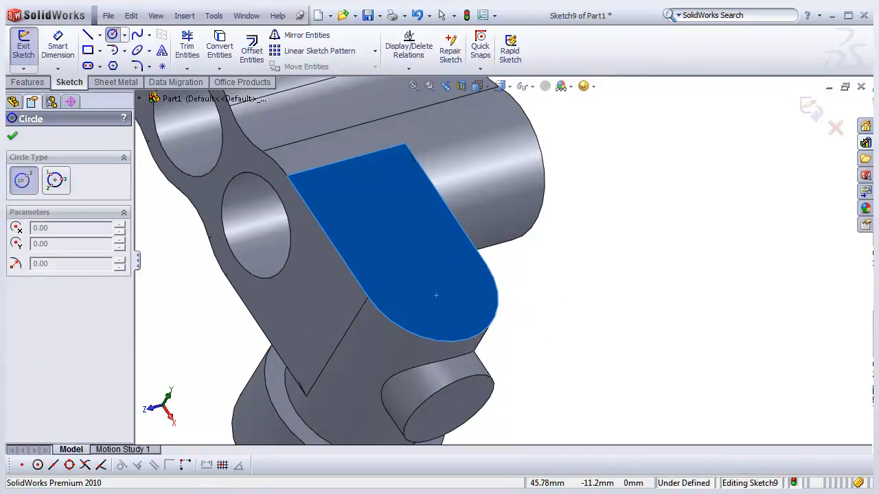
middle_drag(436, 295, 461, 288)
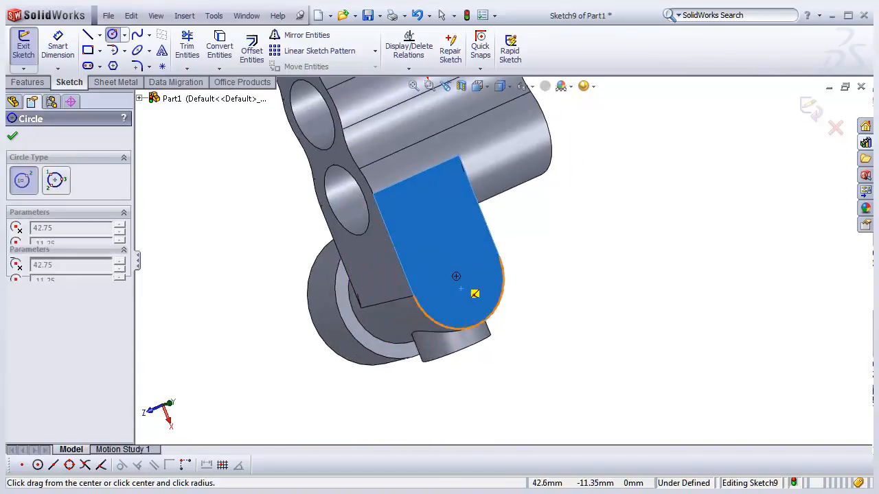
click(456, 276)
click(473, 298)
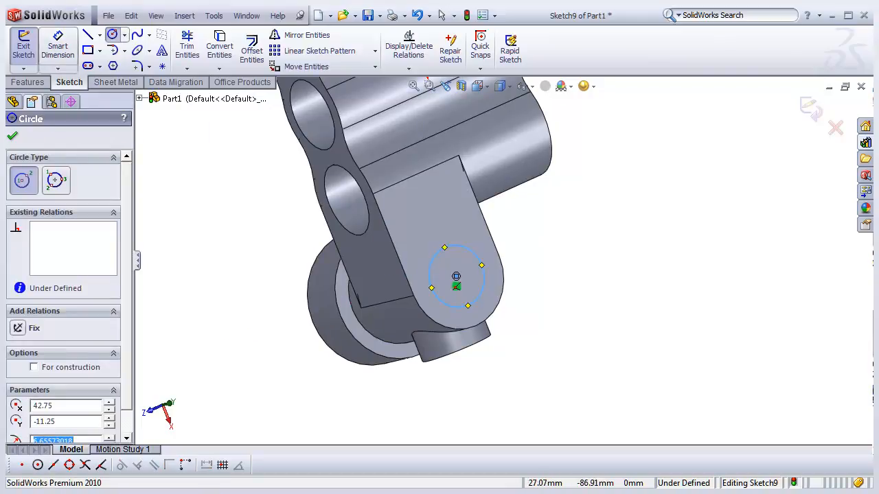
- Dimension the tab circle's diameter to 13 mm
click(58, 48)
click(483, 269)
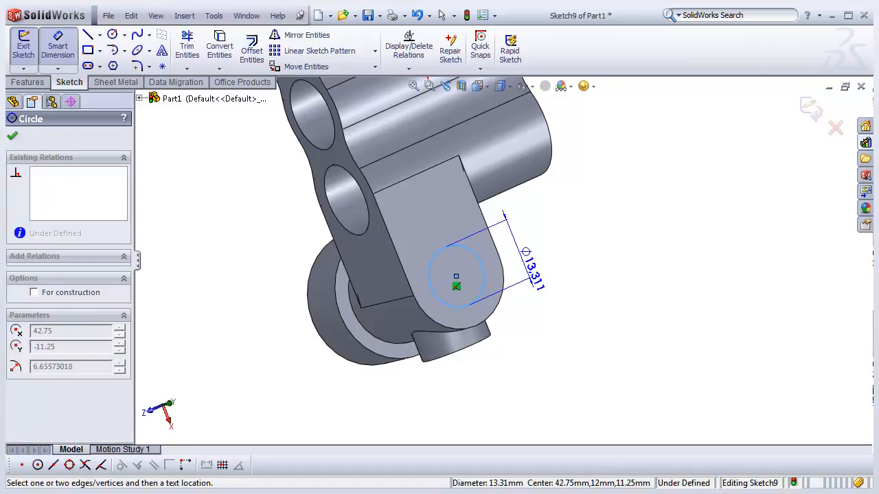
click(508, 261)
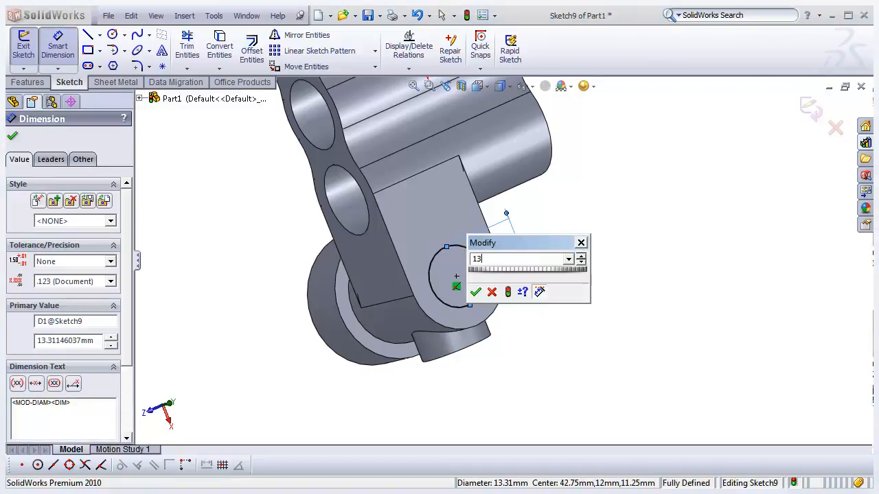
key(Return)
- Examine the top and front views in the reference drawing for the tab hole's dimensions
middle_drag(349, 319, 394, 334)
key(alt+Tab)
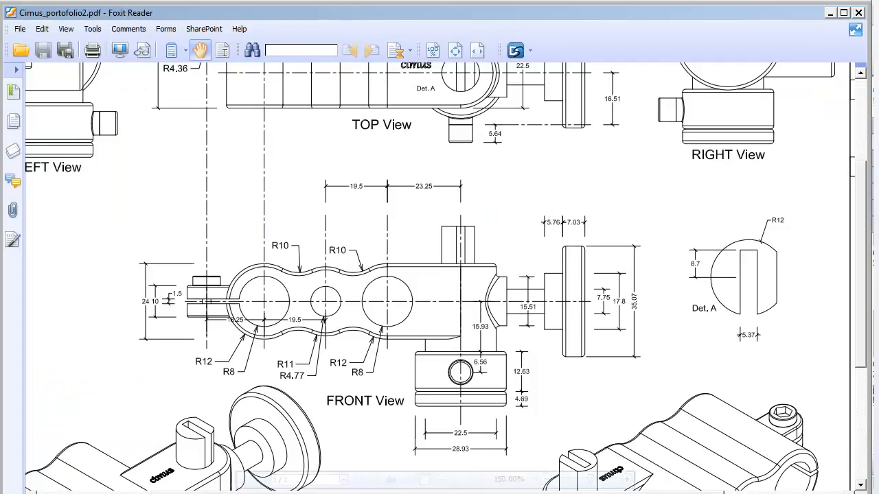
scroll(445, 278, up, 4)
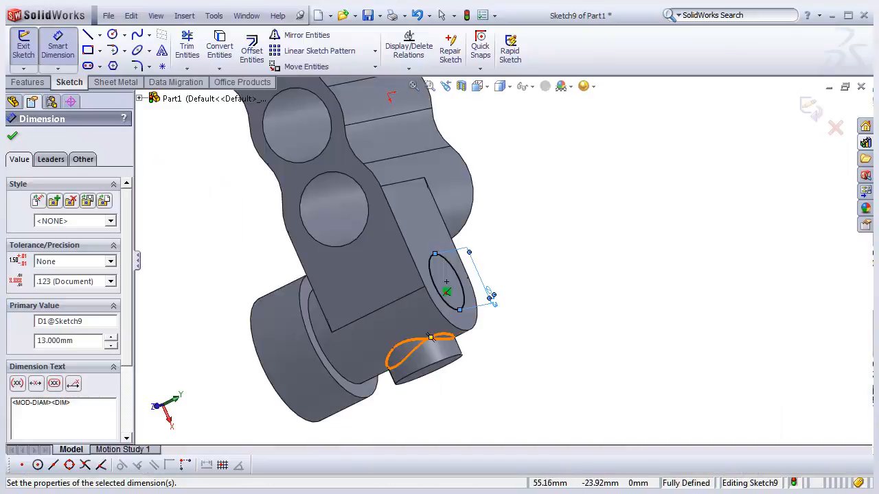
middle_drag(455, 332, 403, 348)
scroll(538, 298, down, 2)
scroll(457, 226, up, 2)
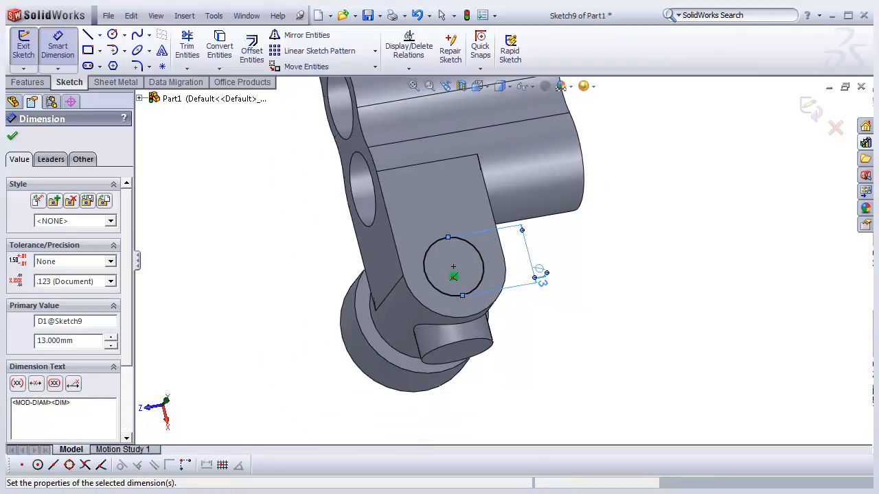
scroll(554, 317, down, 2)
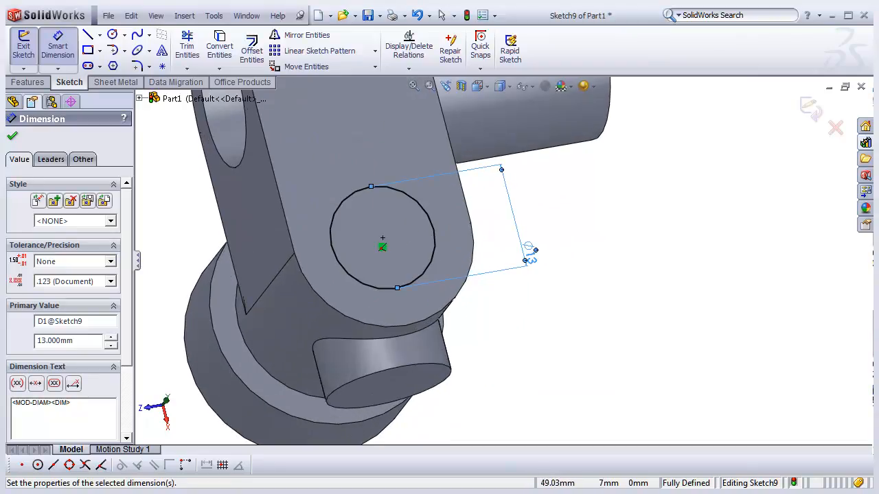
- Change the tab circle's diameter dimension to 12 mm
key(Escape)
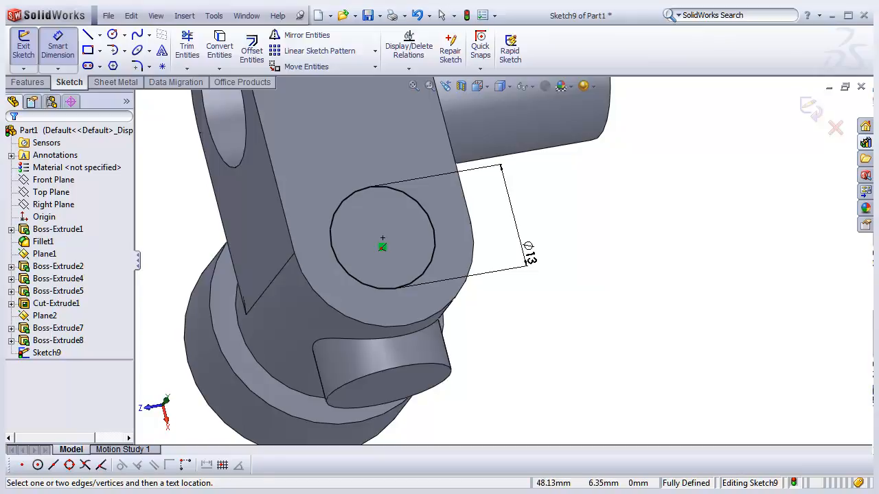
key(Escape)
double_click(529, 253)
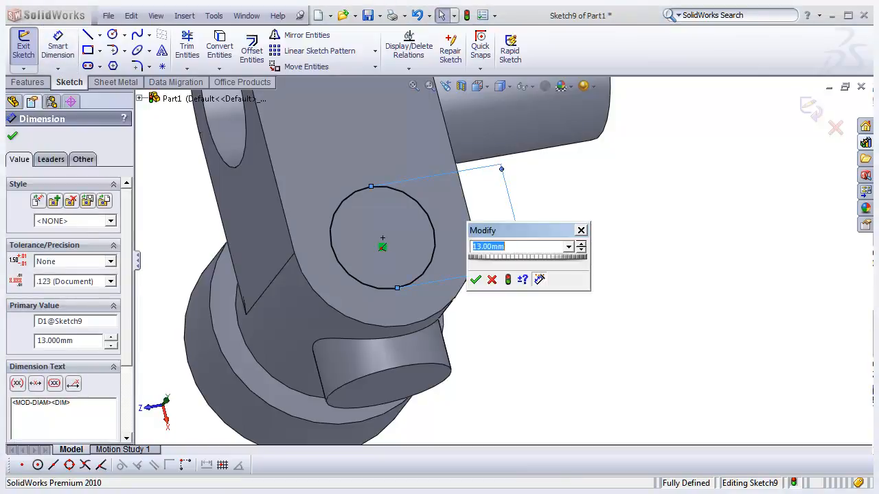
text(12)
key(Return)
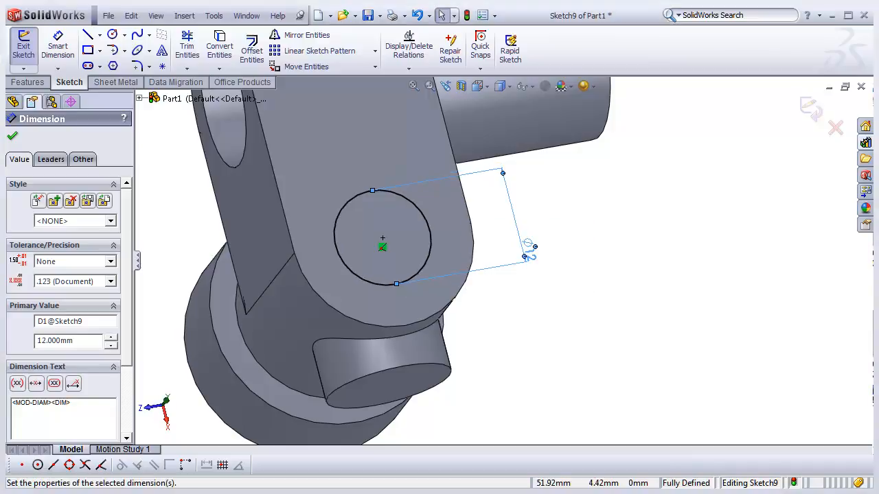
- Cut-extrude the tab circle Up To Surface, ending at the end face of the large boss
click(28, 82)
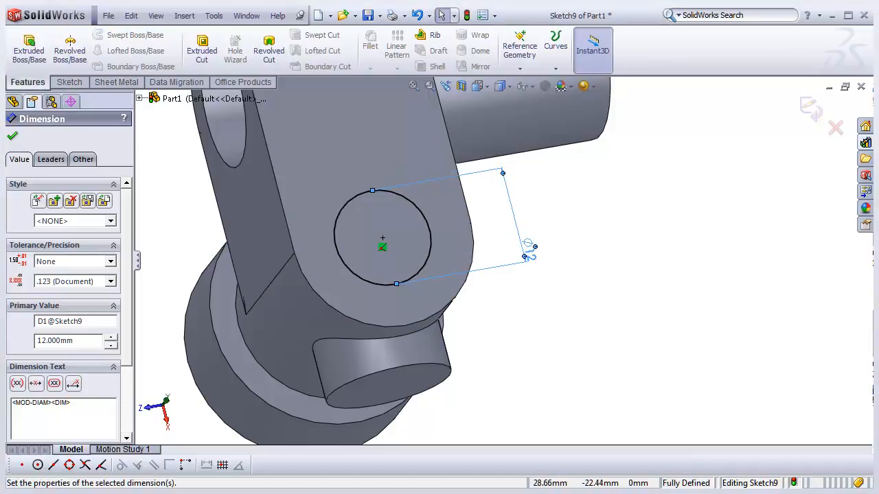
click(202, 55)
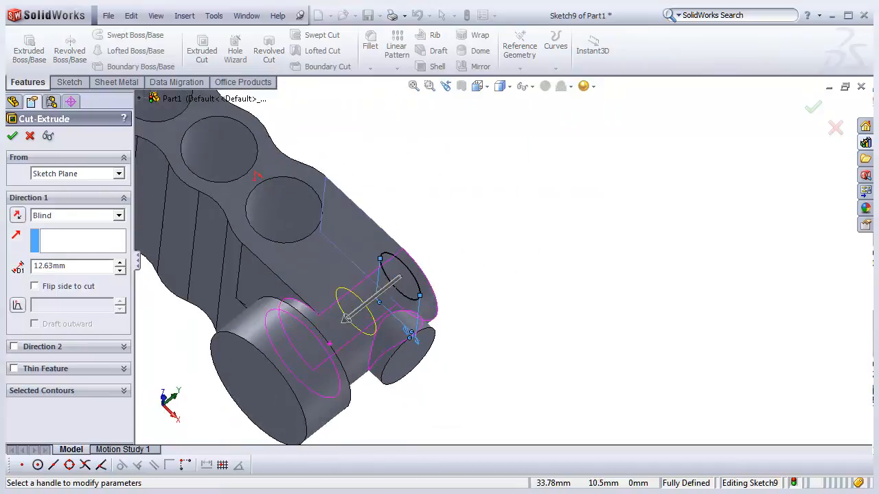
click(77, 215)
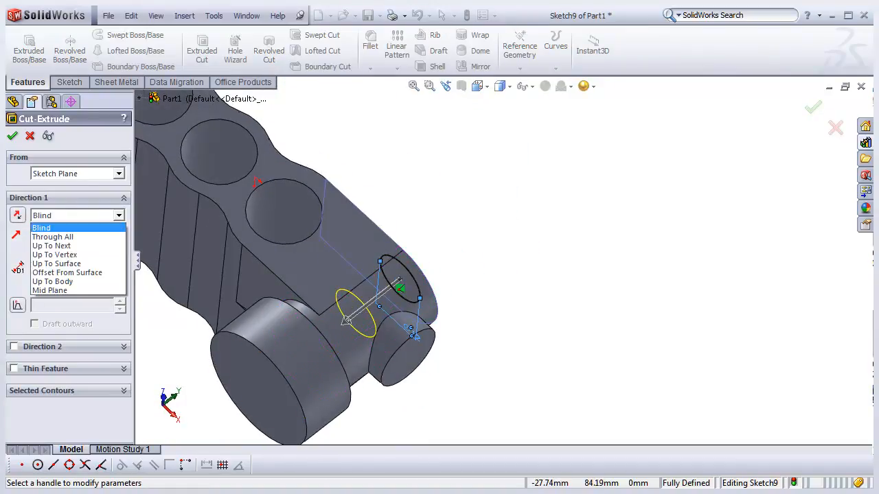
click(57, 263)
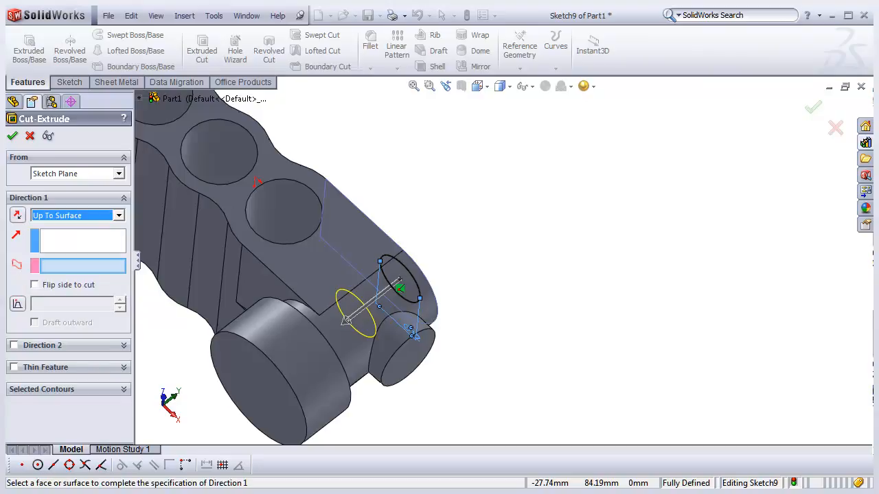
click(250, 362)
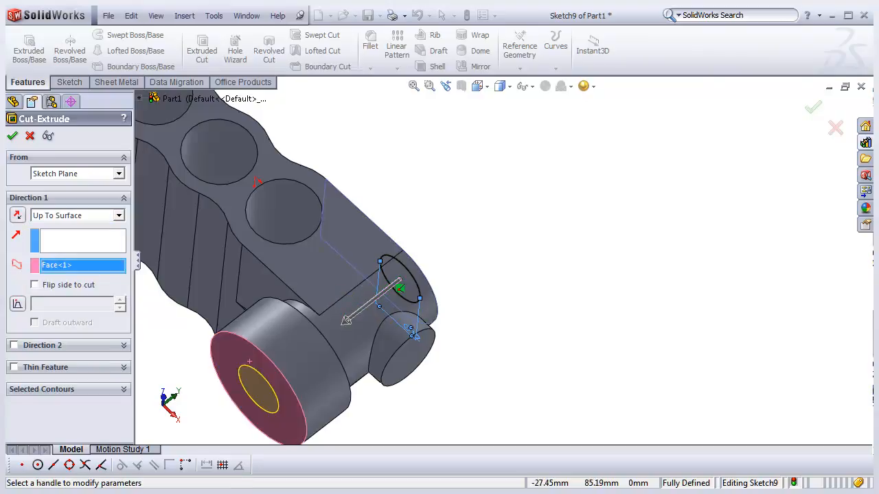
click(13, 136)
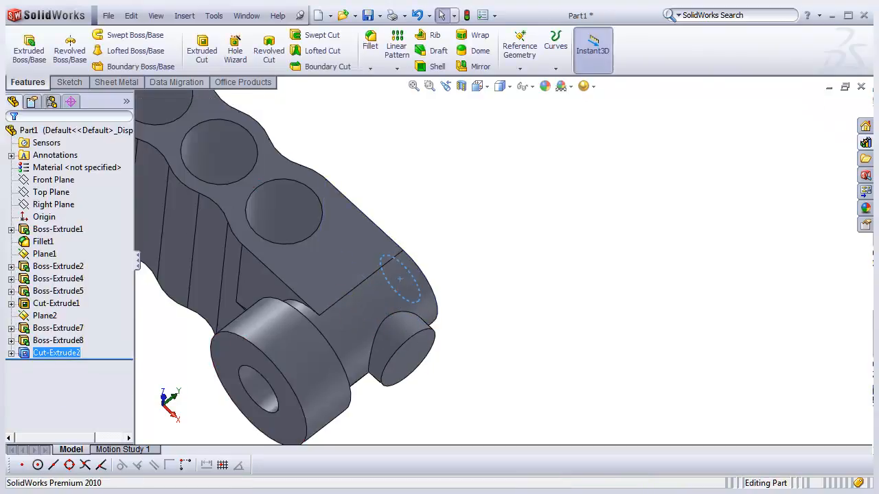
- Orbit and zoom around the part to inspect the new tab hole
middle_drag(481, 275, 343, 275)
key(Escape)
middle_drag(402, 295, 378, 293)
middle_drag(330, 355, 394, 302)
middle_drag(309, 381, 384, 364)
middle_drag(406, 305, 377, 354)
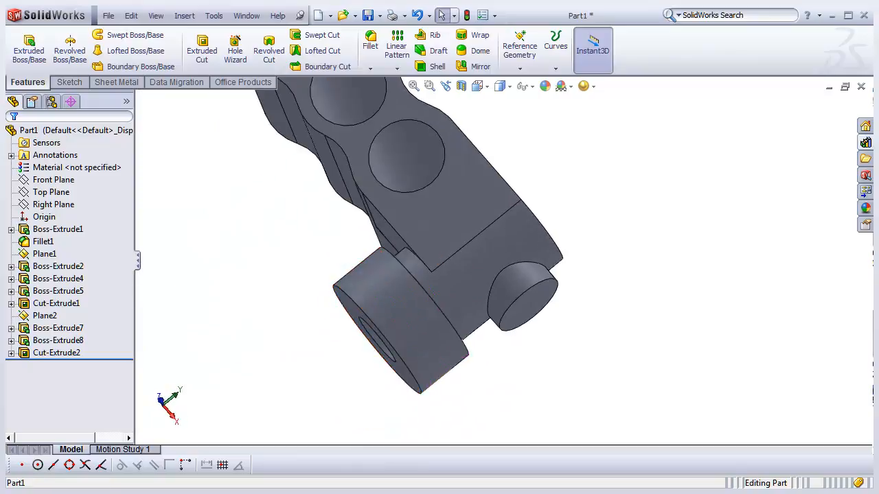
scroll(418, 275, up, 2)
middle_drag(418, 232, 329, 264)
scroll(379, 322, down, 3)
mouse_move(395, 341)
middle_down()
mouse_move(417, 317)
mouse_move(508, 275)
middle_up()
scroll(427, 308, down, 2)
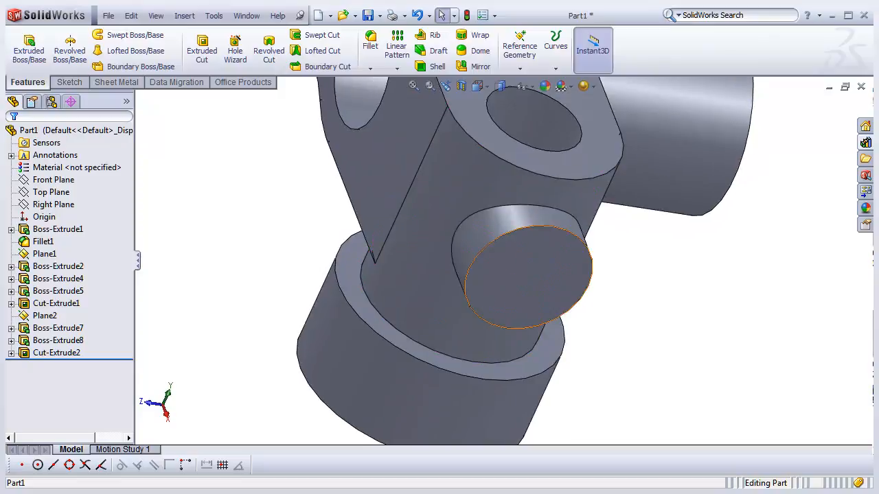
- Start a sketch on the small cylindrical boss's end face and draw a circle at its center
click(532, 258)
click(563, 231)
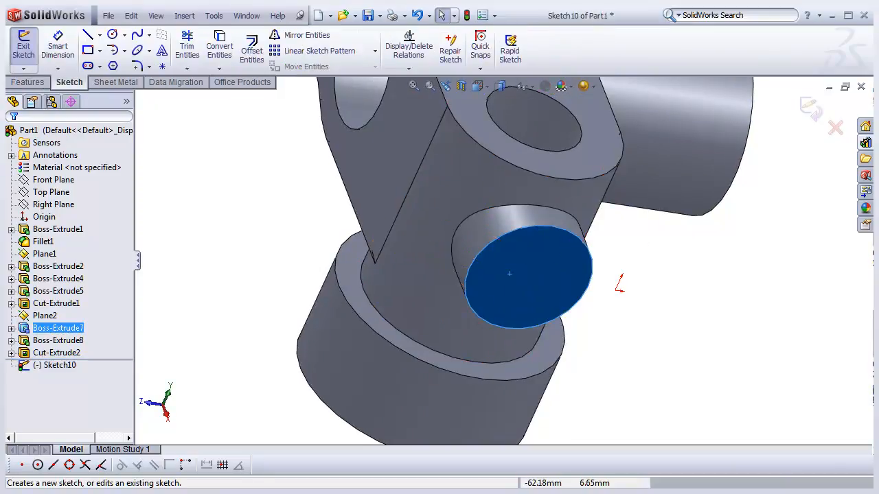
click(112, 34)
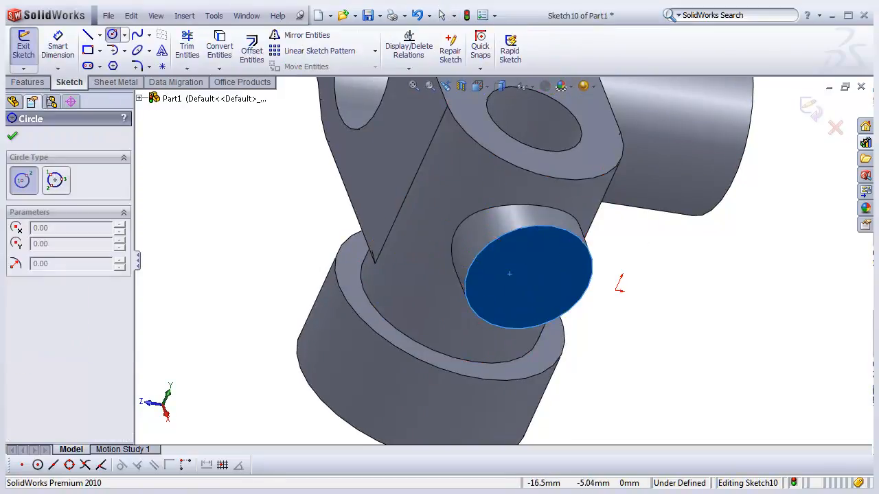
click(528, 277)
click(560, 281)
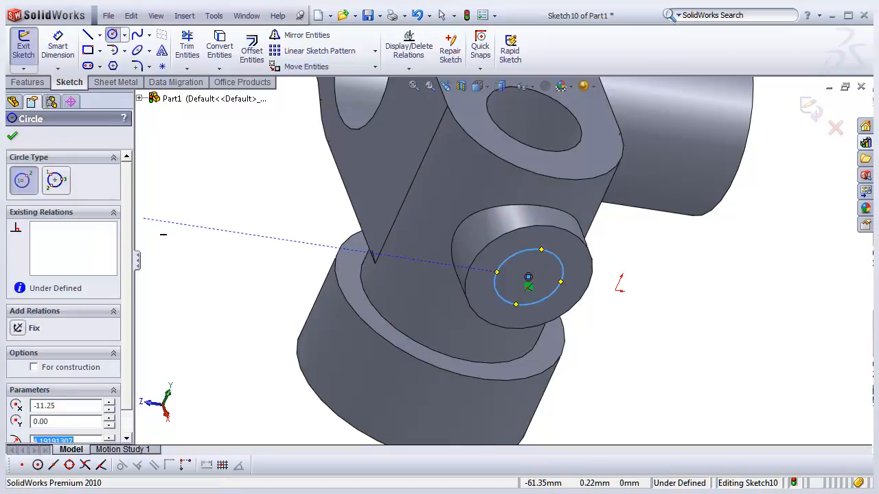
- Dimension the small boss circle's diameter to 8 mm
click(58, 46)
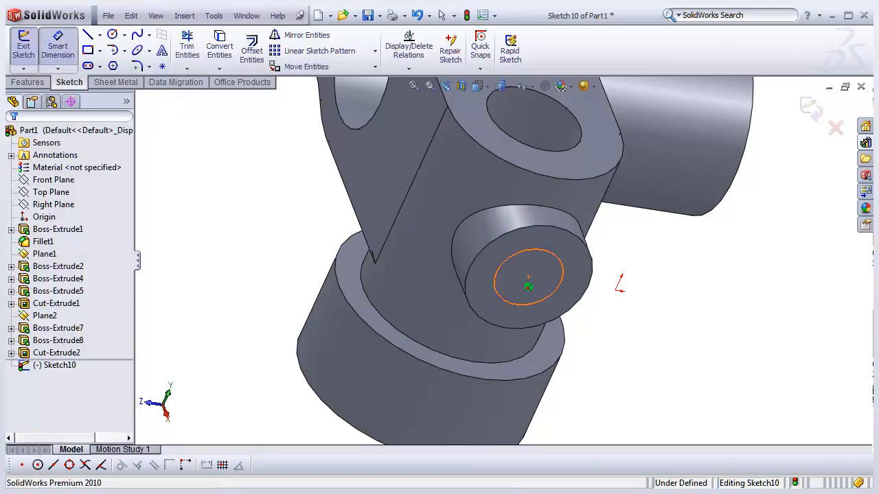
click(563, 277)
click(621, 266)
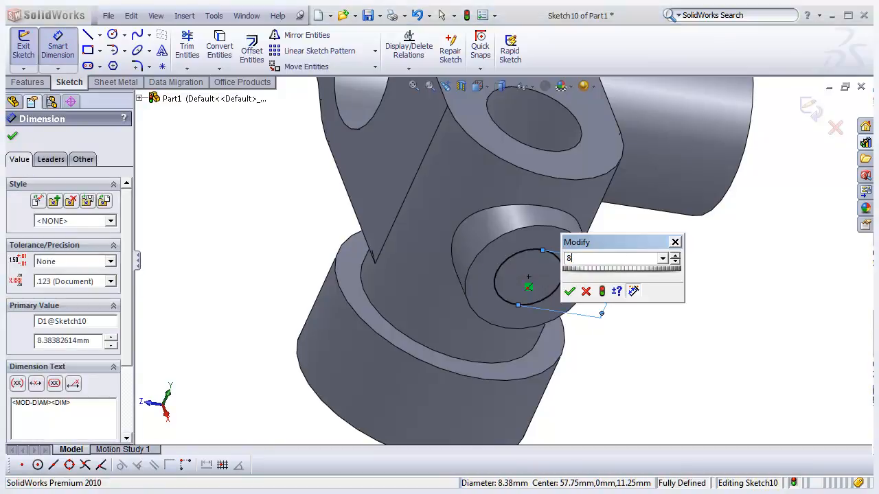
key(Return)
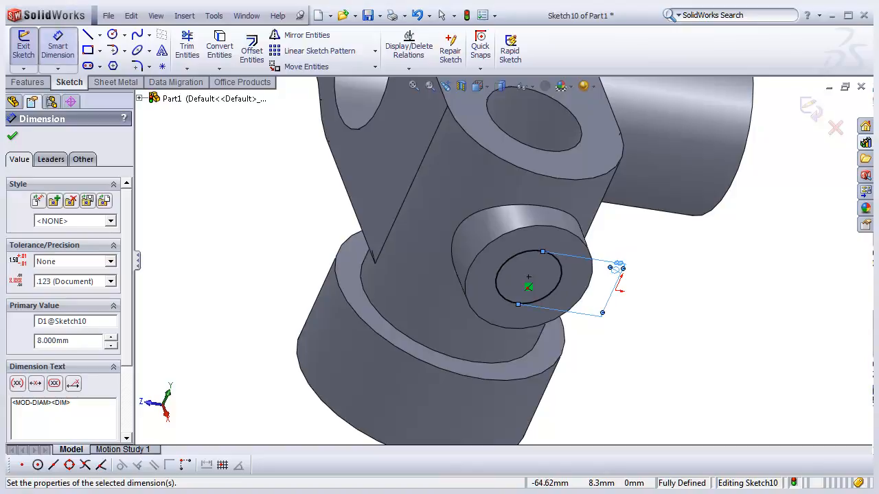
- Cut-extrude the 8 mm circle Up To Surface, ending at the inner face of the large boss's bore
click(23, 44)
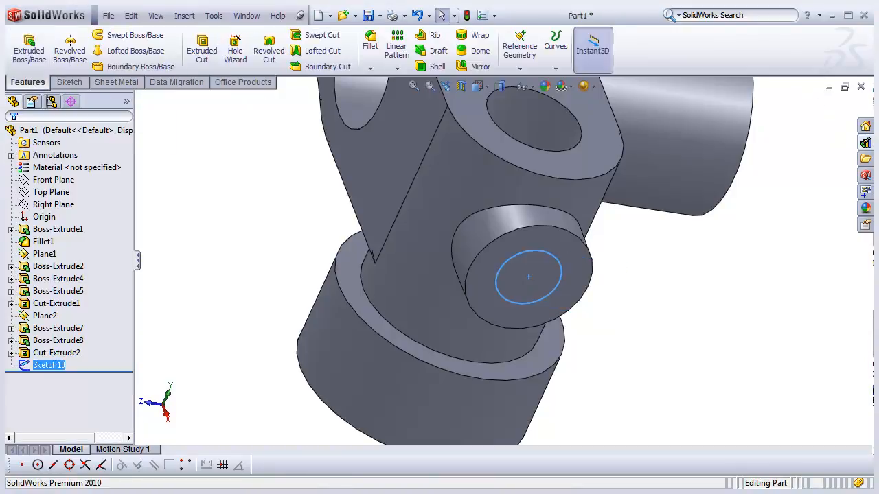
click(202, 50)
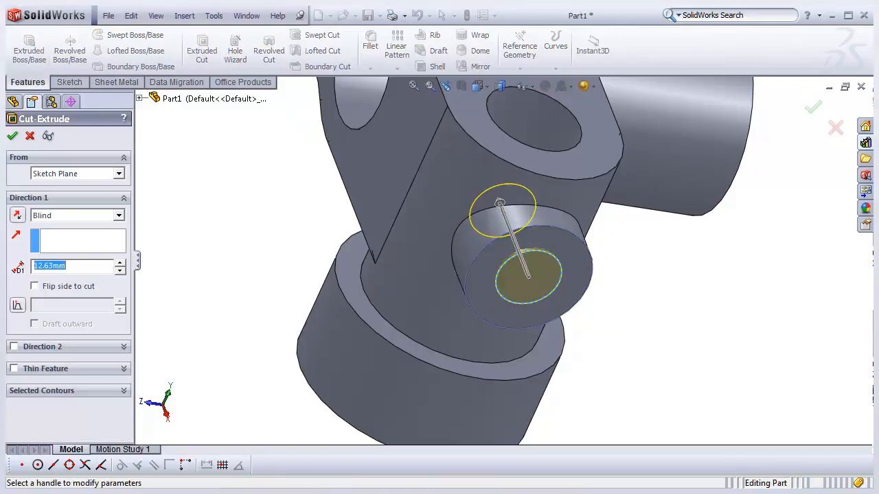
scroll(502, 251, up, 2)
middle_drag(505, 247, 501, 276)
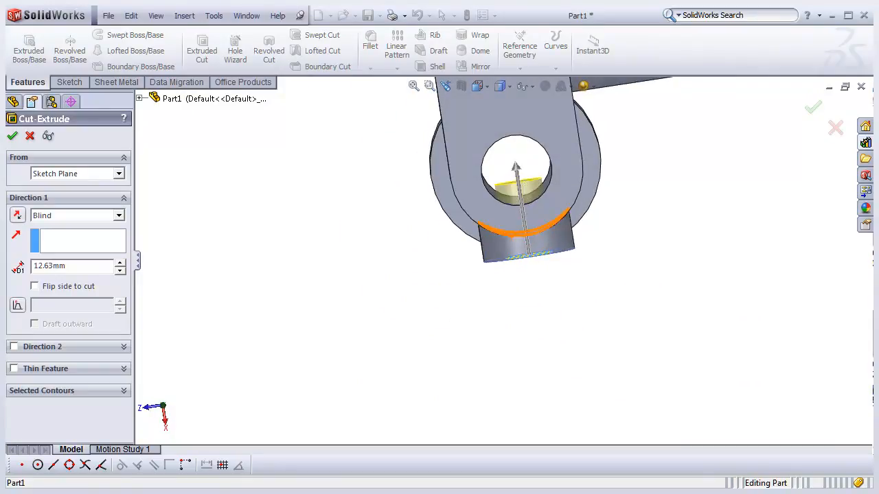
scroll(508, 200, down, 2)
scroll(500, 169, down, 2)
middle_drag(500, 171, 533, 156)
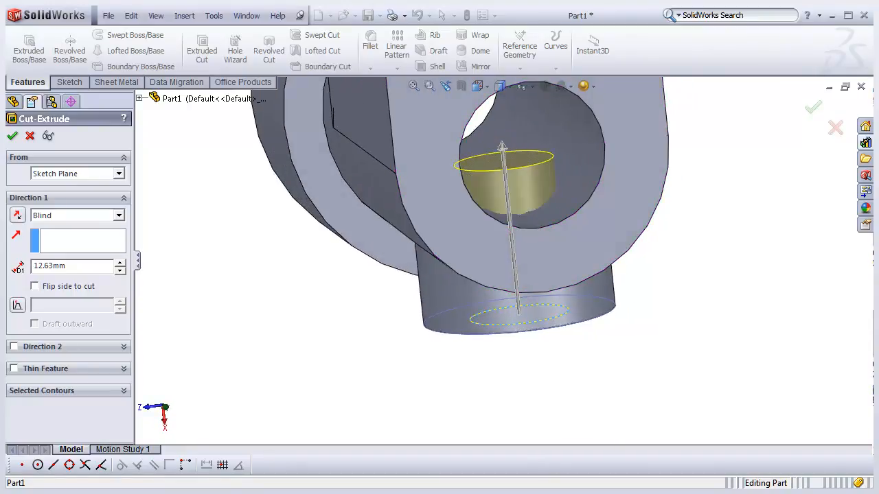
click(119, 215)
click(60, 263)
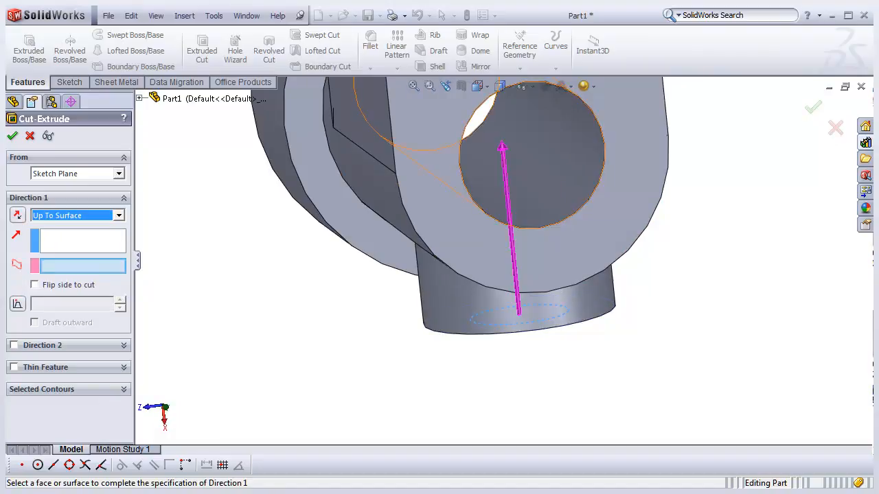
click(558, 198)
mouse_move(510, 245)
middle_down()
mouse_move(473, 248)
mouse_move(507, 228)
middle_up()
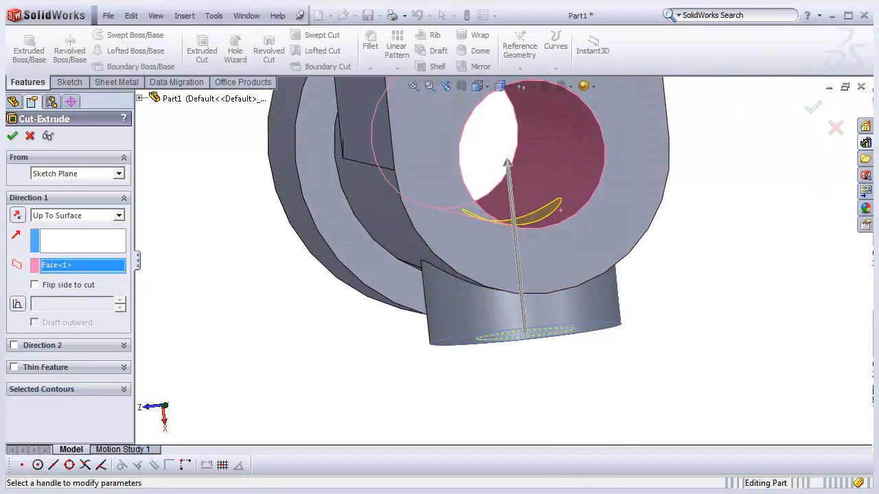
click(13, 136)
- Switch to the trimetric view and orbit and zoom around the part to inspect the holes
middle_drag(499, 285, 508, 257)
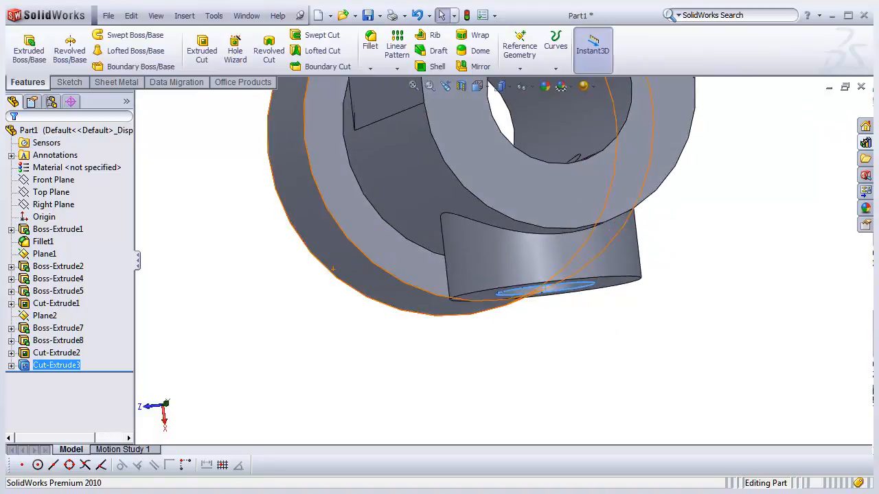
scroll(508, 257, up, 3)
scroll(503, 260, up, 5)
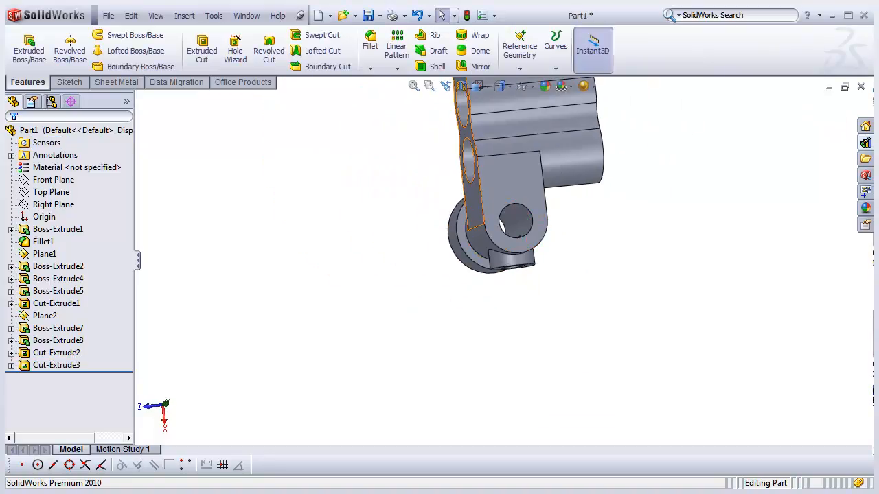
click(478, 86)
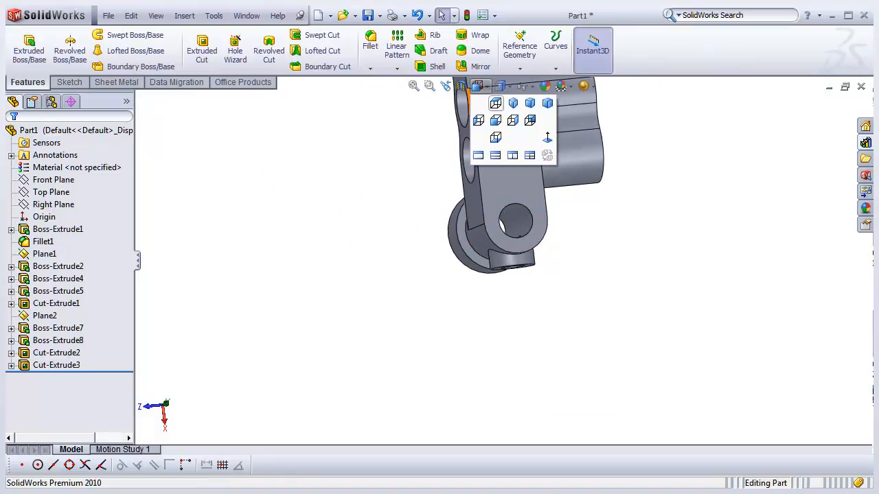
click(530, 103)
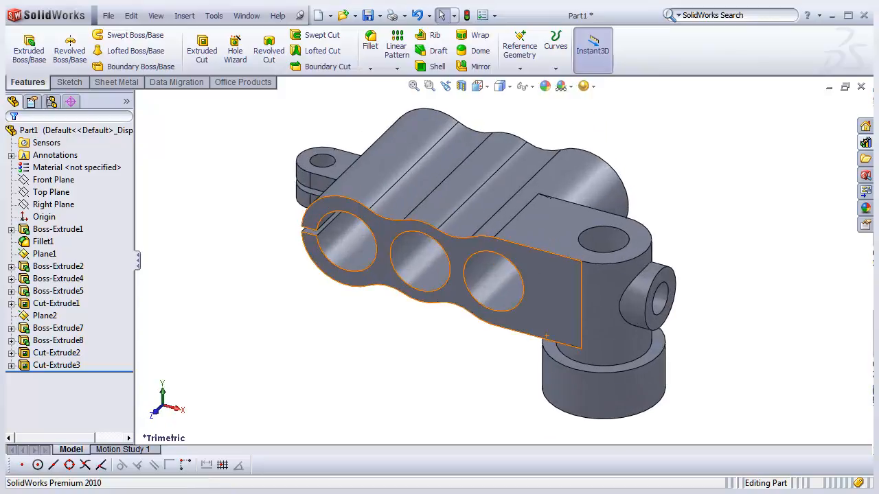
mouse_move(484, 278)
middle_down()
mouse_move(525, 257)
mouse_move(515, 271)
mouse_move(530, 237)
mouse_move(490, 280)
middle_up()
scroll(509, 298, down, 2)
scroll(515, 261, up, 2)
scroll(491, 280, down, 2)
scroll(490, 282, up, 3)
scroll(507, 254, down, 3)
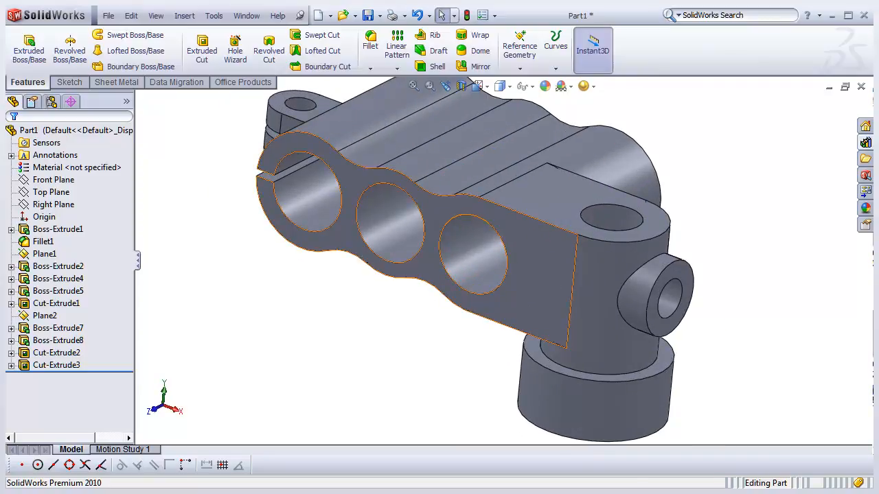
middle_drag(568, 264, 551, 276)
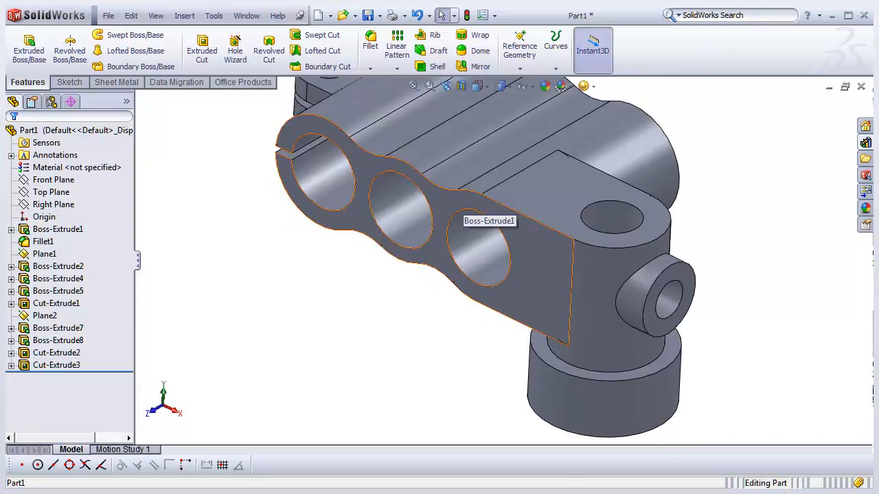
scroll(420, 168, down, 3)
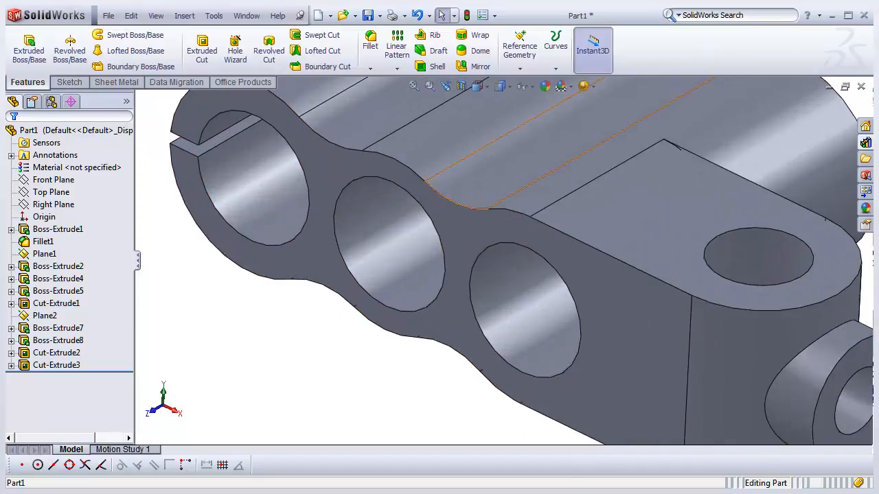
scroll(430, 198, up, 3)
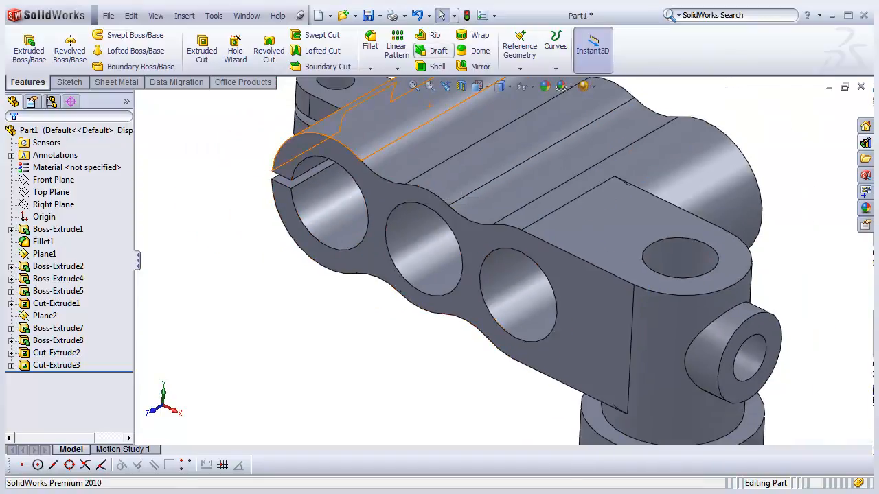
- Start a fillet on the lower outer edge of the clamp body's side profile and set its radius to 0.5 mm
click(370, 41)
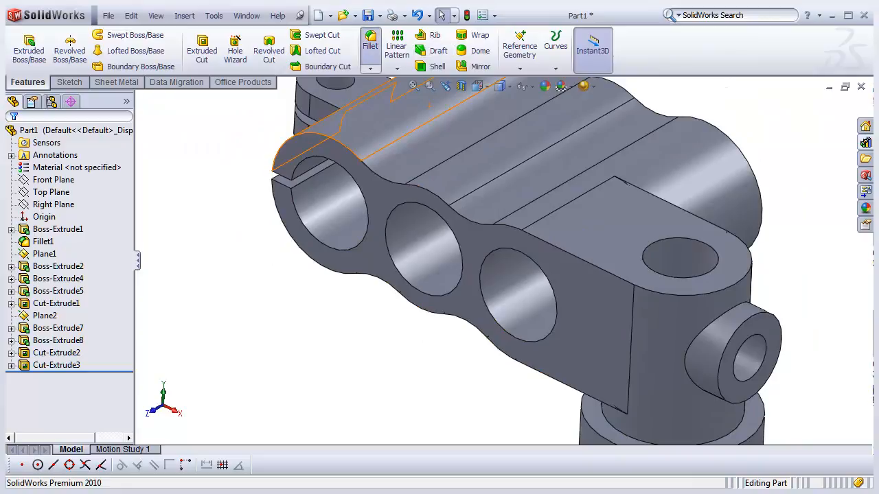
scroll(501, 245, up, 2)
middle_drag(501, 246, 552, 248)
scroll(554, 247, down, 3)
scroll(499, 261, up, 2)
scroll(529, 292, down, 1)
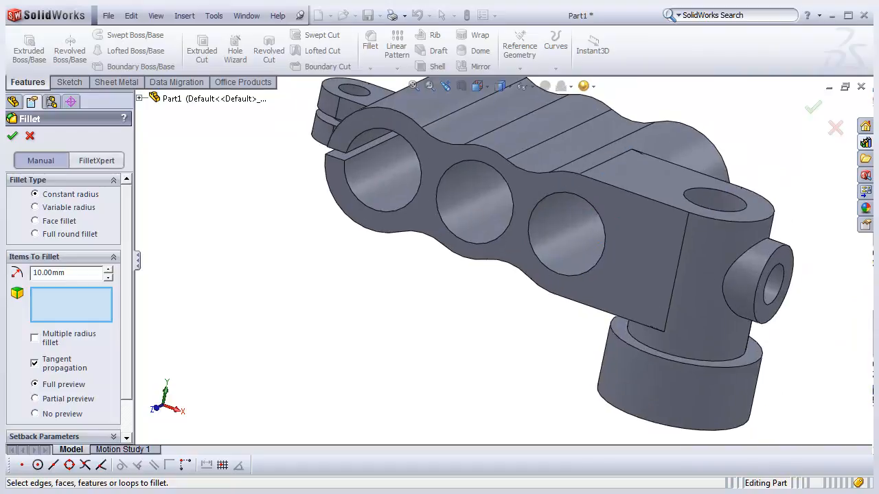
click(607, 312)
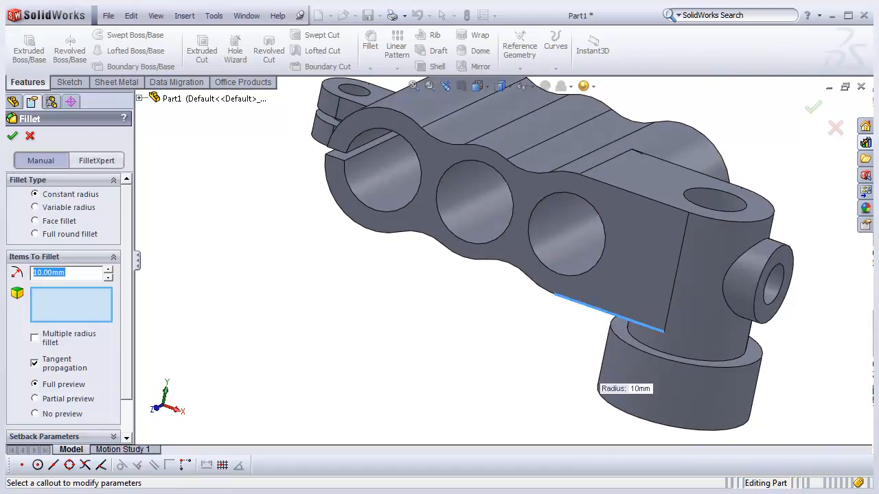
mouse_move(597, 323)
middle_down()
mouse_move(642, 291)
mouse_move(599, 322)
middle_up()
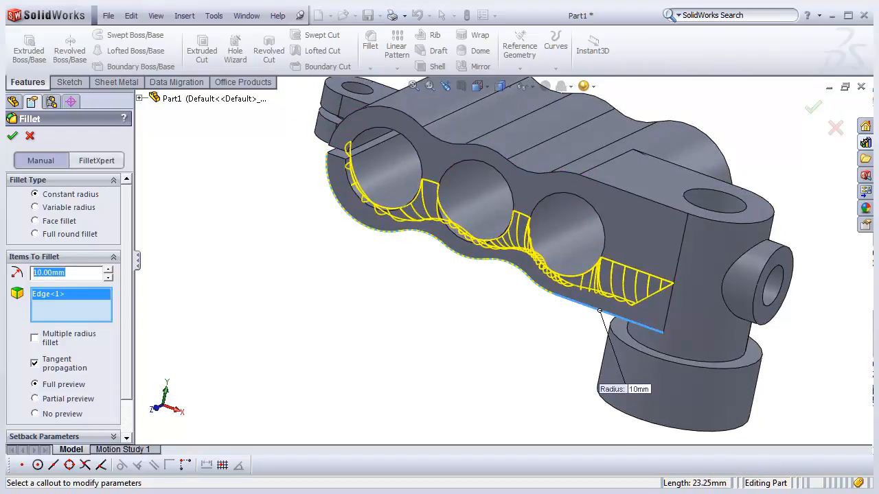
text(0.5)
key(Return)
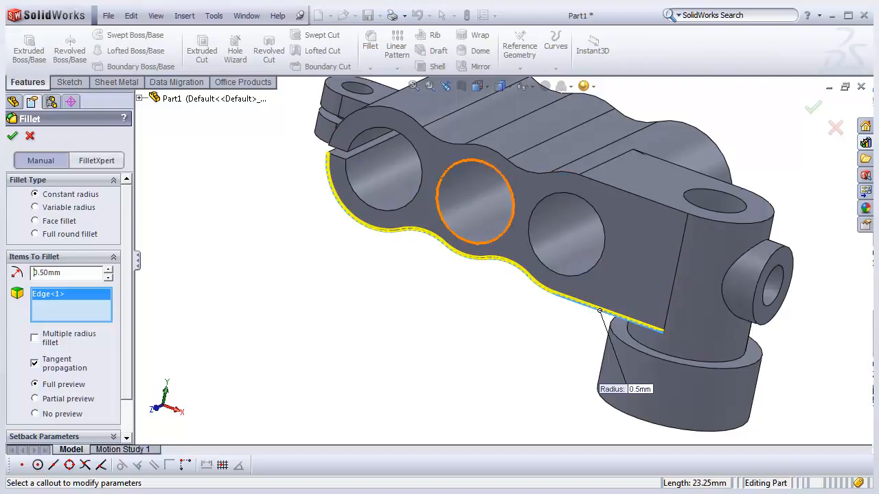
- Add the remaining outline edges of the body, tab and small boss to the 0.5 mm fillet and apply it
middle_drag(507, 204, 508, 226)
click(526, 188)
middle_drag(561, 258, 394, 278)
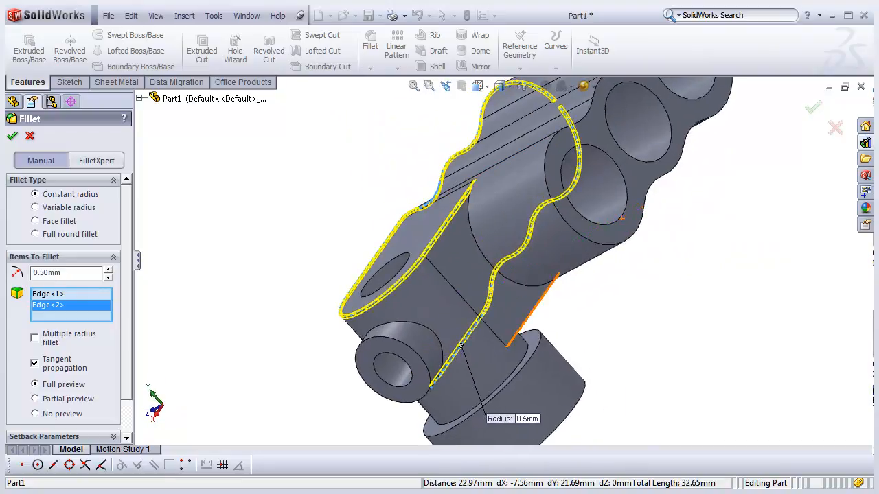
click(540, 302)
click(461, 345)
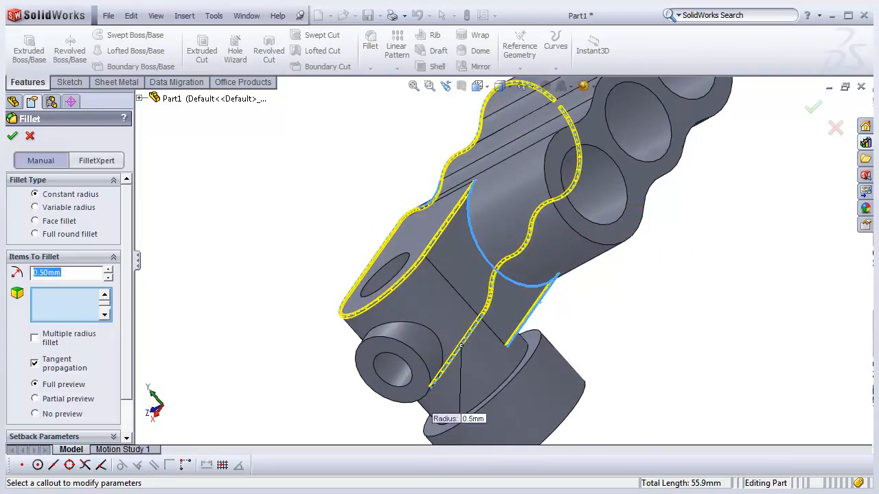
click(631, 237)
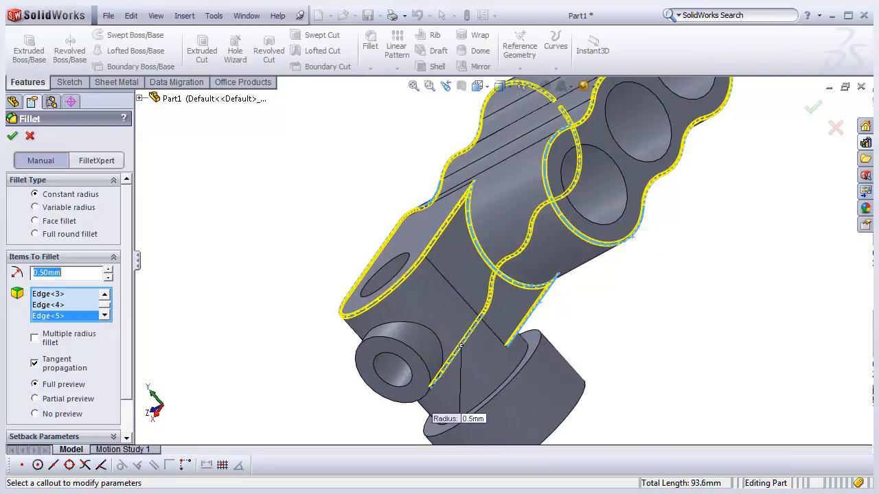
scroll(631, 236, up, 3)
middle_drag(439, 274, 570, 282)
middle_drag(505, 145, 524, 157)
scroll(442, 63, up, 3)
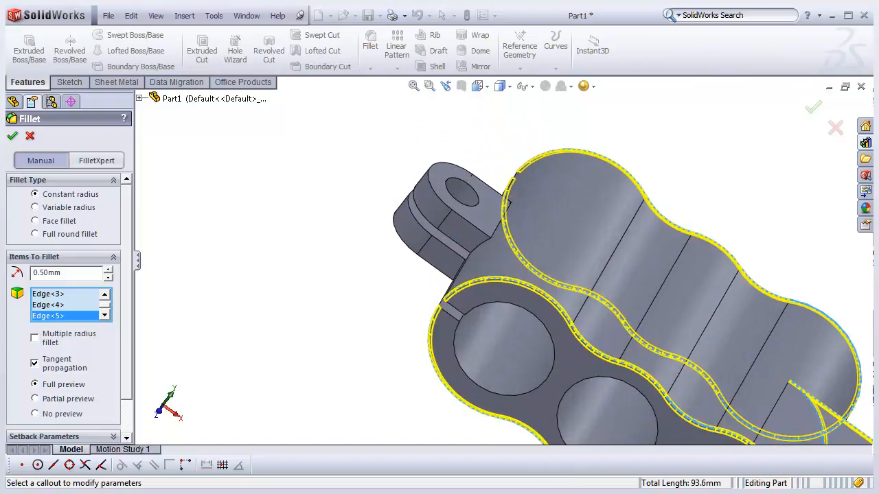
scroll(423, 76, up, 2)
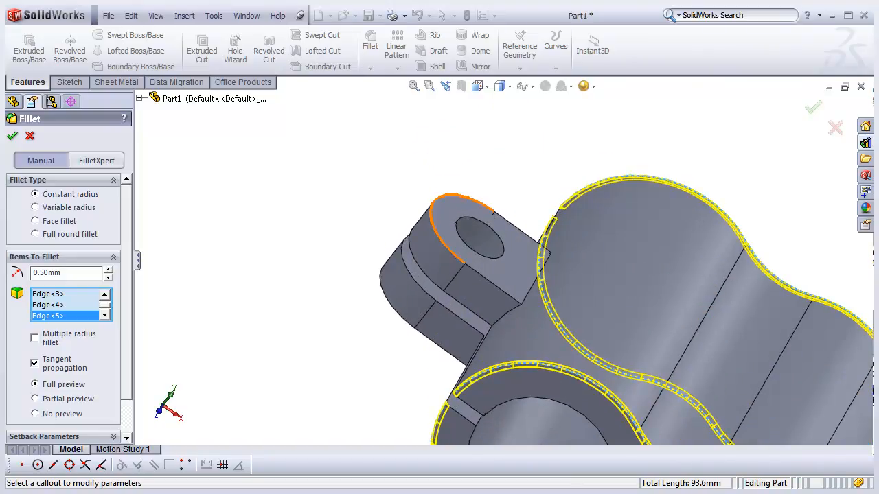
click(447, 197)
click(405, 320)
scroll(480, 322, up, 4)
middle_drag(522, 278, 504, 269)
scroll(504, 269, up, 6)
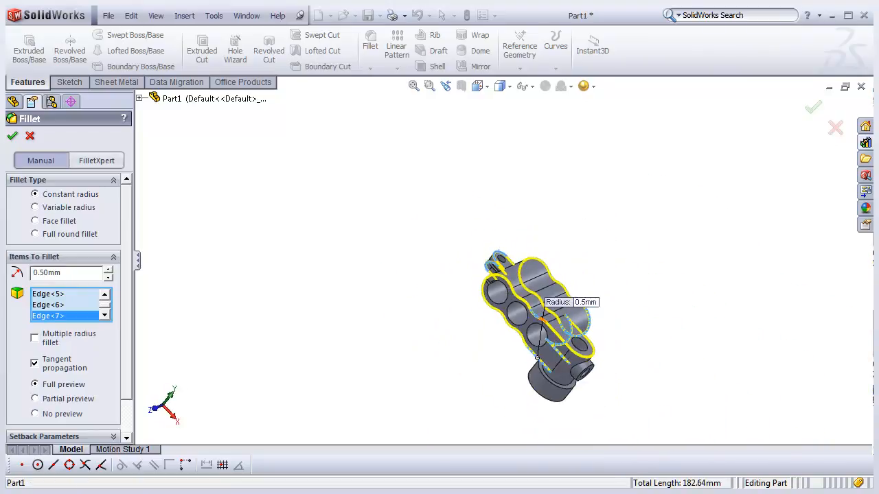
scroll(550, 329, down, 8)
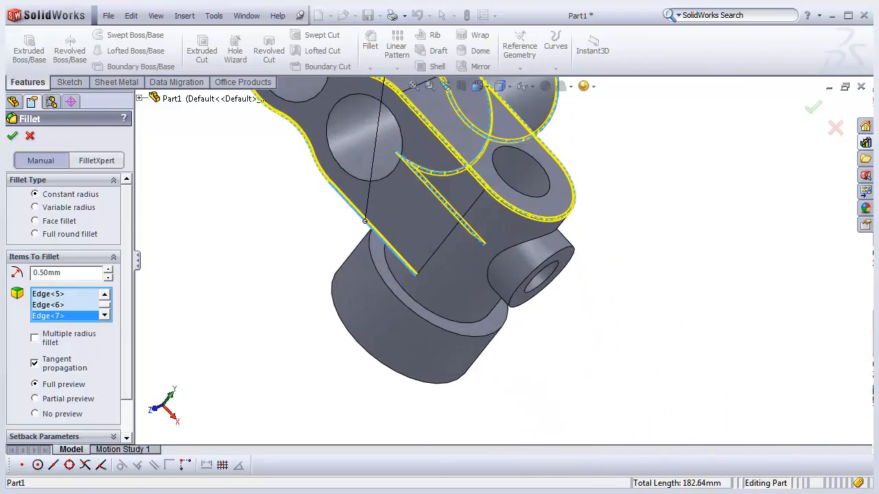
click(552, 285)
mouse_move(552, 284)
middle_down()
mouse_move(542, 266)
mouse_move(509, 254)
mouse_move(556, 265)
mouse_move(511, 257)
mouse_move(549, 270)
middle_up()
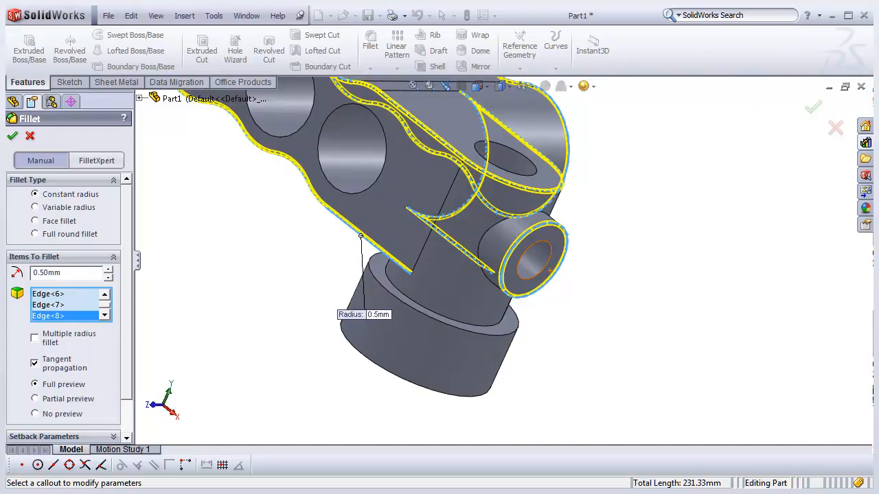
key(Return)
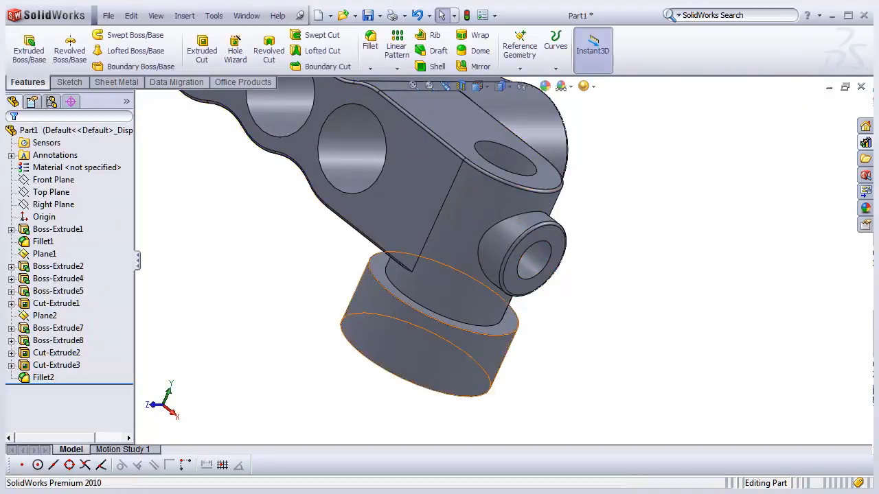
- Fillet the small cylindrical boss's outer end edge with a 1 mm radius
scroll(466, 235, up, 3)
scroll(468, 209, down, 3)
middle_drag(483, 221, 449, 246)
scroll(537, 254, down, 2)
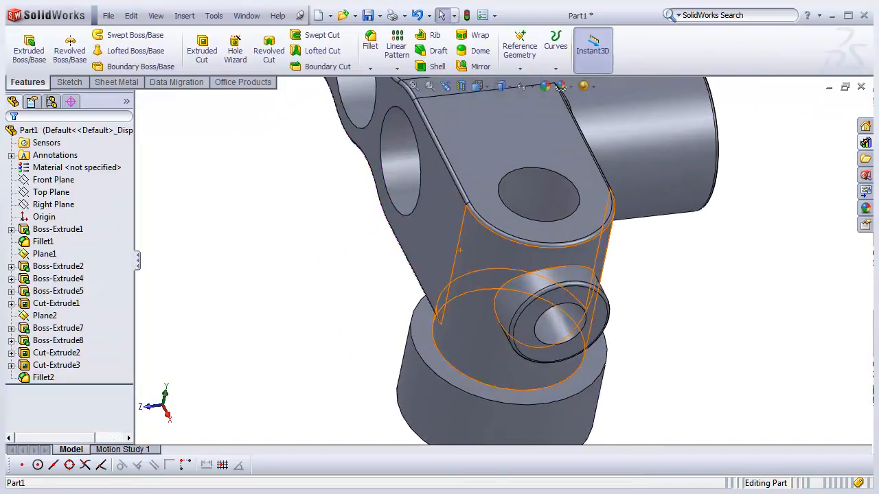
middle_drag(519, 287, 549, 280)
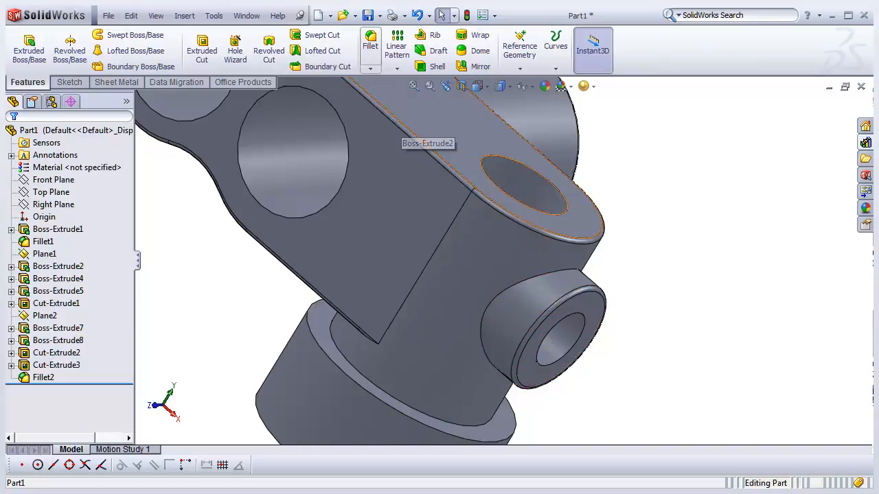
click(370, 41)
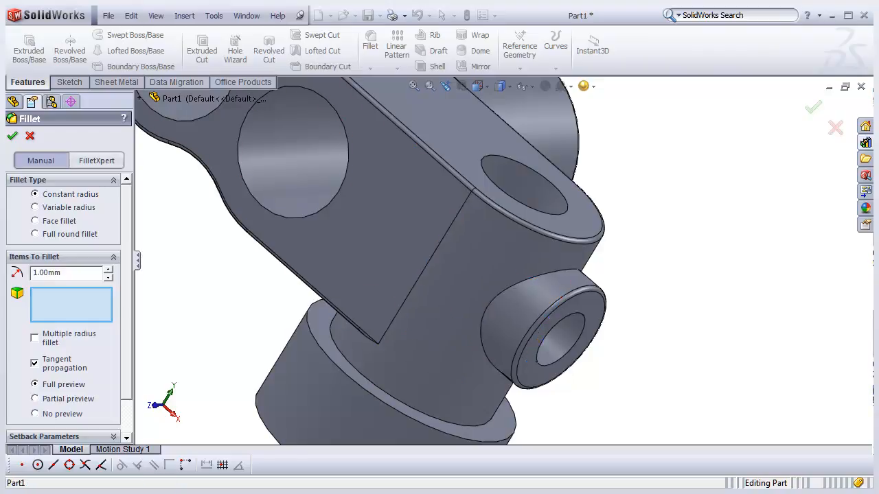
click(498, 292)
middle_drag(443, 267, 395, 299)
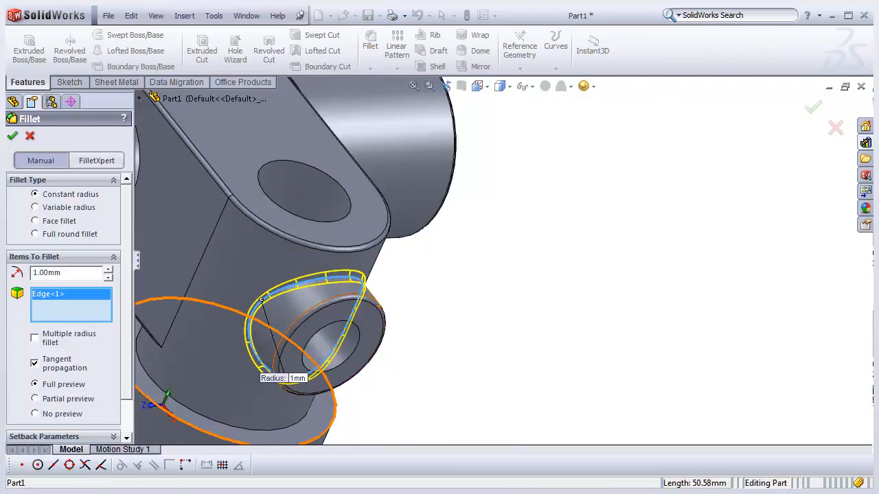
key(Return)
key(f)
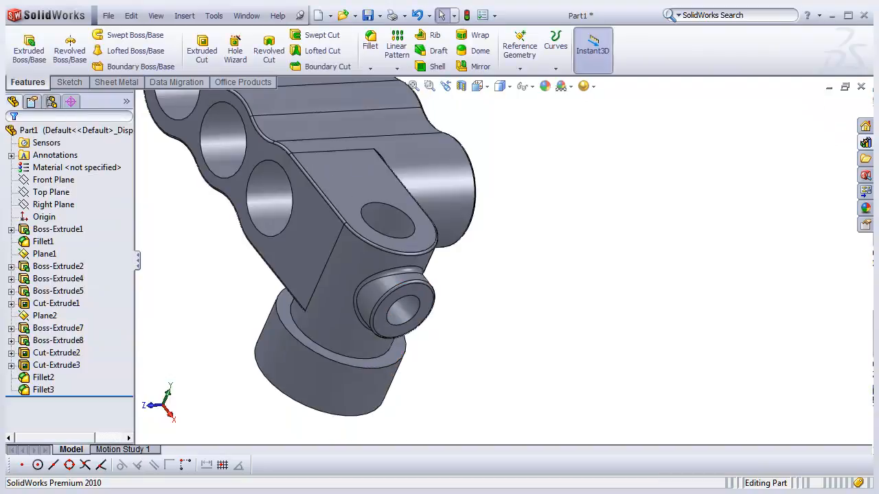
- Zoom around the part to inspect the new fillets on the body and bosses
scroll(295, 198, up, 2)
scroll(297, 198, down, 2)
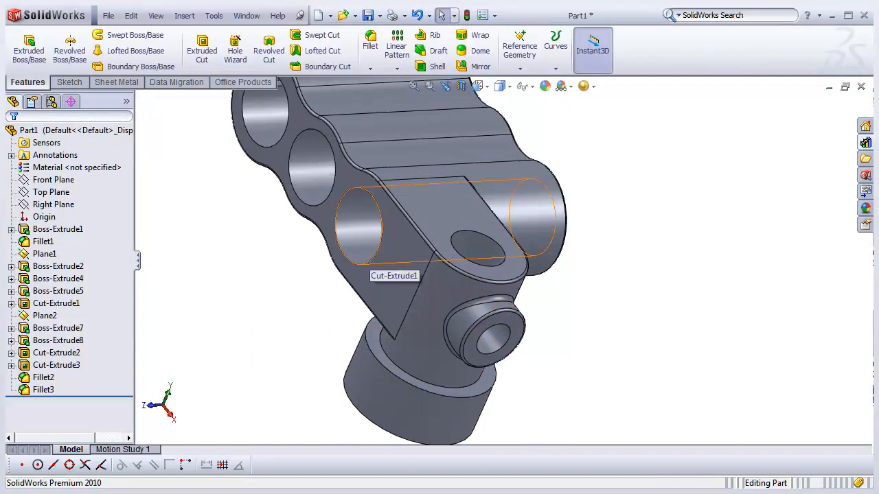
scroll(401, 264, up, 2)
scroll(402, 264, up, 1)
scroll(412, 158, down, 4)
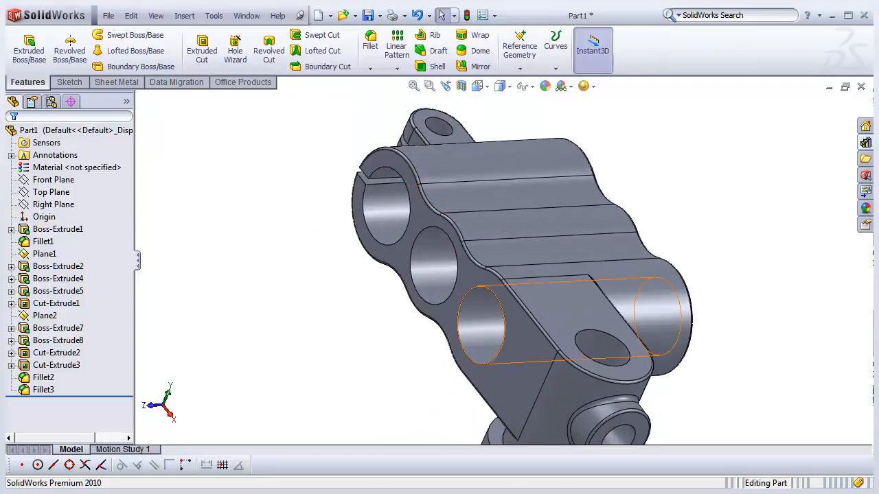
scroll(485, 294, up, 1)
scroll(557, 345, down, 1)
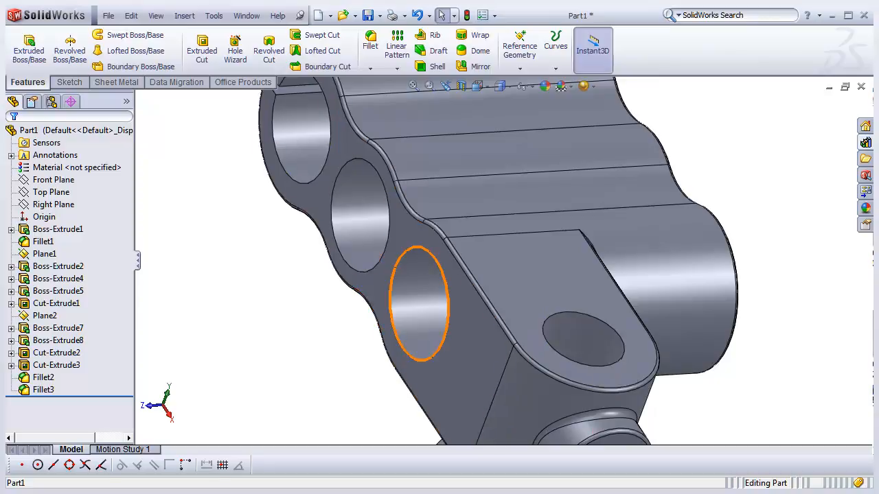
scroll(511, 251, up, 1)
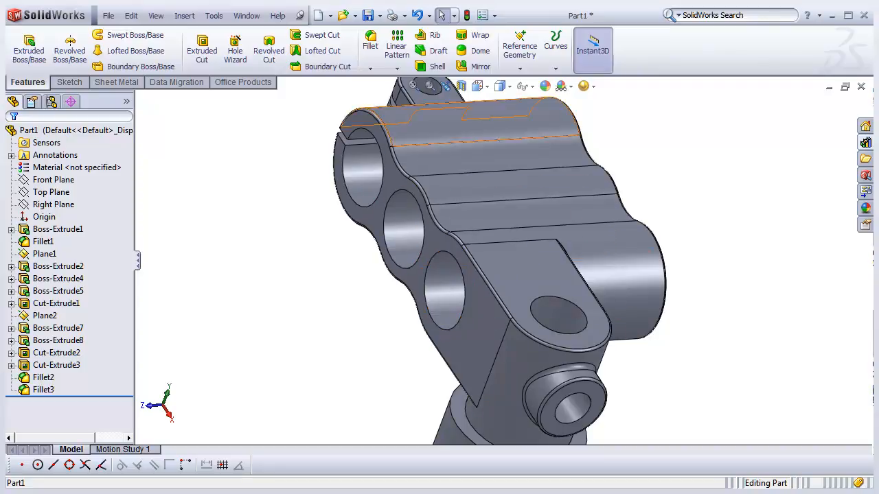
- Open the Chamfer command with 1 mm distance and 45 deg angle
click(370, 68)
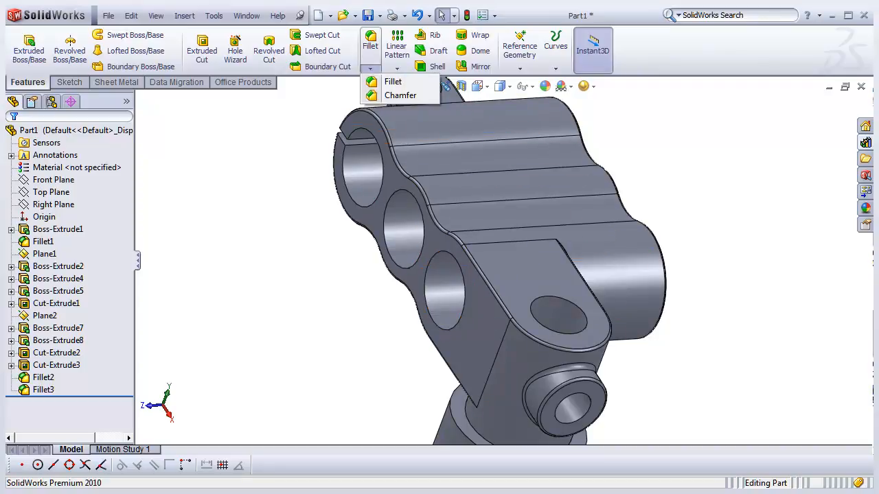
click(401, 95)
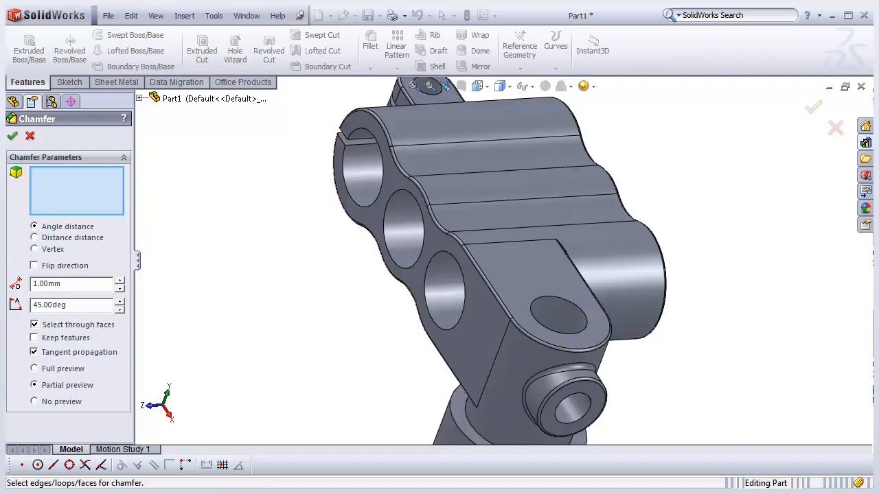
scroll(615, 352, down, 2)
scroll(616, 352, down, 1)
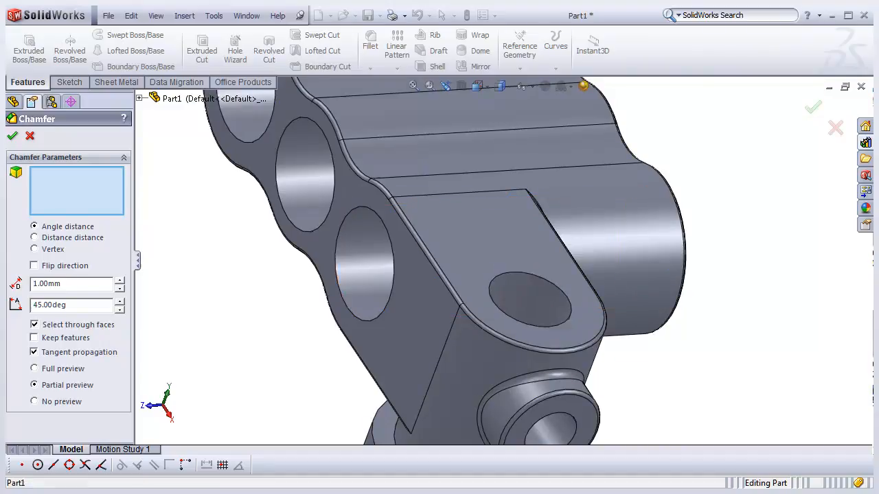
- Select the tab hole's top edge and the large bore face for chamfering, then clear all chamfer selections
click(567, 298)
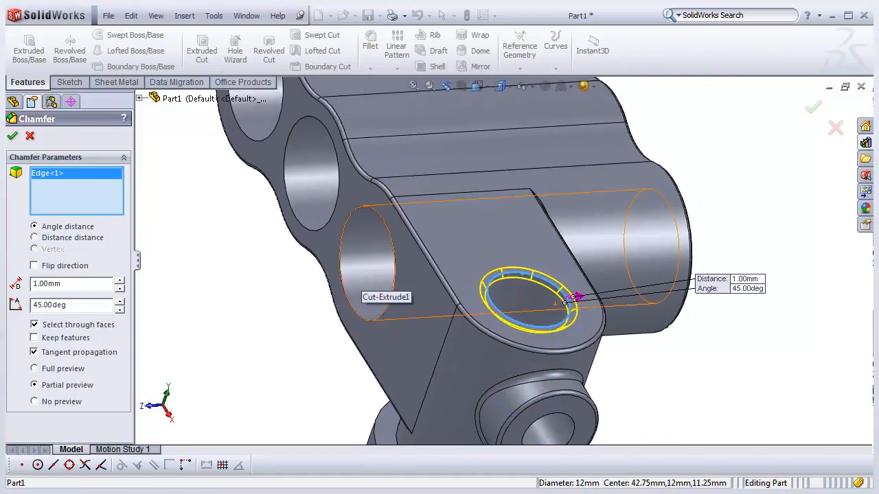
middle_drag(571, 211, 456, 215)
middle_drag(438, 255, 491, 261)
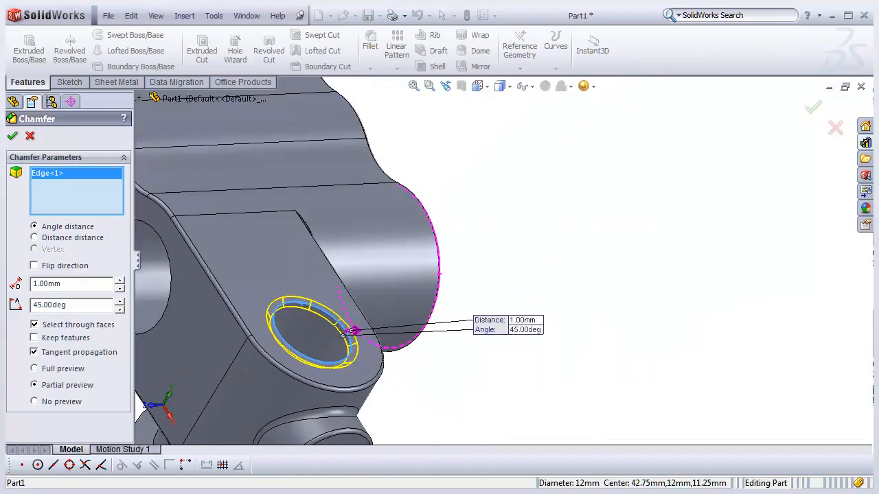
scroll(490, 262, up, 3)
scroll(314, 276, down, 1)
click(288, 280)
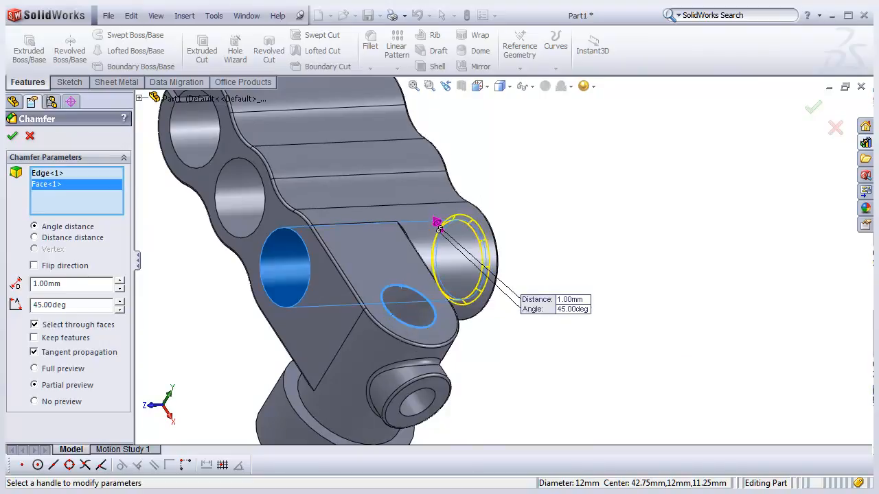
scroll(501, 257, up, 2)
middle_drag(501, 258, 475, 262)
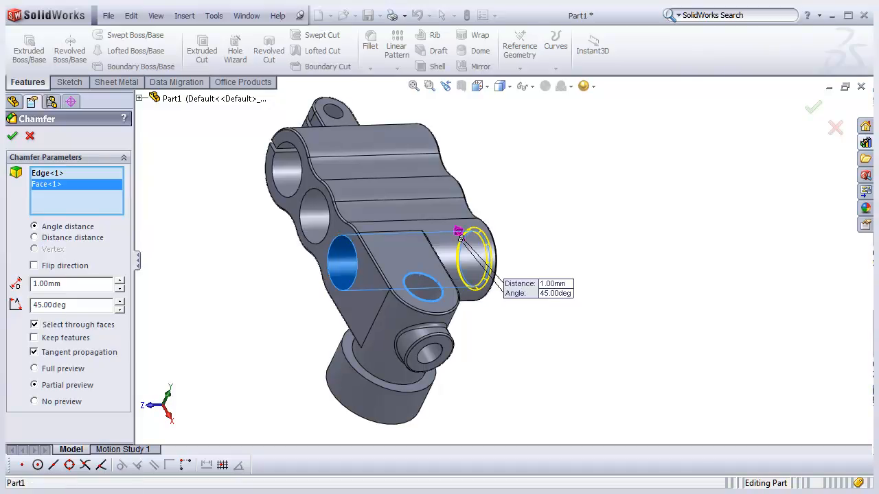
click(445, 287)
click(442, 287)
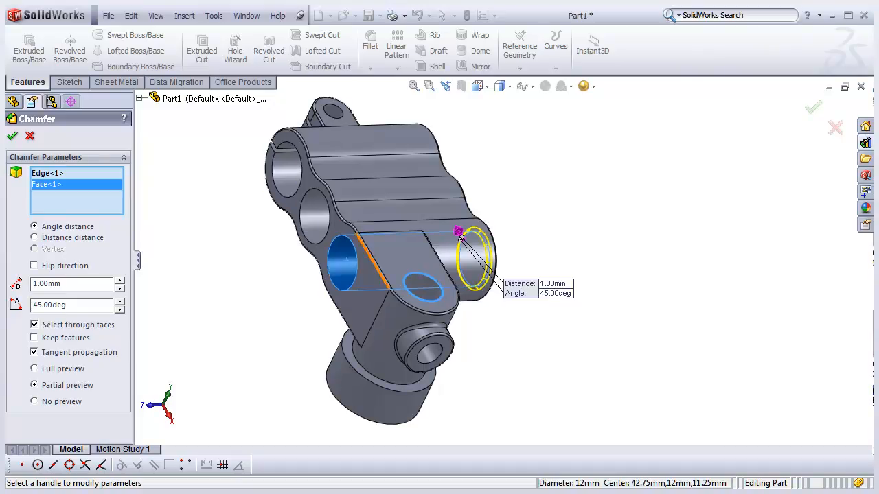
mouse_move(346, 260)
middle_down()
mouse_move(347, 226)
mouse_move(344, 258)
middle_up()
scroll(337, 253, down, 3)
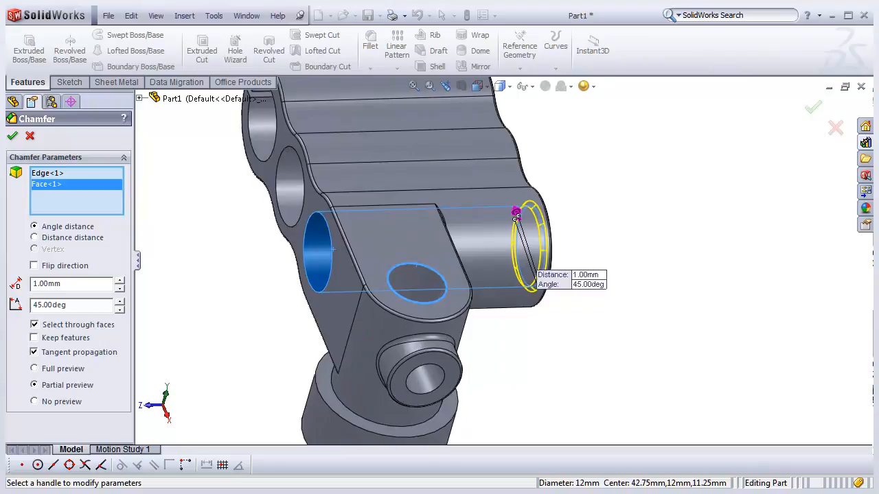
middle_drag(321, 254, 351, 254)
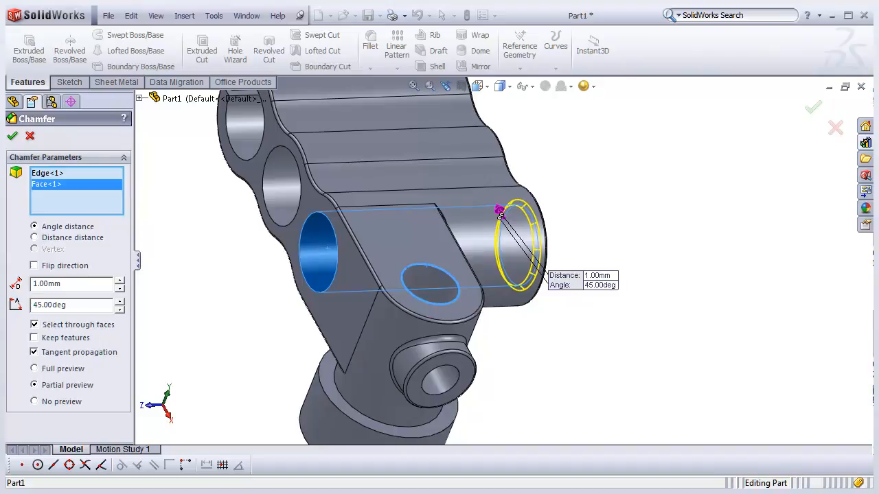
right_click(62, 177)
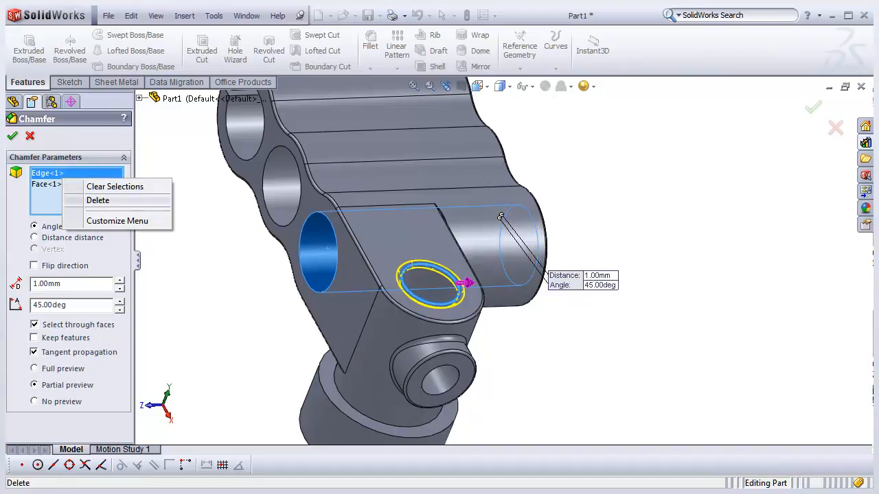
click(115, 186)
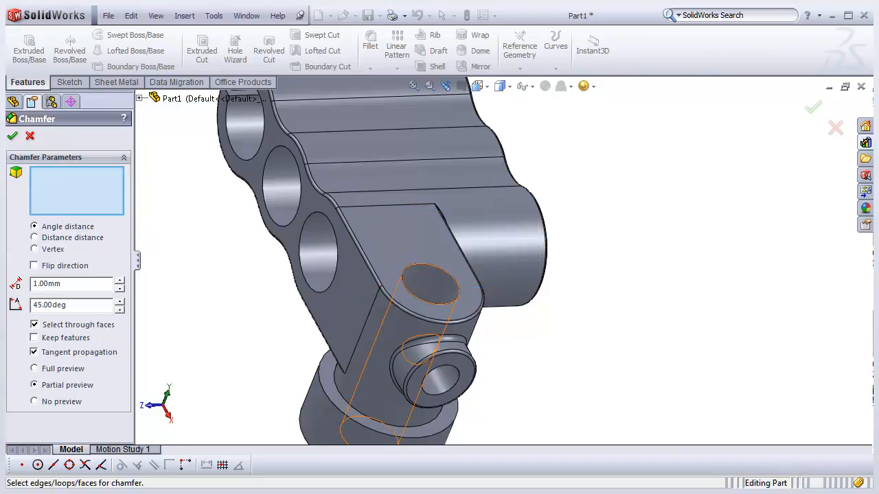
- Chamfer the tab hole's top edge and the side bore's edge at 1 mm and 45 deg
click(458, 284)
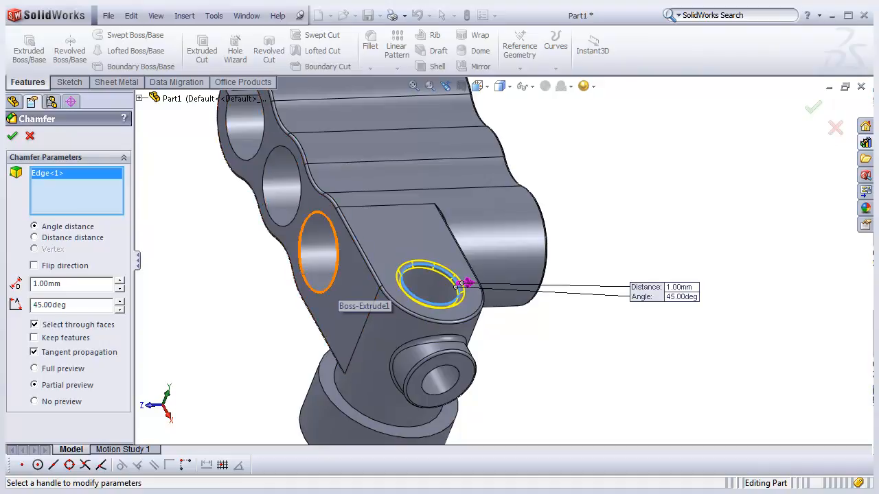
click(331, 284)
middle_drag(473, 328, 438, 330)
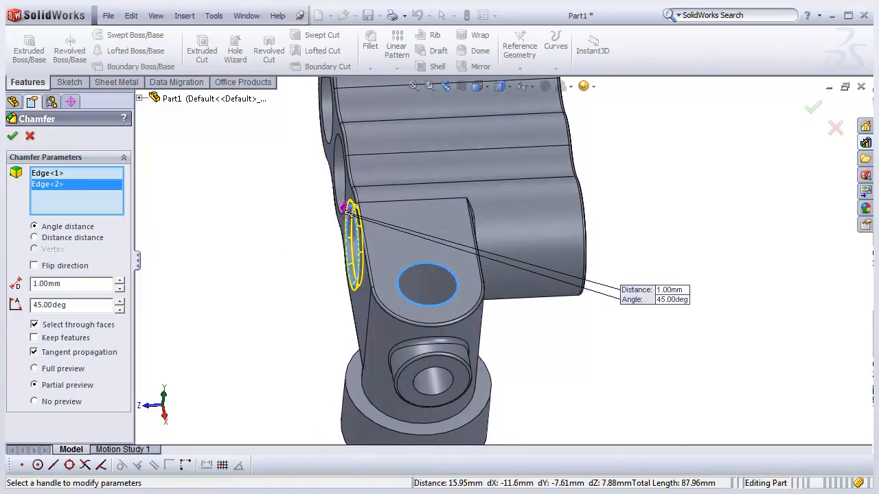
middle_drag(357, 309, 389, 310)
scroll(388, 309, up, 1)
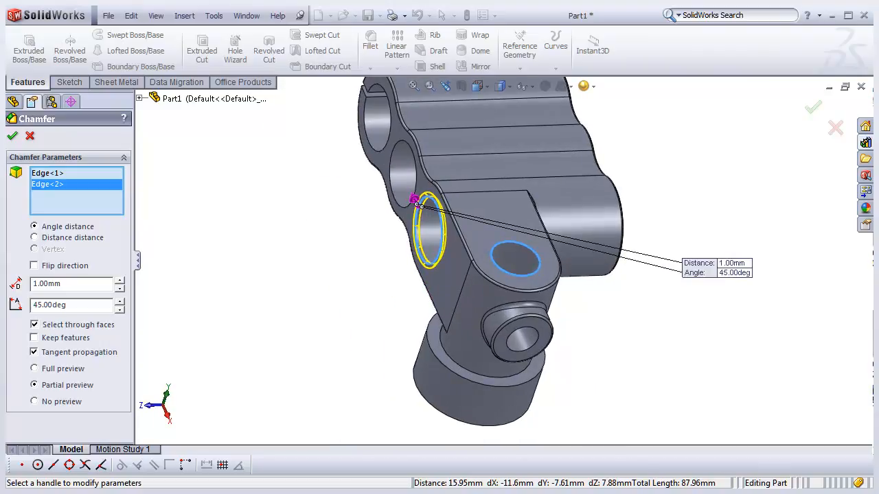
click(218, 492)
middle_drag(690, 230, 573, 229)
key(Right)
key(Right)
key(Right)
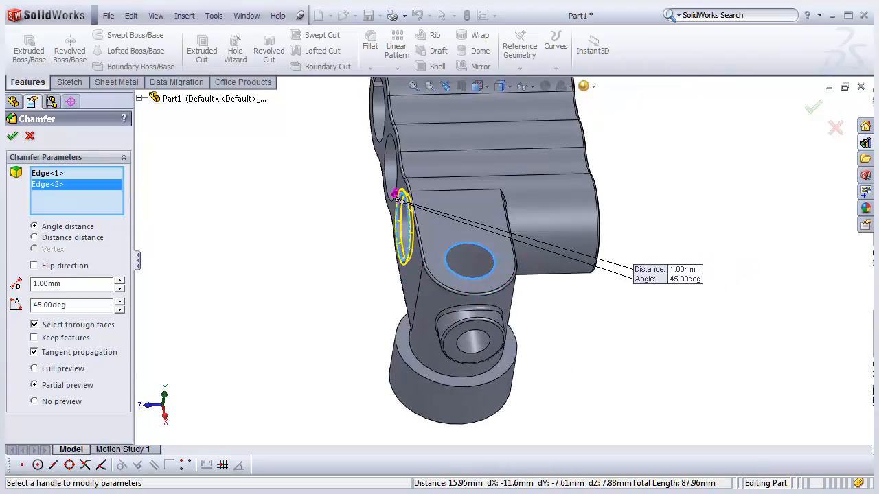
key(Return)
- Reopen Chamfer1 for editing and clear all of its edge selections
middle_drag(396, 246, 427, 253)
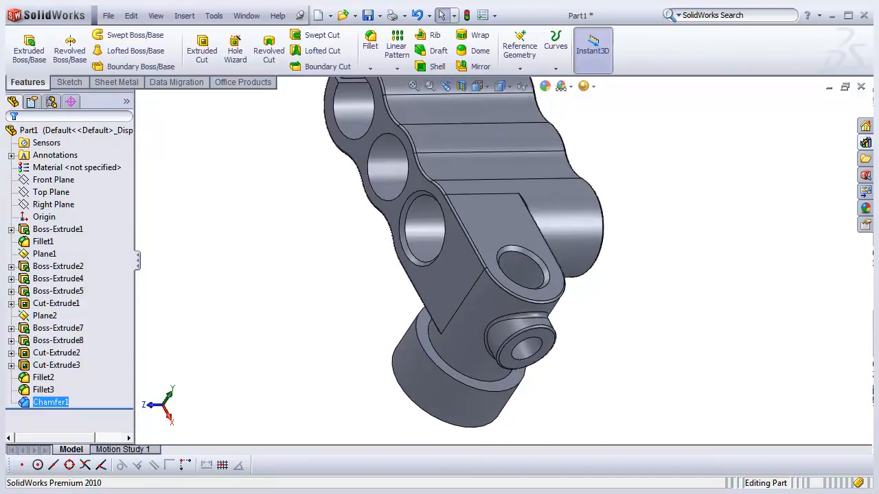
right_click(50, 402)
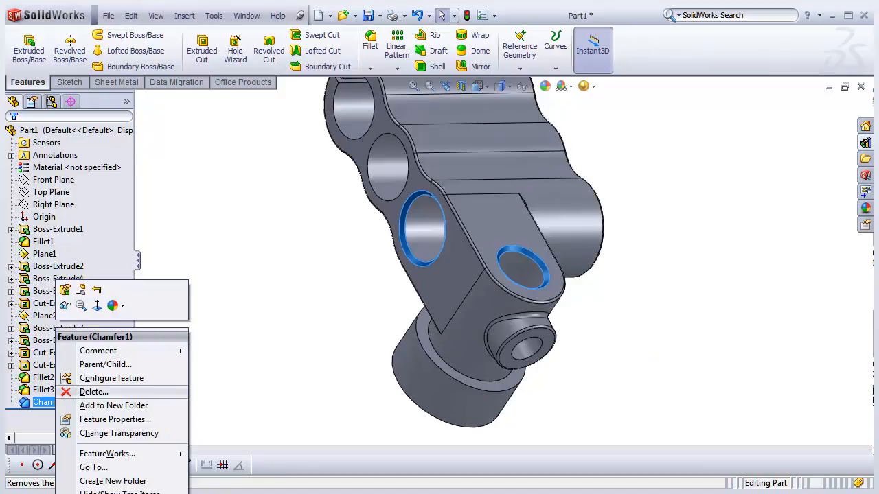
click(65, 290)
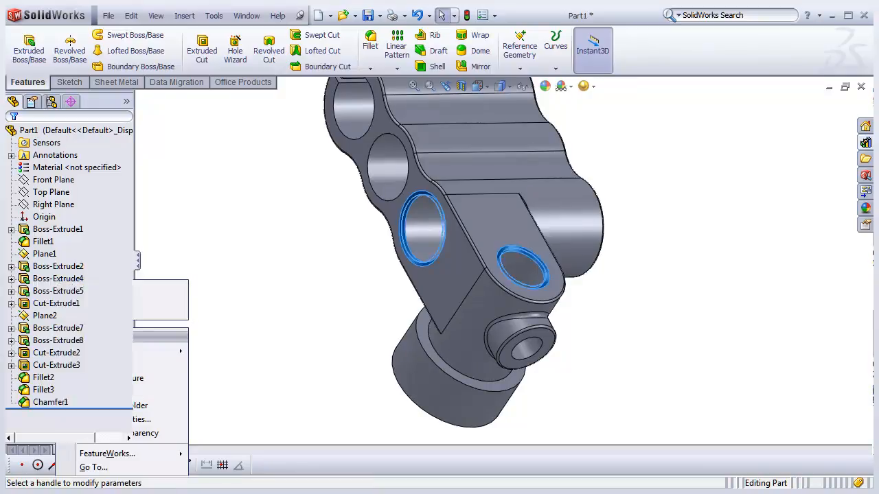
right_click(62, 175)
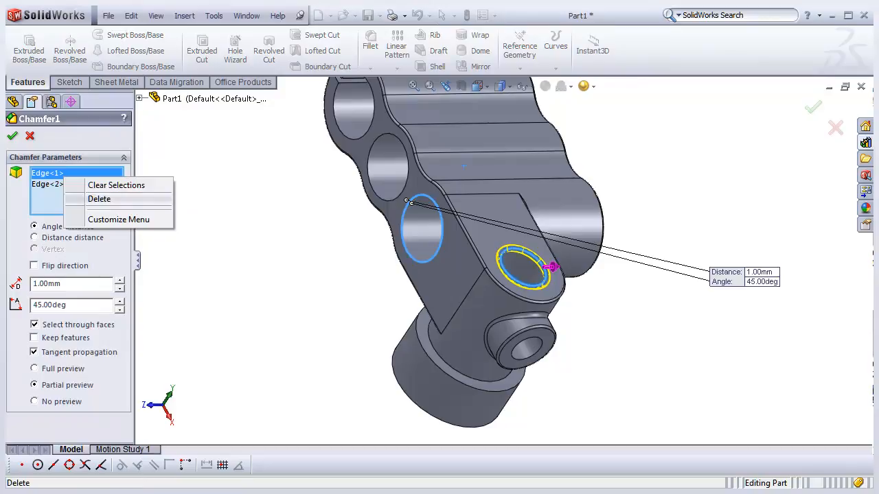
click(103, 199)
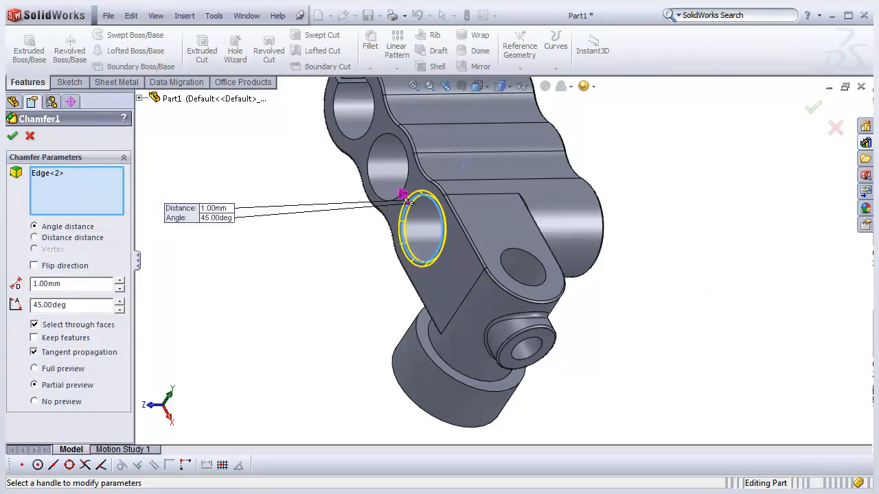
right_click(77, 173)
click(89, 191)
- Select the tab hole's top edge and the large bore face for the chamfer, switching to full preview
middle_drag(480, 254, 459, 257)
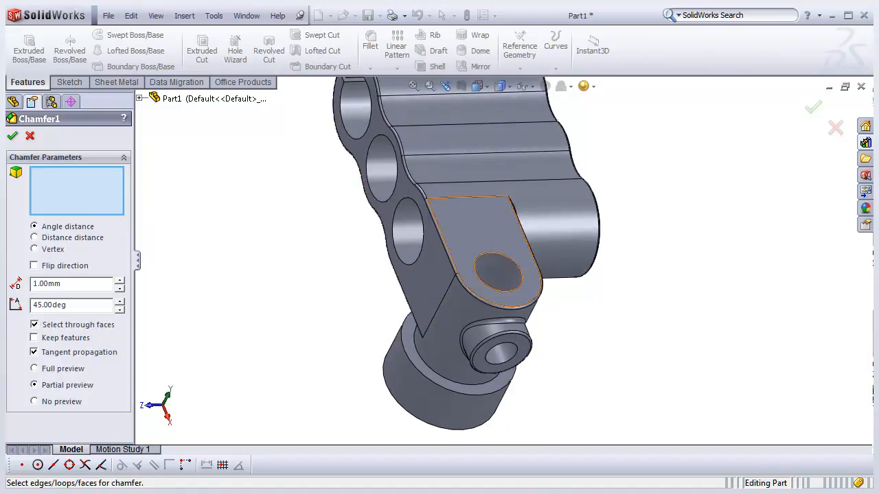
click(522, 272)
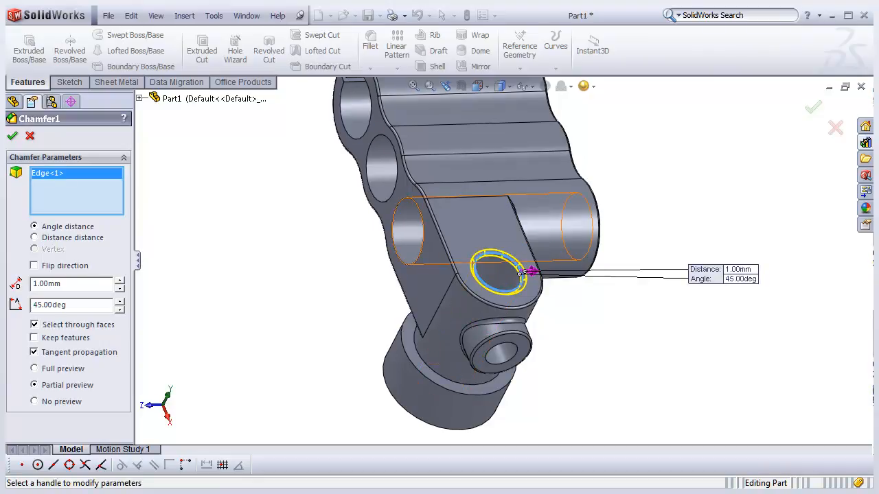
click(410, 220)
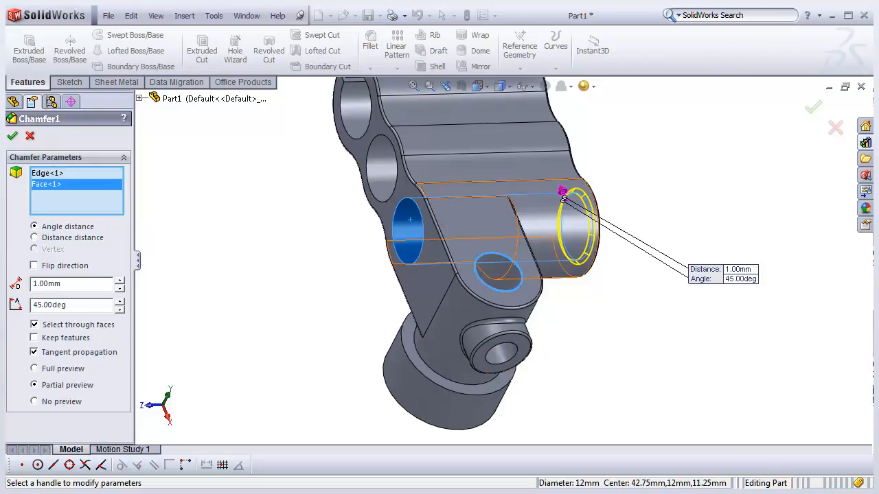
middle_drag(550, 232, 651, 230)
middle_drag(519, 237, 416, 234)
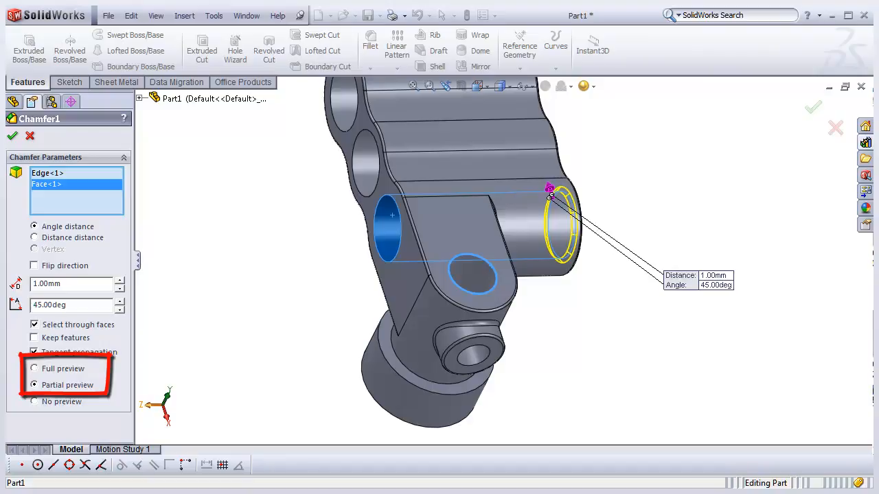
click(34, 369)
scroll(436, 371, up, 1)
scroll(477, 127, down, 1)
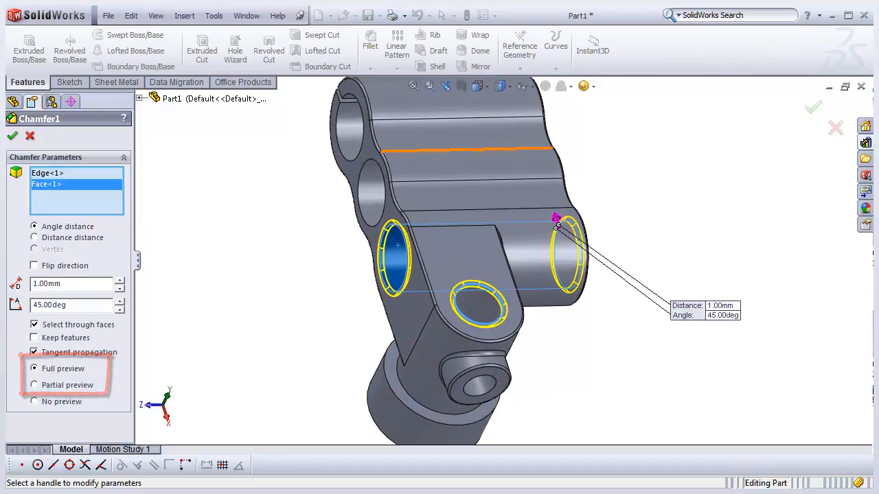
mouse_move(454, 246)
middle_down()
mouse_move(367, 246)
mouse_move(458, 245)
middle_up()
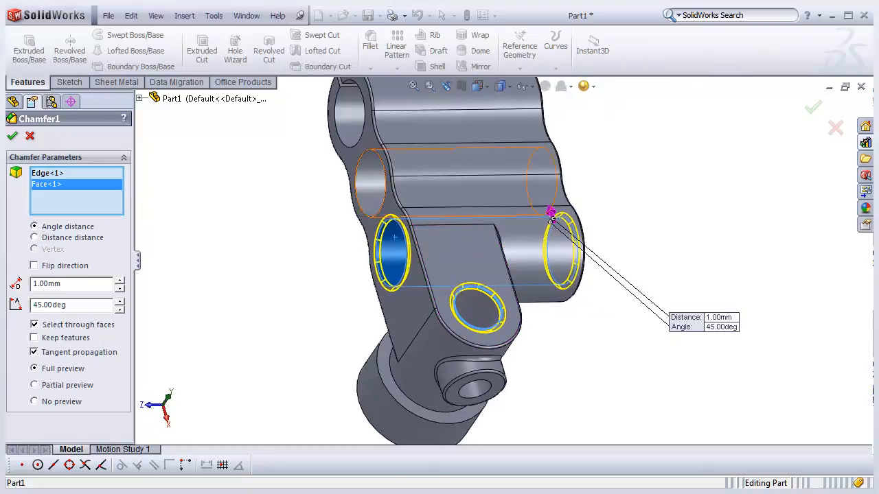
- Add another bore face and two more bore end edges to the chamfer selection
click(373, 193)
mouse_move(472, 199)
middle_down()
mouse_move(411, 200)
mouse_move(481, 192)
middle_up()
scroll(423, 198, up, 2)
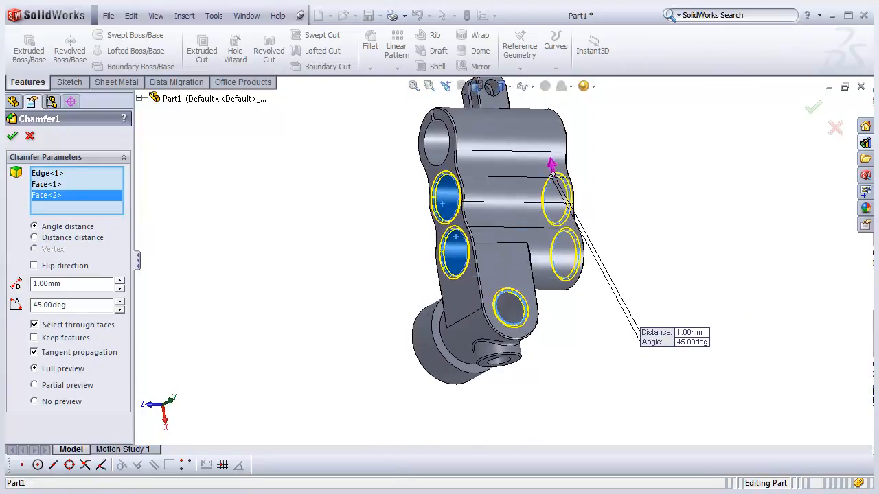
scroll(455, 143, down, 5)
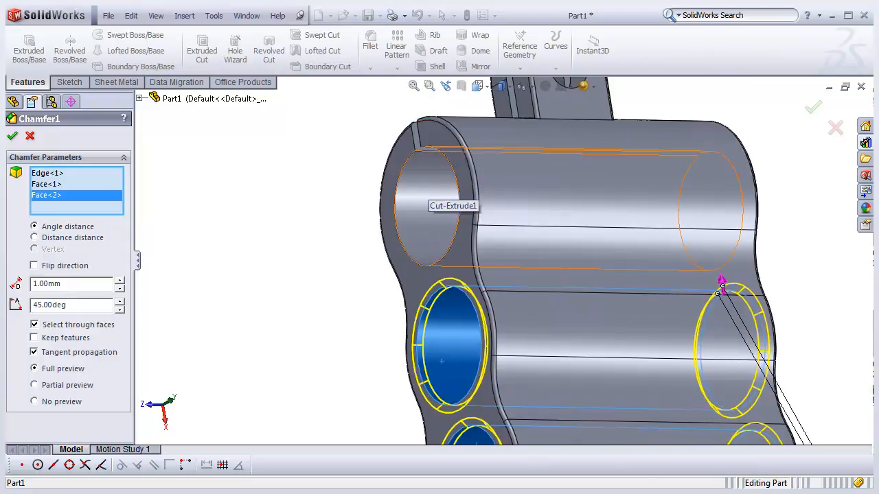
scroll(431, 169, down, 1)
middle_click(433, 169)
middle_drag(433, 168, 439, 140)
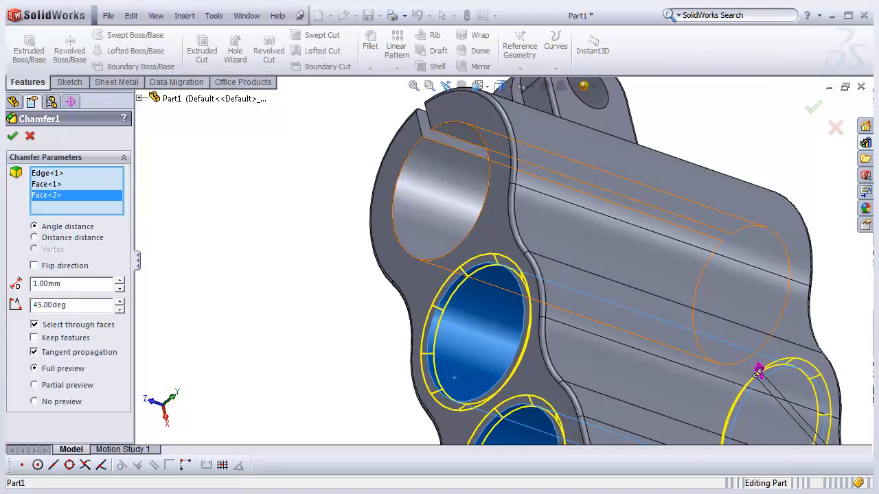
click(459, 247)
scroll(480, 255, up, 2)
middle_drag(645, 275, 518, 271)
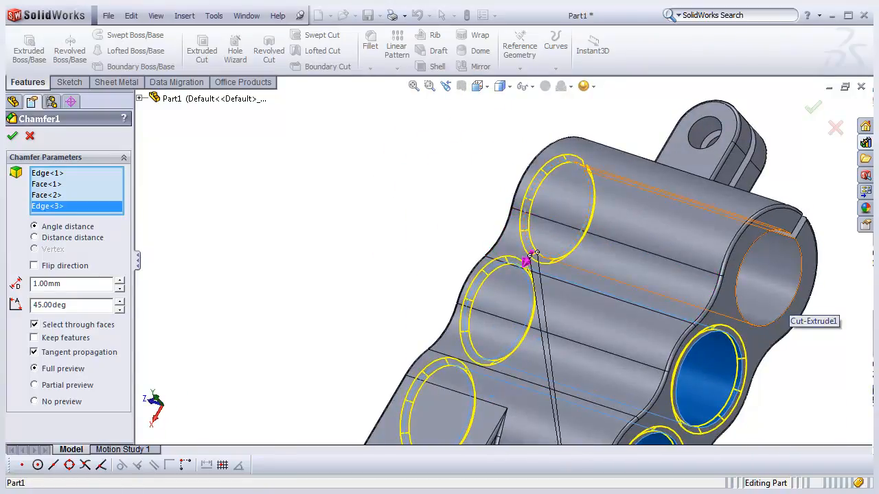
click(780, 314)
- Set the chamfer distance to 0.75 mm and apply the edited chamfer
scroll(777, 316, up, 3)
middle_drag(494, 343, 591, 357)
scroll(404, 426, down, 4)
scroll(404, 426, up, 3)
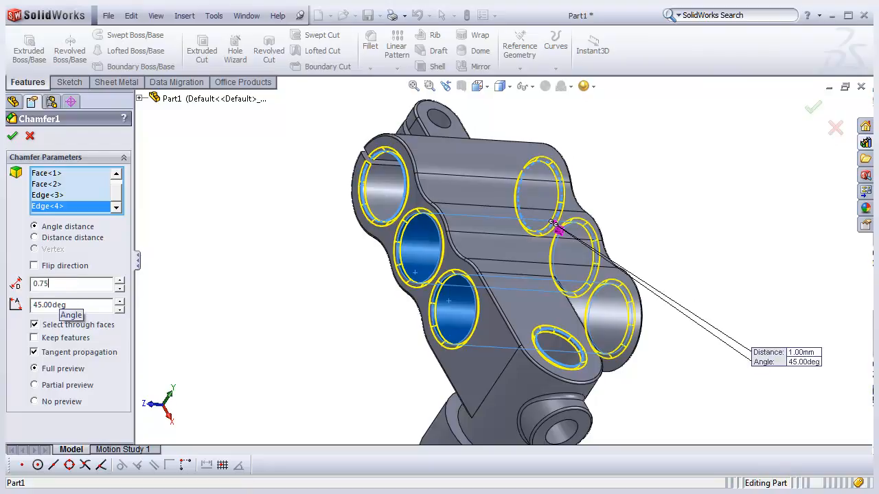
key(Return)
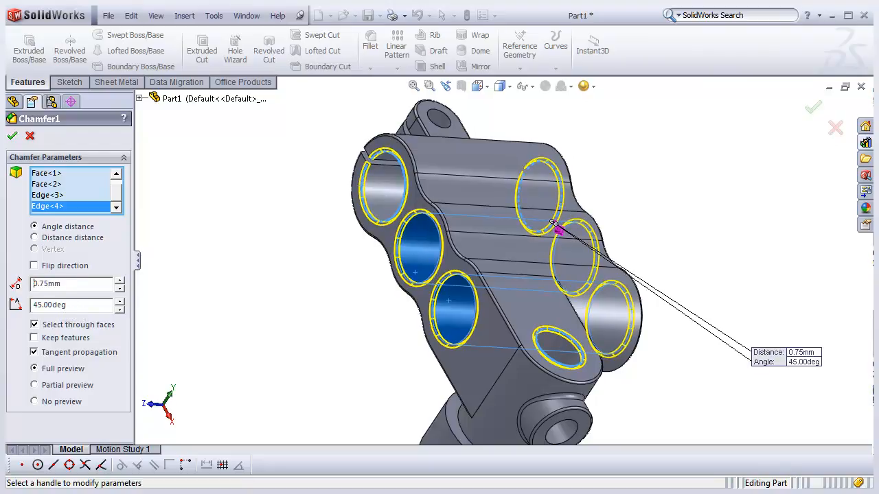
key(Return)
scroll(505, 264, up, 3)
scroll(513, 317, down, 3)
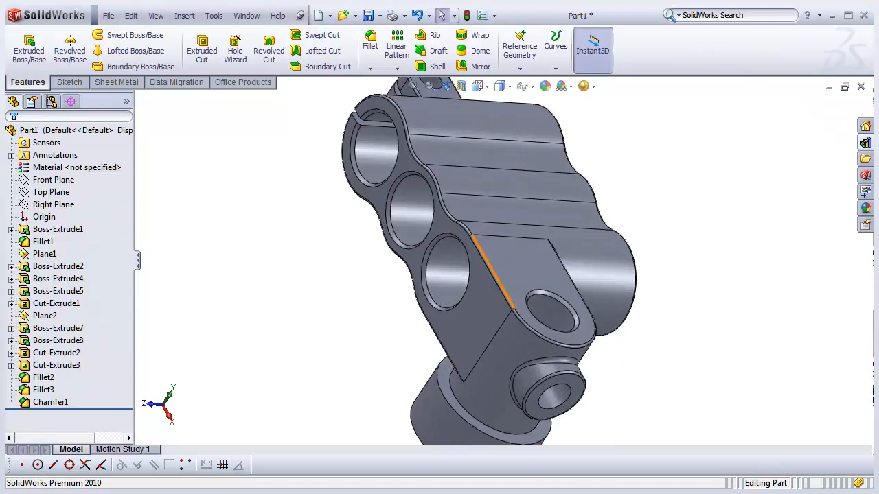
- Rotate around the part and pick features in the tree to inspect the chamfered holes
middle_drag(536, 313, 459, 314)
middle_drag(729, 223, 707, 230)
middle_drag(579, 278, 692, 274)
middle_drag(532, 266, 581, 265)
mouse_move(502, 287)
middle_down()
mouse_move(543, 284)
mouse_move(511, 290)
middle_up()
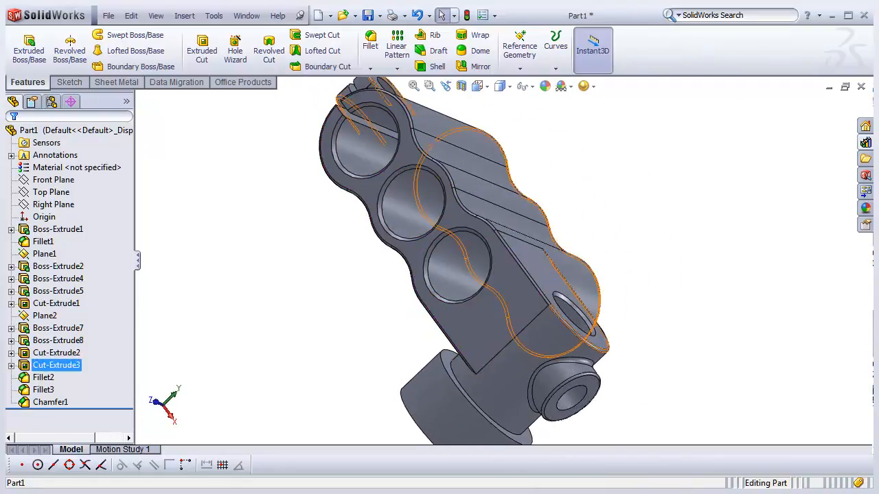
click(42, 403)
click(54, 366)
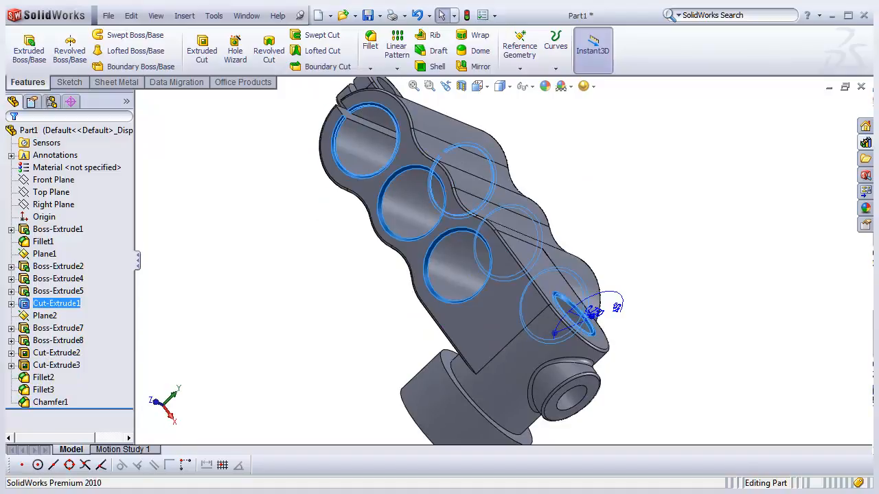
middle_drag(593, 379, 568, 368)
scroll(693, 391, down, 2)
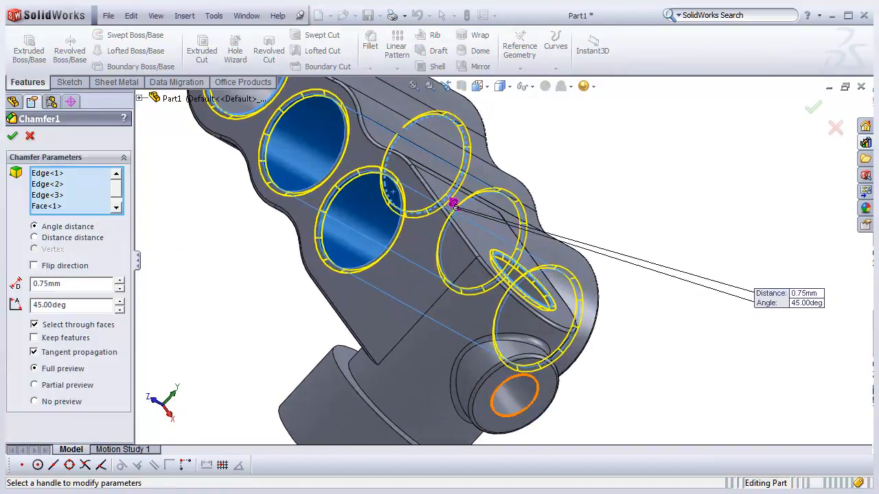
- Add the small boss hole's edge and the upper tab hole's edge to Chamfer1 and confirm
click(516, 415)
scroll(516, 405, up, 4)
middle_drag(529, 385, 491, 416)
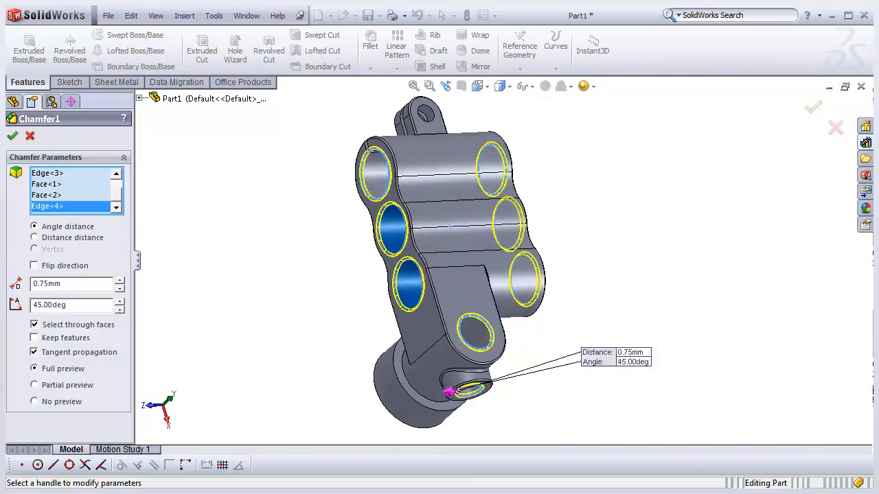
scroll(416, 79, down, 5)
click(439, 232)
middle_drag(402, 276, 340, 273)
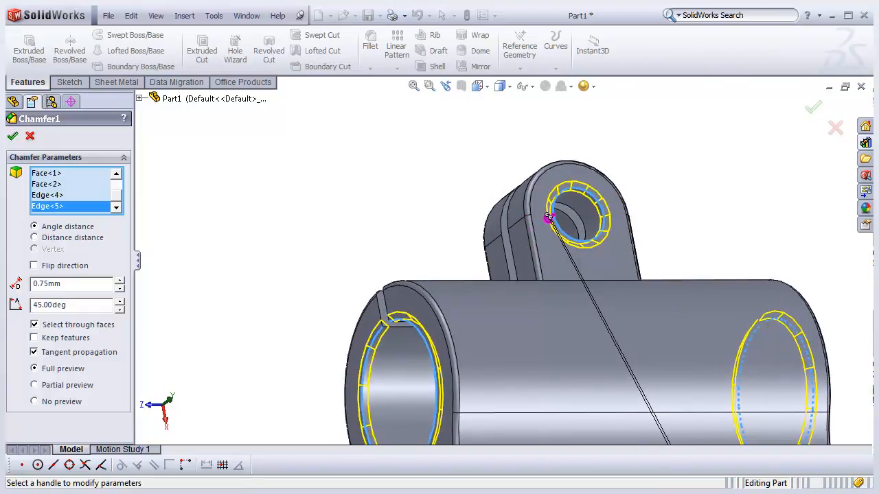
key(Return)
- Edit Fillet2 to add the large cylindrical boss's outer end edge and confirm
scroll(504, 262, up, 7)
scroll(534, 434, down, 3)
middle_drag(508, 376, 584, 372)
middle_drag(440, 354, 375, 354)
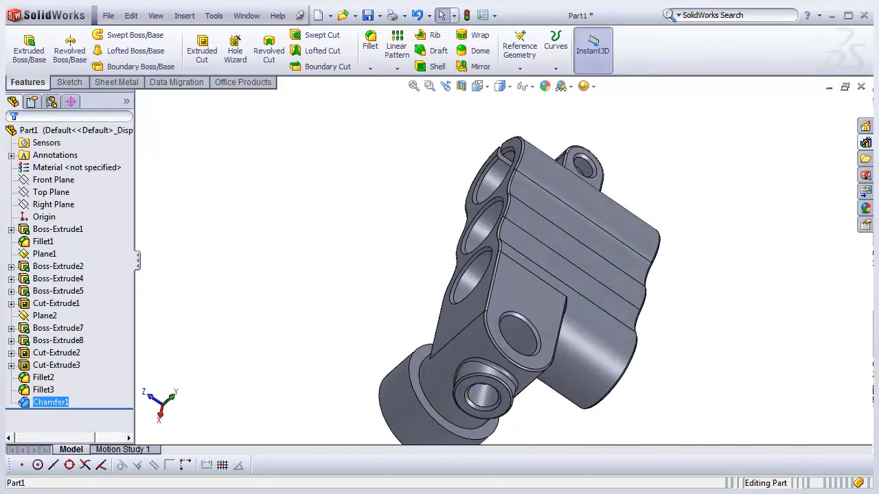
scroll(484, 396, up, 2)
scroll(446, 364, down, 1)
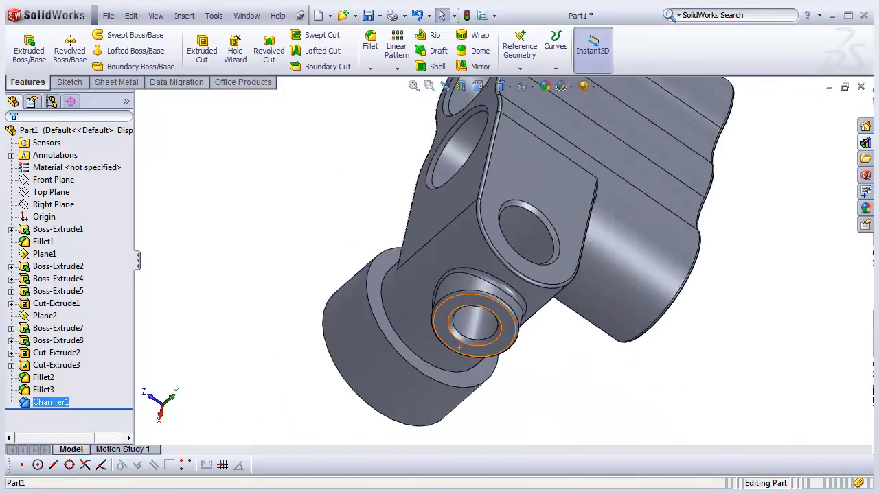
middle_drag(443, 364, 500, 359)
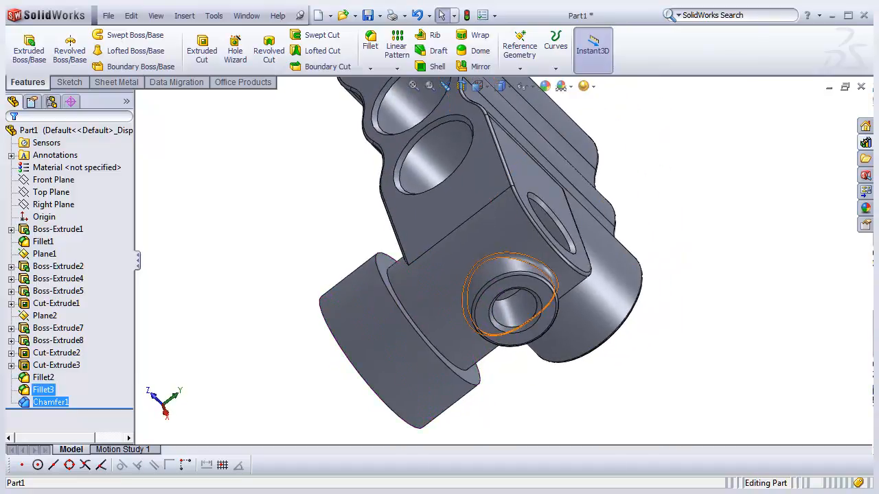
click(43, 377)
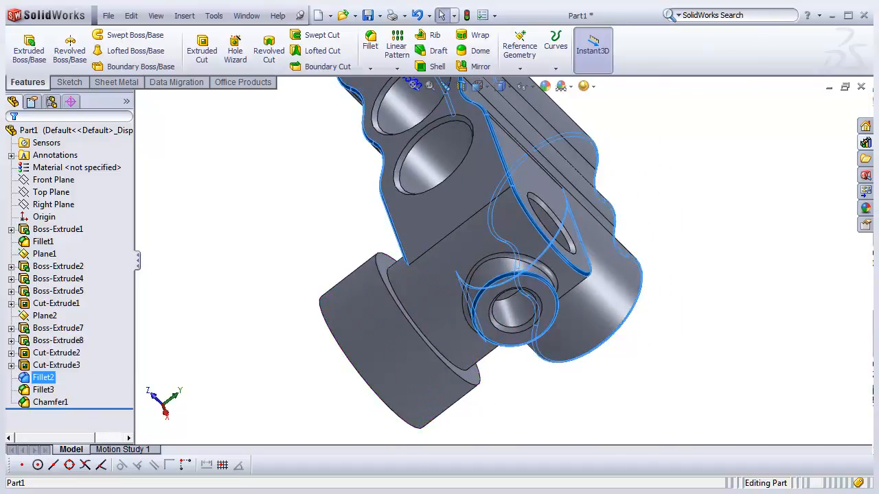
right_click(42, 377)
click(62, 289)
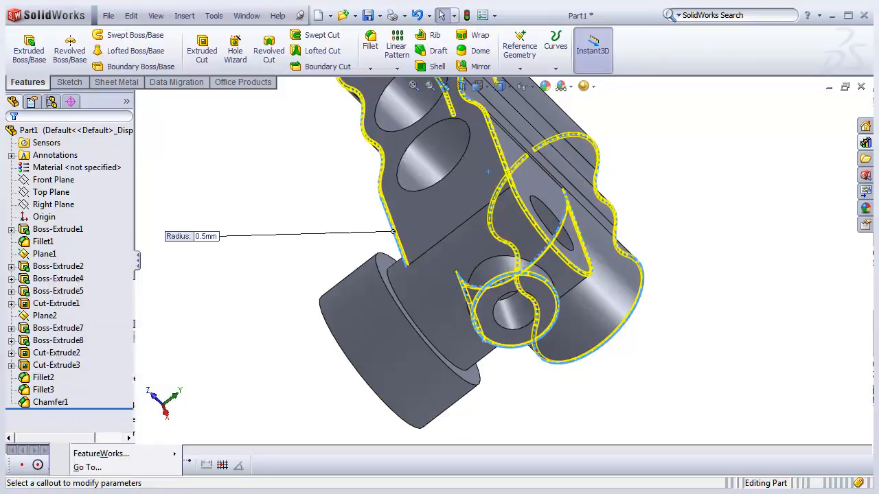
middle_drag(419, 375, 397, 381)
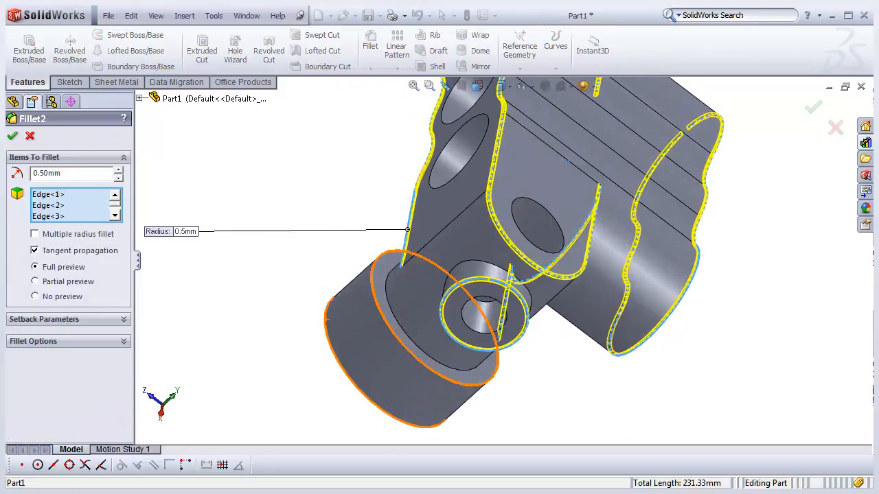
click(414, 357)
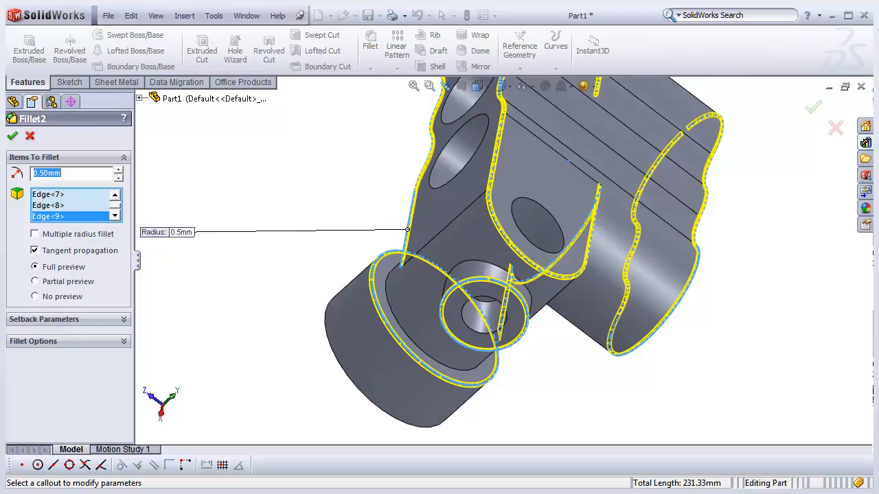
key(Return)
scroll(504, 261, up, 5)
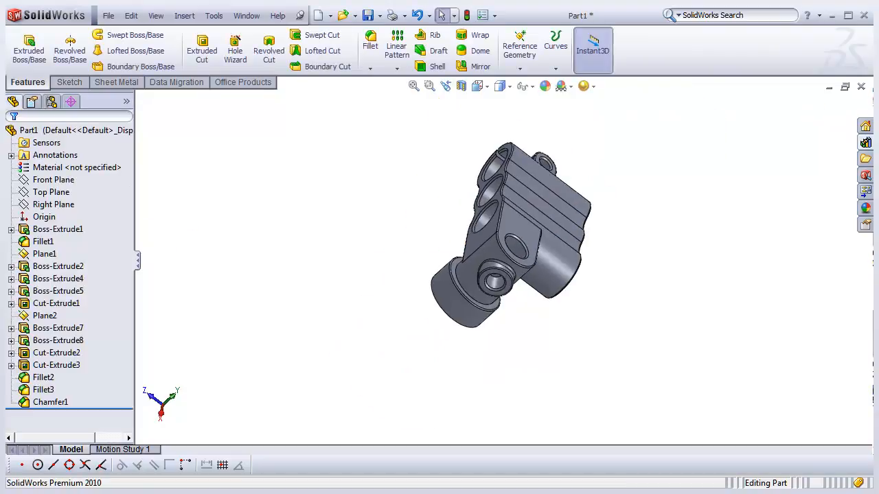
- Inspect the part in the trimetric view
scroll(529, 281, down, 3)
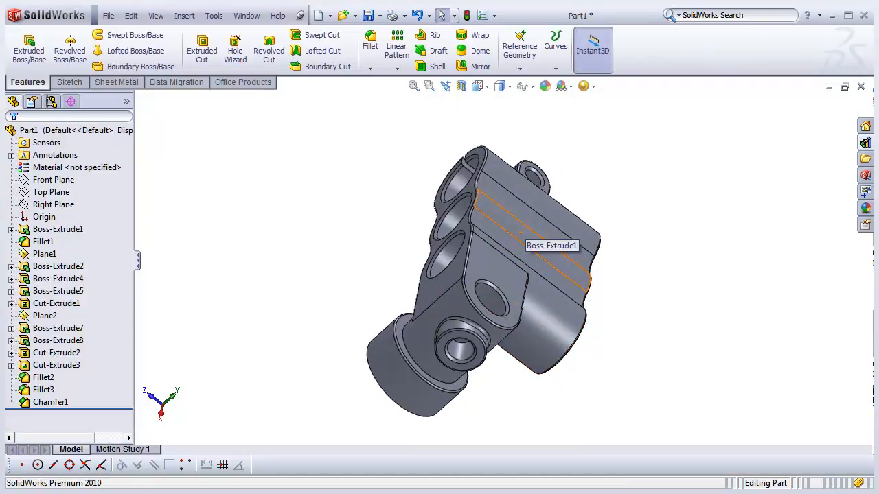
click(477, 86)
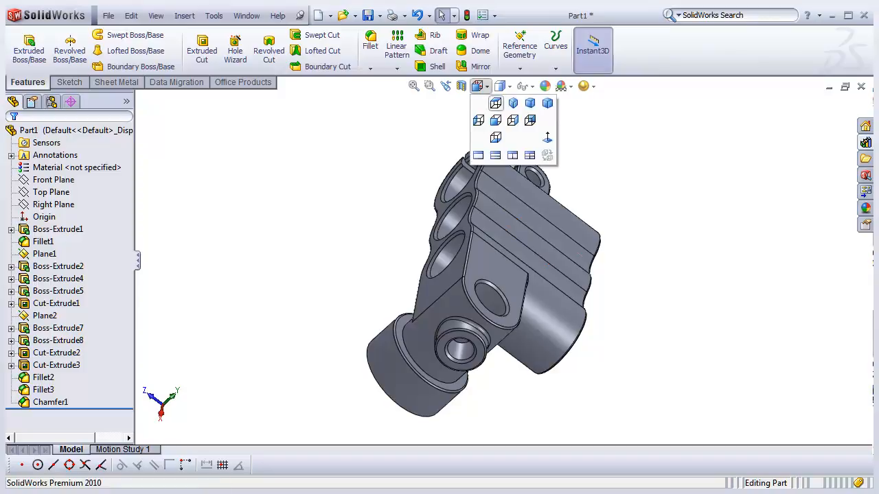
click(522, 103)
scroll(549, 292, up, 2)
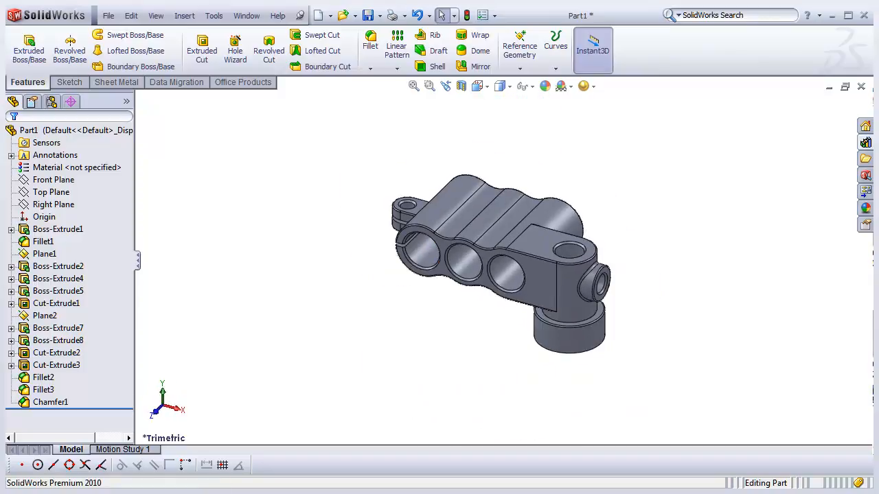
scroll(553, 296, down, 3)
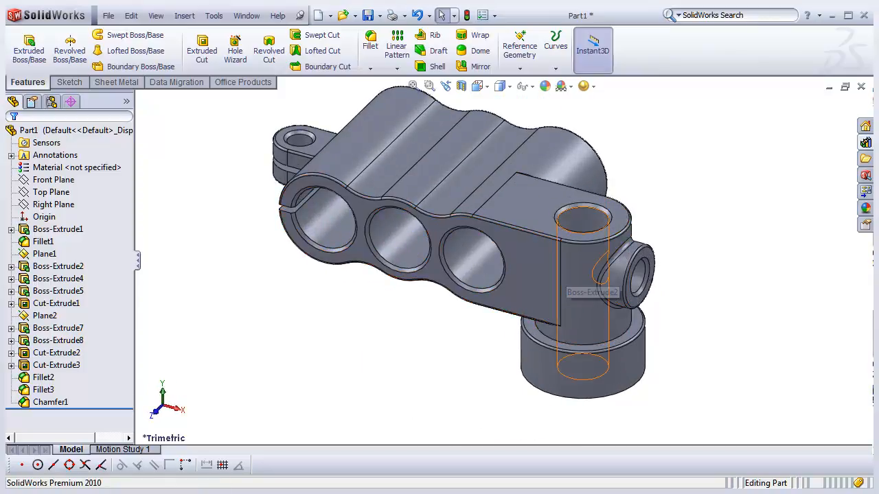
scroll(593, 228, down, 2)
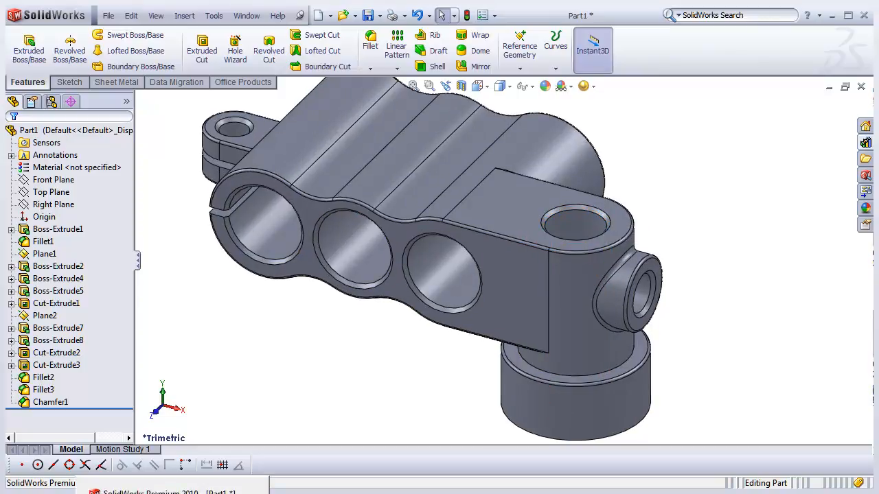
- Switch to the reference part Part 009a and consult the drawing's front view of the clamp
click(245, 15)
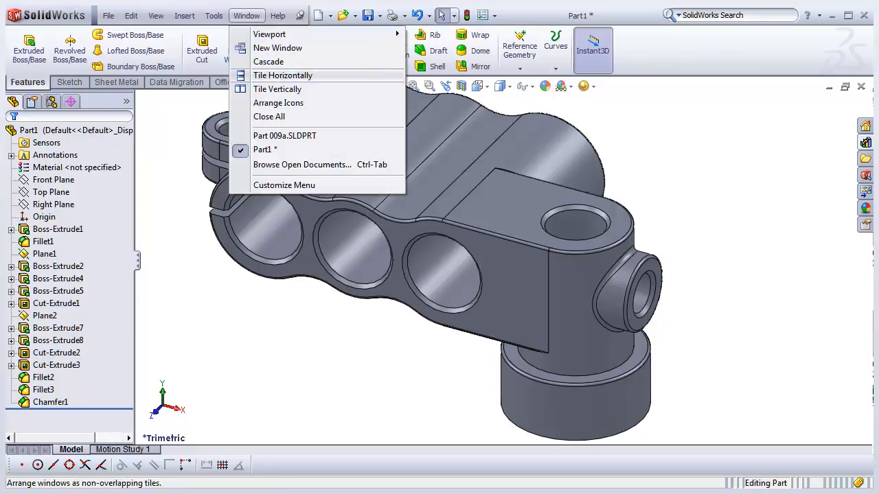
click(284, 136)
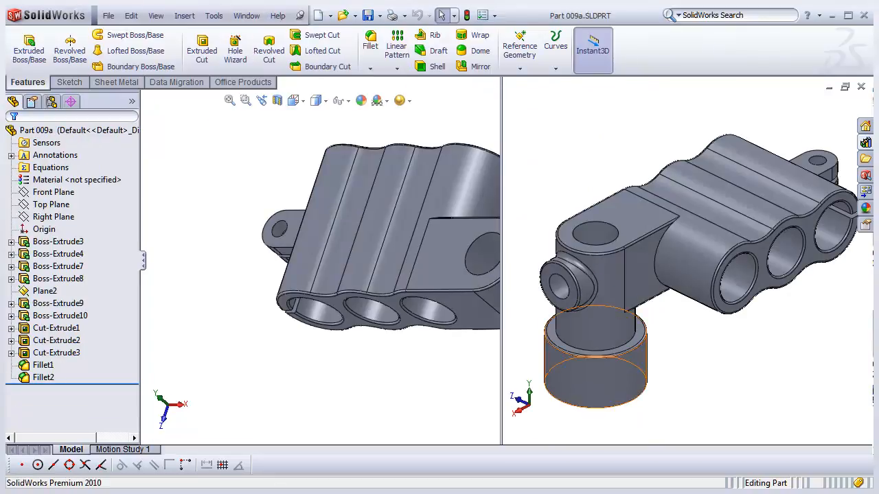
scroll(600, 380, down, 1)
middle_drag(604, 375, 678, 354)
scroll(678, 354, down, 1)
scroll(595, 277, up, 2)
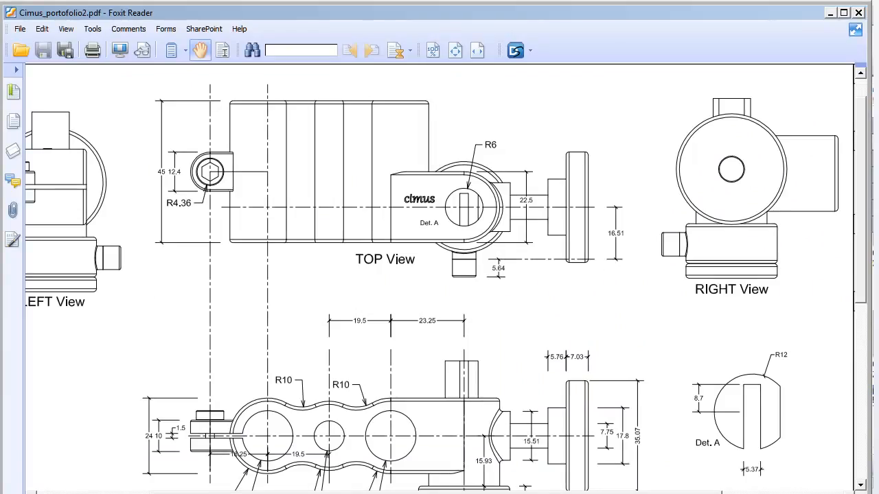
scroll(439, 274, down, 5)
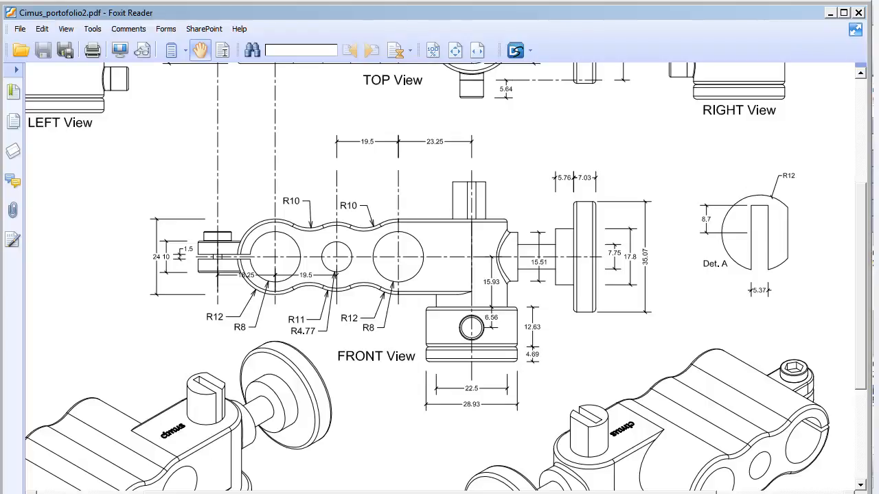
click(829, 12)
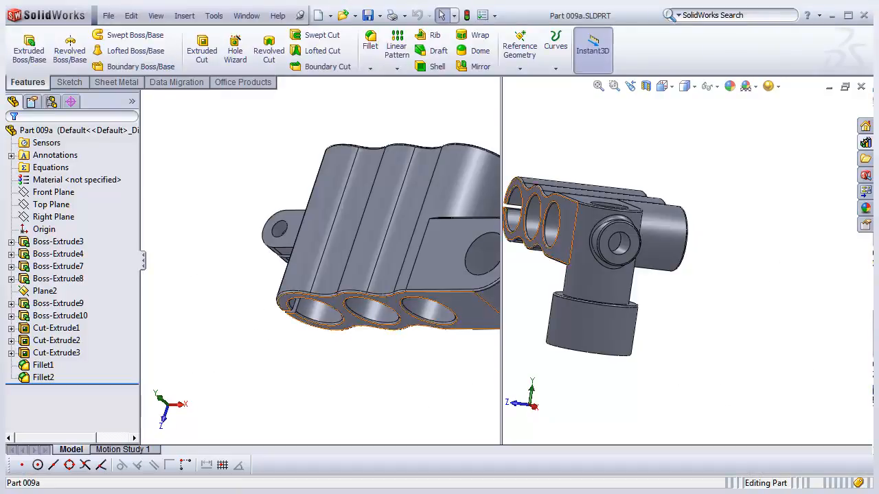
click(385, 226)
key(Escape)
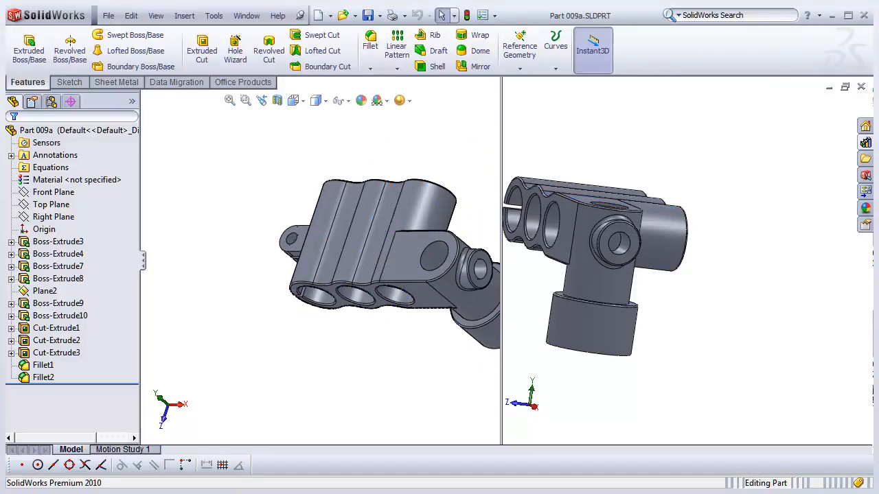
- Return to Part1, orient it to the front view and show the temporary axes
scroll(319, 261, up, 3)
click(246, 15)
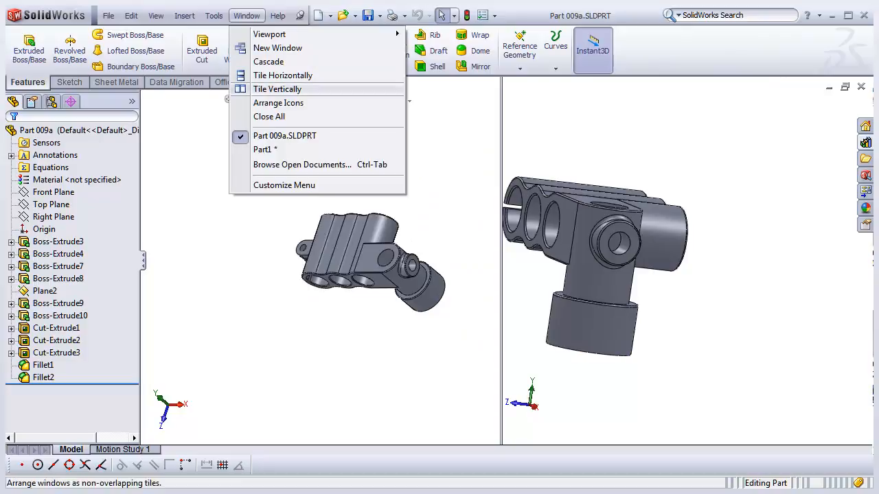
click(262, 151)
scroll(503, 261, up, 2)
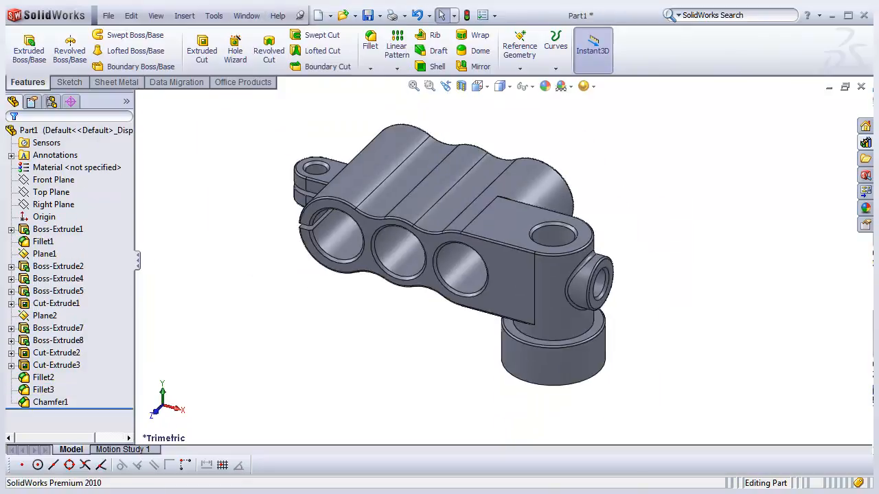
scroll(552, 357, down, 2)
scroll(553, 357, up, 2)
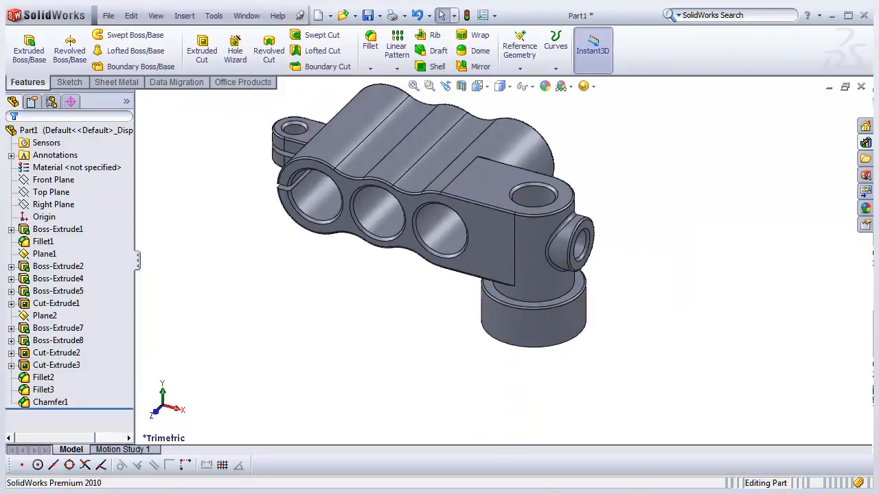
click(53, 205)
click(51, 192)
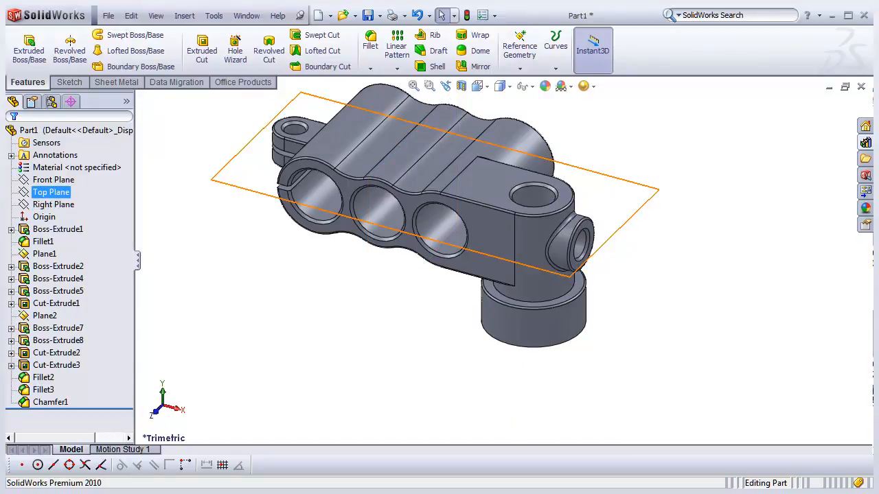
click(53, 180)
click(59, 162)
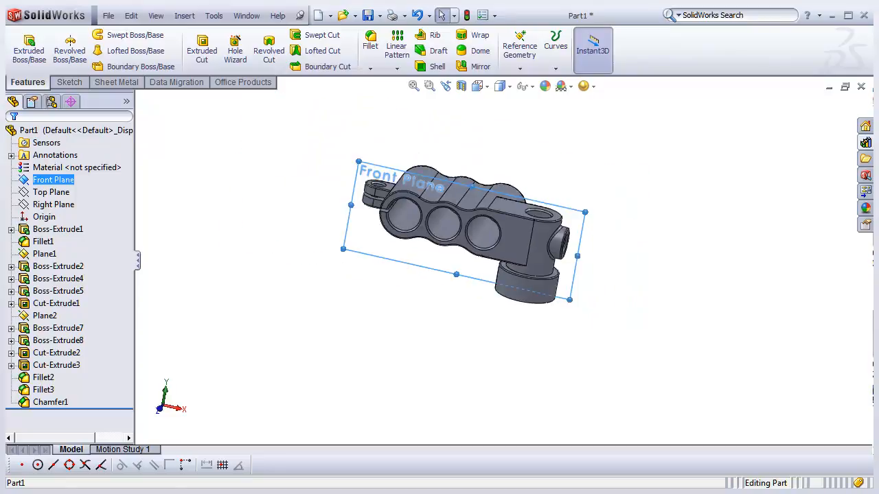
click(478, 86)
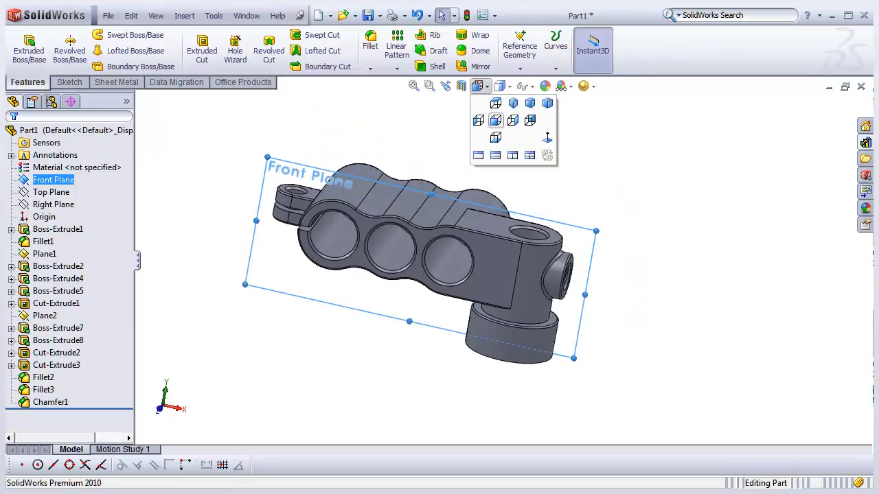
click(495, 120)
scroll(707, 373, down, 2)
scroll(714, 367, up, 2)
scroll(789, 290, down, 1)
scroll(783, 288, up, 1)
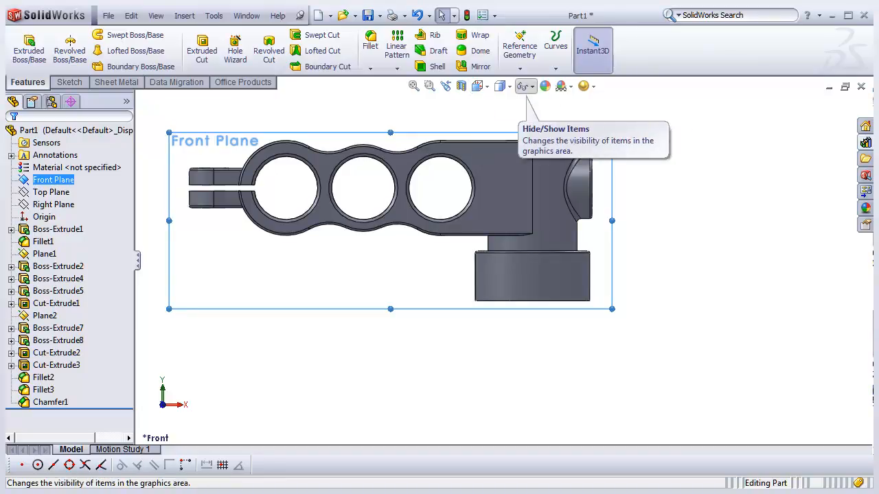
click(531, 87)
click(541, 121)
scroll(577, 286, down, 3)
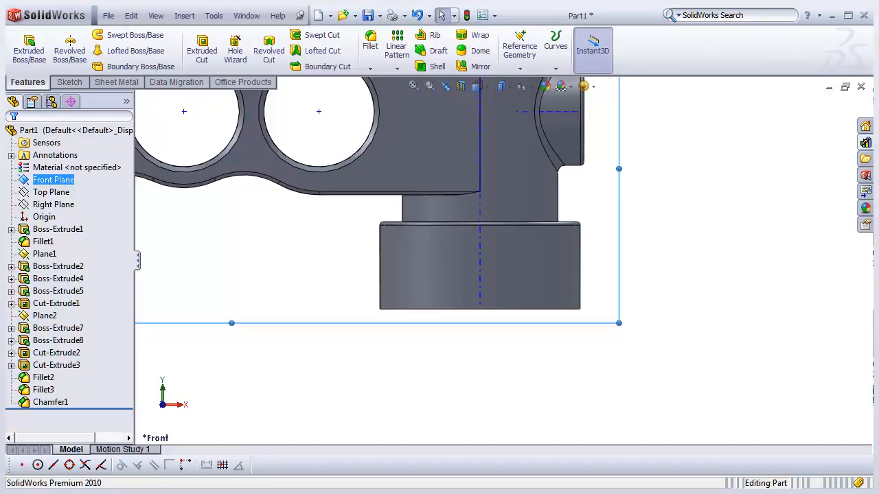
scroll(503, 260, up, 2)
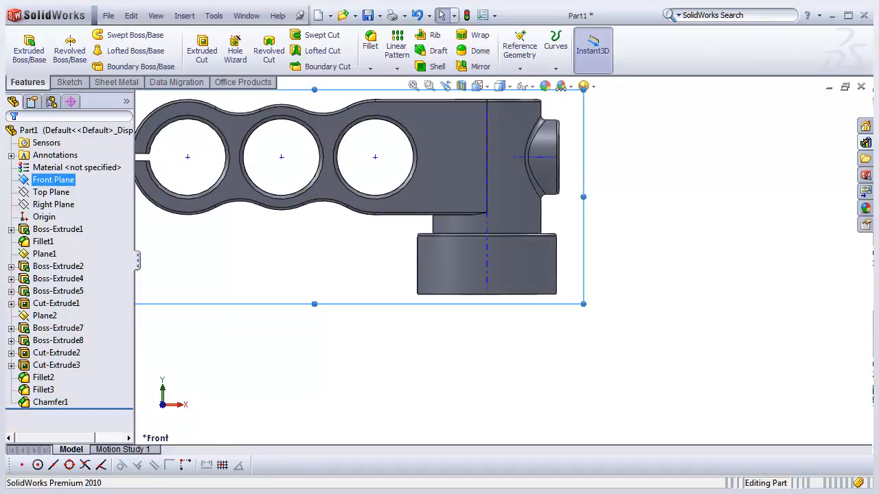
- Start a sketch on the Front Plane and draw a circle about 7.4 mm in diameter centred on the lower boss's axis
right_click(54, 179)
click(63, 161)
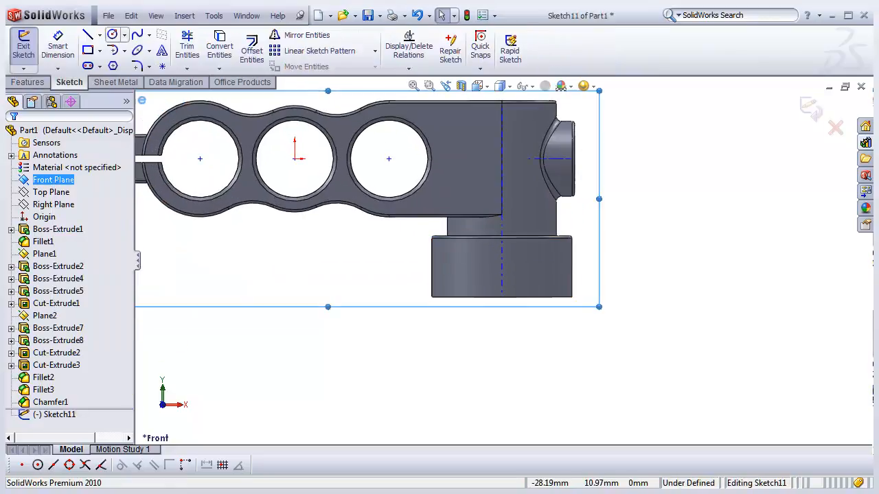
click(112, 35)
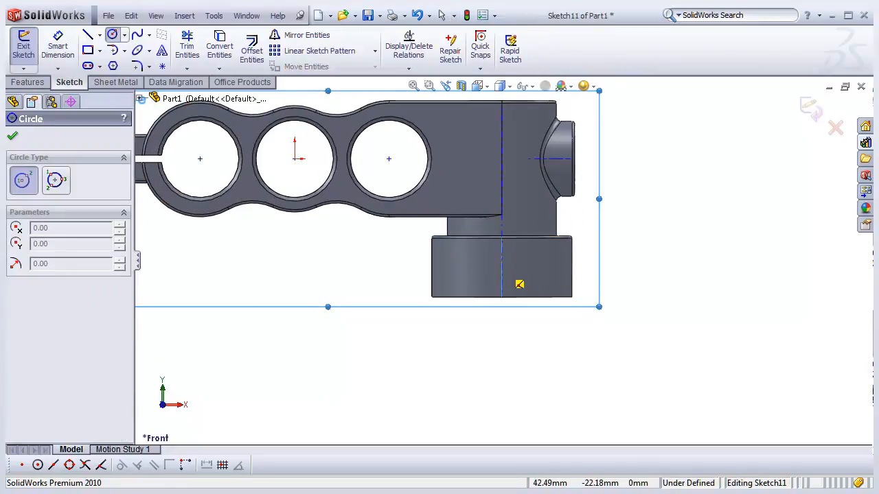
click(501, 266)
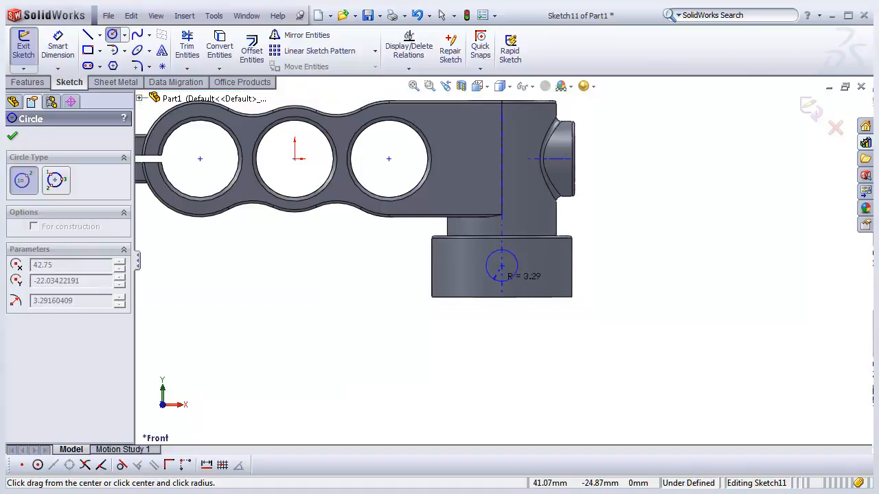
click(493, 280)
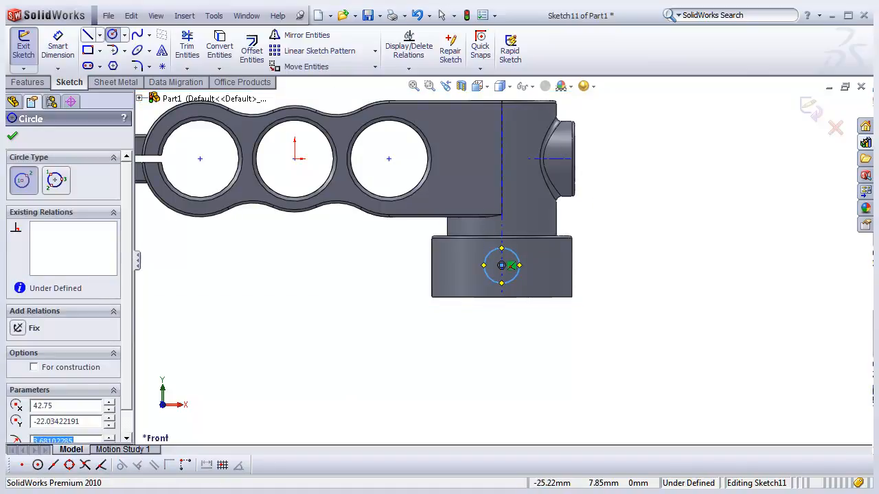
- Dimension the circle's diameter as 7 mm
click(60, 50)
click(516, 259)
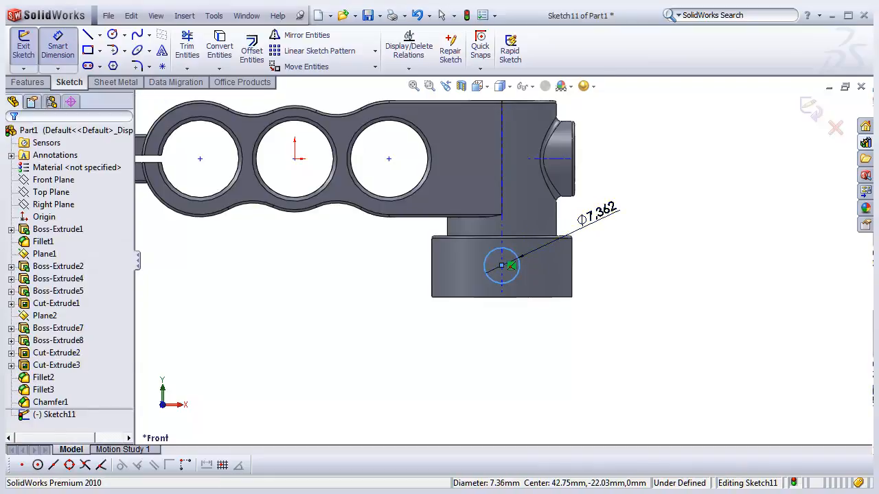
click(596, 210)
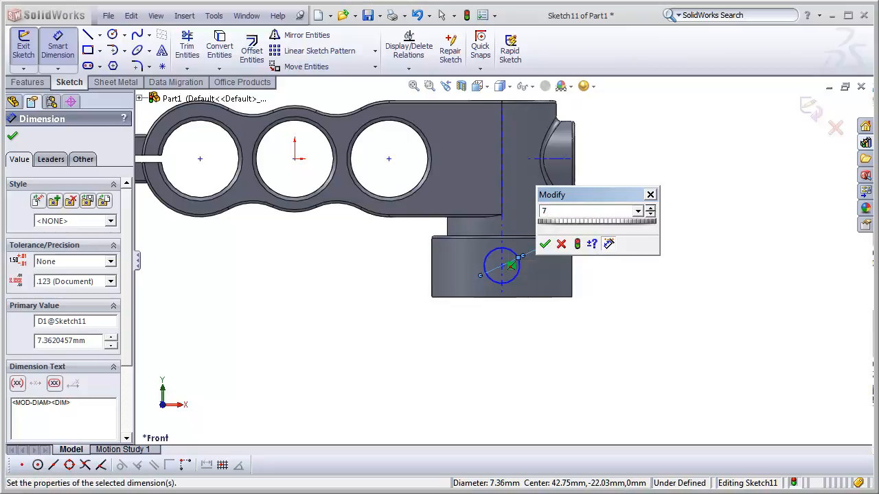
text(7)
key(Return)
- Dimension the circle's centre 6 mm above the lower boss's bottom edge
scroll(533, 257, down, 3)
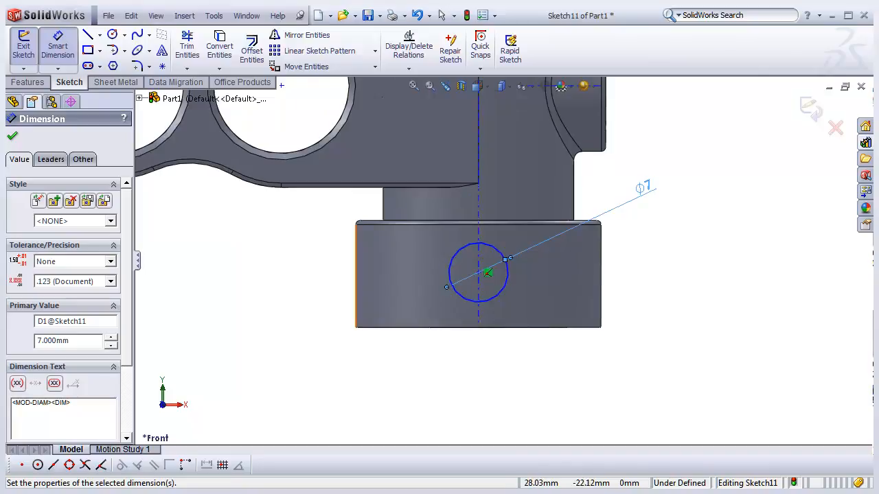
scroll(478, 288, down, 2)
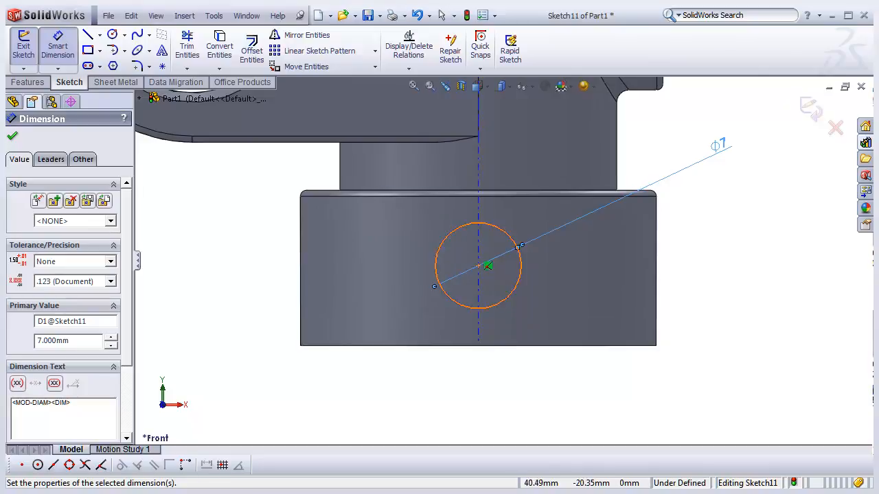
scroll(500, 263, up, 1)
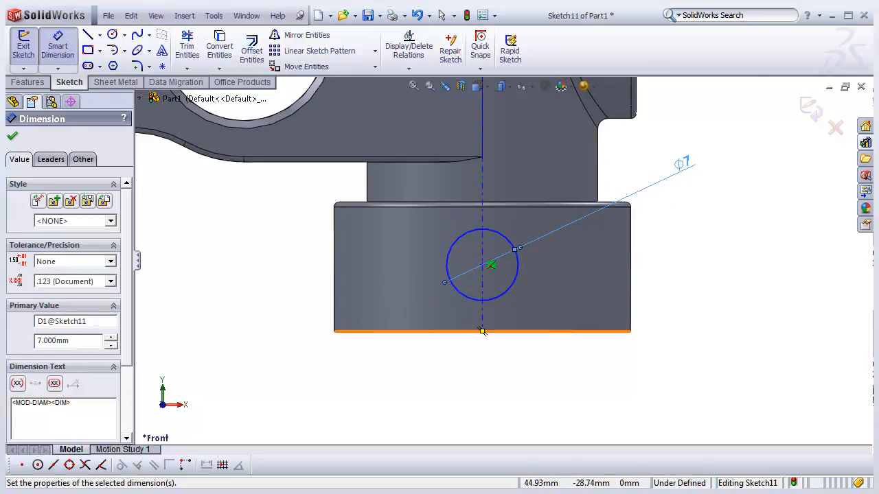
click(58, 49)
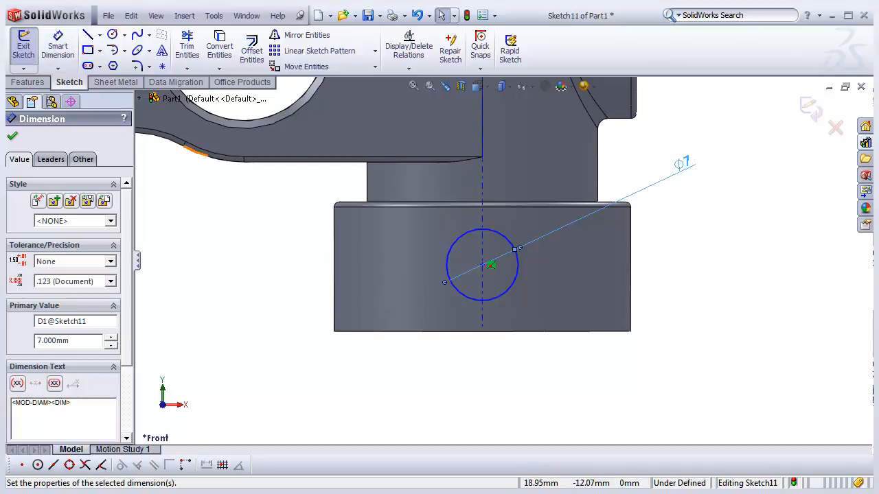
click(58, 50)
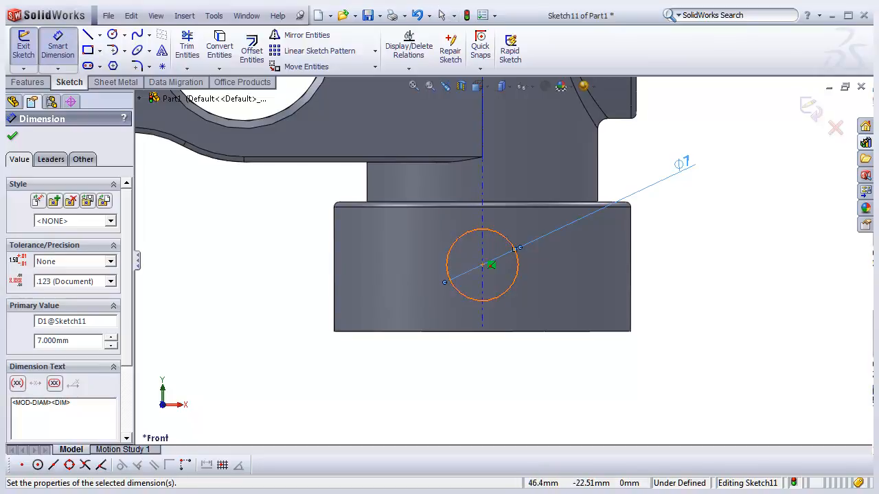
click(518, 270)
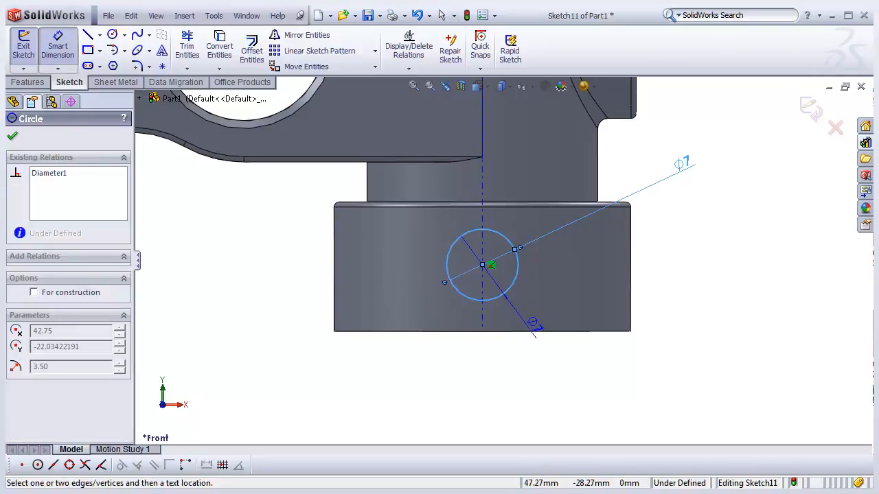
click(528, 332)
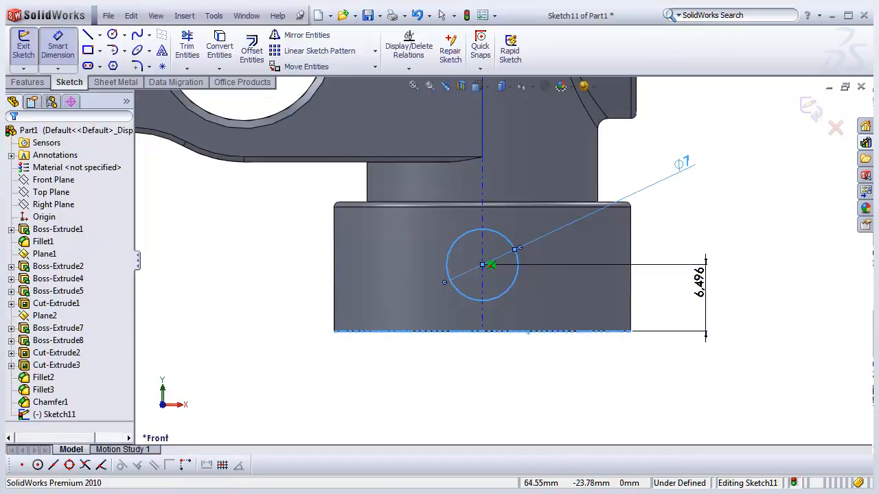
click(700, 281)
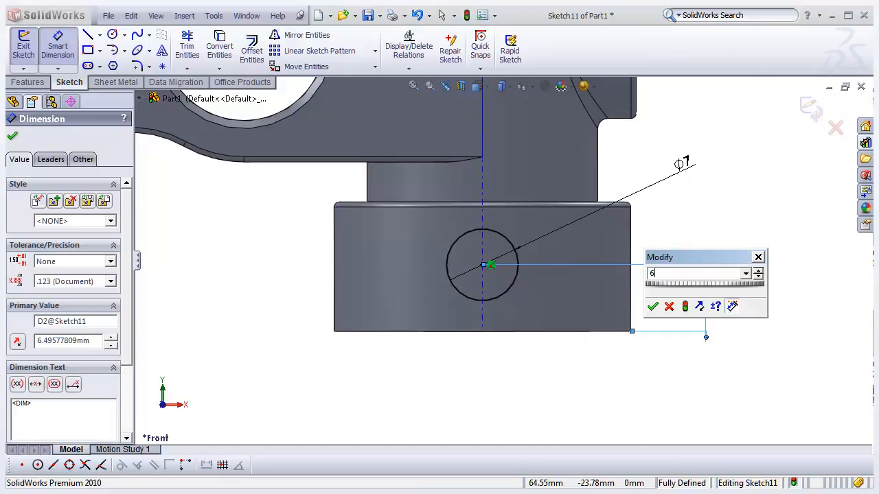
key(Return)
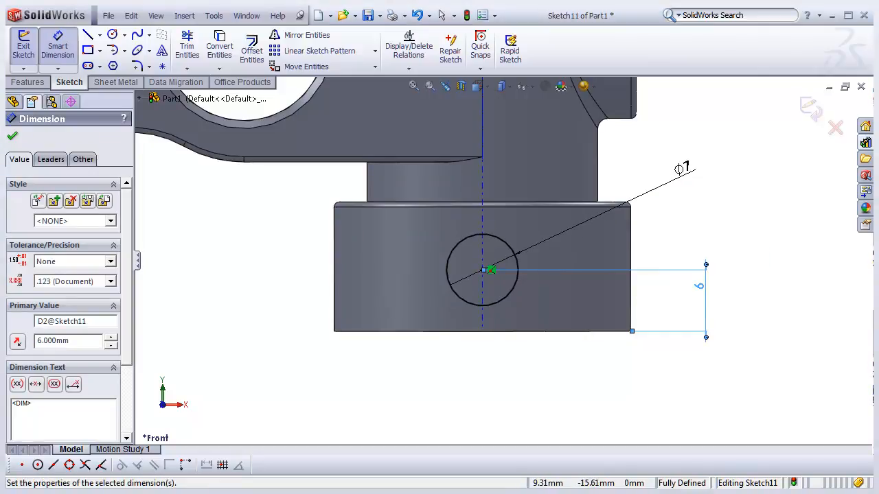
- Extrude the 7 mm circle sketch as a blind boss 12.63 mm deep
click(24, 49)
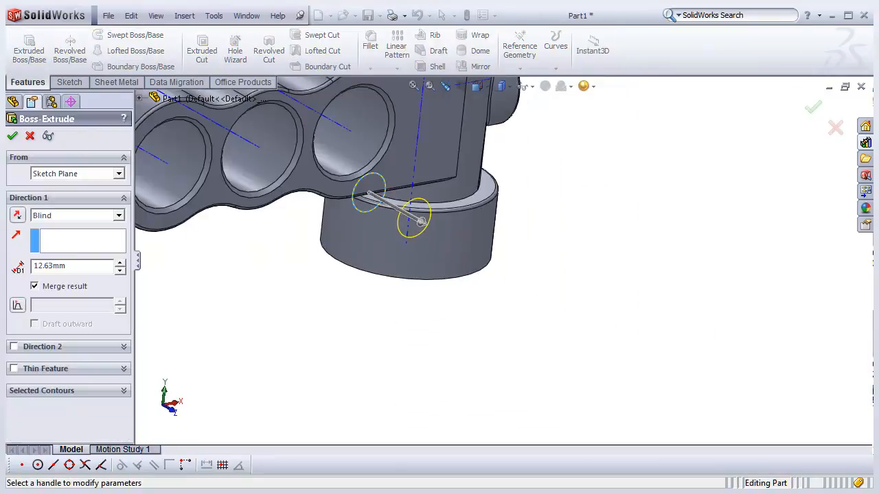
middle_drag(395, 239, 403, 284)
scroll(402, 284, up, 3)
middle_drag(465, 272, 471, 269)
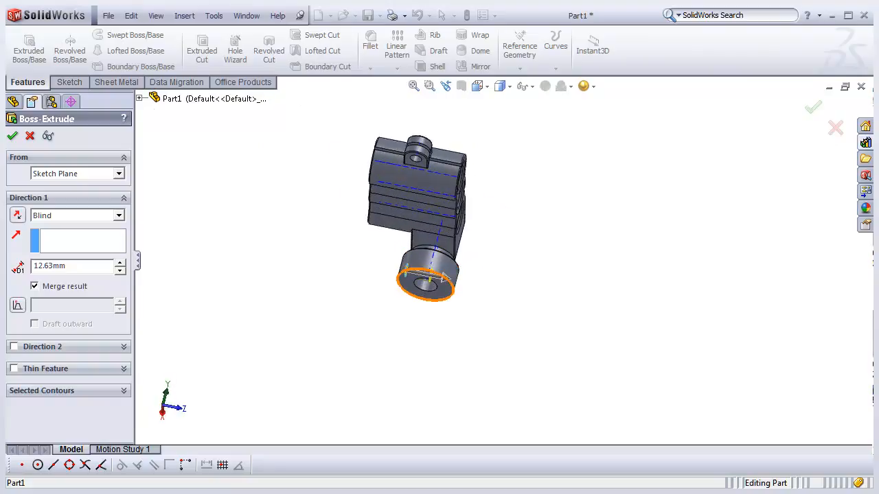
scroll(385, 280, down, 3)
middle_drag(385, 280, 363, 282)
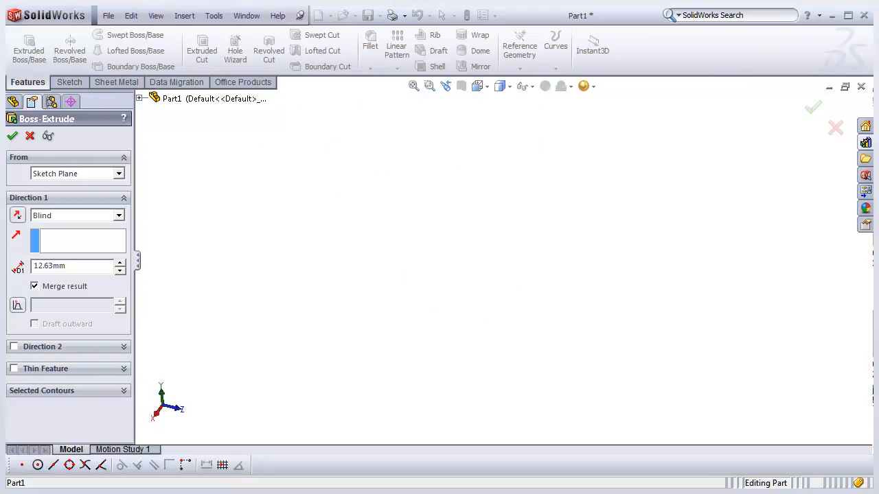
click(480, 87)
click(530, 104)
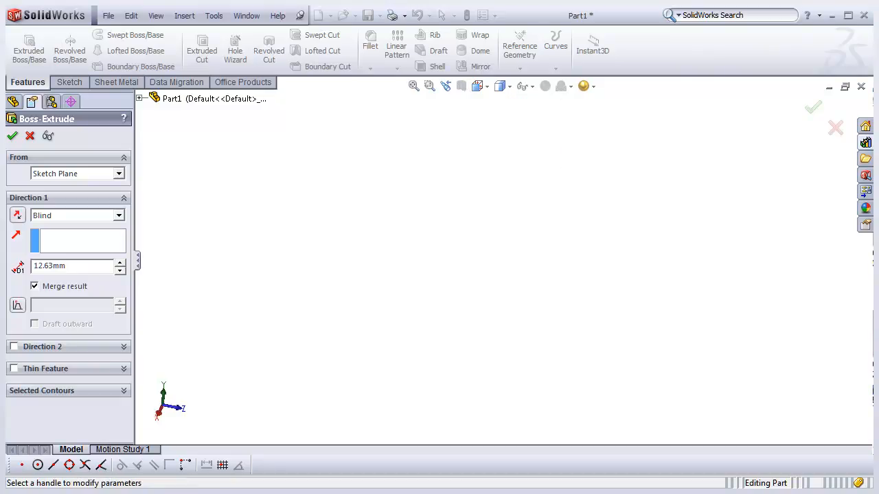
scroll(542, 317, down, 3)
middle_drag(541, 318, 454, 345)
middle_drag(426, 274, 506, 263)
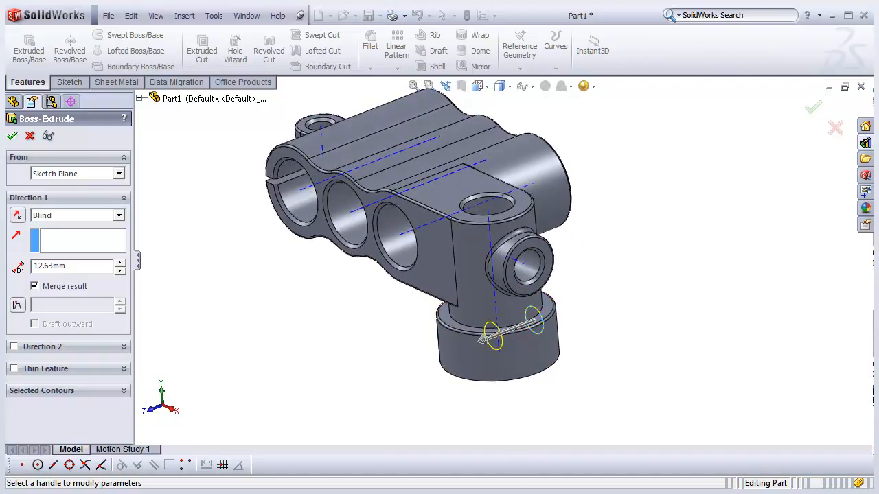
click(13, 135)
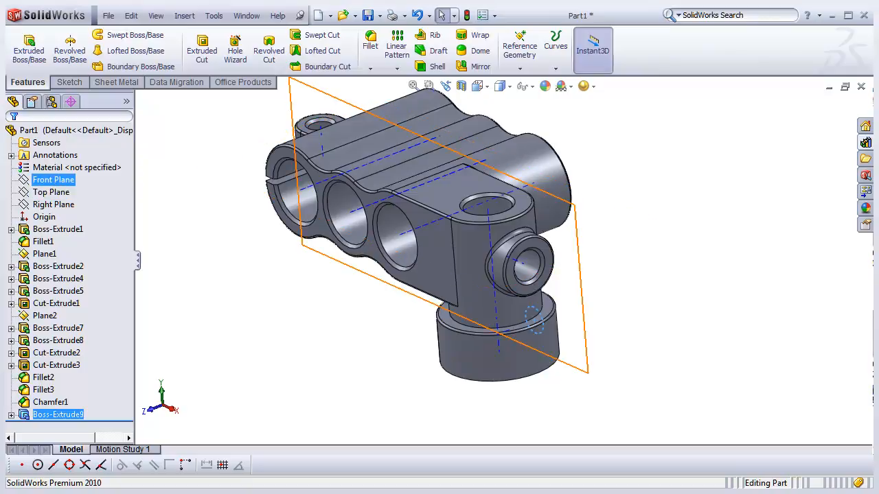
- Create a reference plane through the lower boss's vertical axis and the side boss's axis
key(Escape)
middle_drag(439, 274, 463, 291)
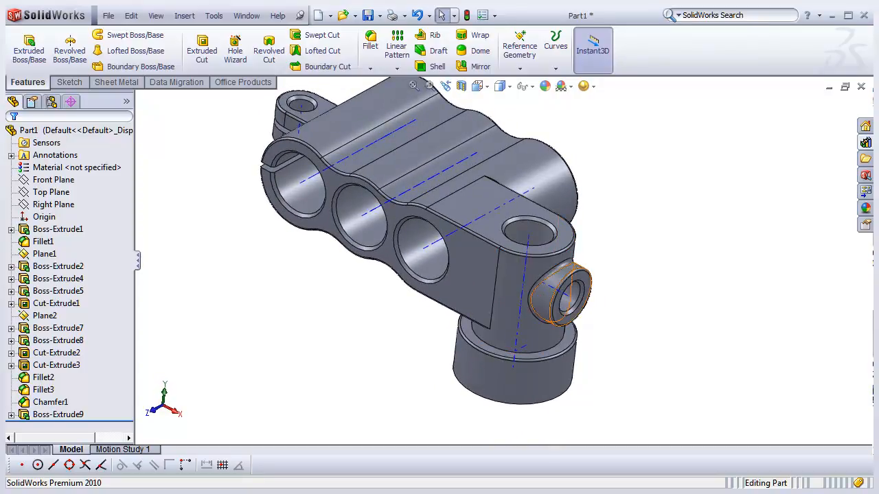
scroll(582, 301, down, 2)
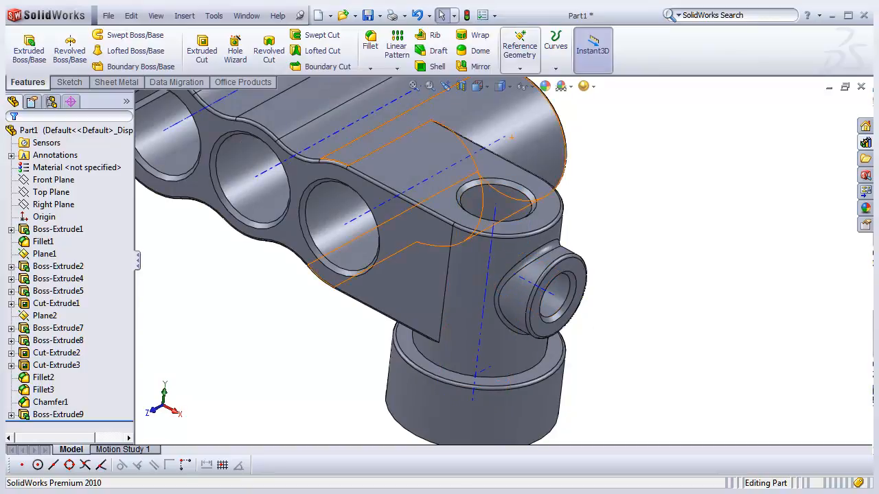
click(520, 68)
click(520, 81)
mouse_move(583, 260)
middle_down()
mouse_move(562, 253)
mouse_move(568, 260)
middle_up()
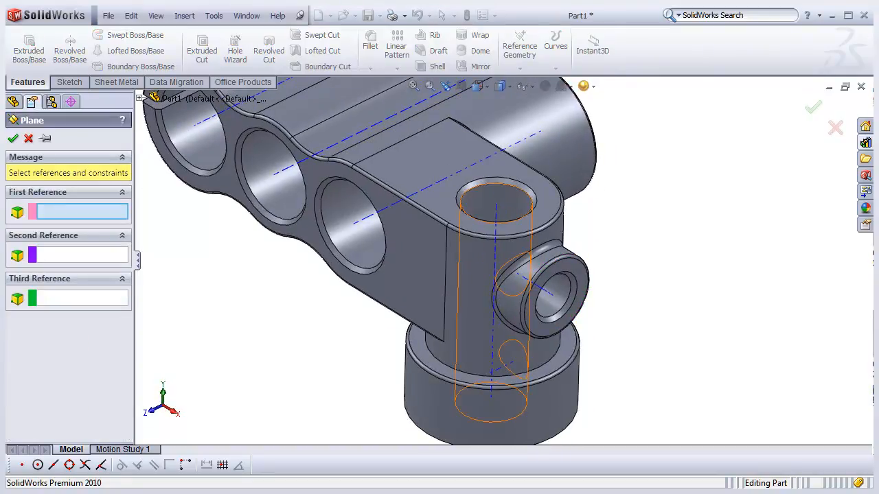
click(496, 214)
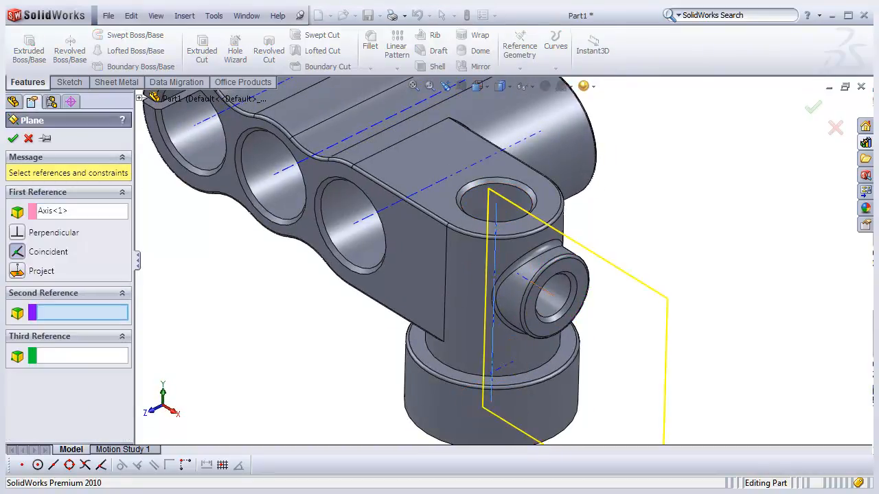
middle_drag(561, 287, 546, 289)
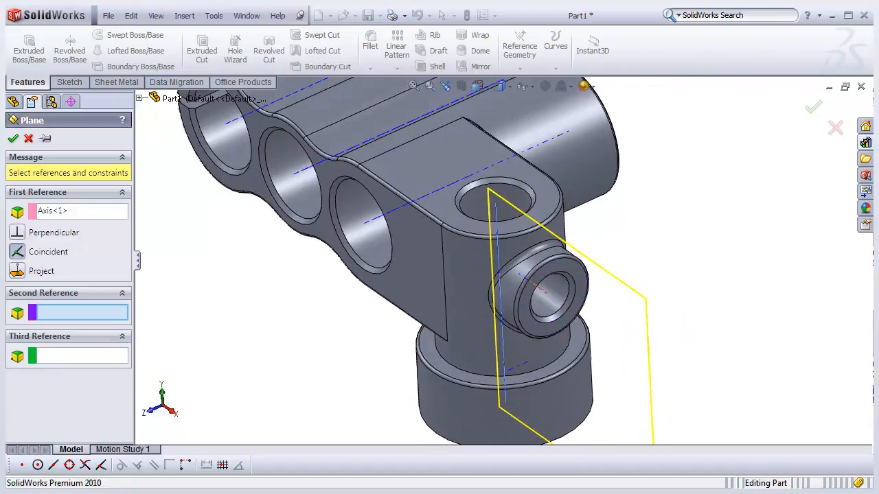
click(543, 288)
middle_drag(439, 360, 480, 343)
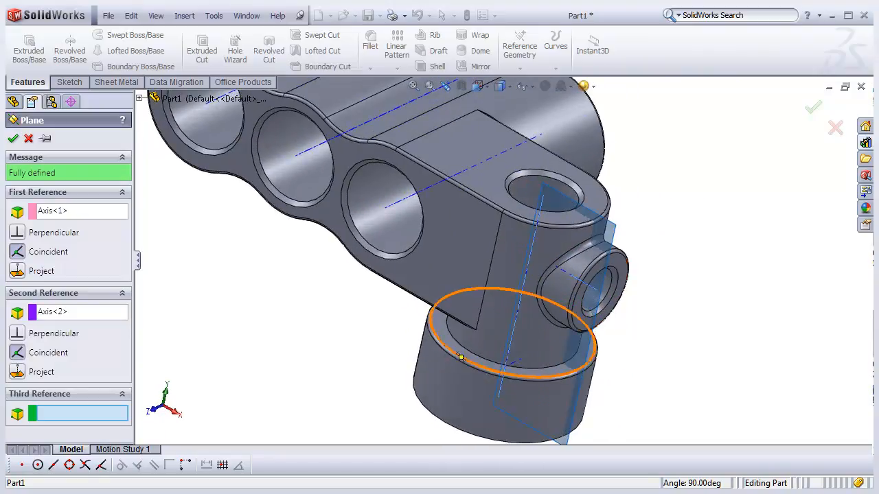
scroll(491, 330, up, 3)
scroll(659, 371, down, 2)
click(13, 138)
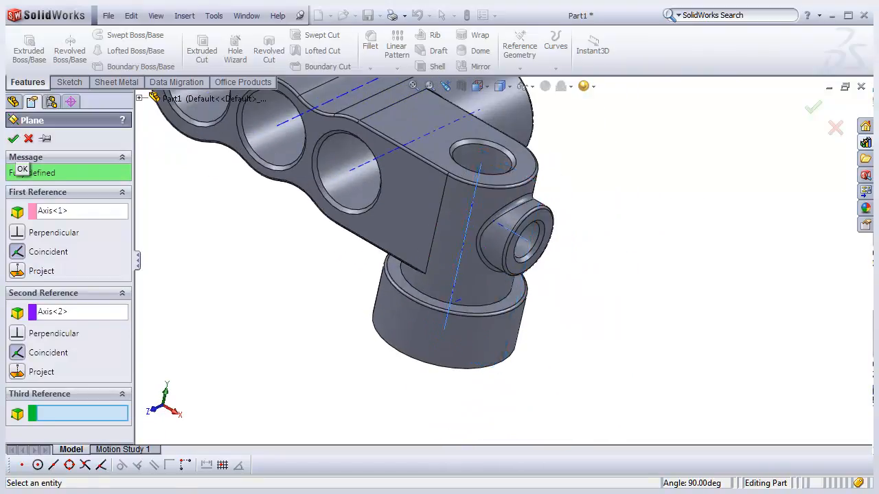
key(Escape)
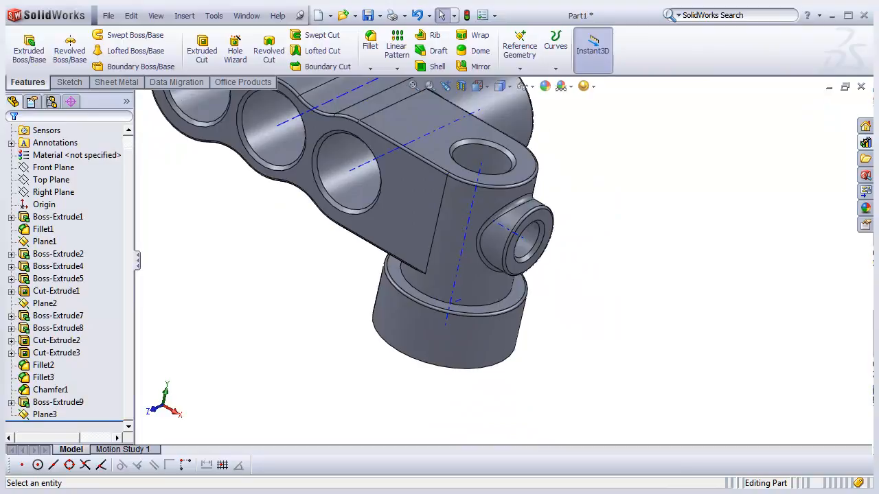
- Try to change the sketch plane of the circle sketch under the new boss extrude, clearing Front Plane
scroll(499, 248, up, 3)
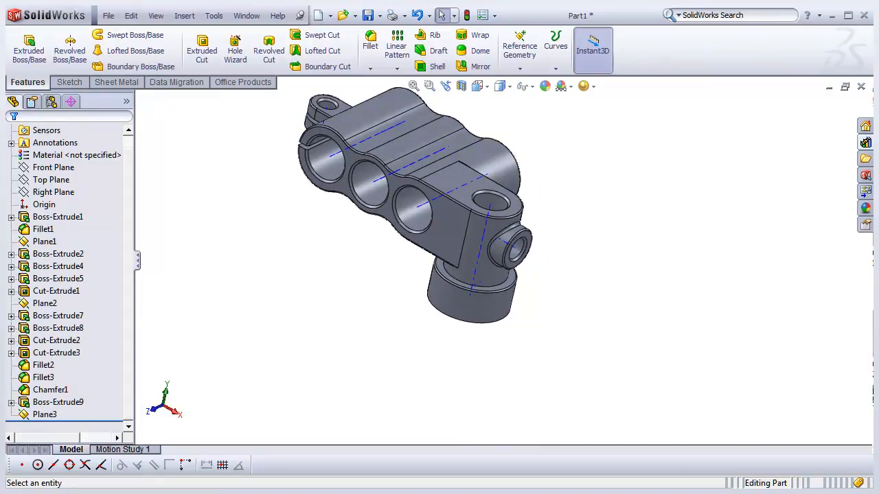
click(51, 403)
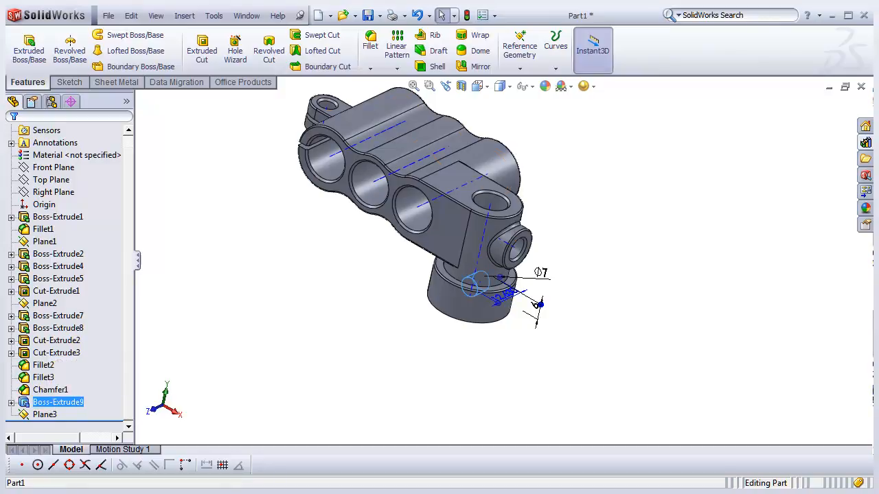
click(11, 403)
click(61, 415)
mouse_move(536, 233)
middle_down()
mouse_move(498, 237)
mouse_move(446, 264)
mouse_move(484, 243)
middle_up()
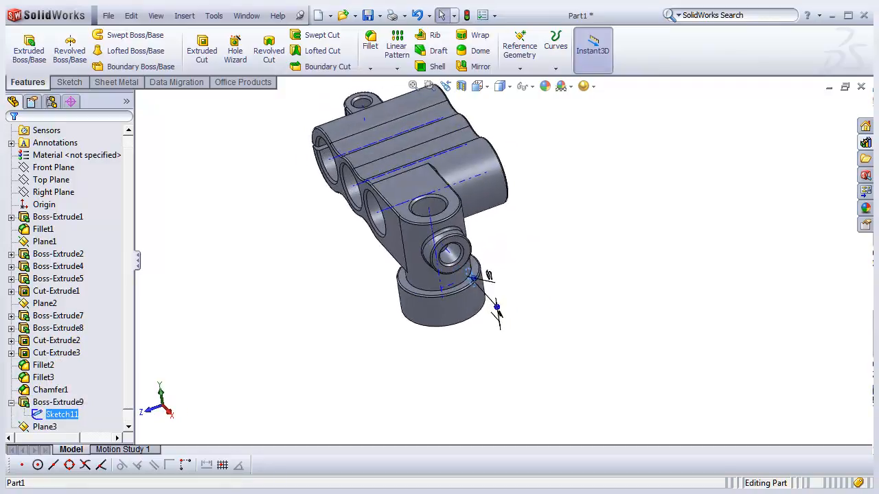
key(F2)
scroll(65, 280, down, 1)
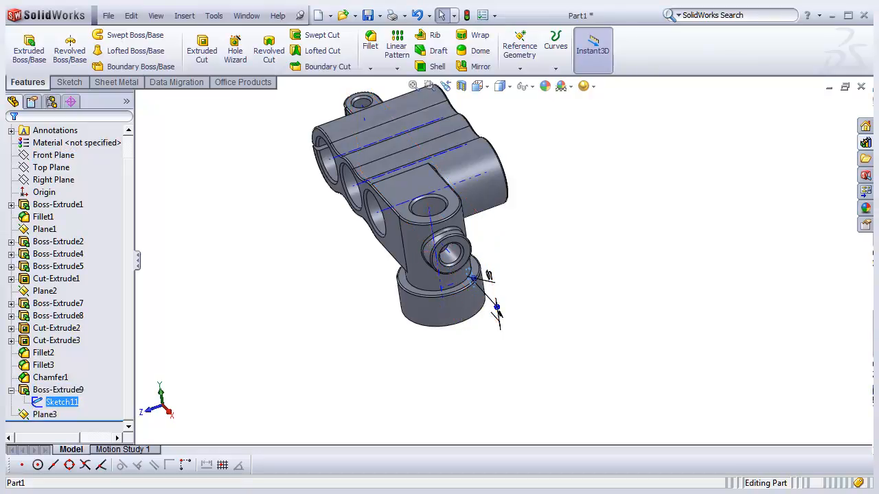
right_click(61, 401)
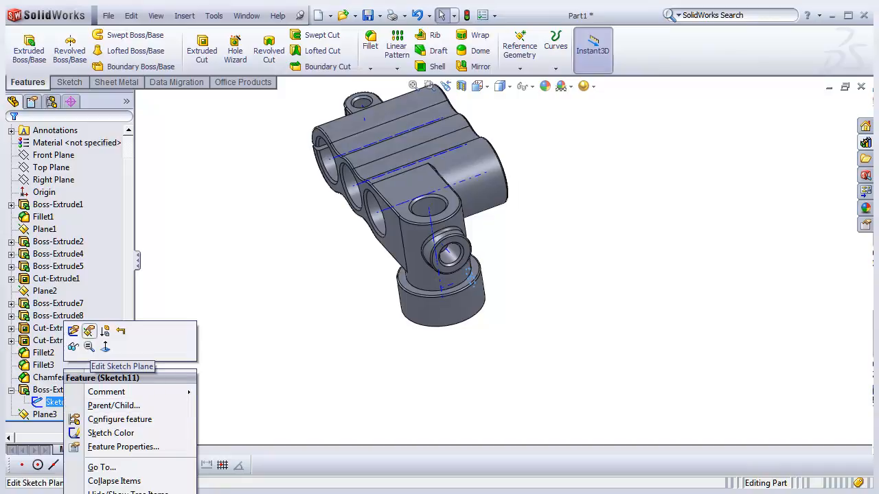
click(89, 331)
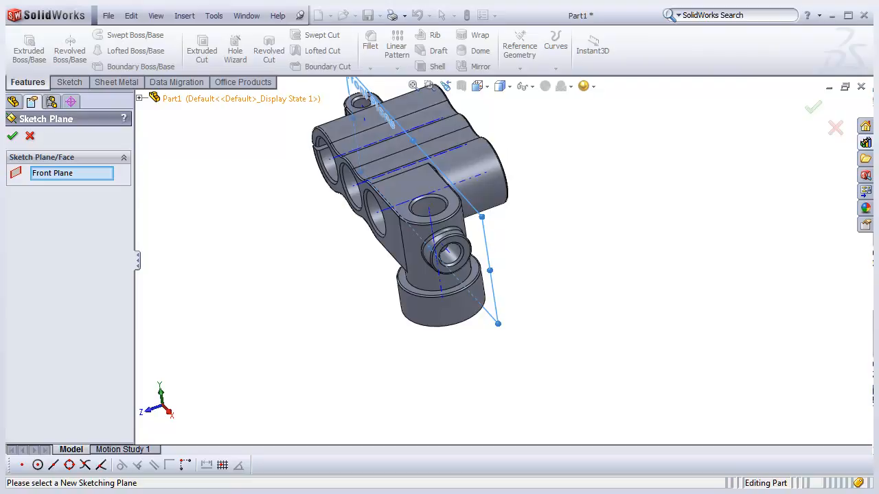
click(140, 98)
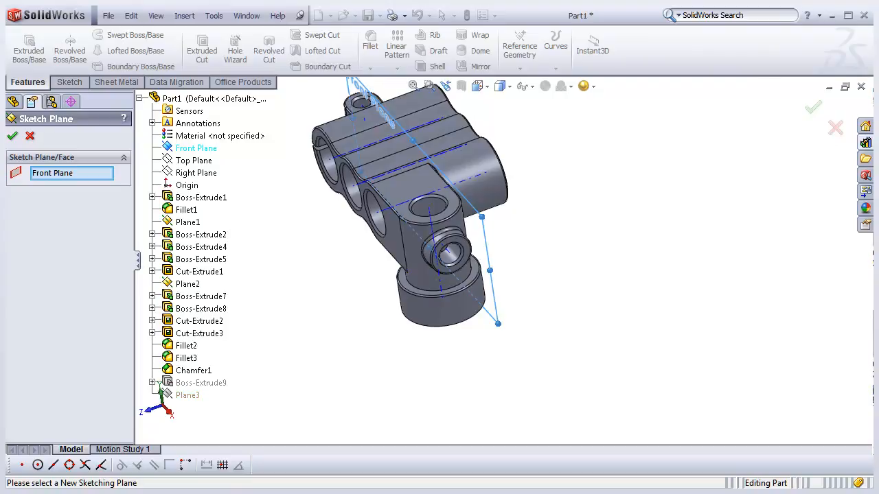
right_click(81, 173)
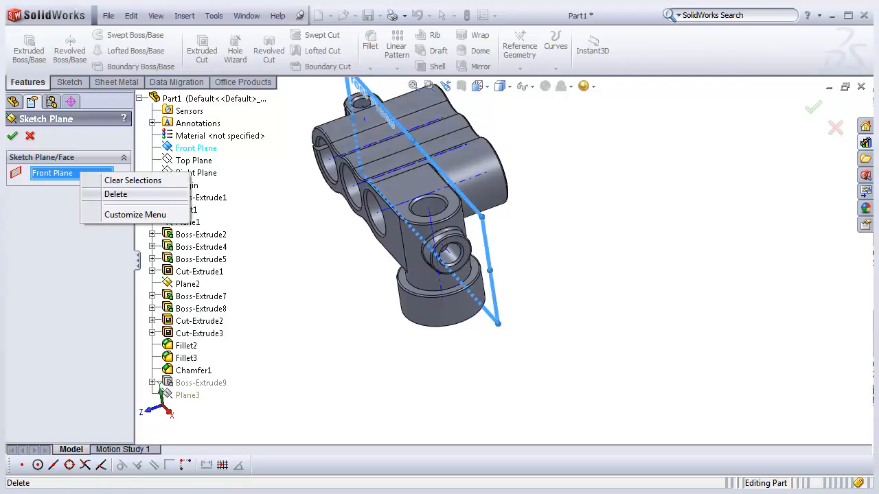
click(115, 194)
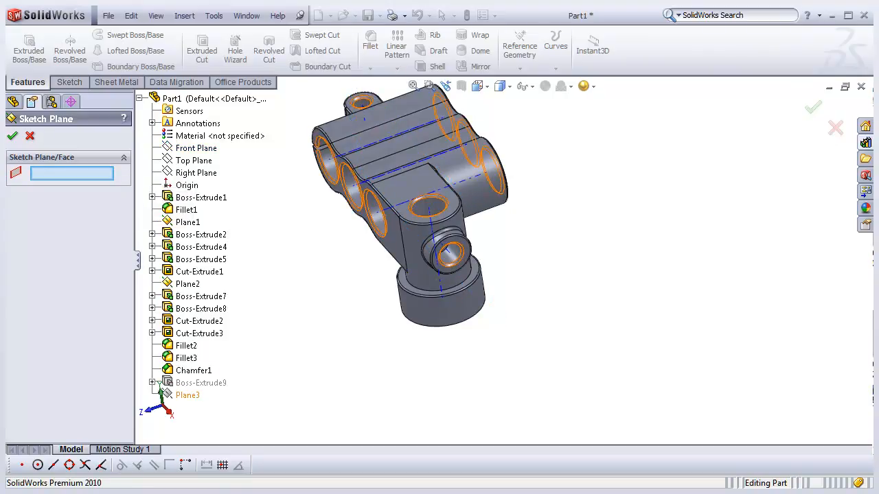
middle_drag(412, 206, 494, 195)
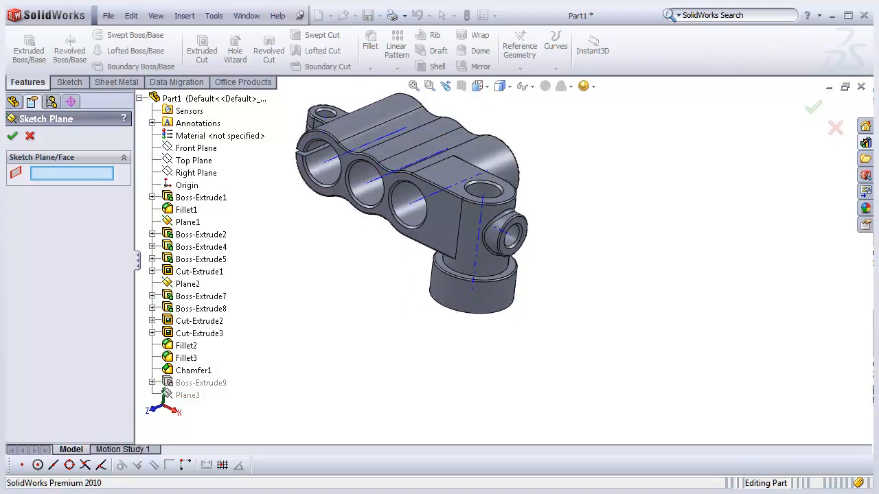
click(12, 135)
key(Return)
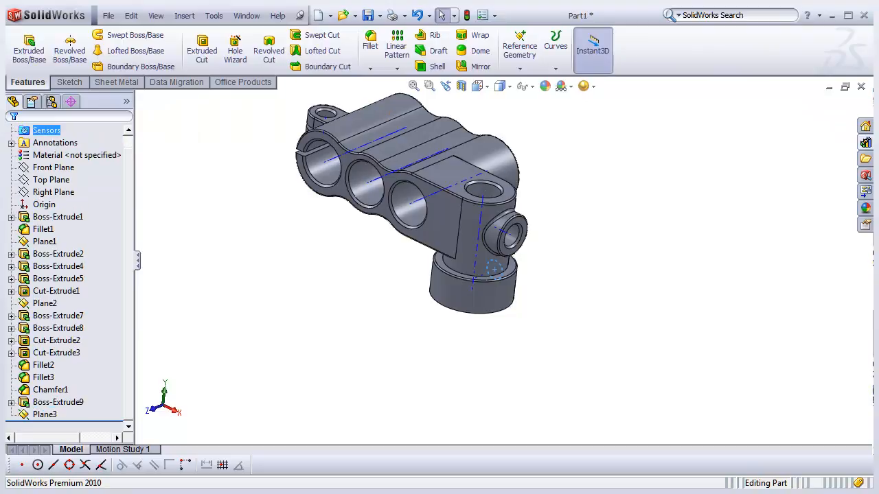
- Delete the boss extrude of the circle while keeping its sketch
click(58, 403)
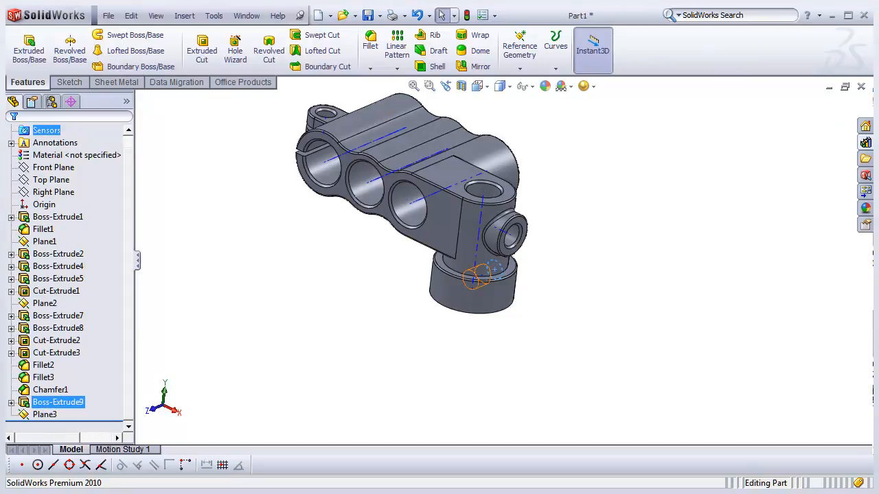
right_click(68, 403)
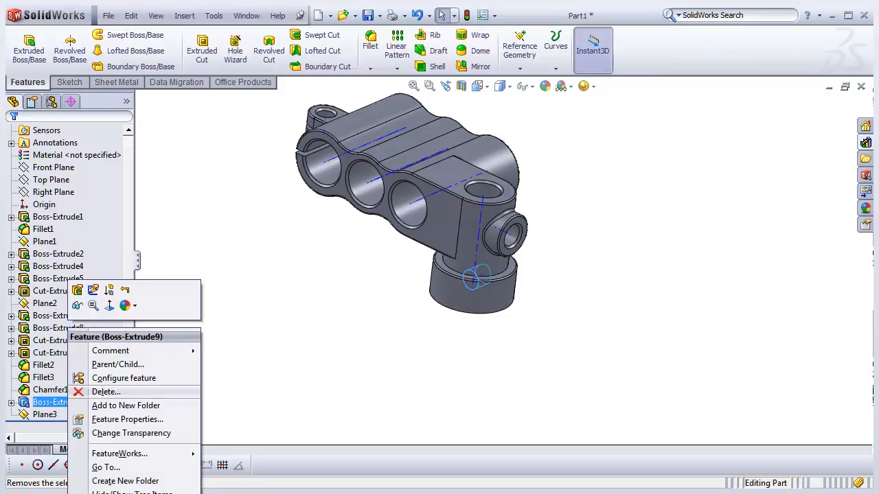
click(105, 391)
key(Return)
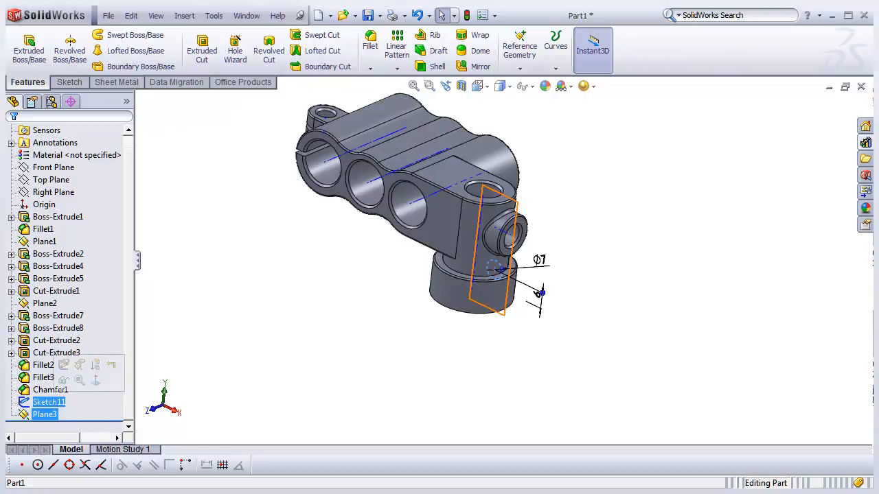
- Try again to reassign the circle sketch's plane, cancel, and undo the extrude deletion
click(192, 379)
right_click(48, 402)
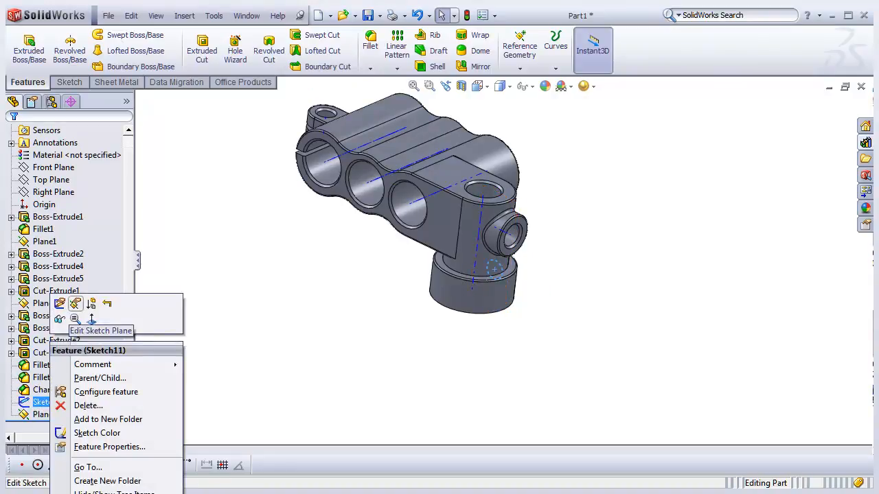
click(76, 304)
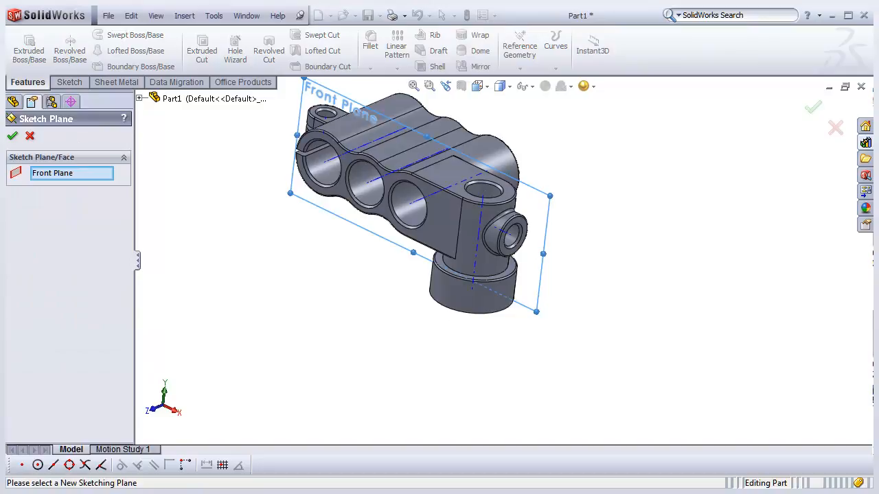
right_click(102, 173)
click(136, 182)
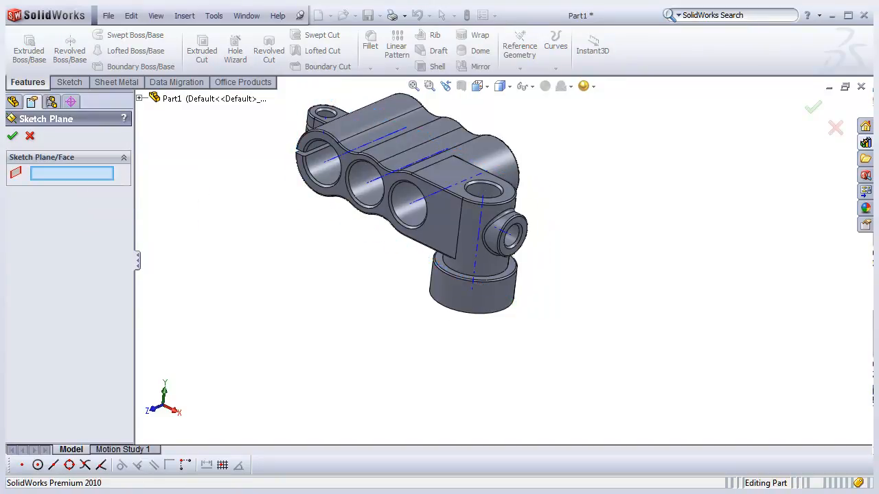
click(140, 98)
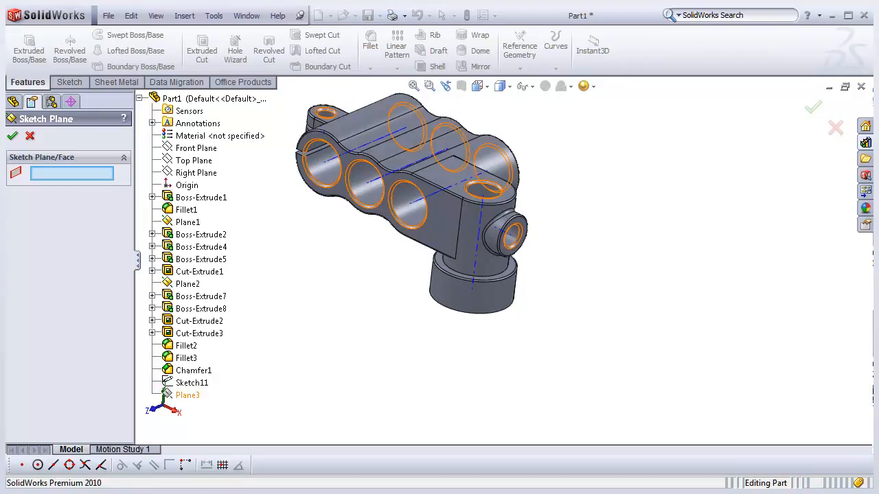
middle_drag(549, 254, 529, 256)
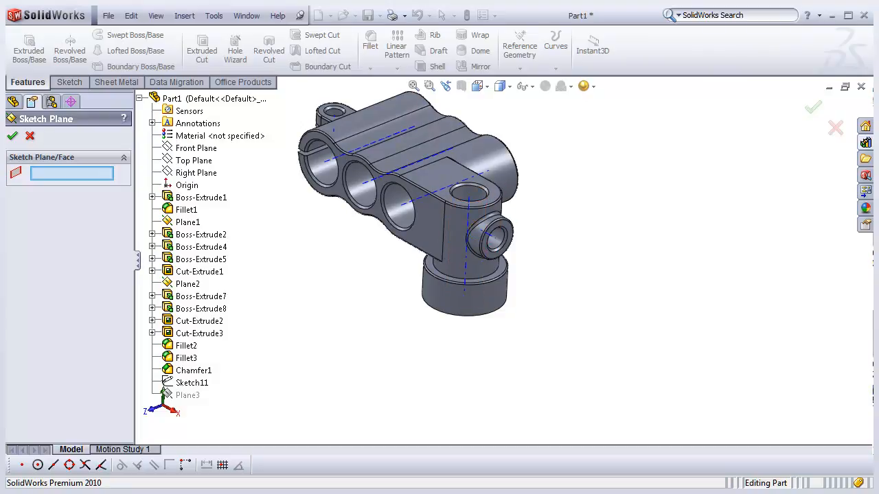
click(29, 136)
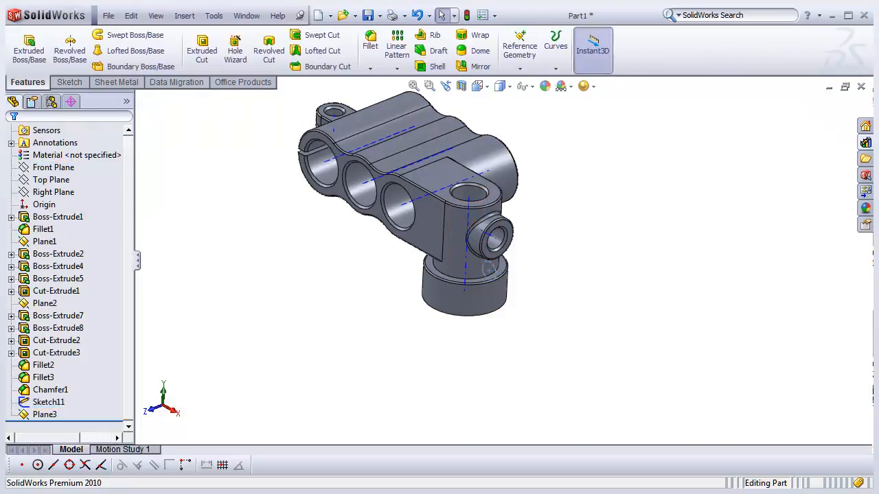
click(417, 16)
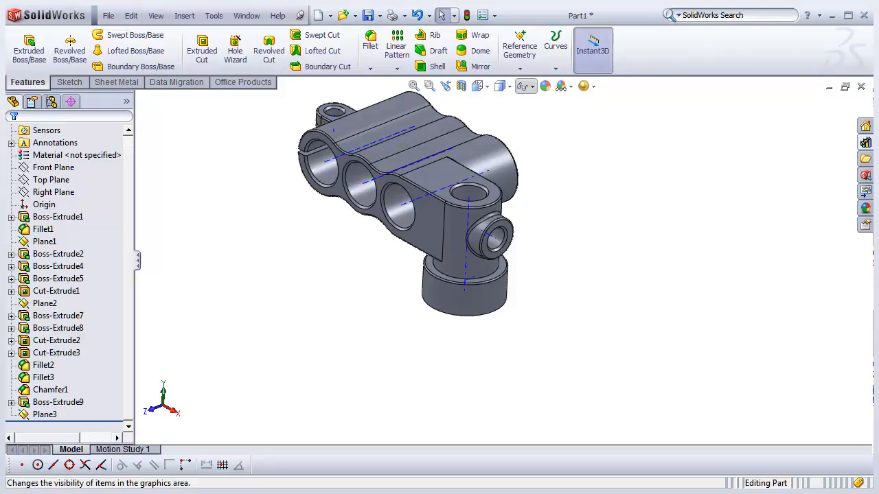
- Turn on the display of reference planes in the graphics area
click(525, 86)
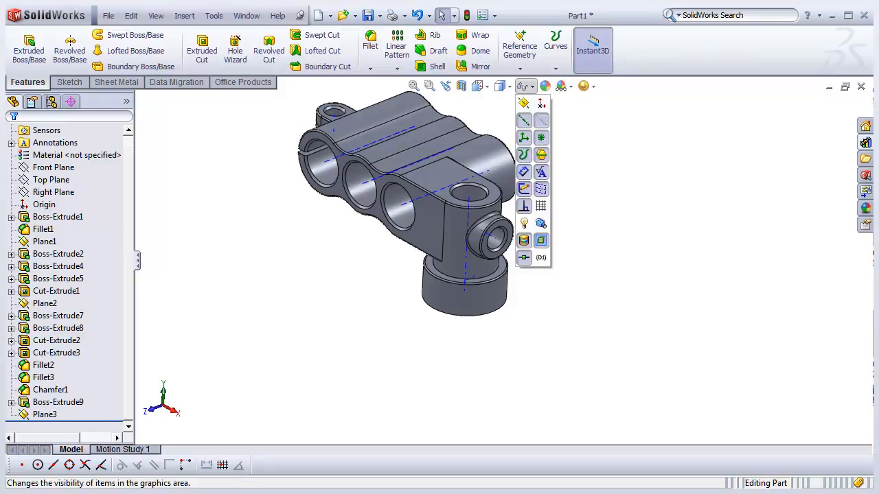
click(524, 120)
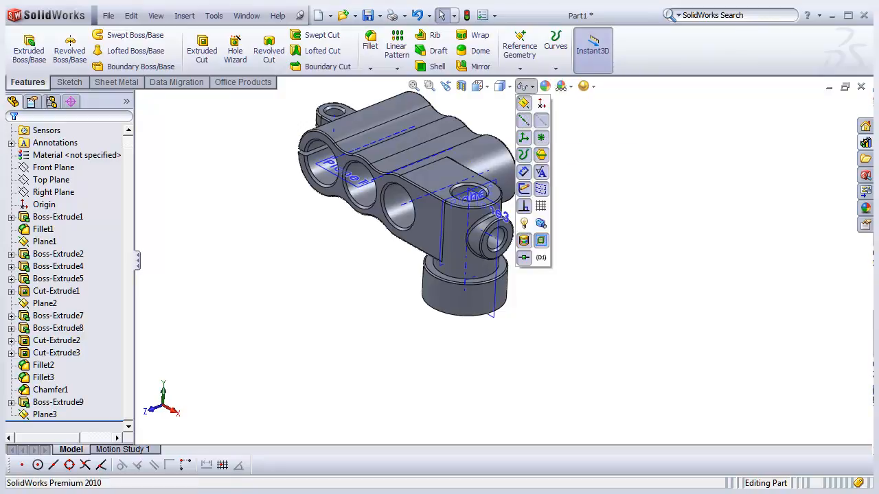
scroll(478, 228, down, 4)
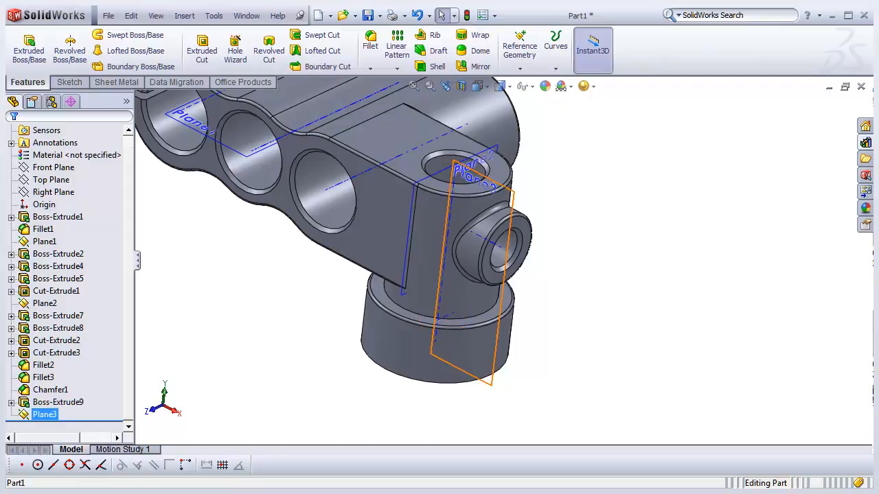
- Try to reassign the circle sketch under Boss-Extrude9 to a new plane by clearing Front Plane, then cancel
click(11, 402)
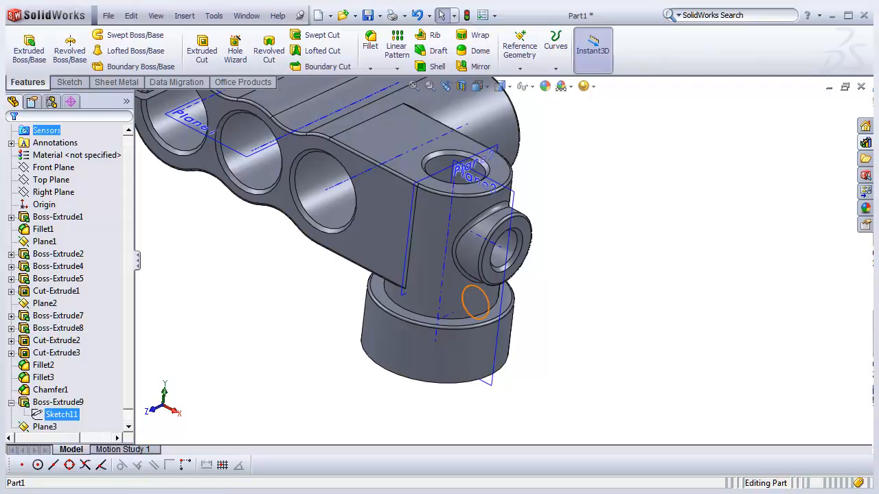
click(61, 414)
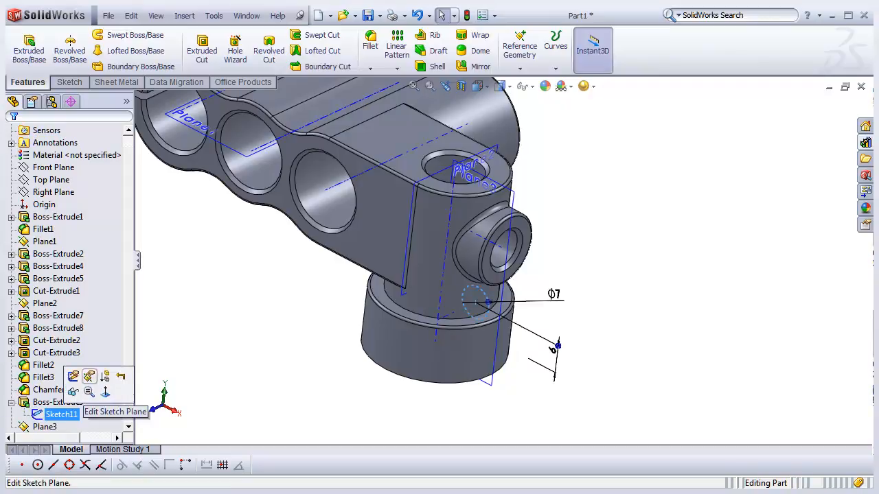
click(89, 377)
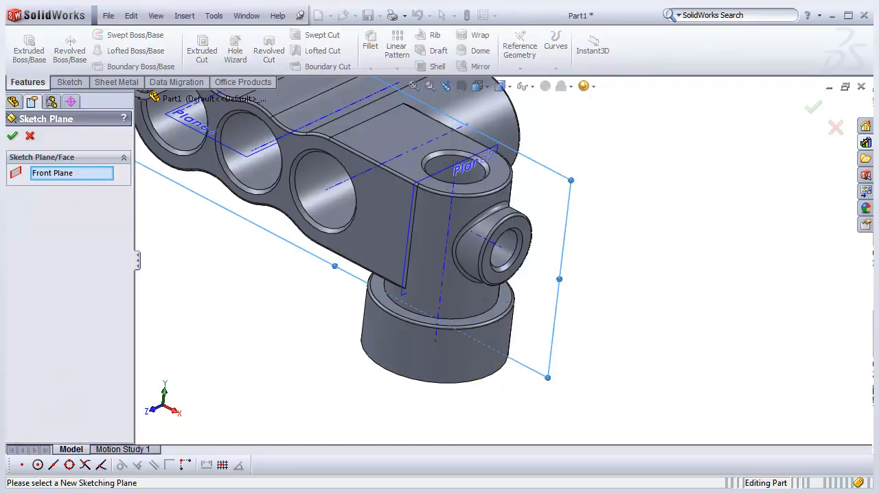
right_click(66, 173)
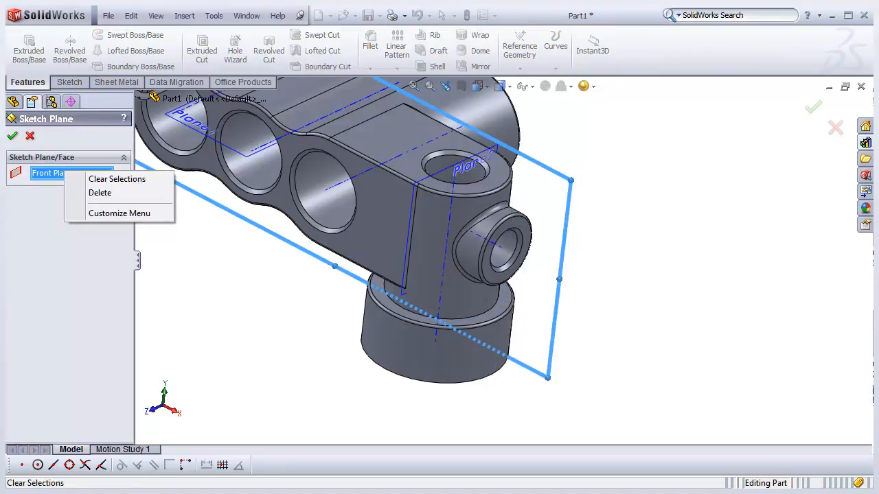
click(100, 193)
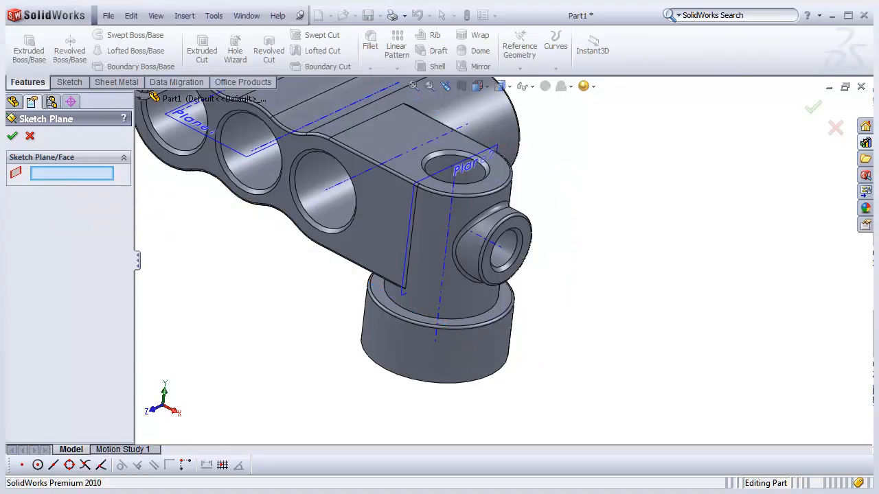
scroll(323, 233, up, 4)
scroll(322, 233, down, 4)
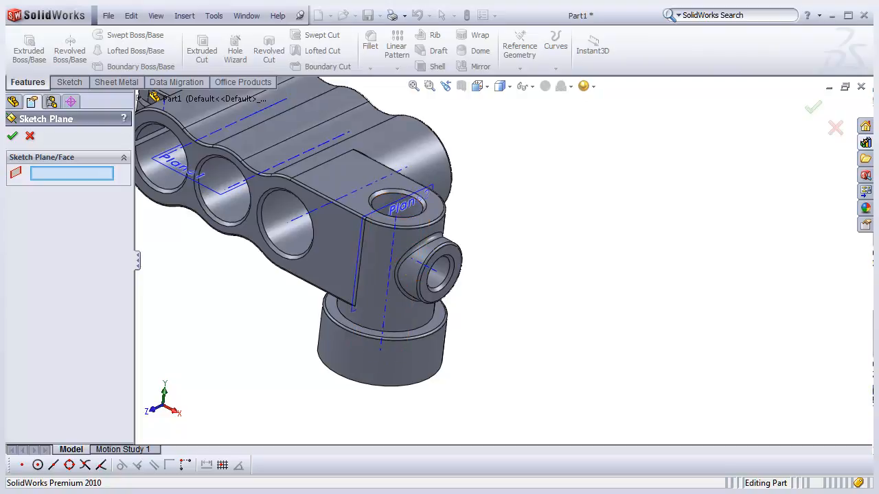
scroll(487, 267, up, 5)
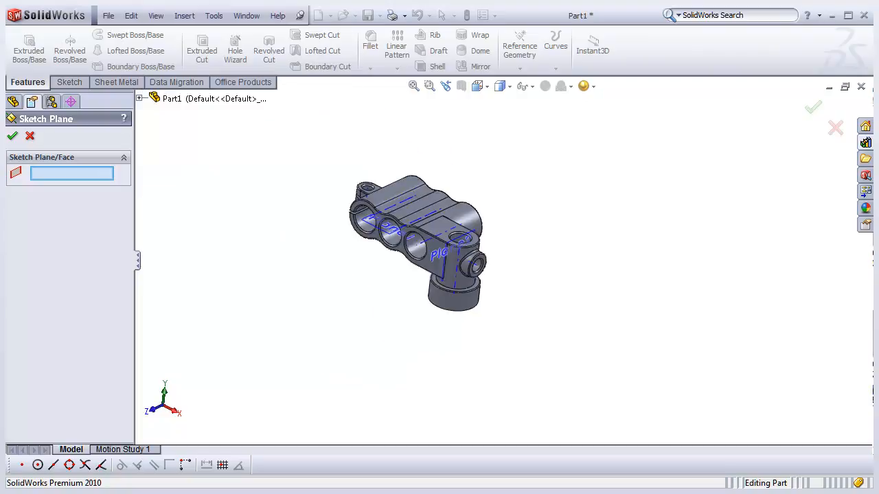
click(139, 99)
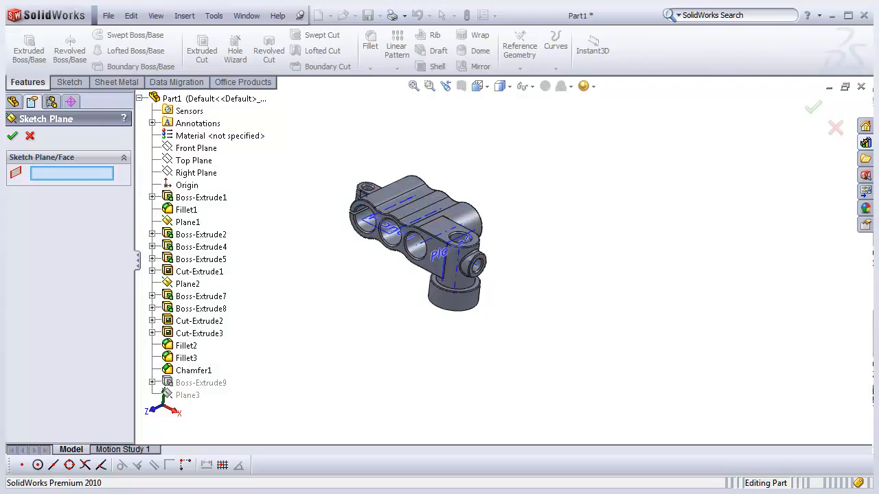
click(481, 86)
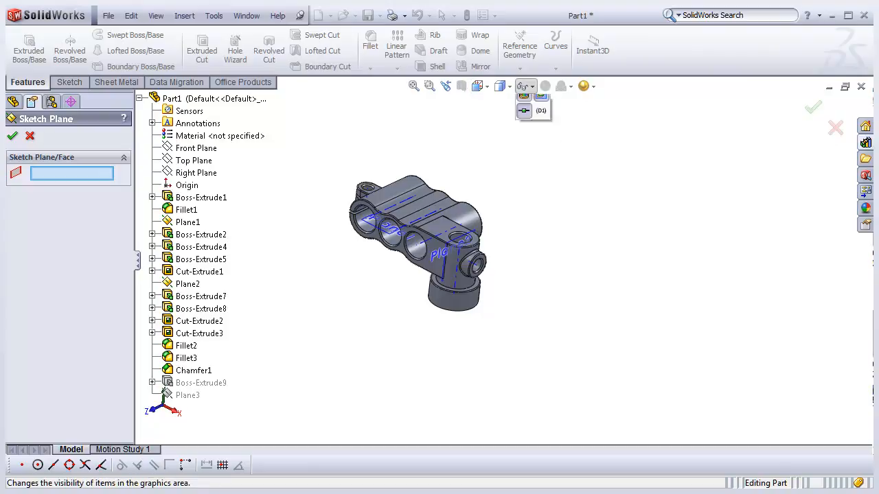
mouse_move(526, 86)
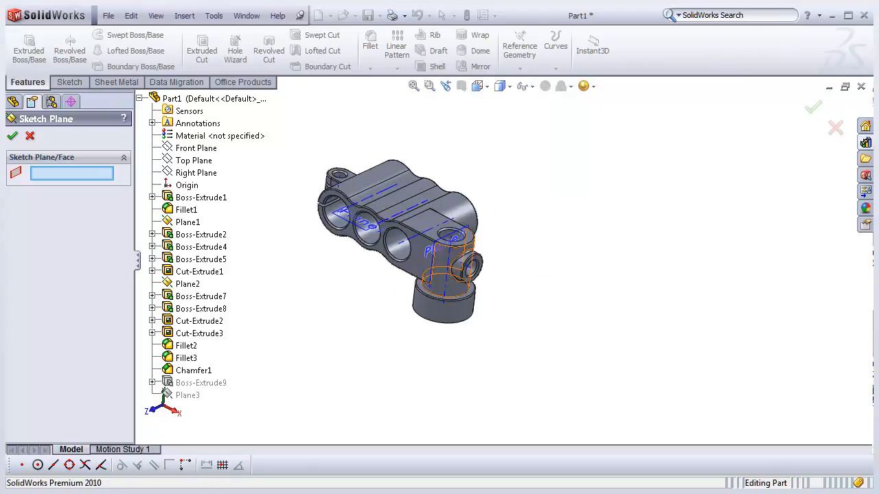
scroll(477, 273, down, 3)
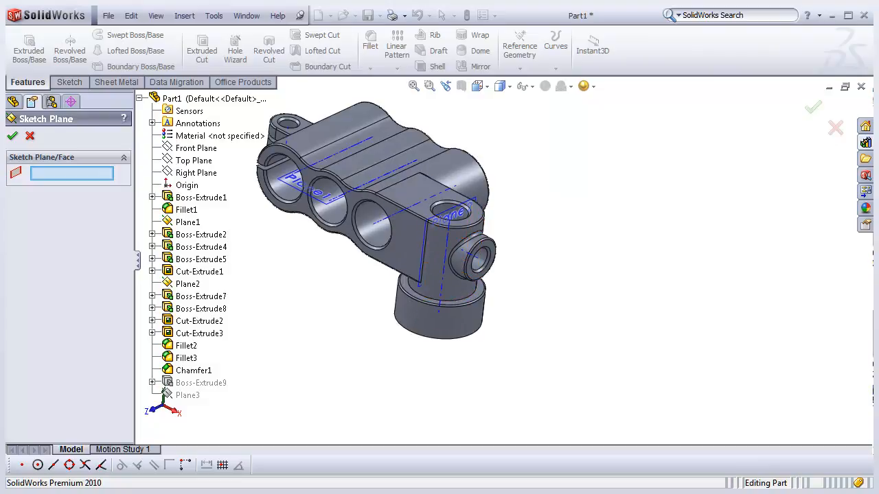
key(Escape)
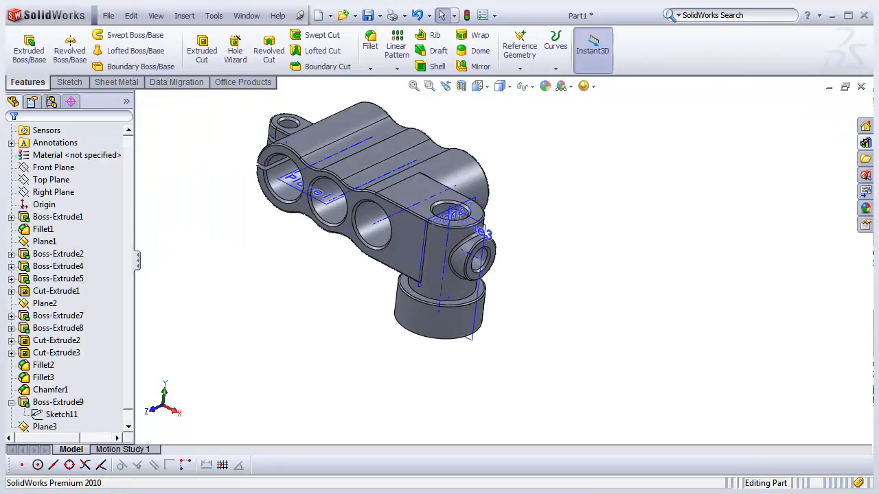
- Try to hide Plane3 and reselect the circle sketch
click(44, 426)
click(103, 401)
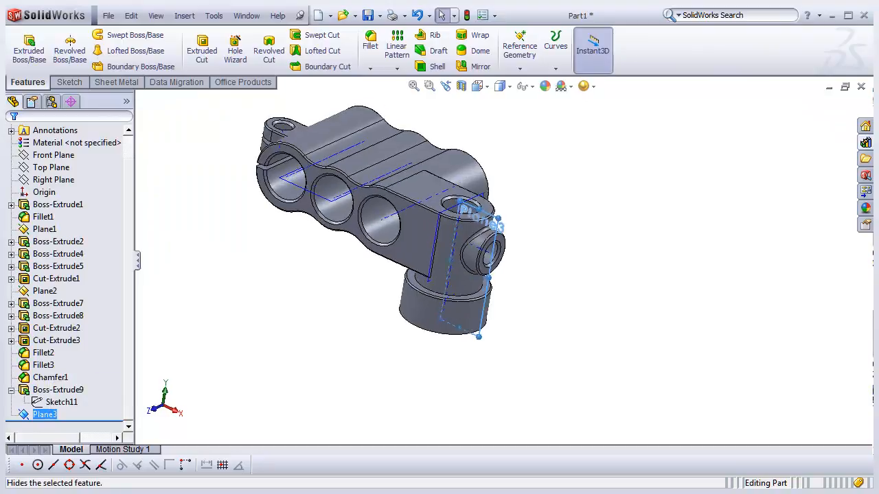
key(Escape)
click(62, 402)
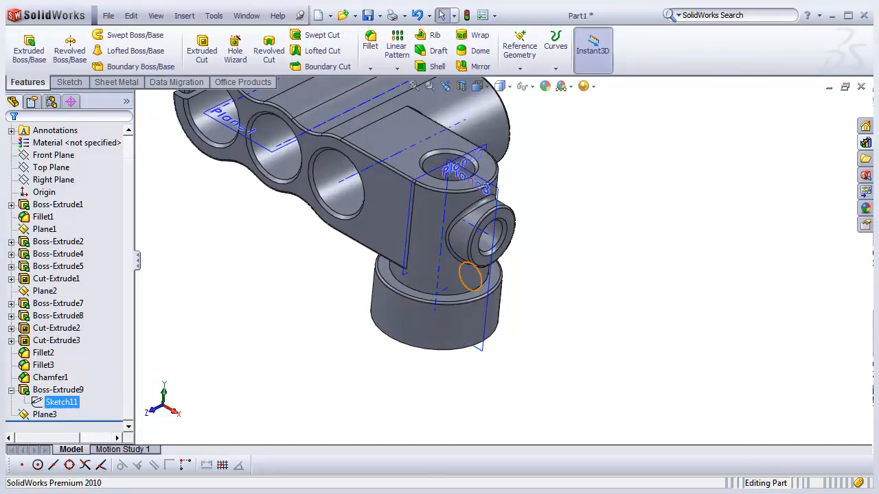
- Delete Boss-Extrude9 while keeping its circle sketch
click(11, 390)
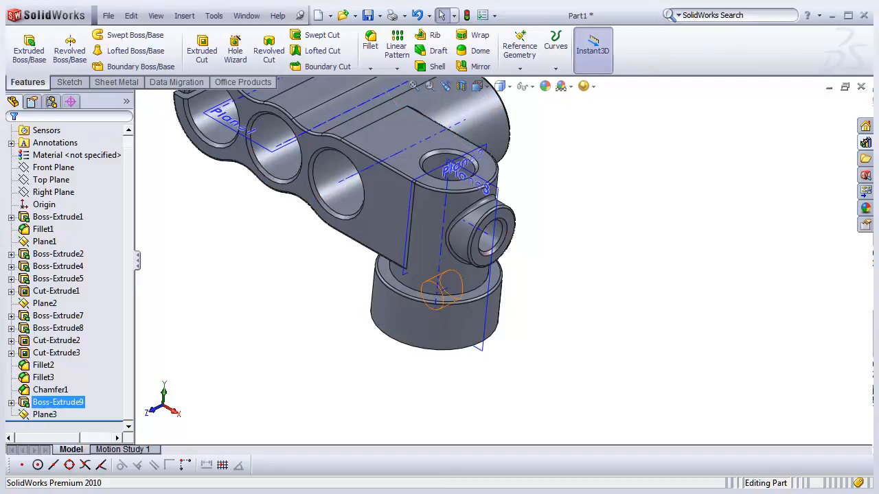
right_click(58, 402)
click(90, 392)
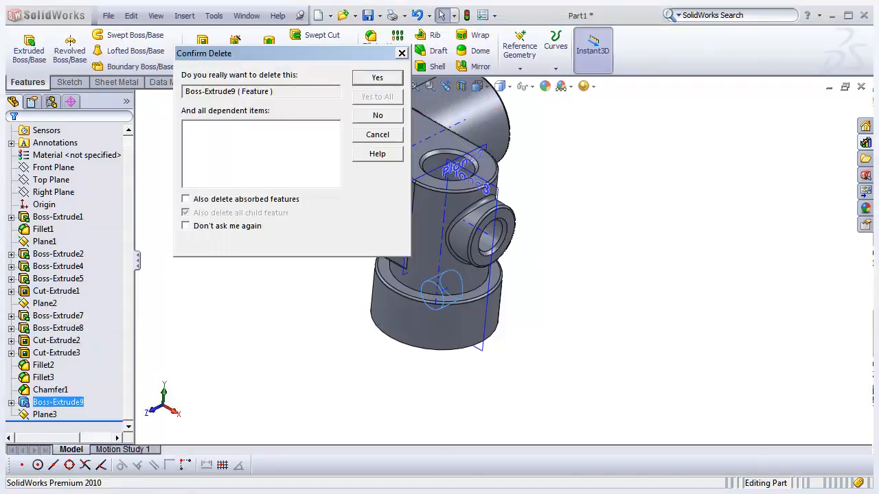
click(378, 78)
- Try again to change Sketch11's sketch plane by deleting Front Plane from the selection, then cancel
click(49, 402)
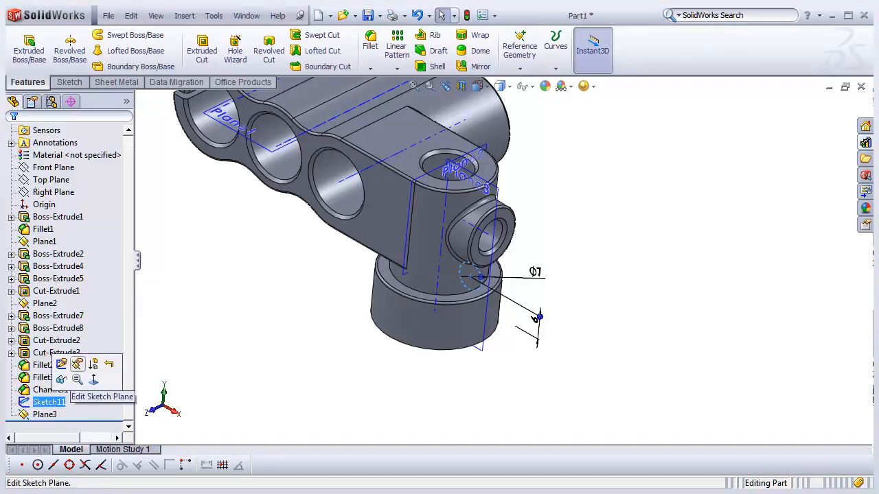
click(77, 363)
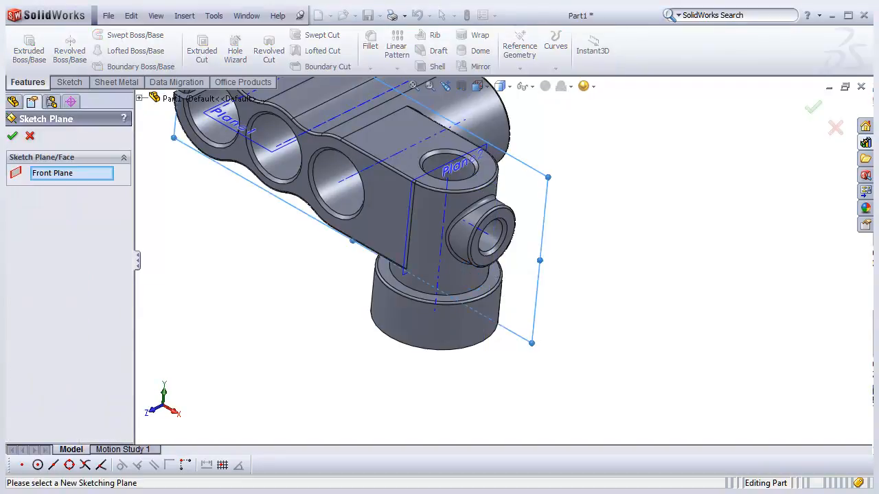
click(71, 173)
right_click(76, 173)
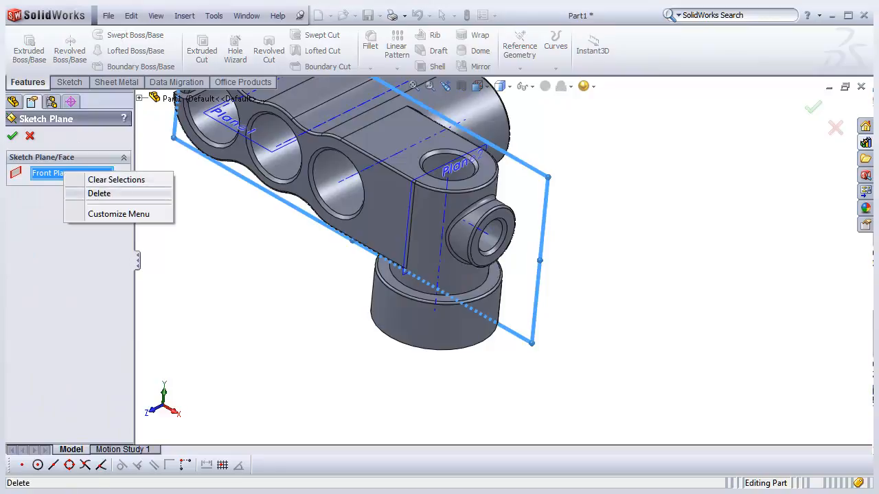
click(89, 192)
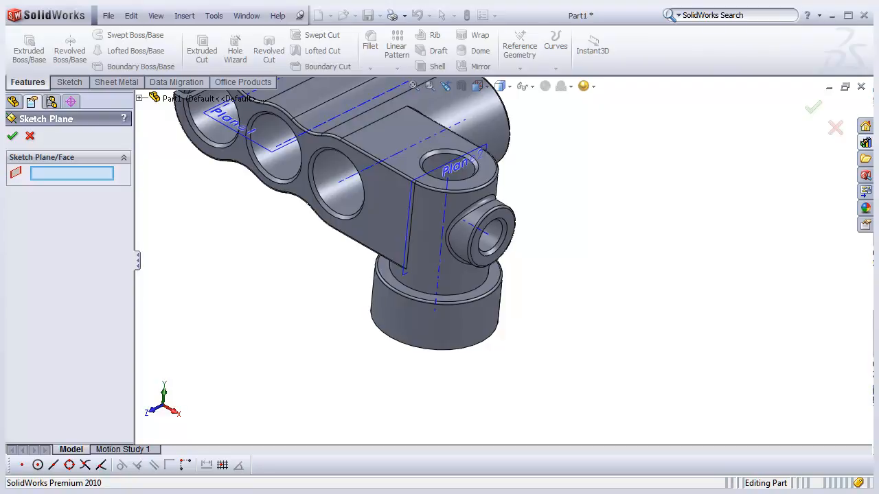
click(139, 98)
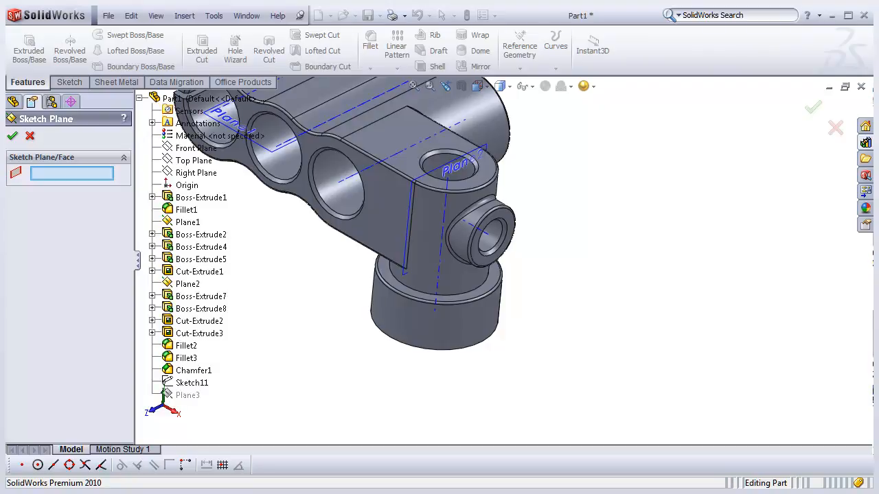
scroll(501, 267, up, 4)
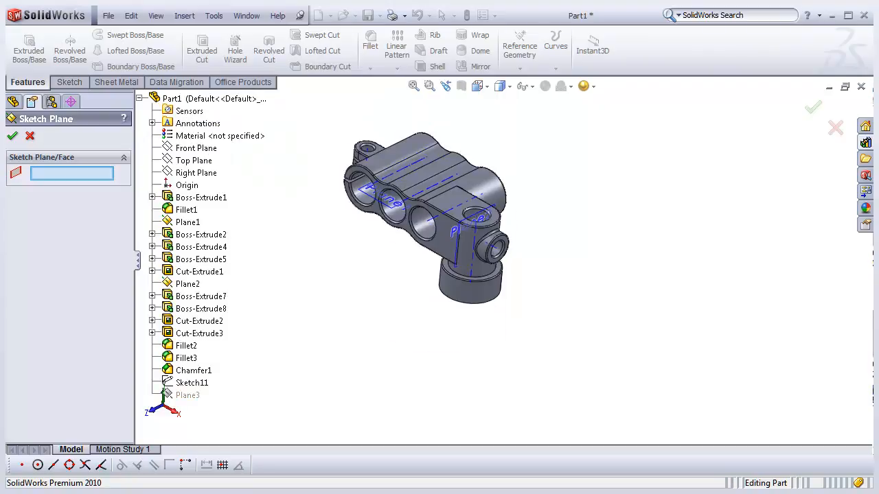
mouse_move(501, 267)
middle_down()
mouse_move(475, 272)
mouse_move(496, 268)
middle_up()
scroll(256, 340, down, 2)
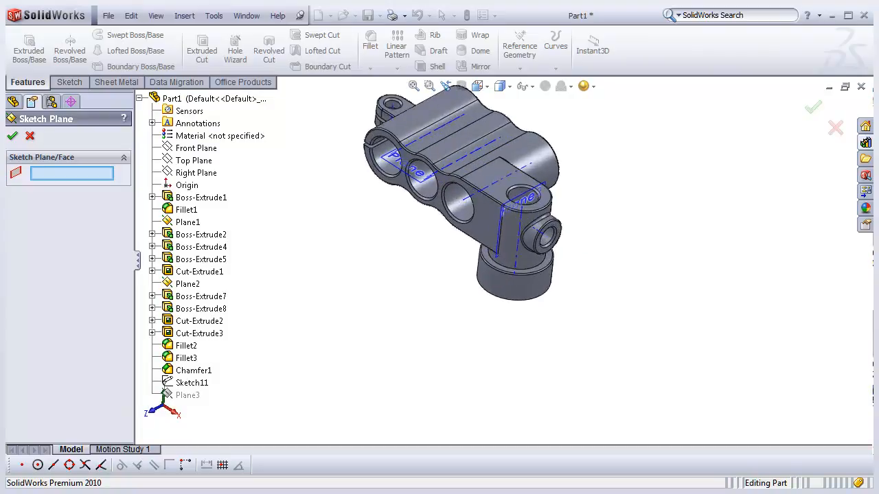
click(30, 136)
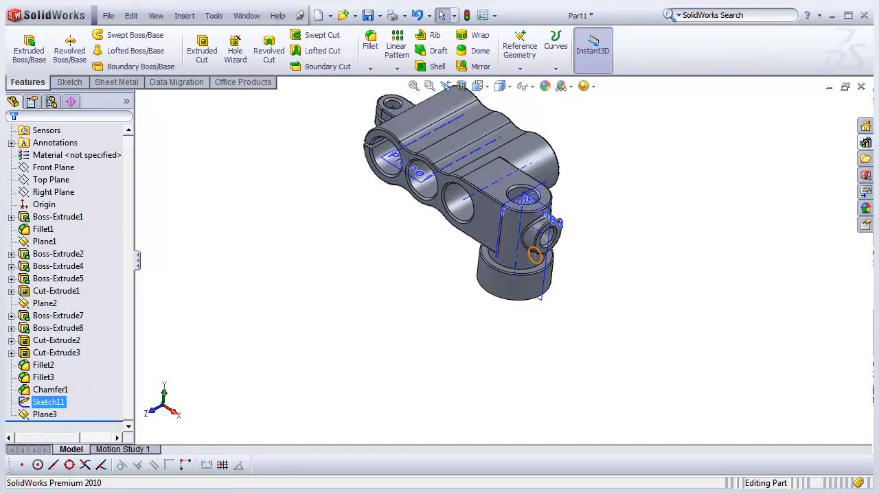
- Inspect the circle sketch by viewing it normal, then opening and exiting Sketch11
click(534, 254)
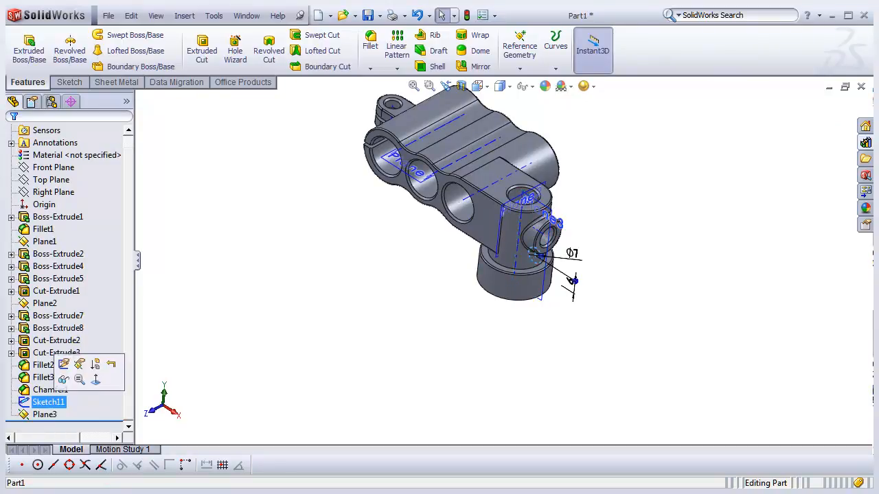
click(95, 380)
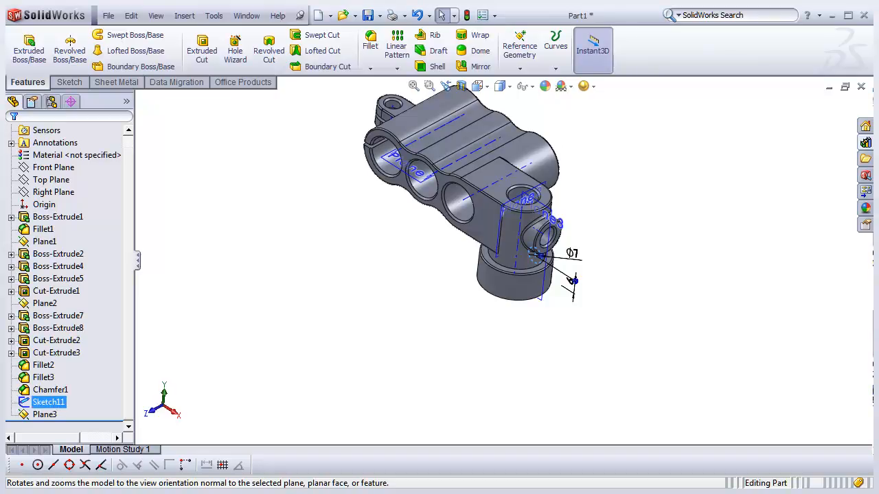
key(Escape)
scroll(537, 230, down, 3)
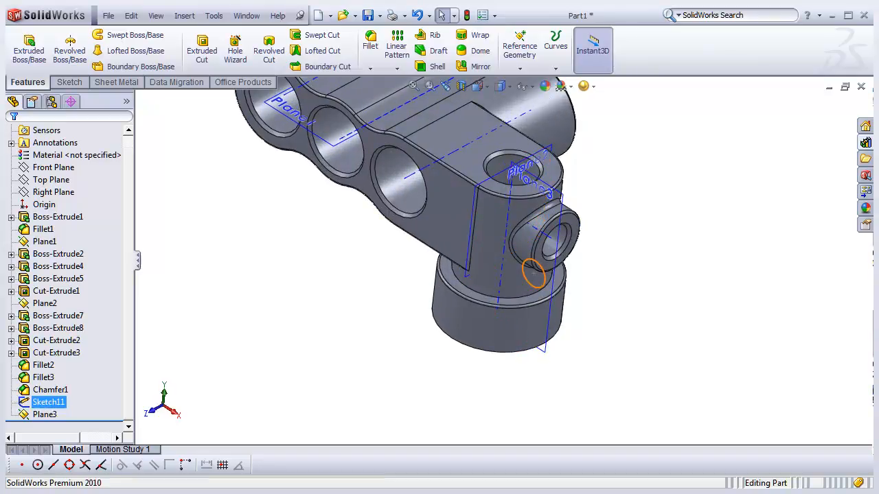
click(48, 402)
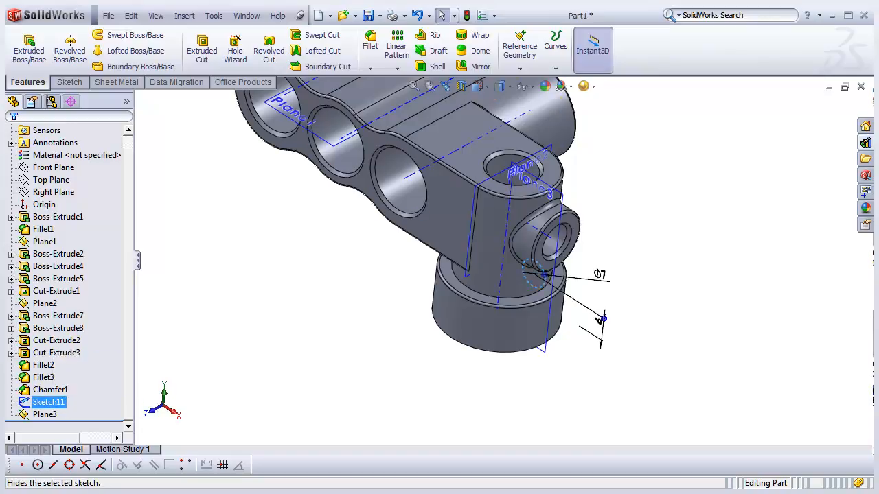
right_click(48, 402)
click(55, 303)
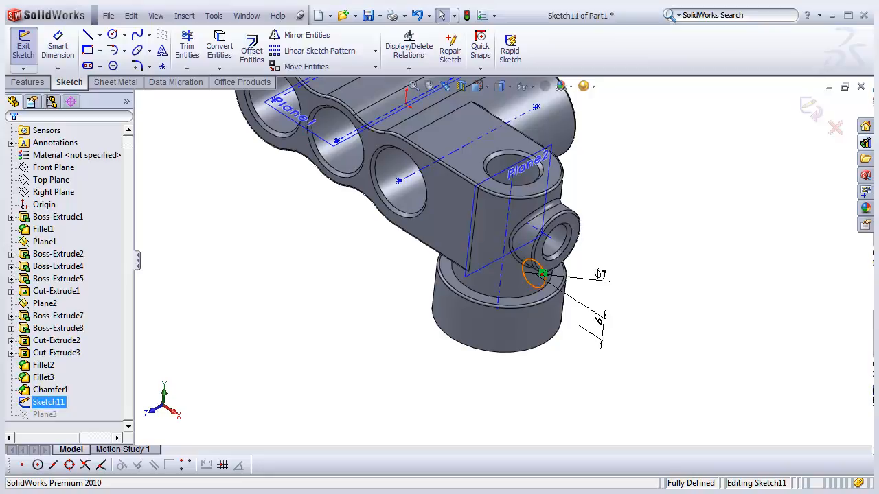
right_click(54, 402)
click(23, 48)
- Open Sketch11's sketch plane editing and cancel it
right_click(56, 402)
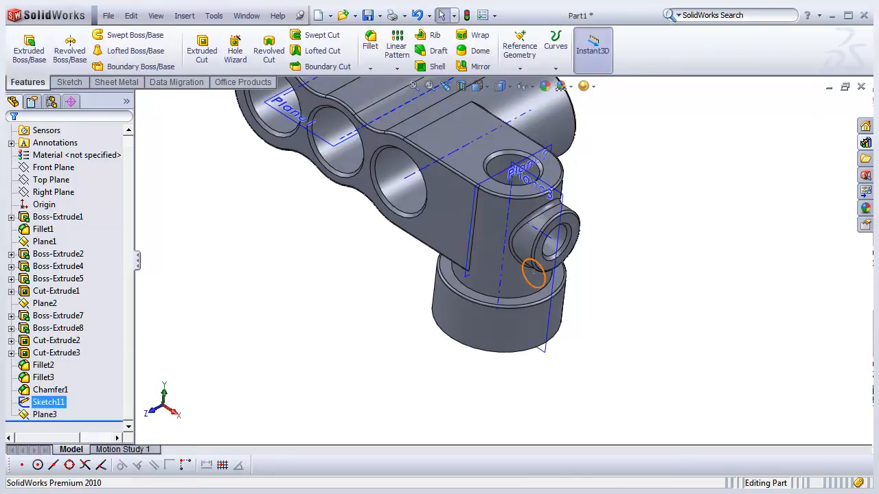
click(83, 304)
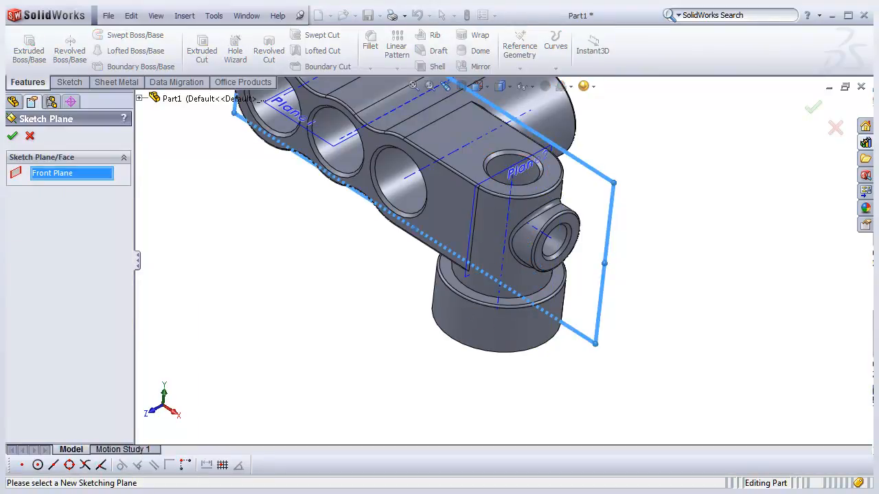
scroll(504, 261, up, 3)
key(Escape)
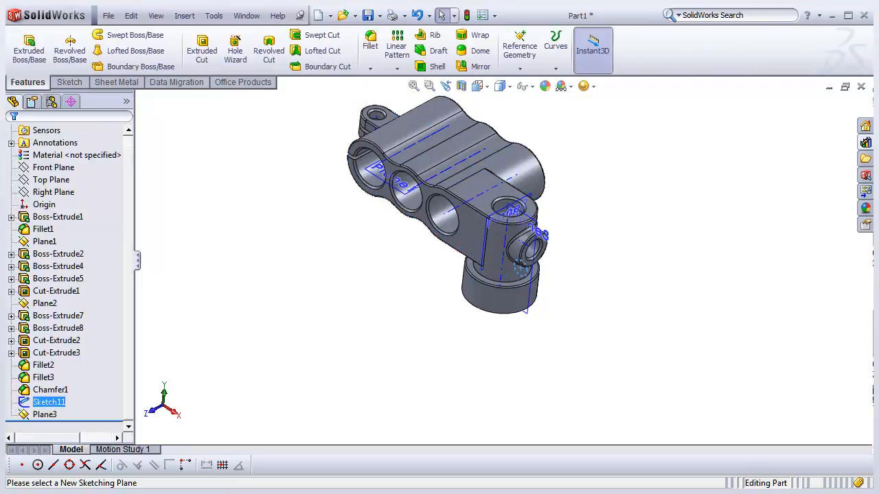
- Delete the Sketch11 circle sketch
key(Escape)
right_click(48, 402)
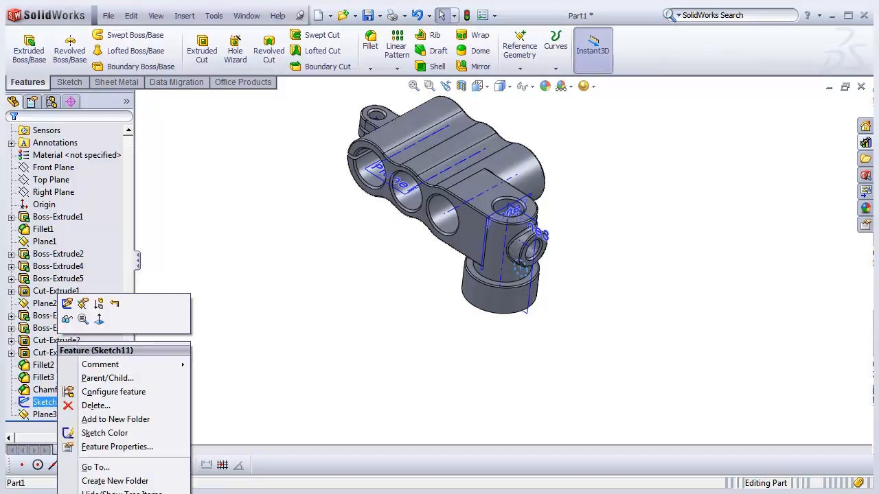
click(95, 406)
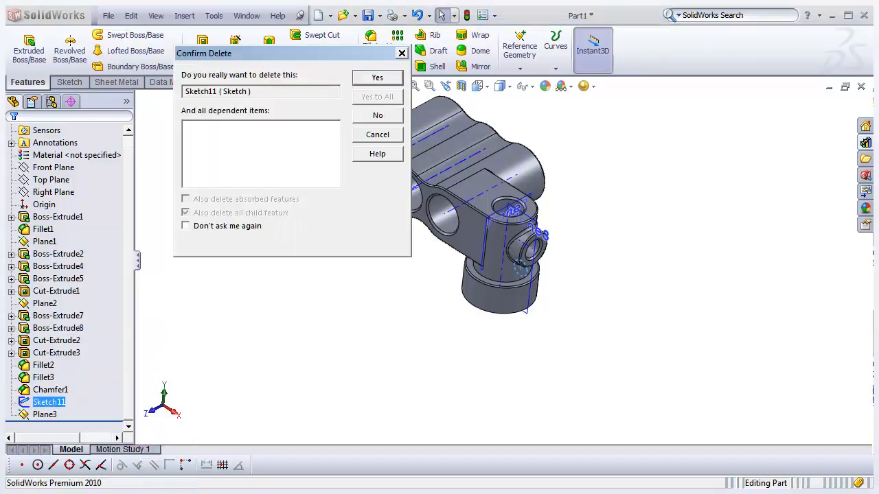
key(Return)
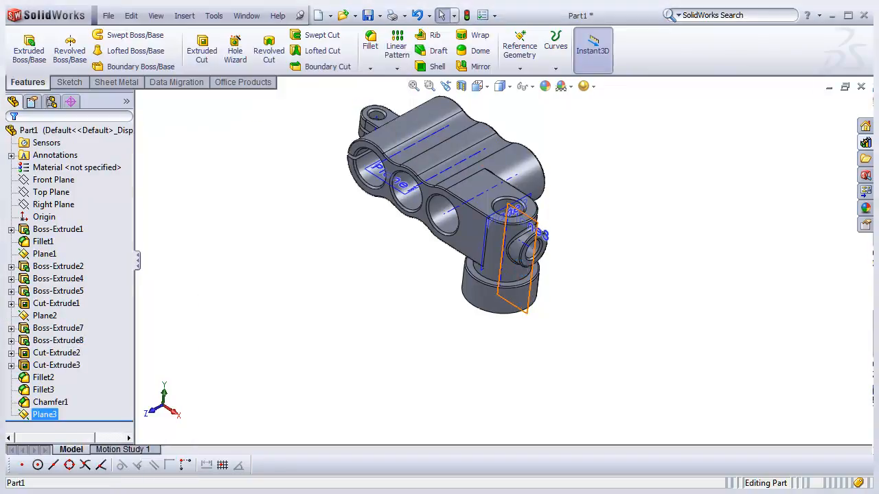
- Start a new sketch on Plane3, view it face-on, and draw a circle centred on the lower boss below the vertical centreline
click(44, 415)
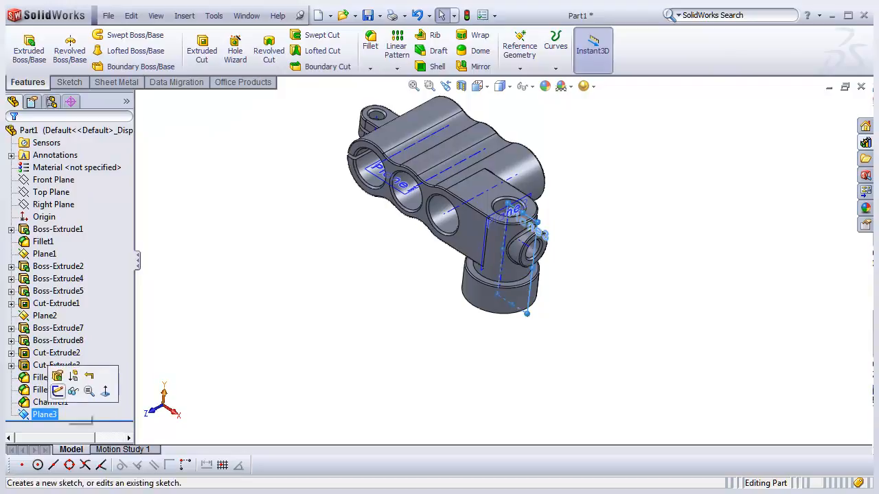
click(58, 391)
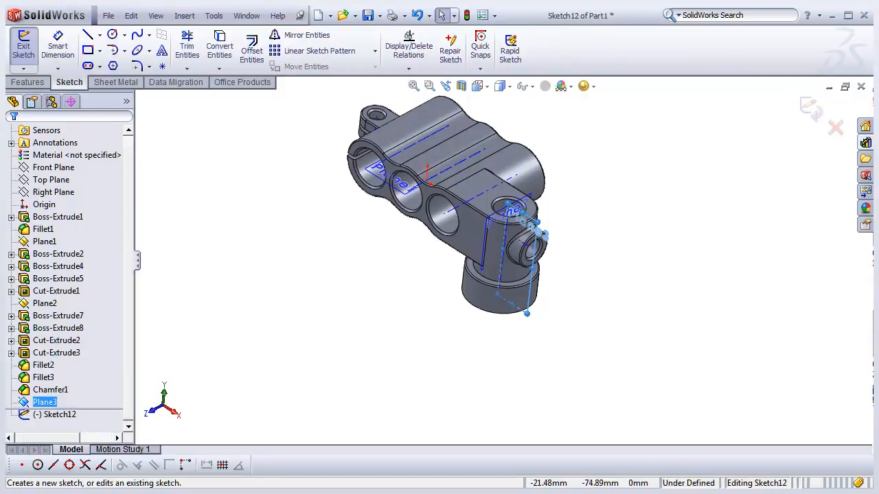
scroll(527, 298, down, 3)
middle_drag(526, 323, 471, 276)
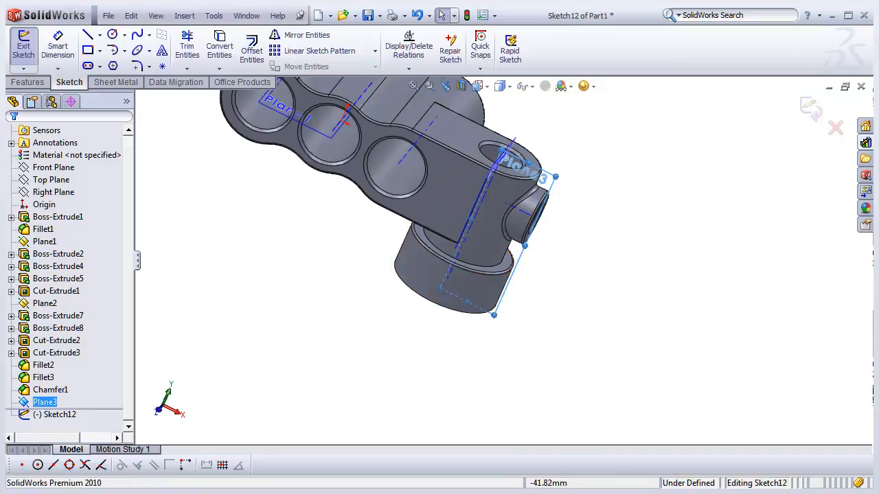
click(478, 87)
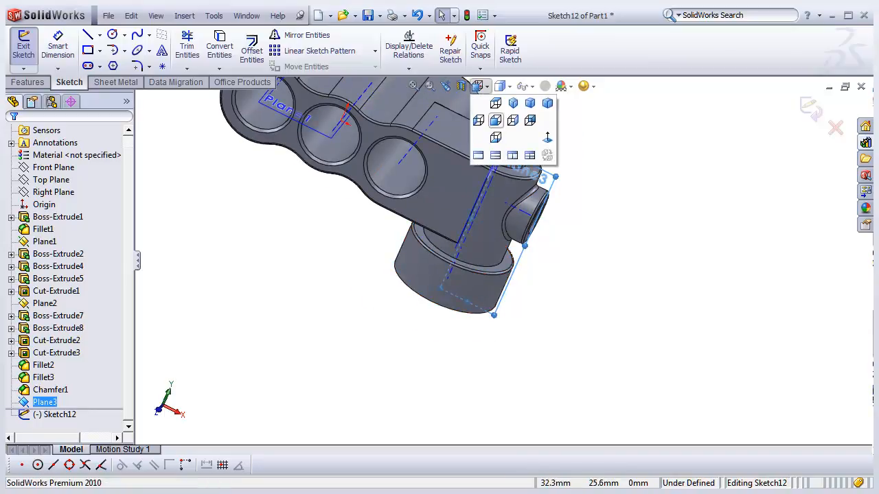
click(509, 119)
click(430, 288)
scroll(678, 319, down, 4)
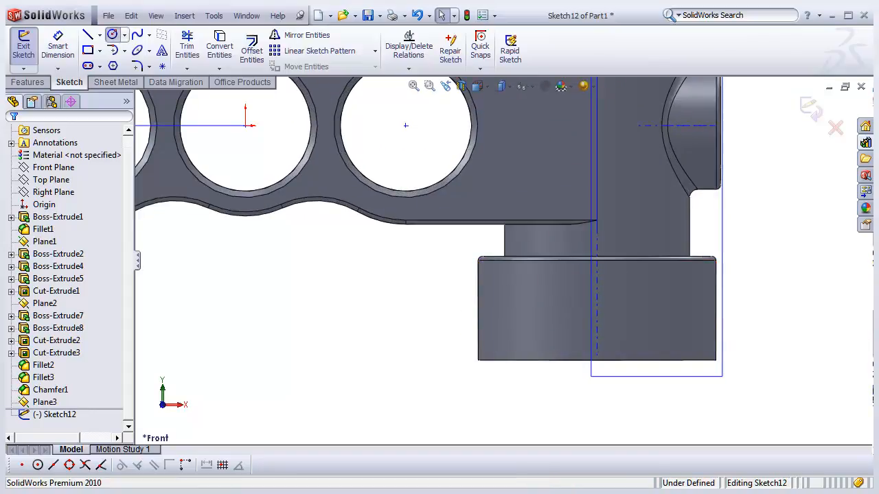
click(112, 34)
click(596, 314)
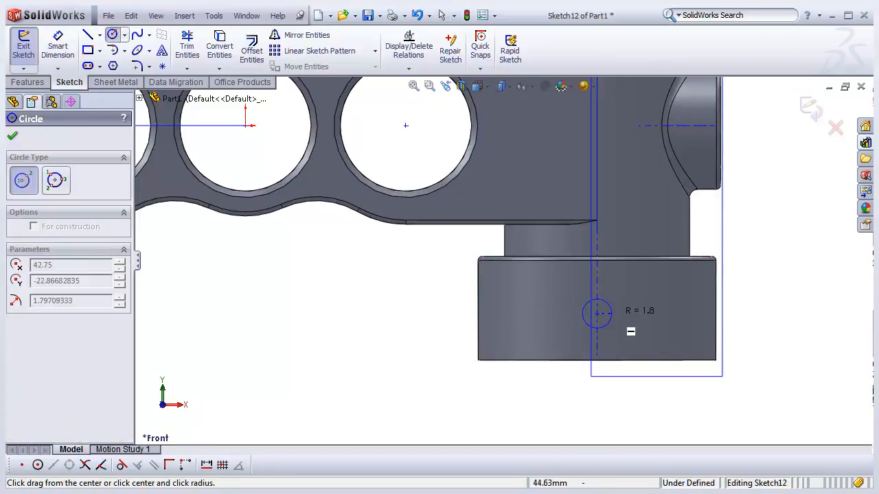
click(625, 313)
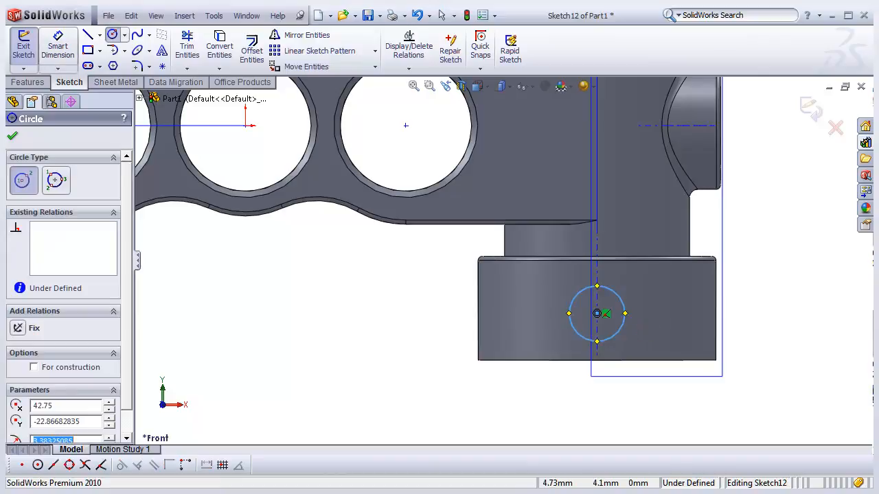
- Dimension the circle's diameter as 6 mm
click(58, 46)
click(623, 299)
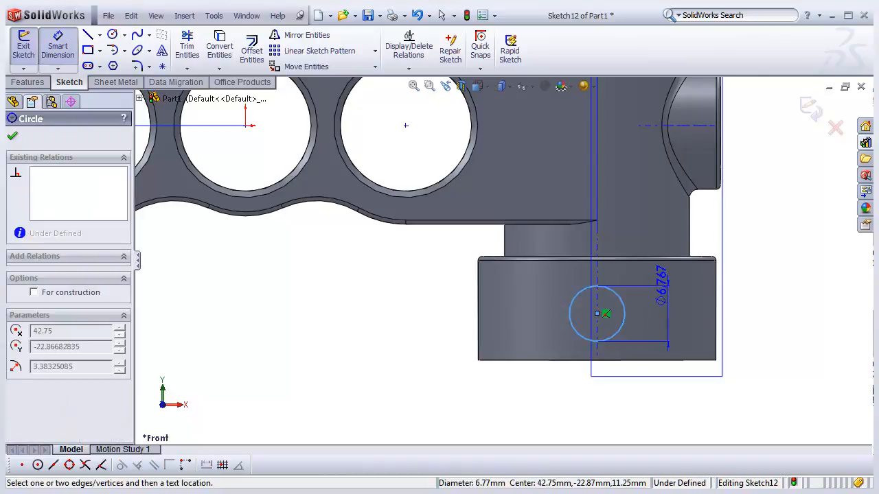
click(752, 216)
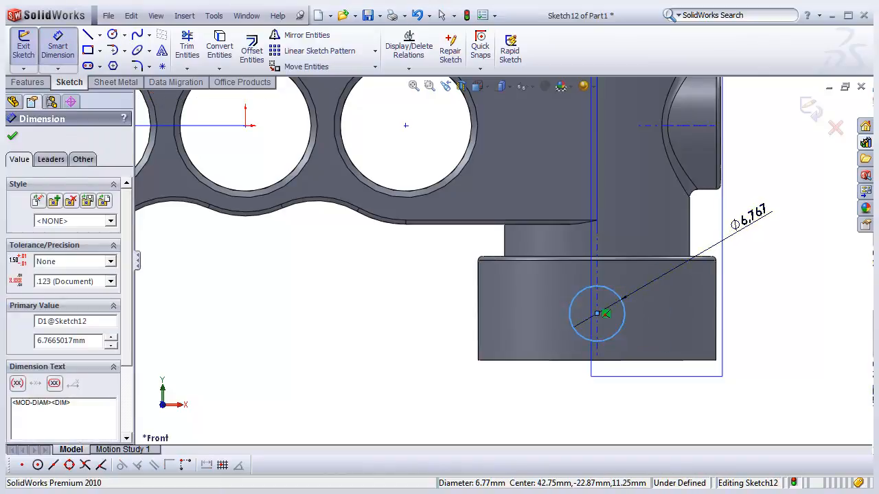
text(6)
key(Return)
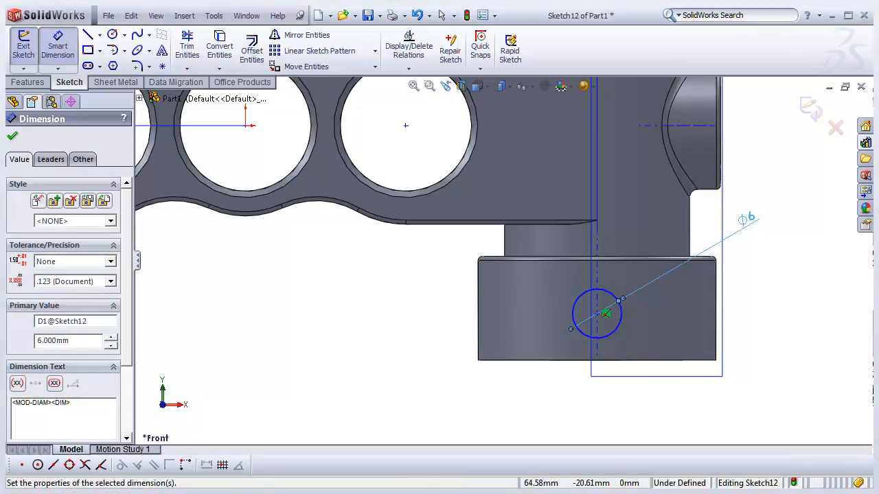
key(Escape)
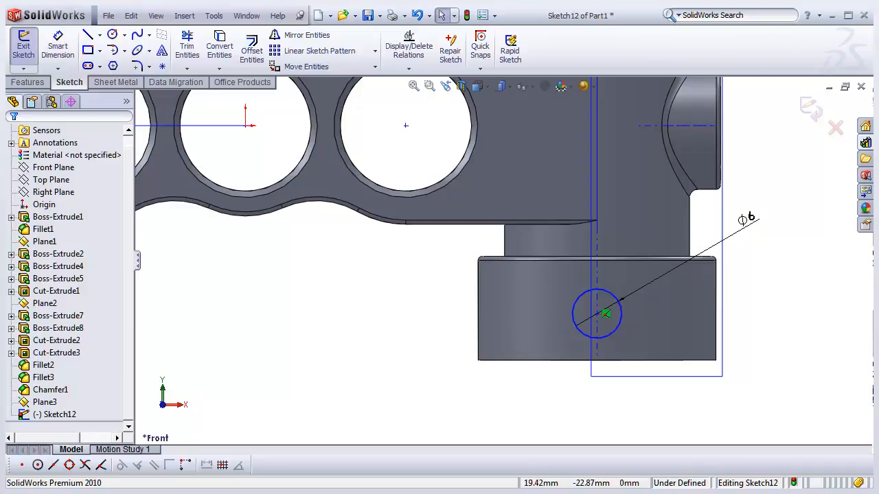
- Extrude the circle as a boss 18 mm outward from the lower boss
scroll(502, 254, up, 2)
middle_drag(501, 254, 542, 278)
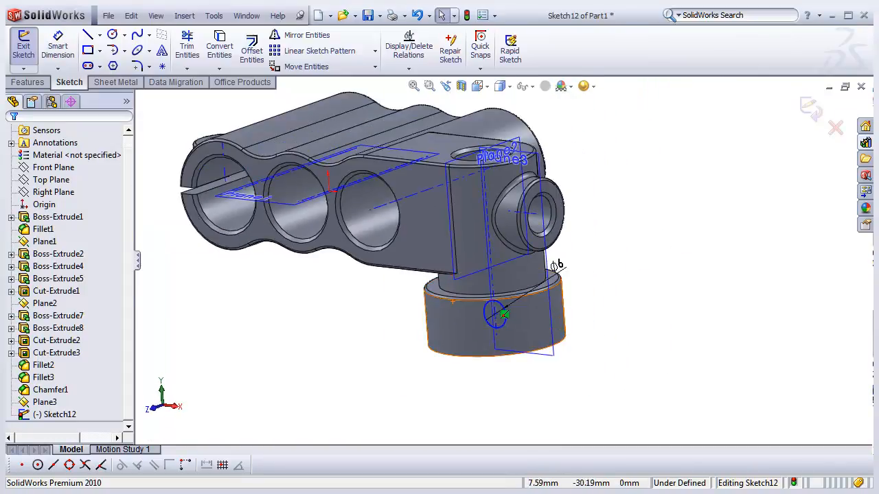
scroll(336, 350, down, 1)
click(28, 82)
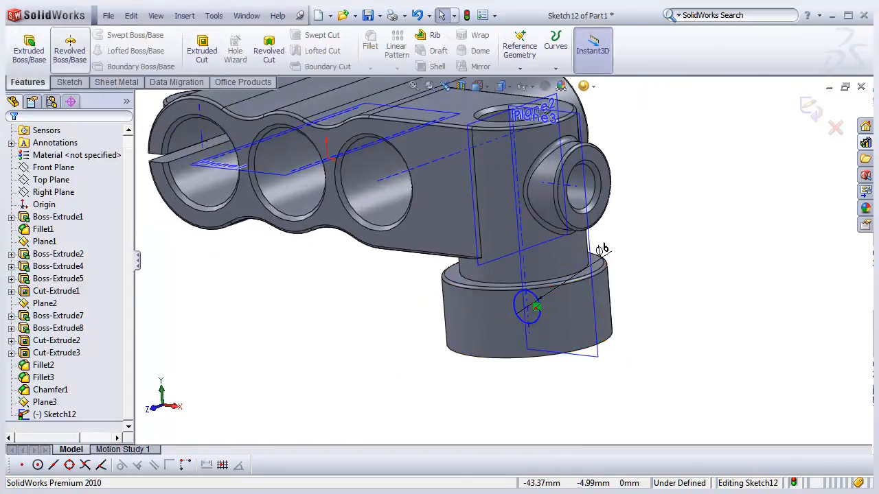
click(29, 48)
middle_drag(480, 309, 426, 289)
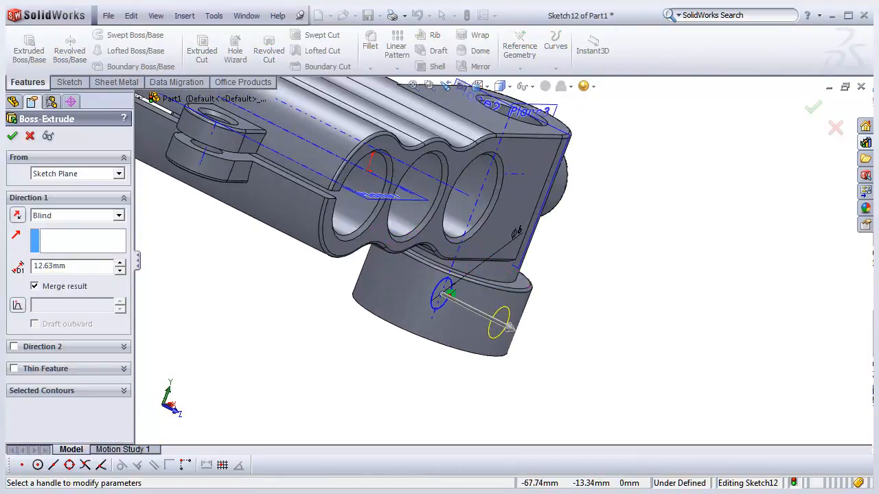
drag(508, 327, 537, 342)
middle_drag(537, 341, 577, 158)
scroll(584, 123, down, 3)
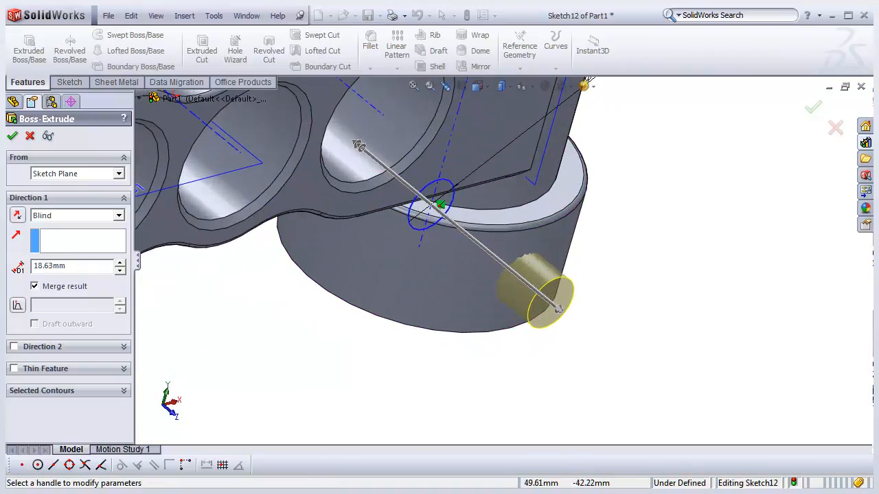
click(120, 270)
click(120, 263)
double_click(51, 266)
text(1)
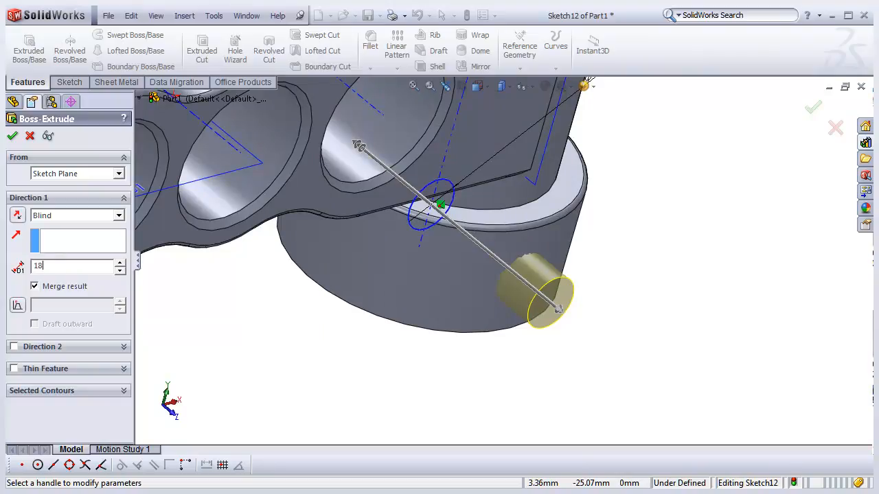
text(8)
key(Return)
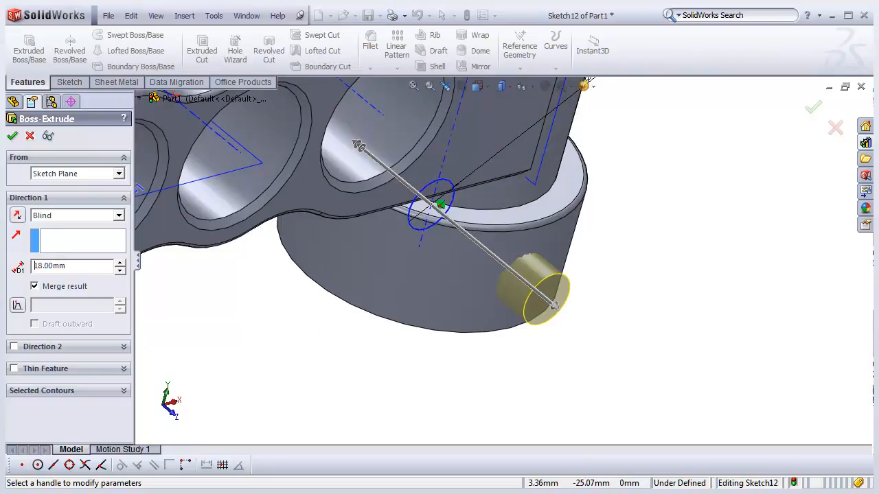
key(Return)
- Hide the planes and sketch geometry in the graphics area
scroll(480, 277, up, 4)
middle_drag(481, 277, 418, 258)
middle_drag(343, 221, 385, 221)
scroll(419, 313, down, 1)
middle_drag(405, 314, 371, 298)
scroll(384, 295, up, 3)
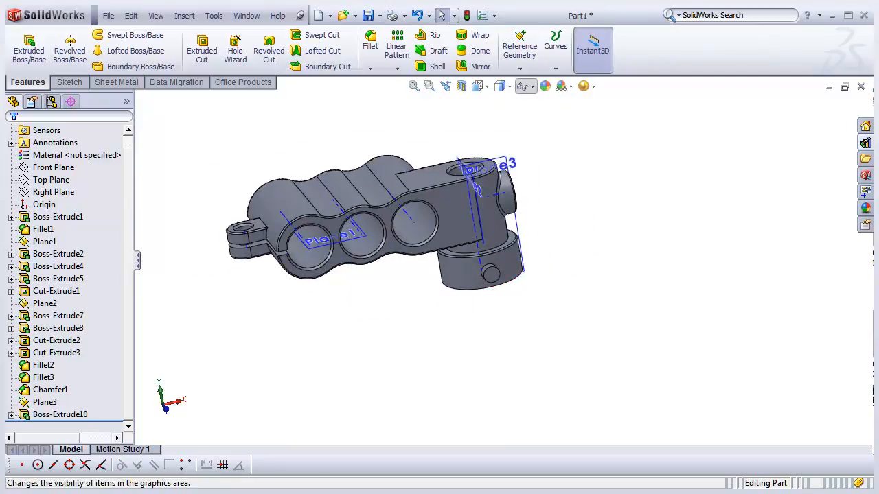
click(526, 87)
click(541, 120)
click(526, 86)
click(526, 87)
click(523, 103)
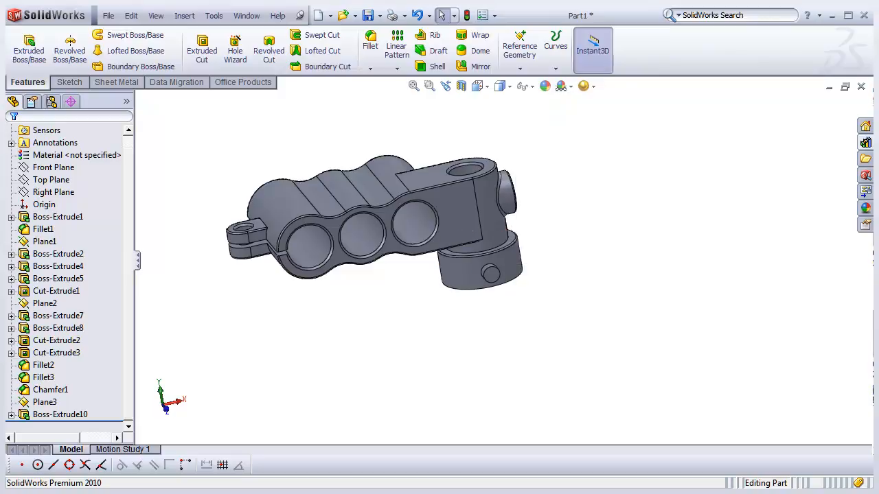
- Switch to a standard 3D view and inspect the finished part at several zoom levels
click(479, 86)
click(530, 103)
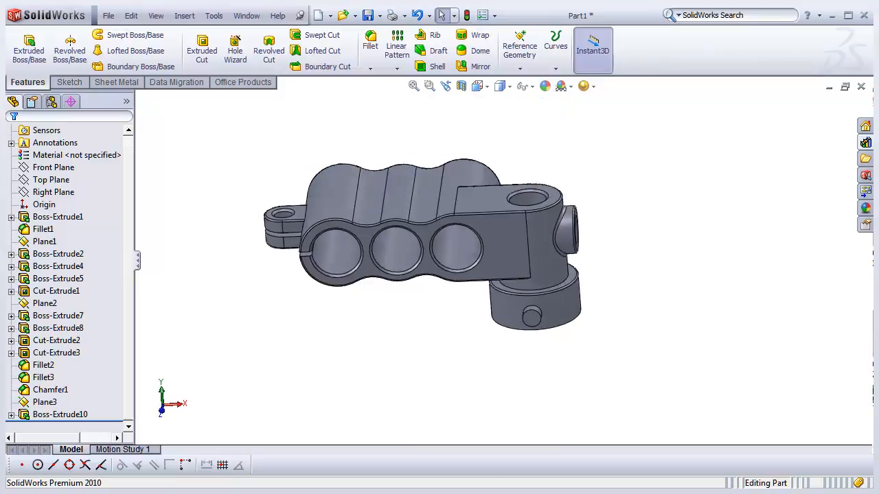
scroll(579, 319, down, 1)
scroll(577, 302, up, 2)
scroll(575, 273, down, 2)
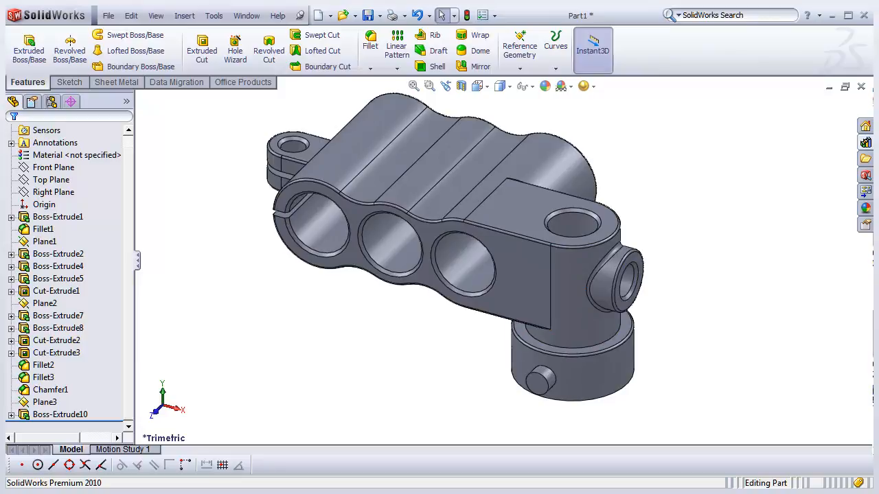
middle_drag(621, 280, 570, 302)
scroll(648, 248, up, 1)
scroll(649, 249, down, 1)
scroll(648, 249, up, 1)
scroll(649, 248, down, 1)
scroll(570, 222, up, 1)
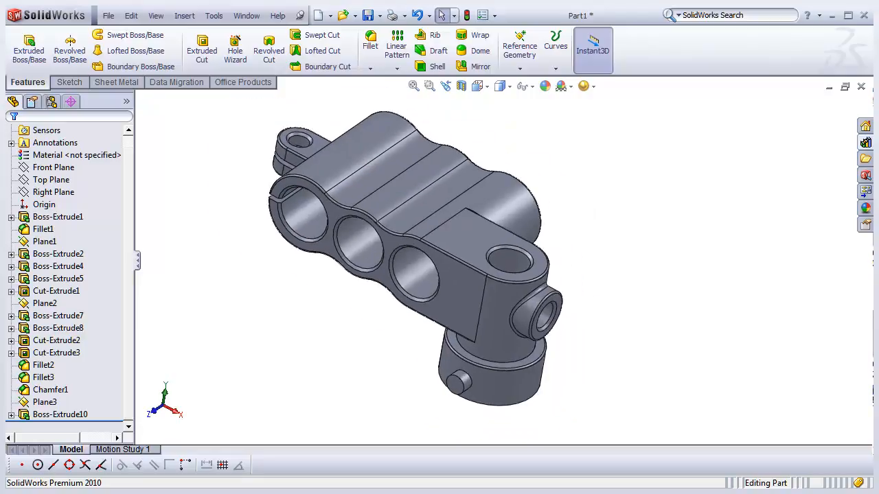
scroll(570, 221, down, 1)
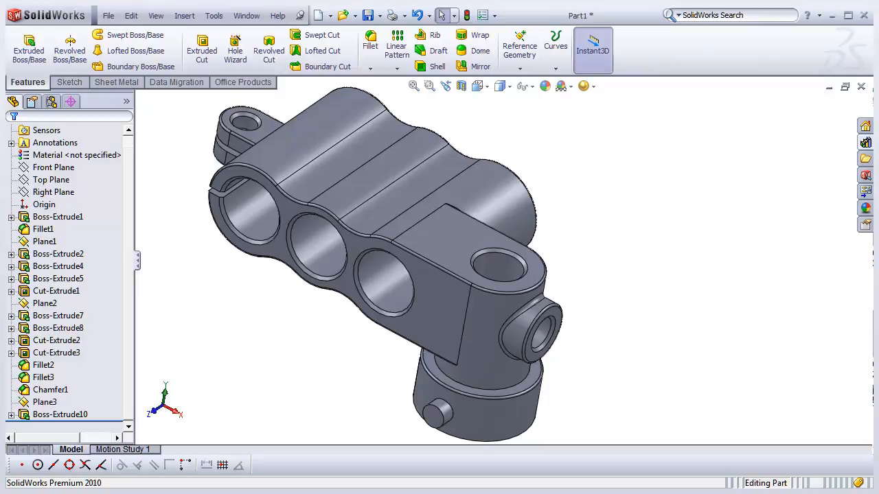
scroll(422, 302, up, 1)
scroll(422, 302, down, 1)
scroll(422, 302, up, 1)
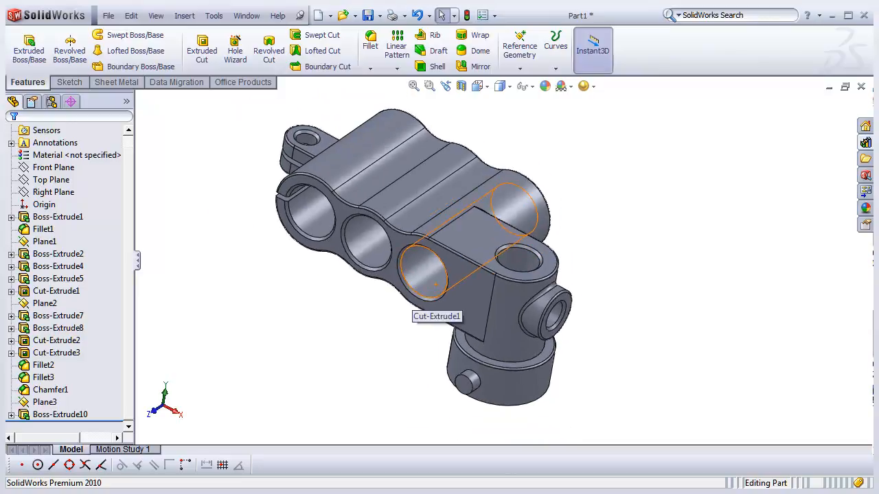
scroll(423, 302, down, 1)
scroll(406, 139, up, 2)
scroll(407, 139, down, 1)
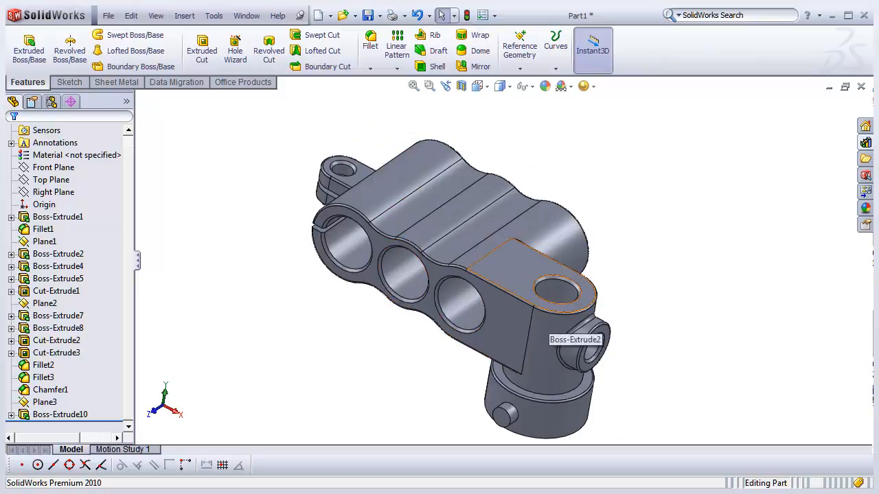
scroll(591, 380, down, 1)
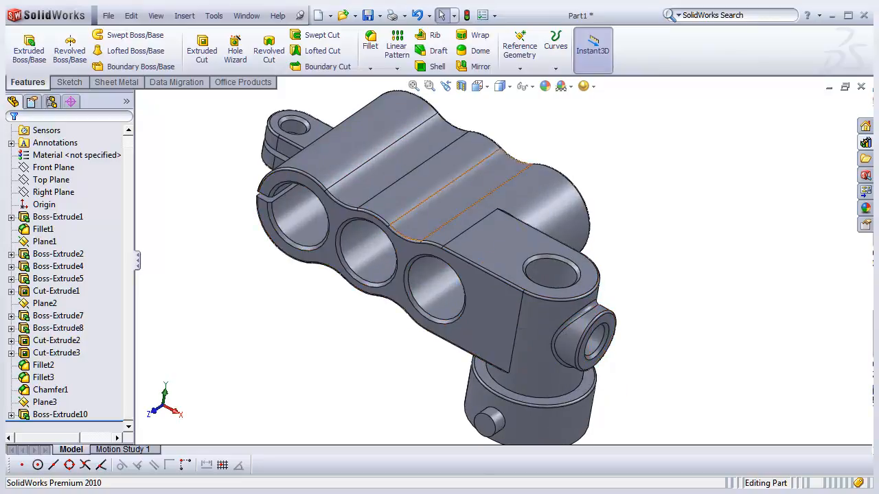
- Open the Assem005.SLDDRW drawing from the rack pinion folder on drive D
click(109, 15)
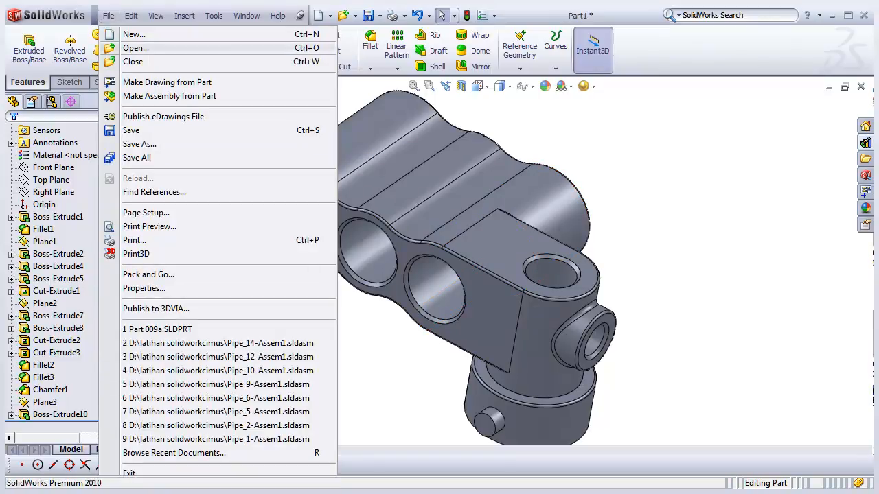
click(134, 34)
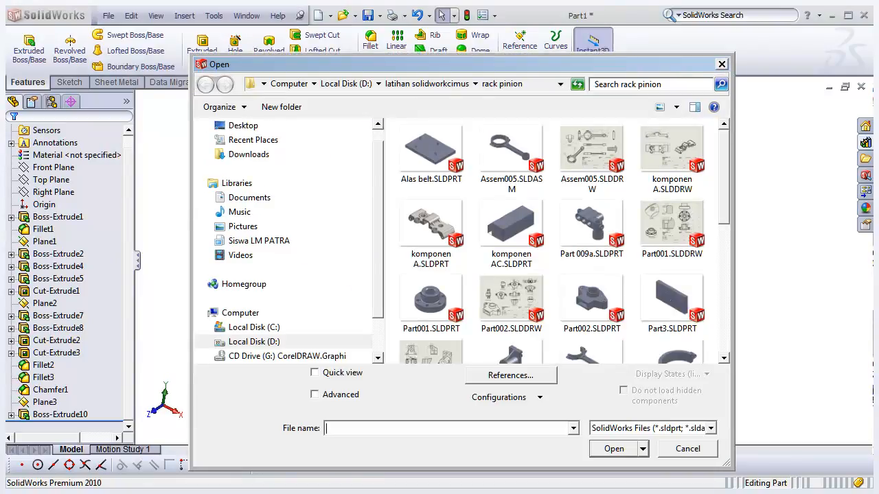
drag(412, 64, 321, 39)
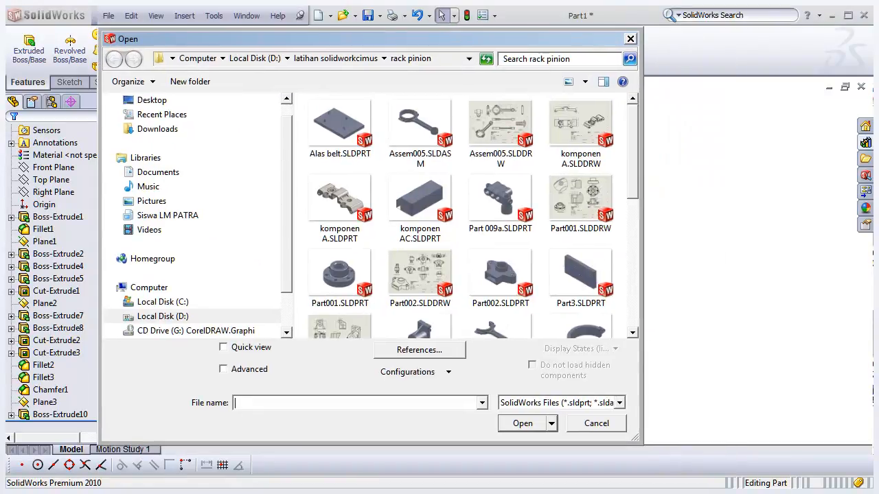
scroll(491, 168, down, 5)
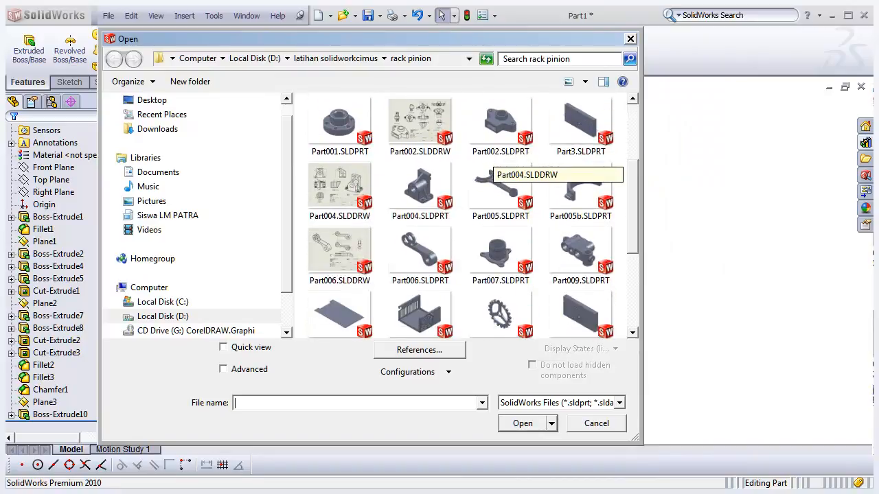
scroll(491, 168, down, 2)
scroll(491, 168, up, 3)
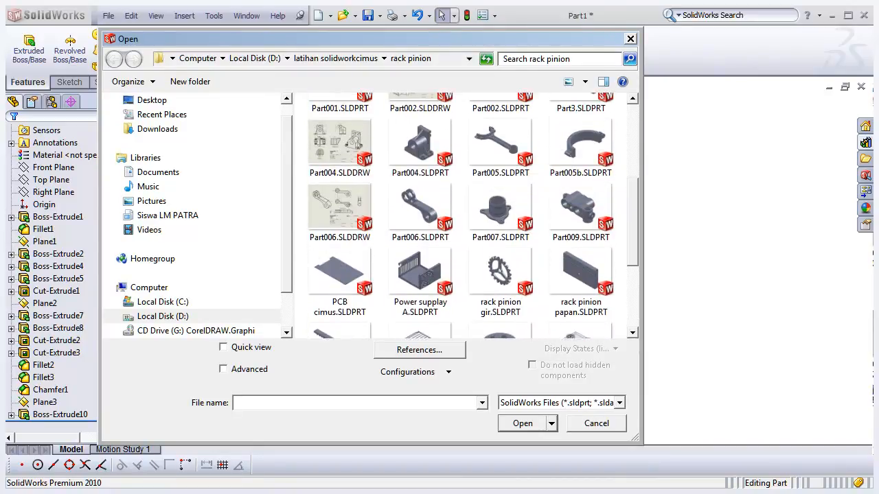
scroll(491, 241, up, 3)
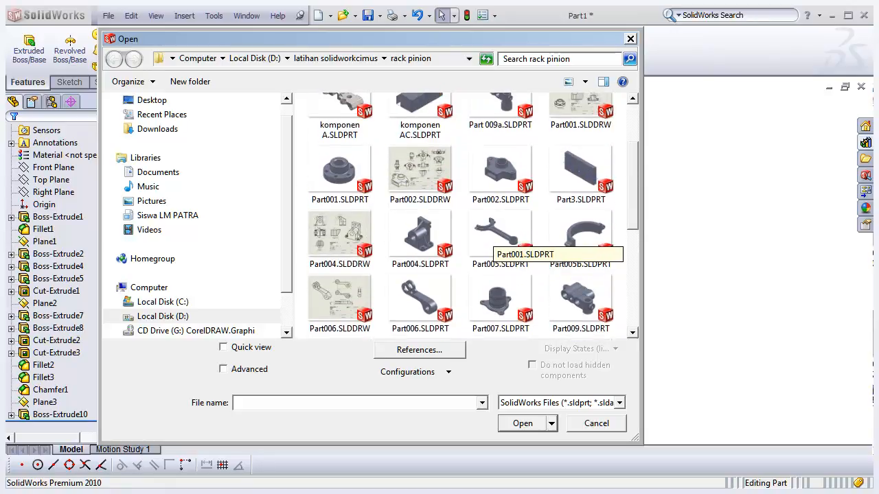
scroll(491, 244, up, 1)
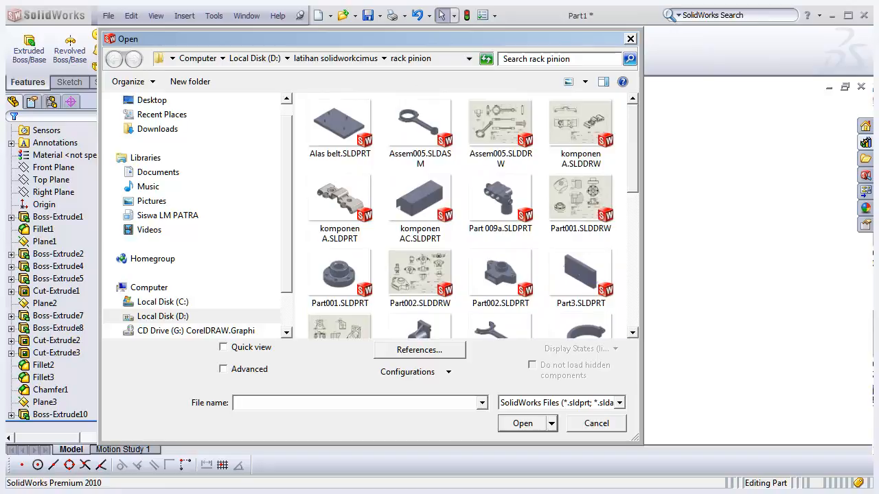
click(500, 130)
click(524, 419)
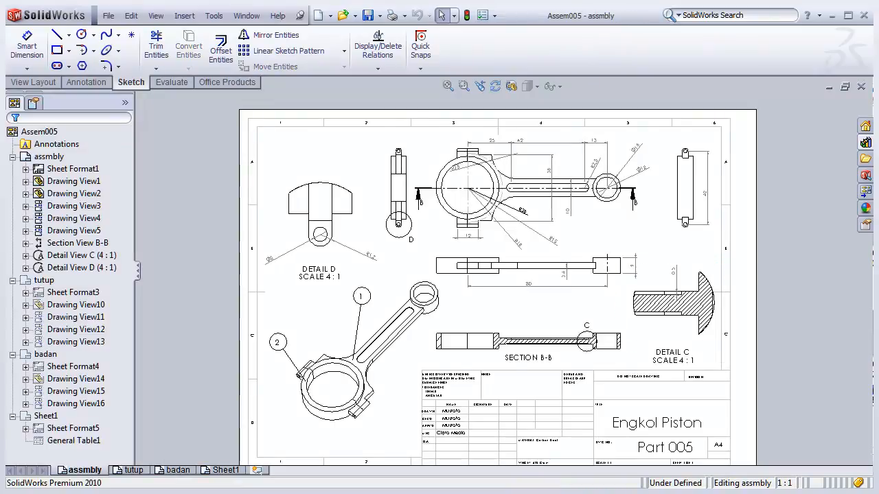
- Examine the connecting rod drawing's views, sections and dimensions at several zoom levels
scroll(601, 354, up, 2)
scroll(600, 355, down, 2)
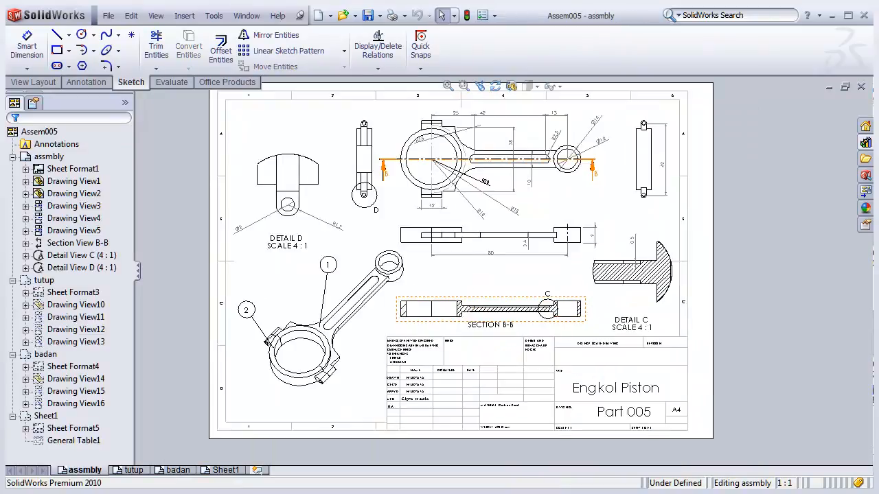
scroll(458, 113, down, 1)
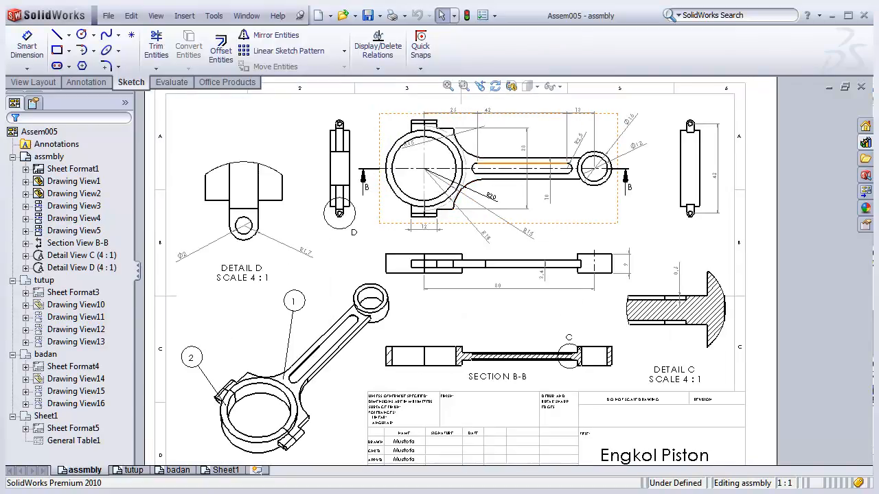
scroll(481, 115, down, 1)
scroll(404, 189, up, 1)
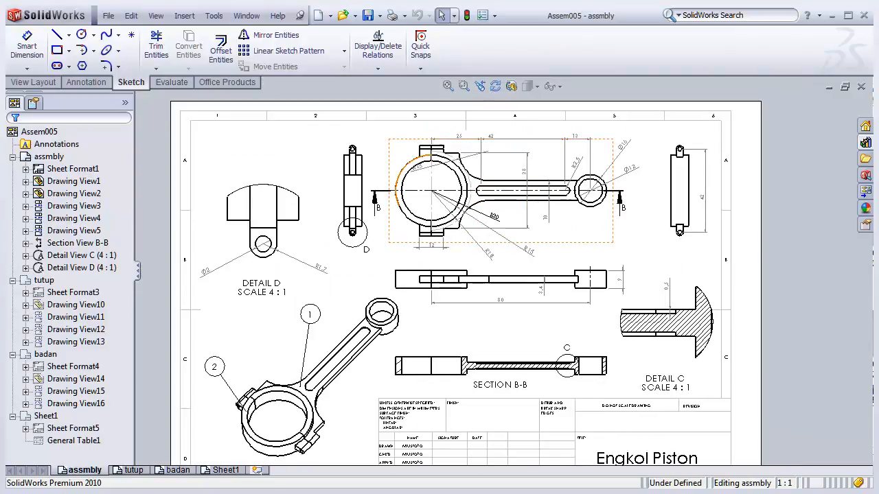
scroll(402, 188, down, 1)
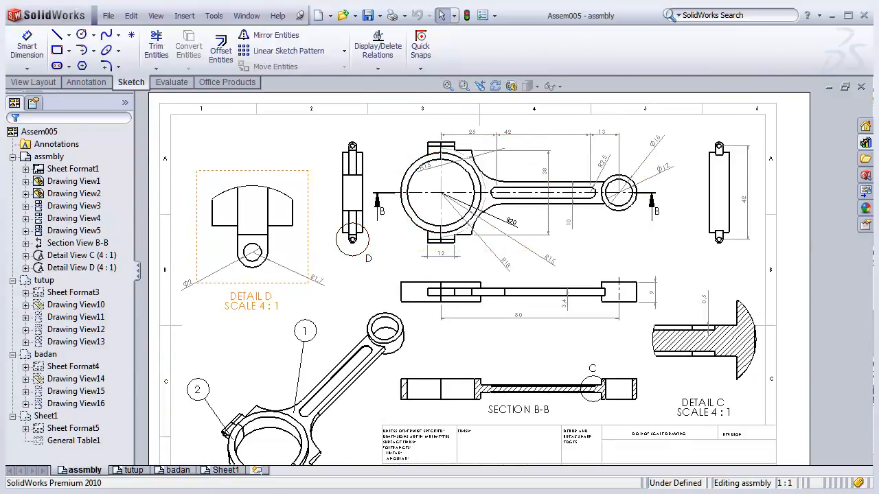
scroll(502, 270, up, 2)
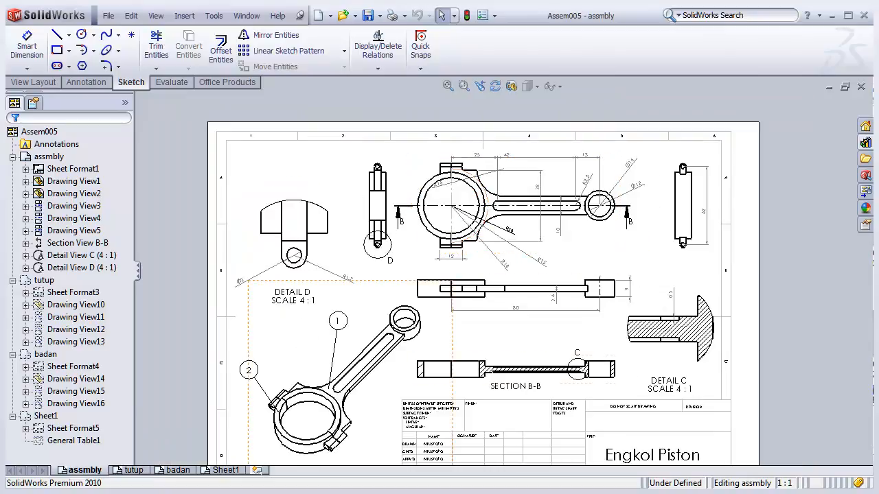
scroll(488, 422, down, 1)
scroll(563, 368, down, 2)
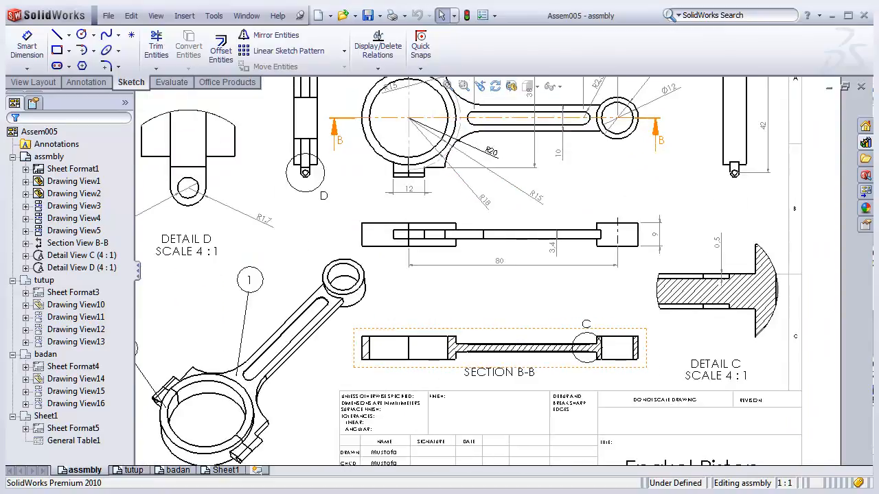
scroll(549, 343, up, 3)
scroll(584, 144, down, 2)
scroll(486, 325, up, 3)
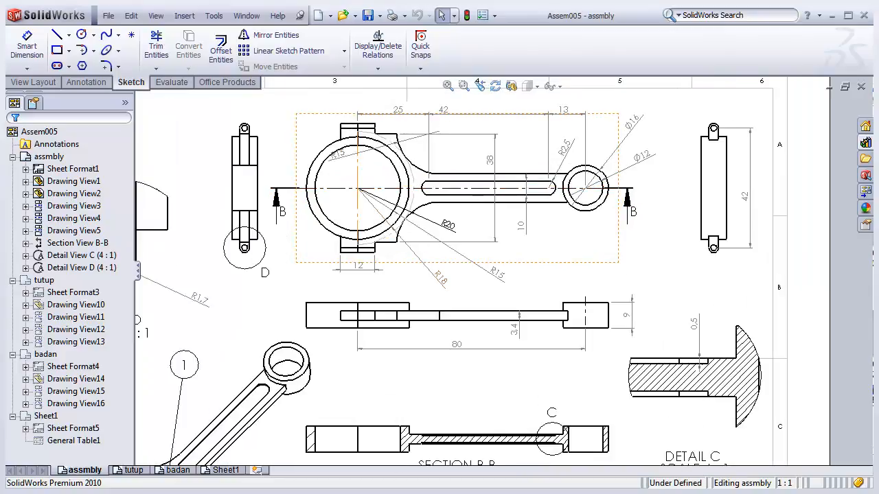
scroll(706, 445, down, 2)
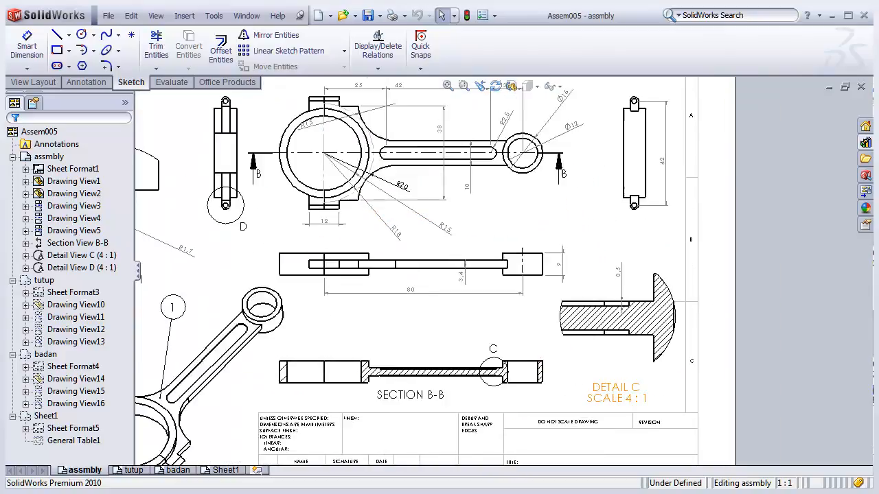
scroll(515, 255, up, 4)
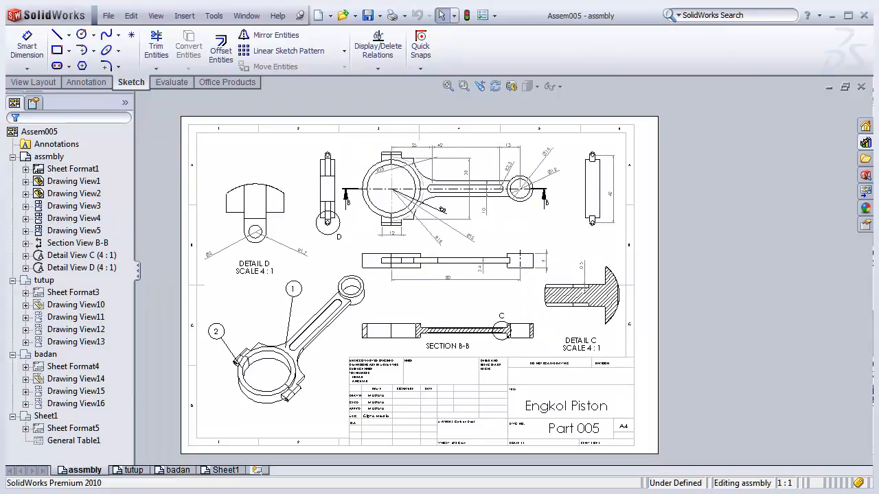
- Close the drawing window and return to the clamp part, zooming out to view it whole
click(861, 86)
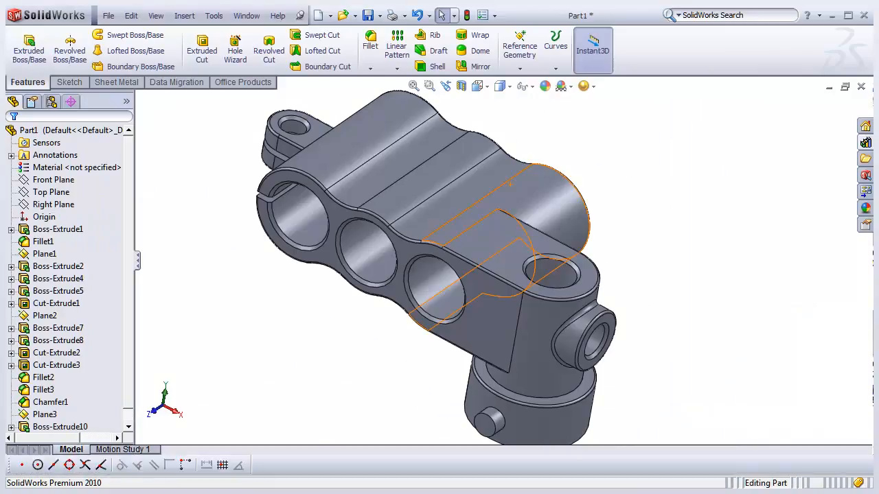
scroll(444, 230, down, 3)
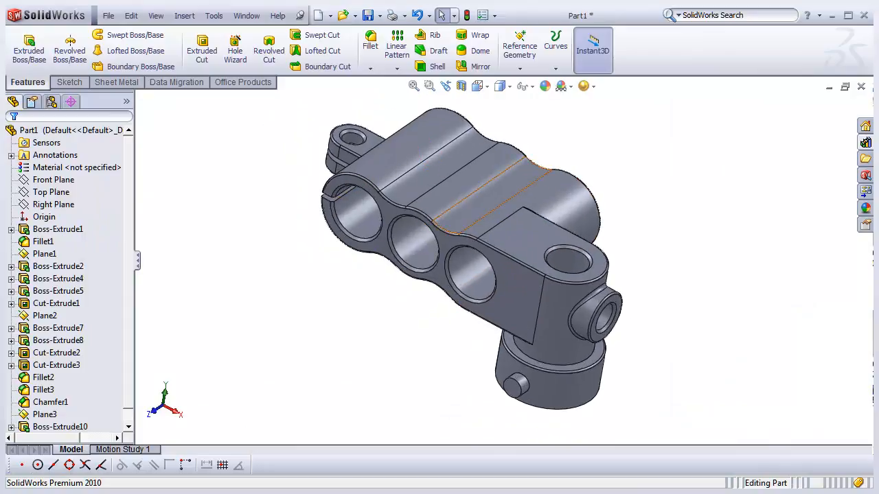
scroll(501, 258, up, 1)
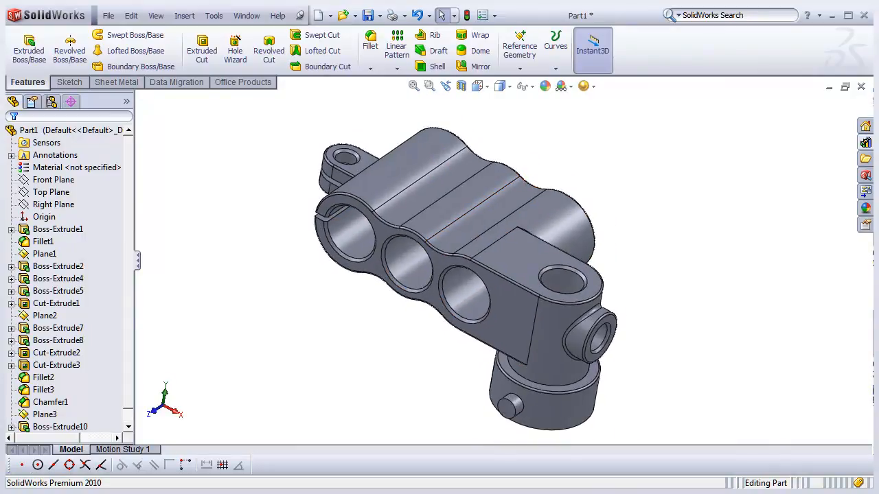